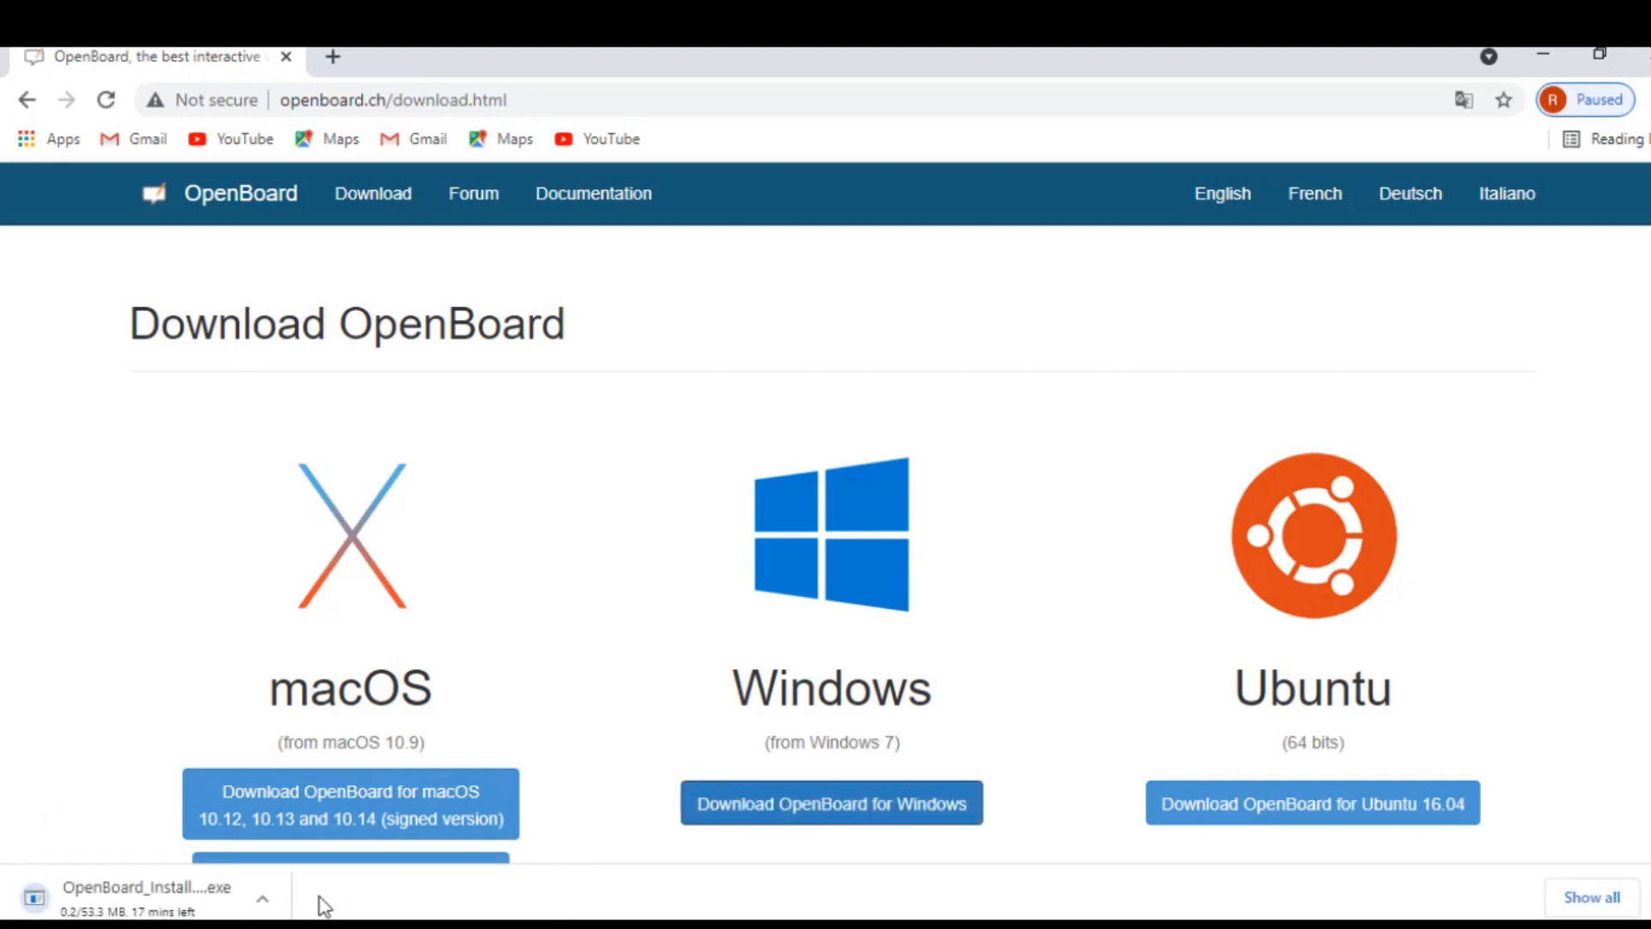
# Step: Cancel the OpenBoard for Windows installer download in Chrome and minimise the browser
pyautogui.click(265, 900)
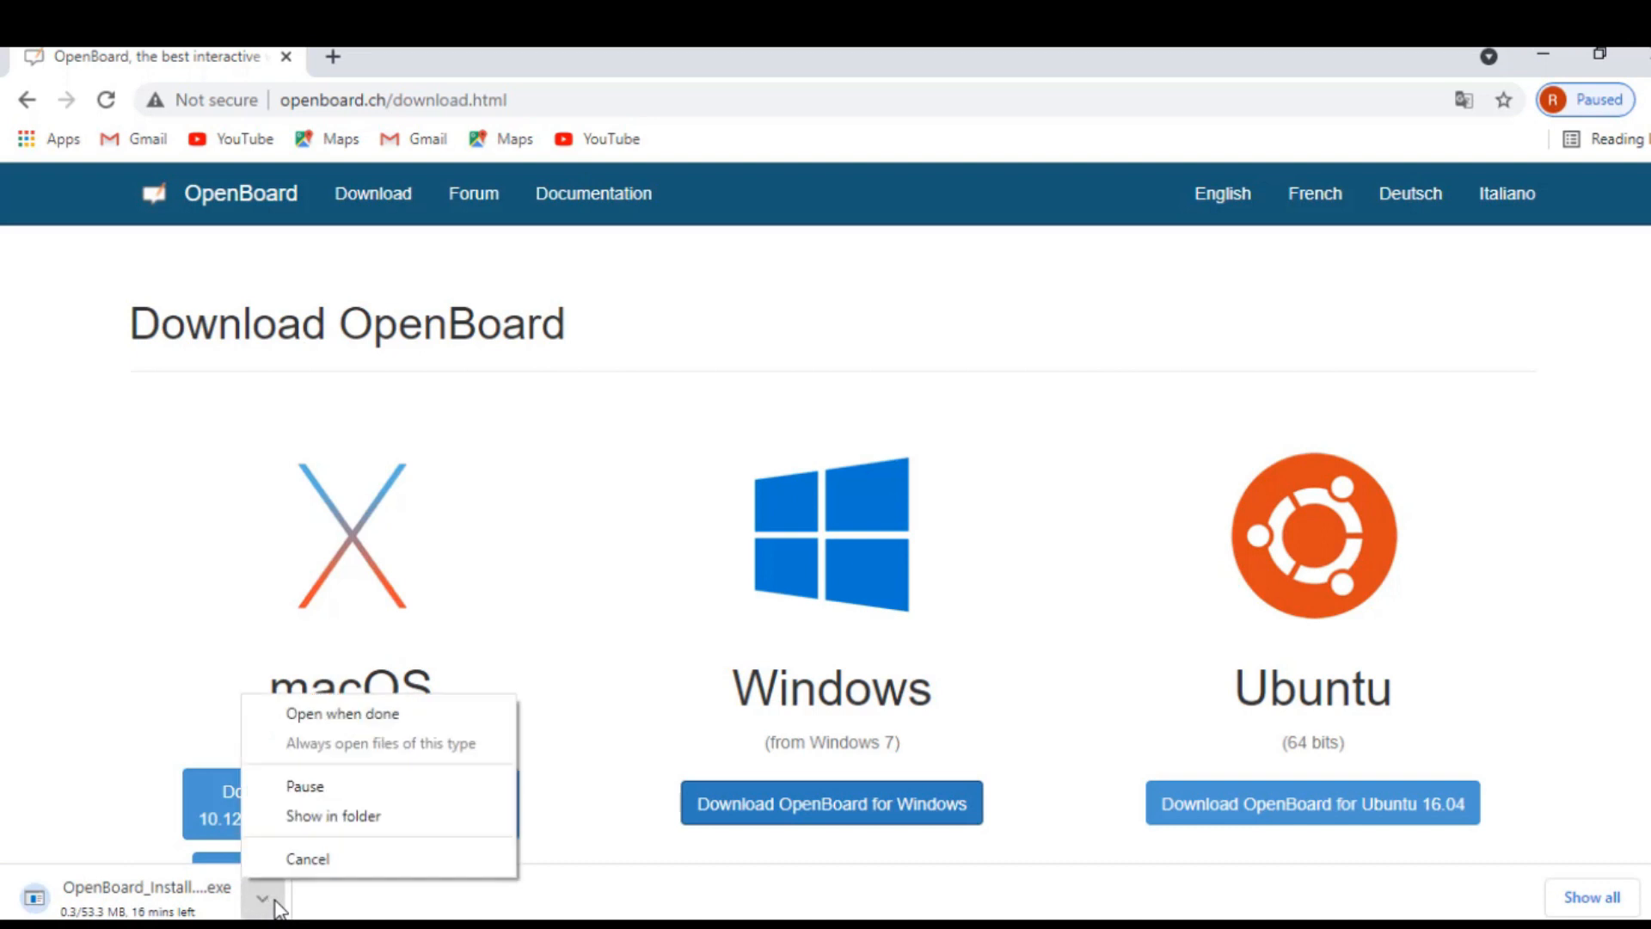
pyautogui.click(307, 858)
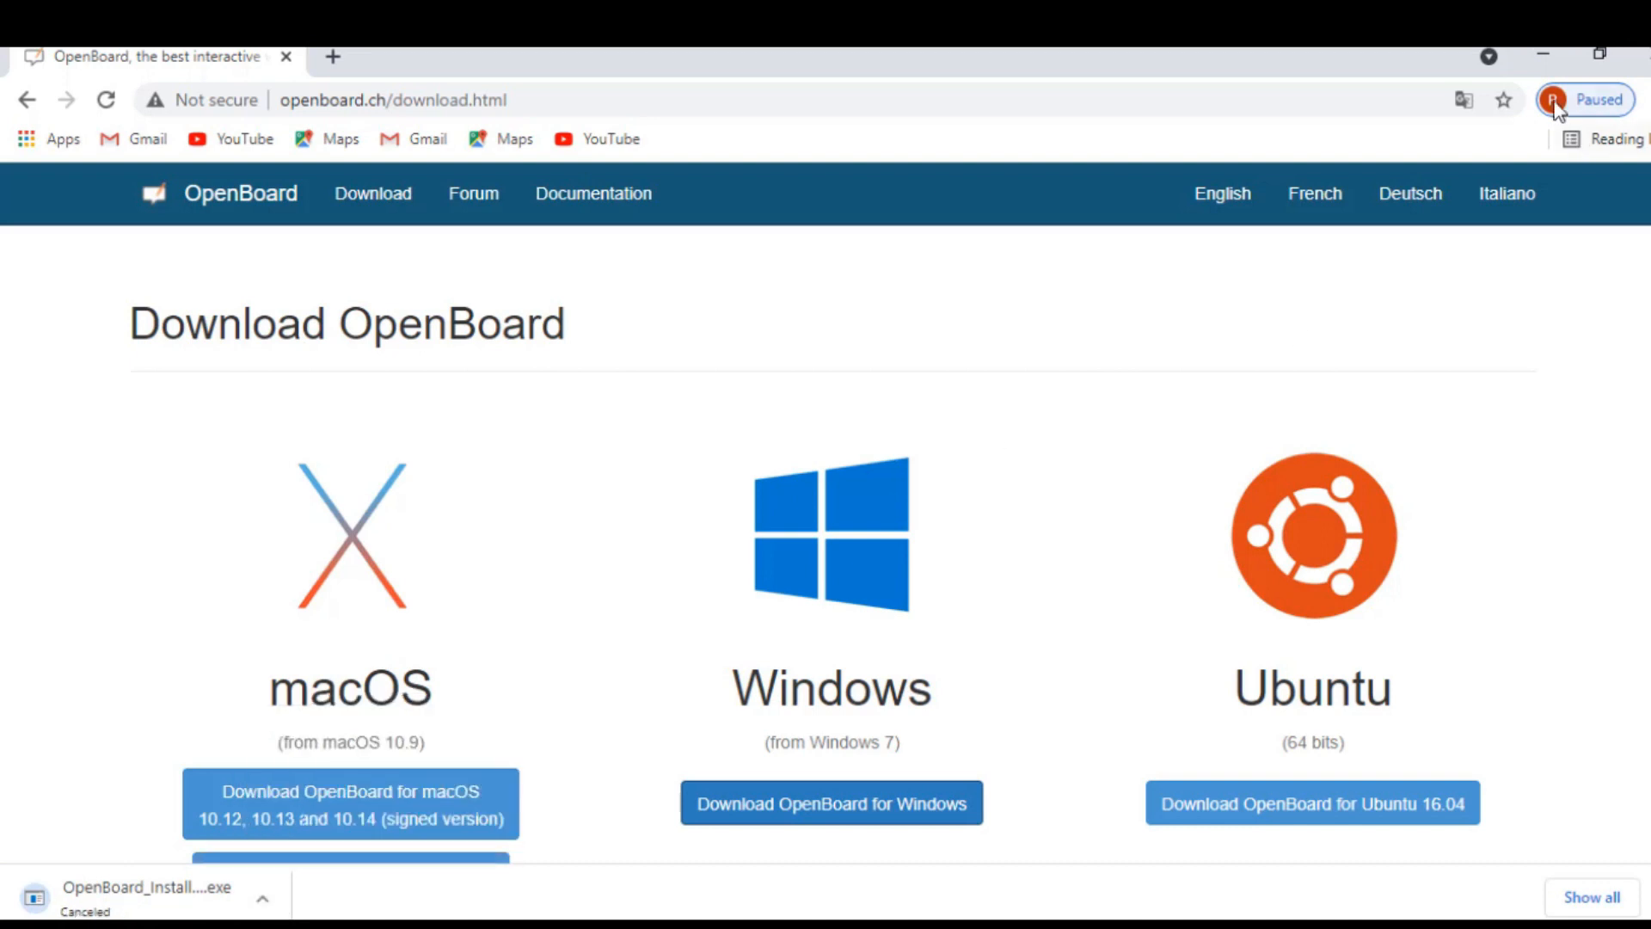
pyautogui.click(1543, 60)
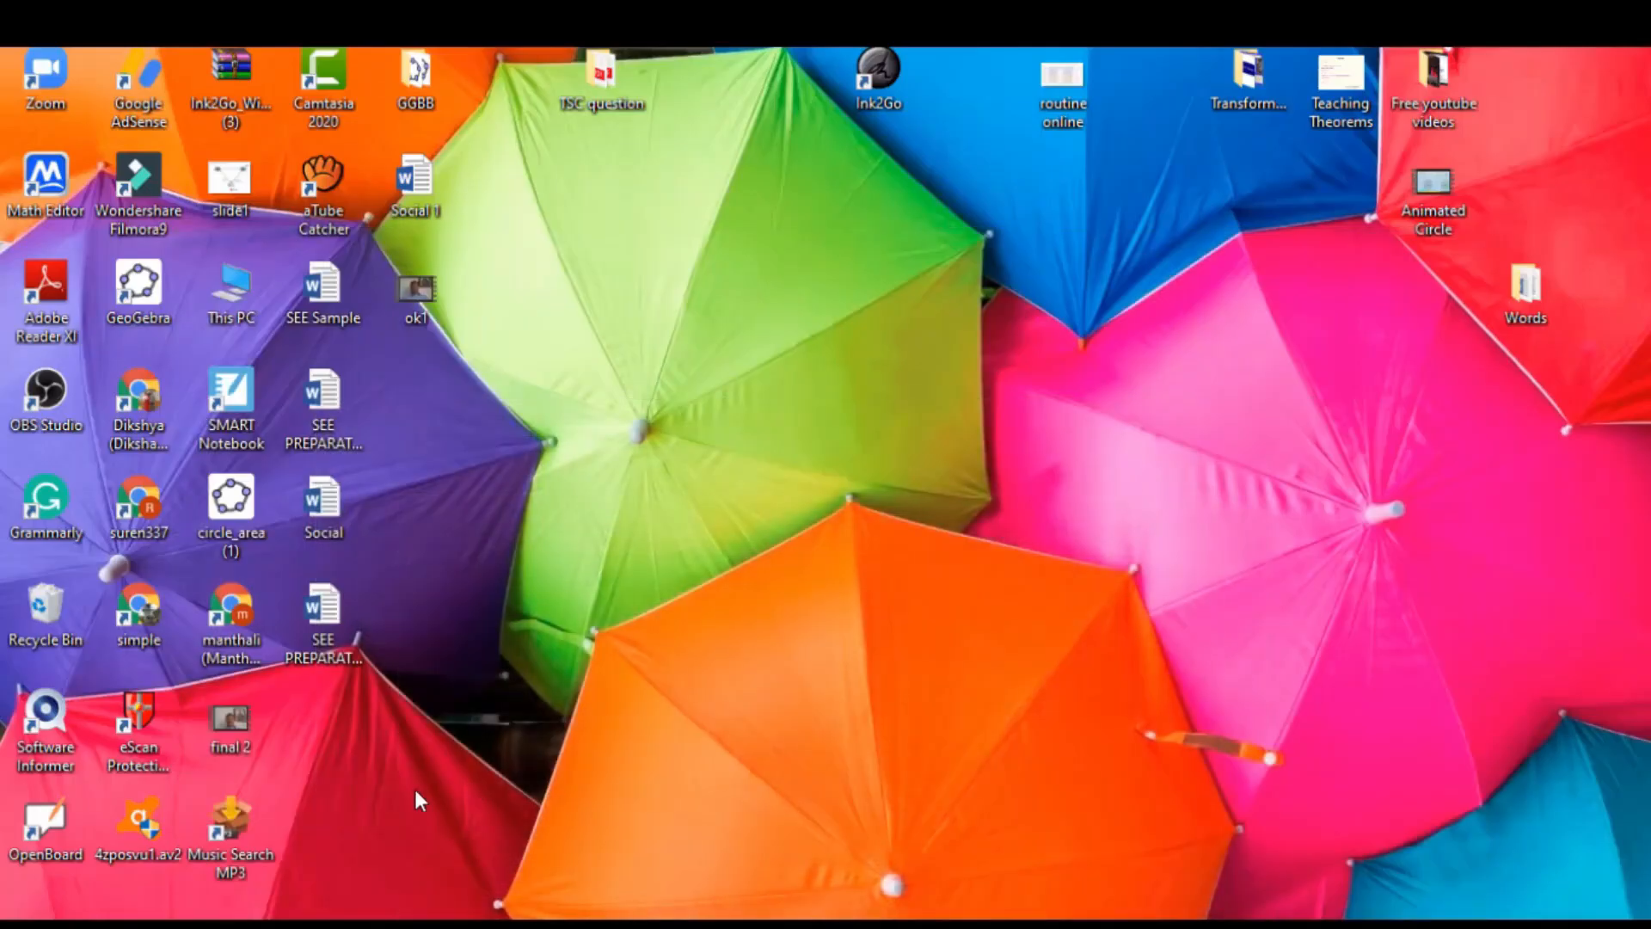
# Step: Launch OpenBoard from its desktop shortcut
pyautogui.doubleClick(44, 834)
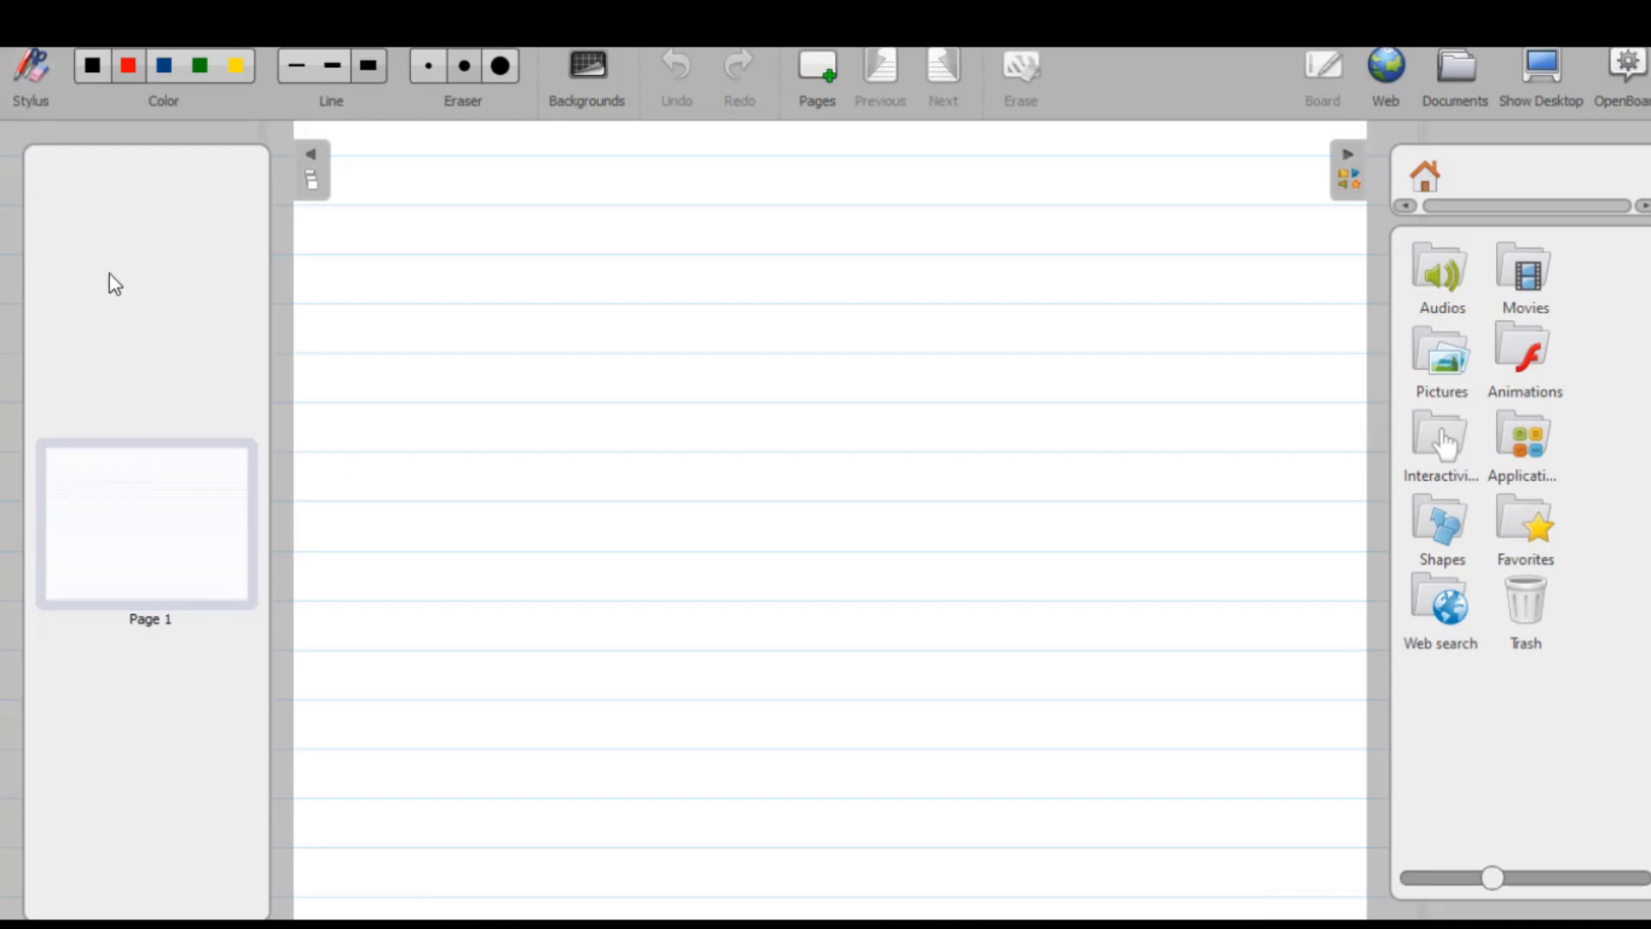
# Step: Show the page thumbnails and duplicate Page 1 and Page 2, making three pages
pyautogui.click(31, 101)
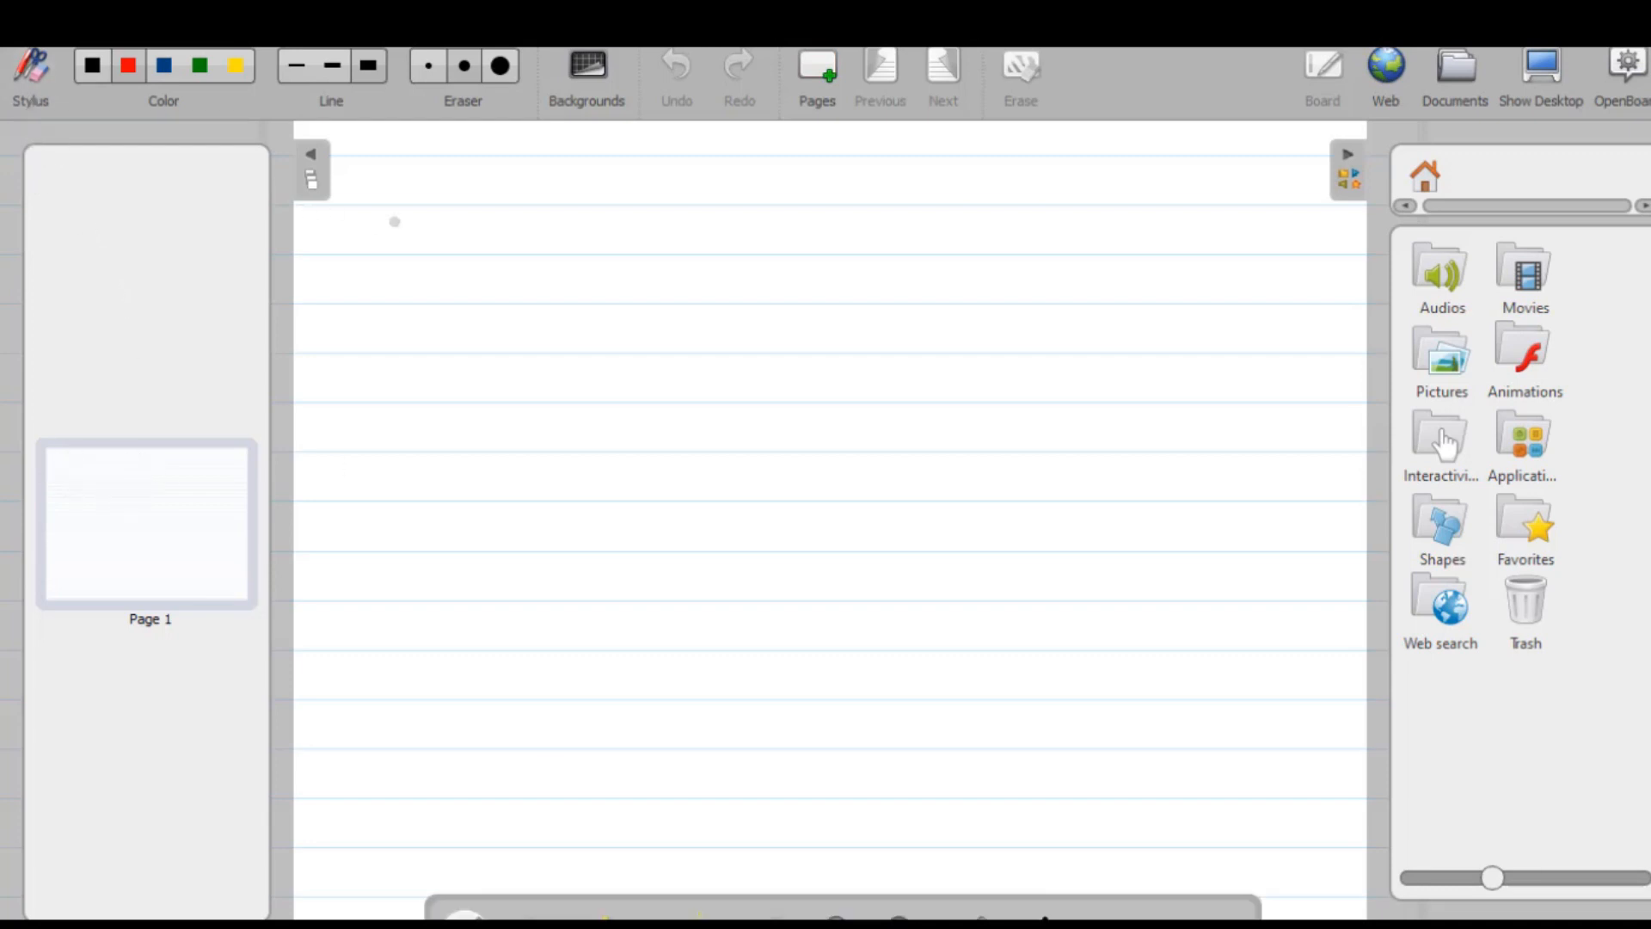
pyautogui.click(311, 162)
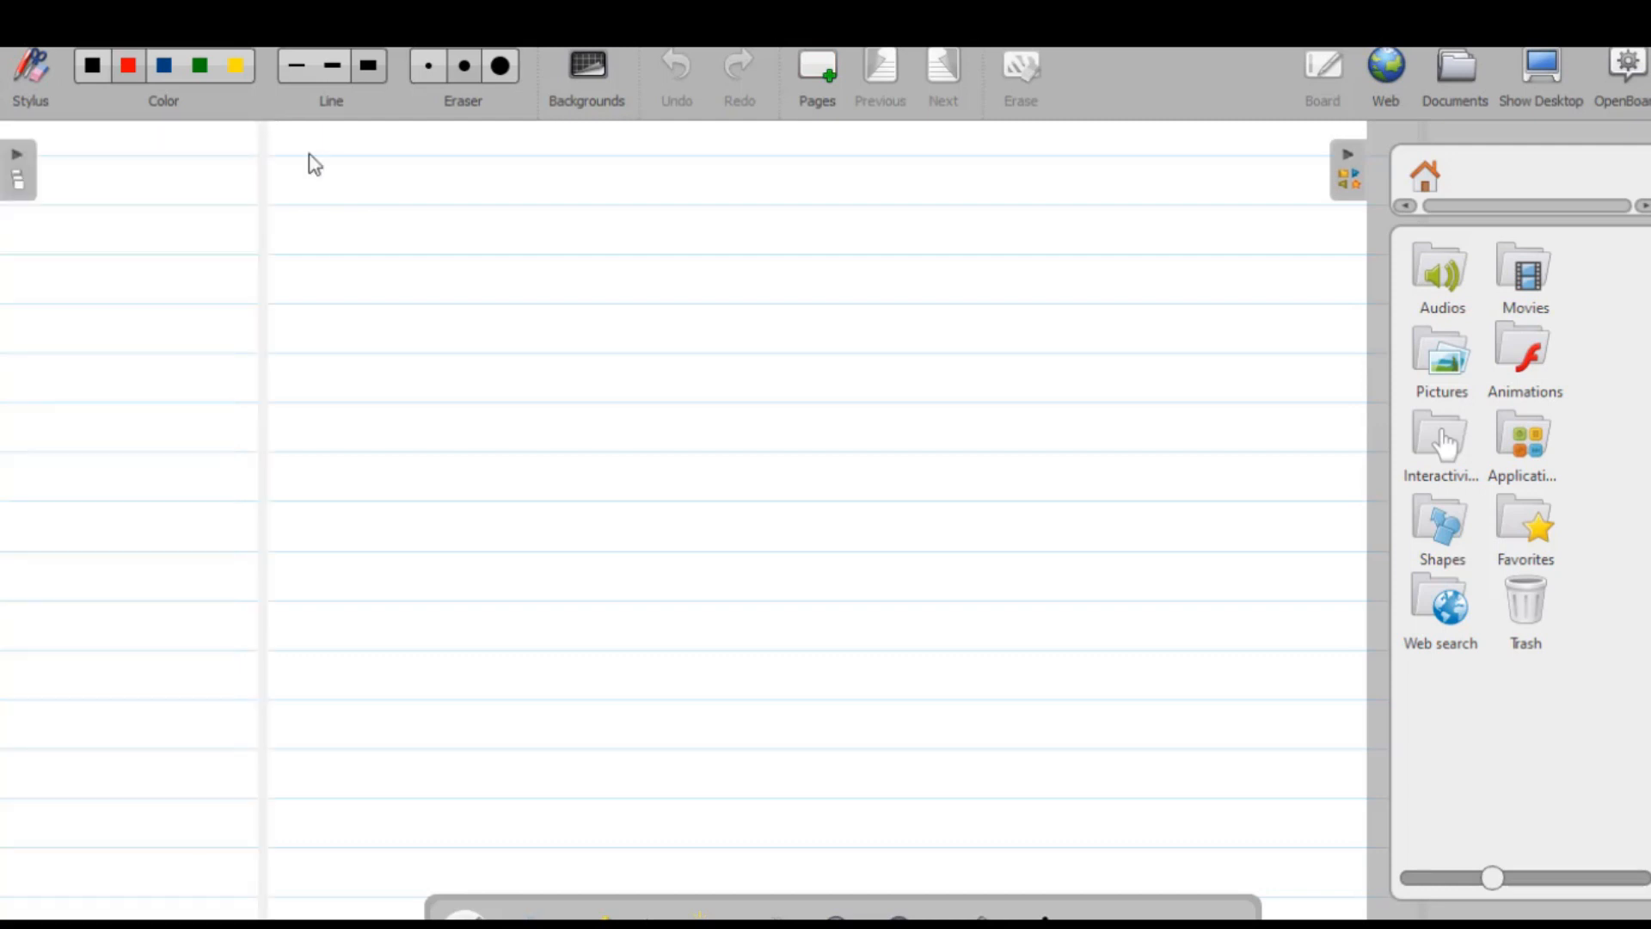
pyautogui.click(26, 162)
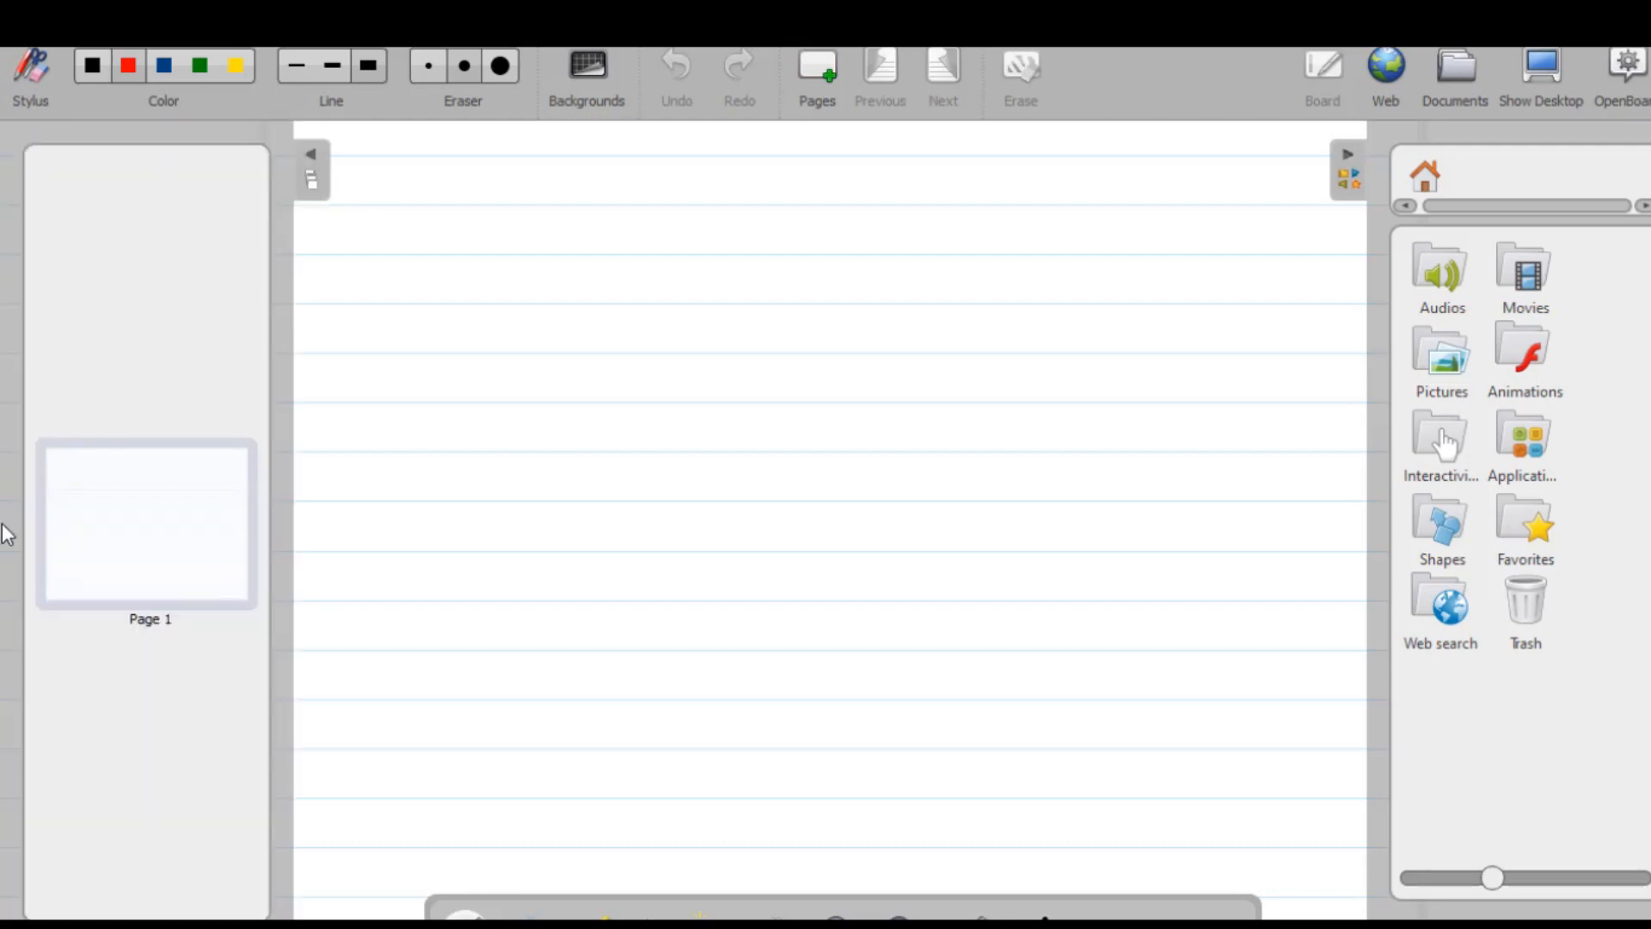
pyautogui.moveTo(140, 520)
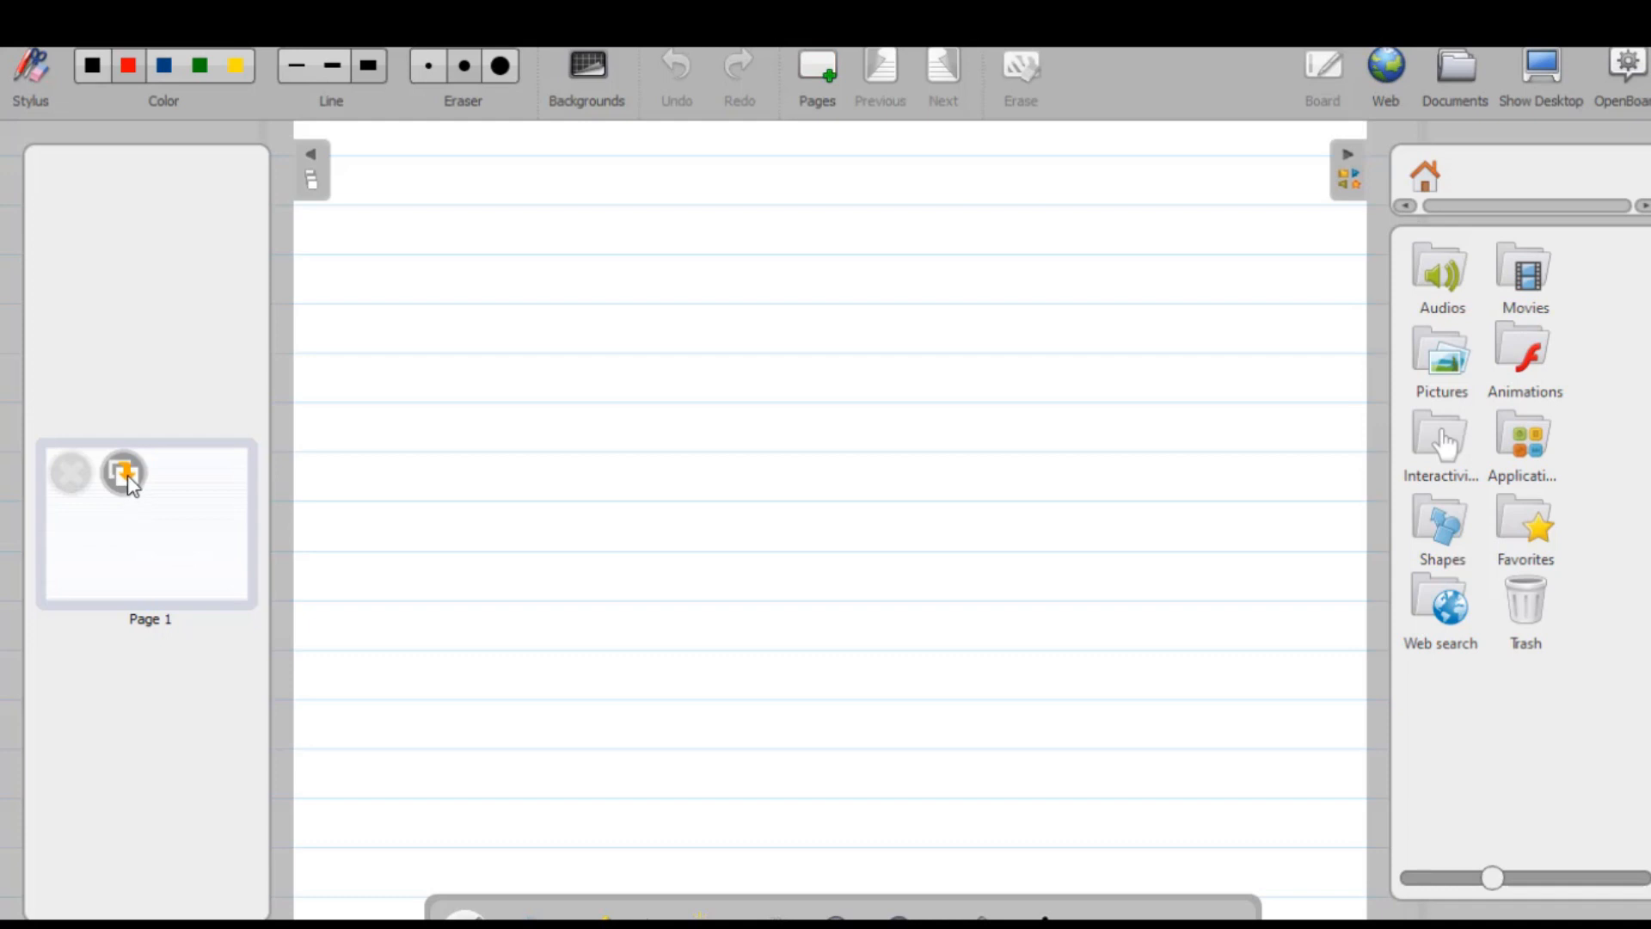
pyautogui.click(127, 475)
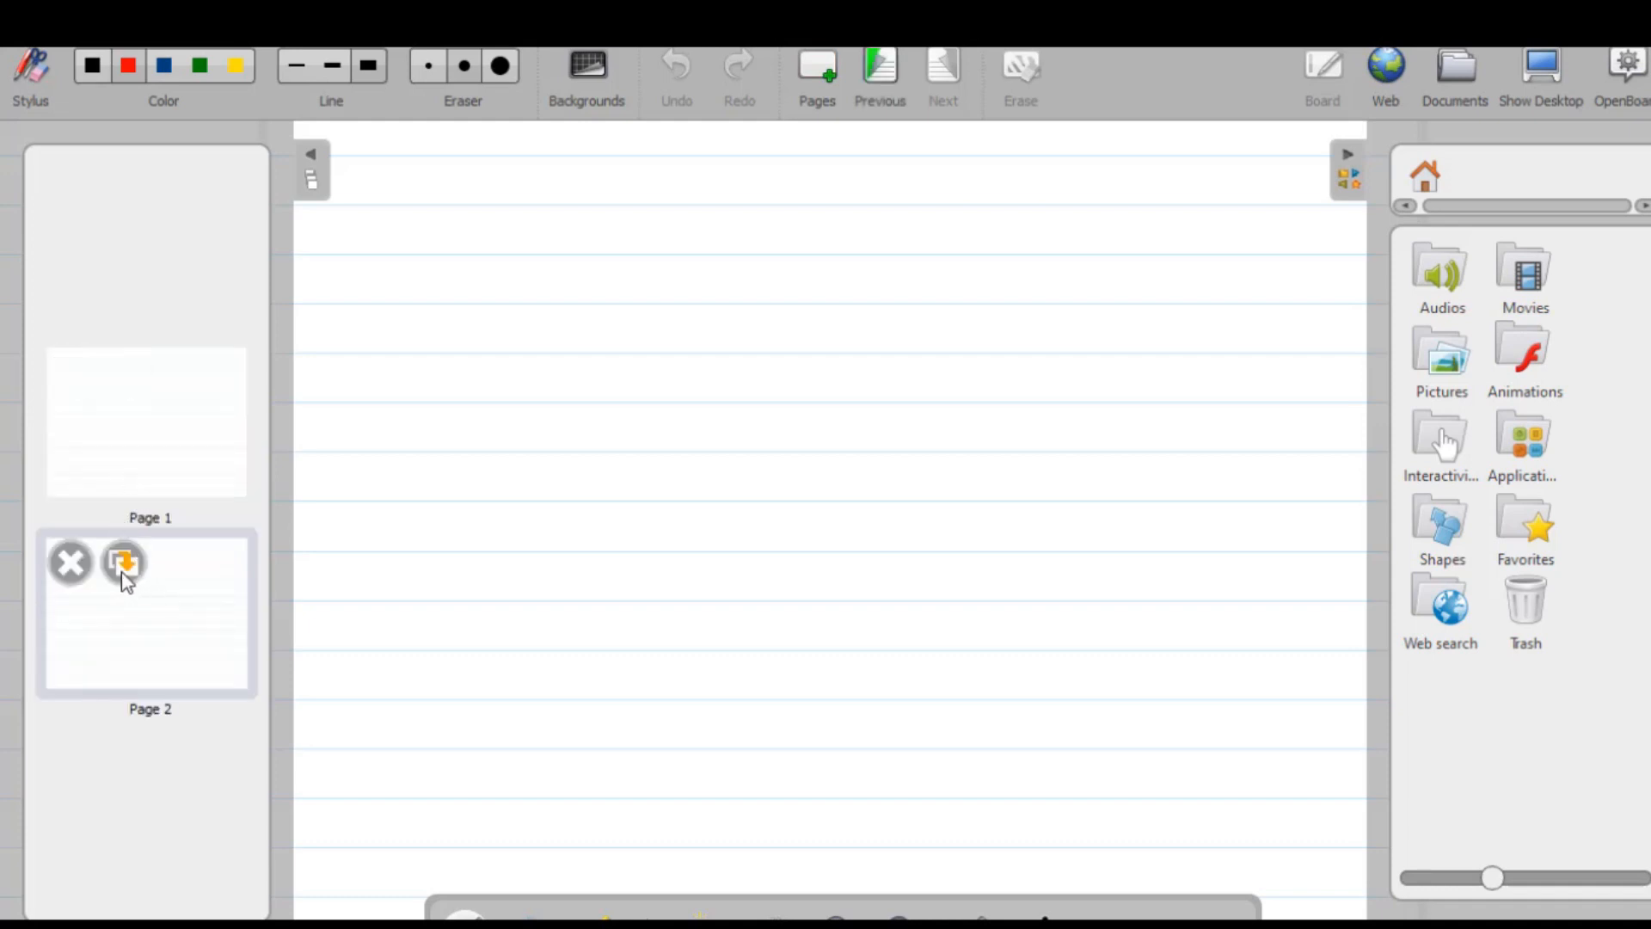
pyautogui.click(124, 570)
# Step: Delete Page 3 and confirm its removal
pyautogui.moveTo(184, 730)
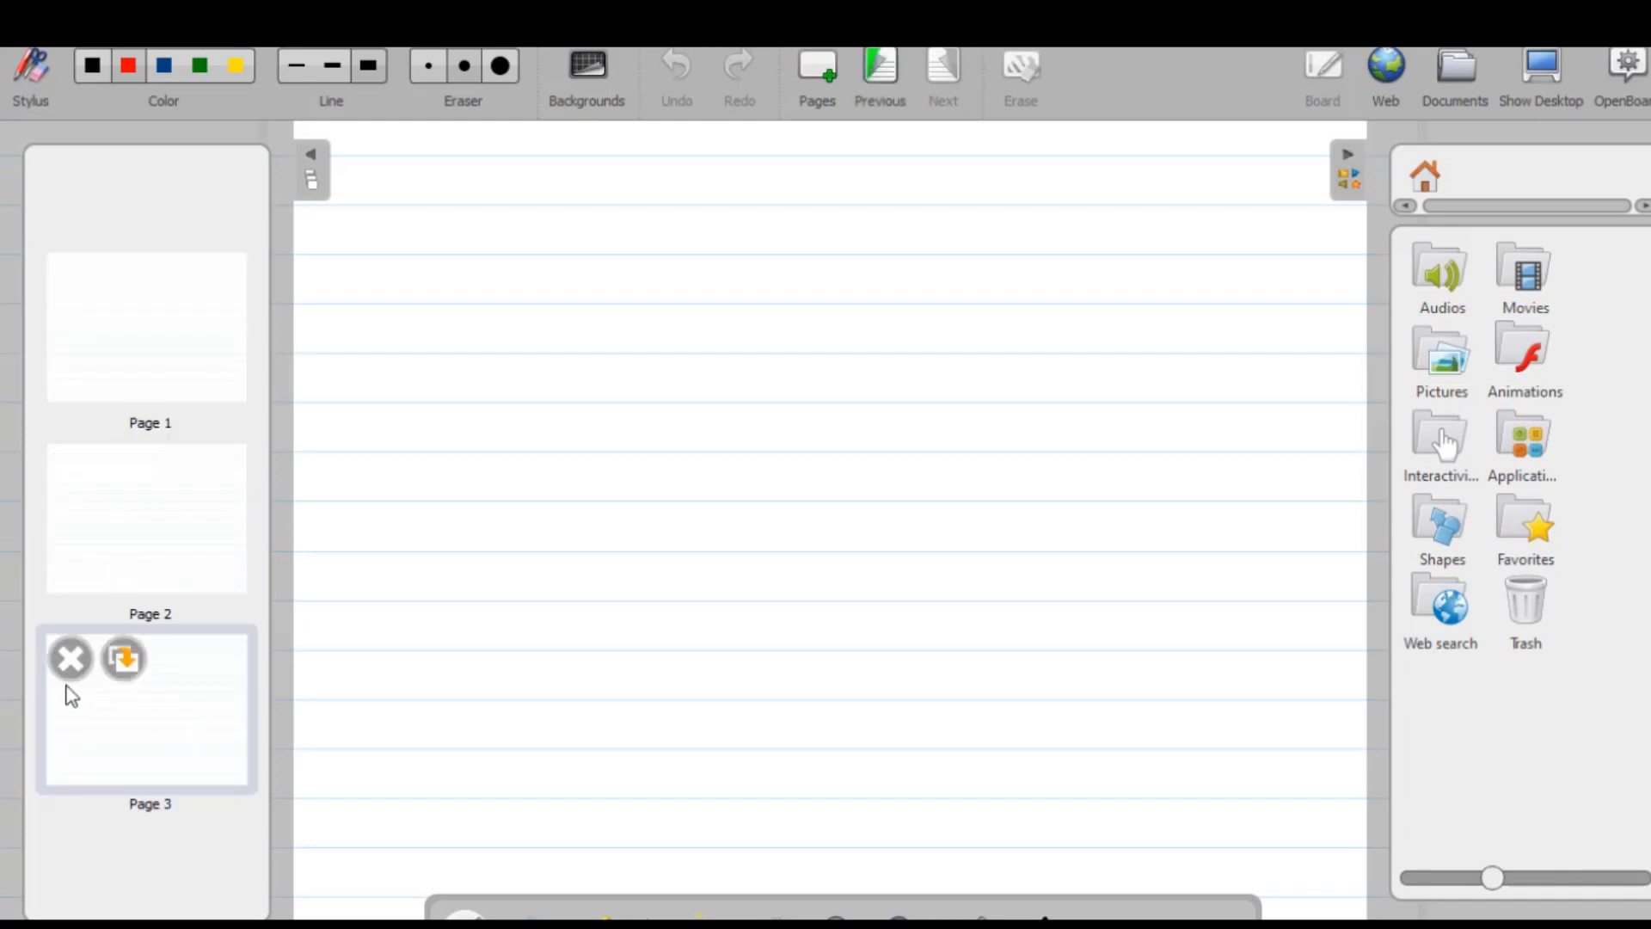
pyautogui.click(63, 663)
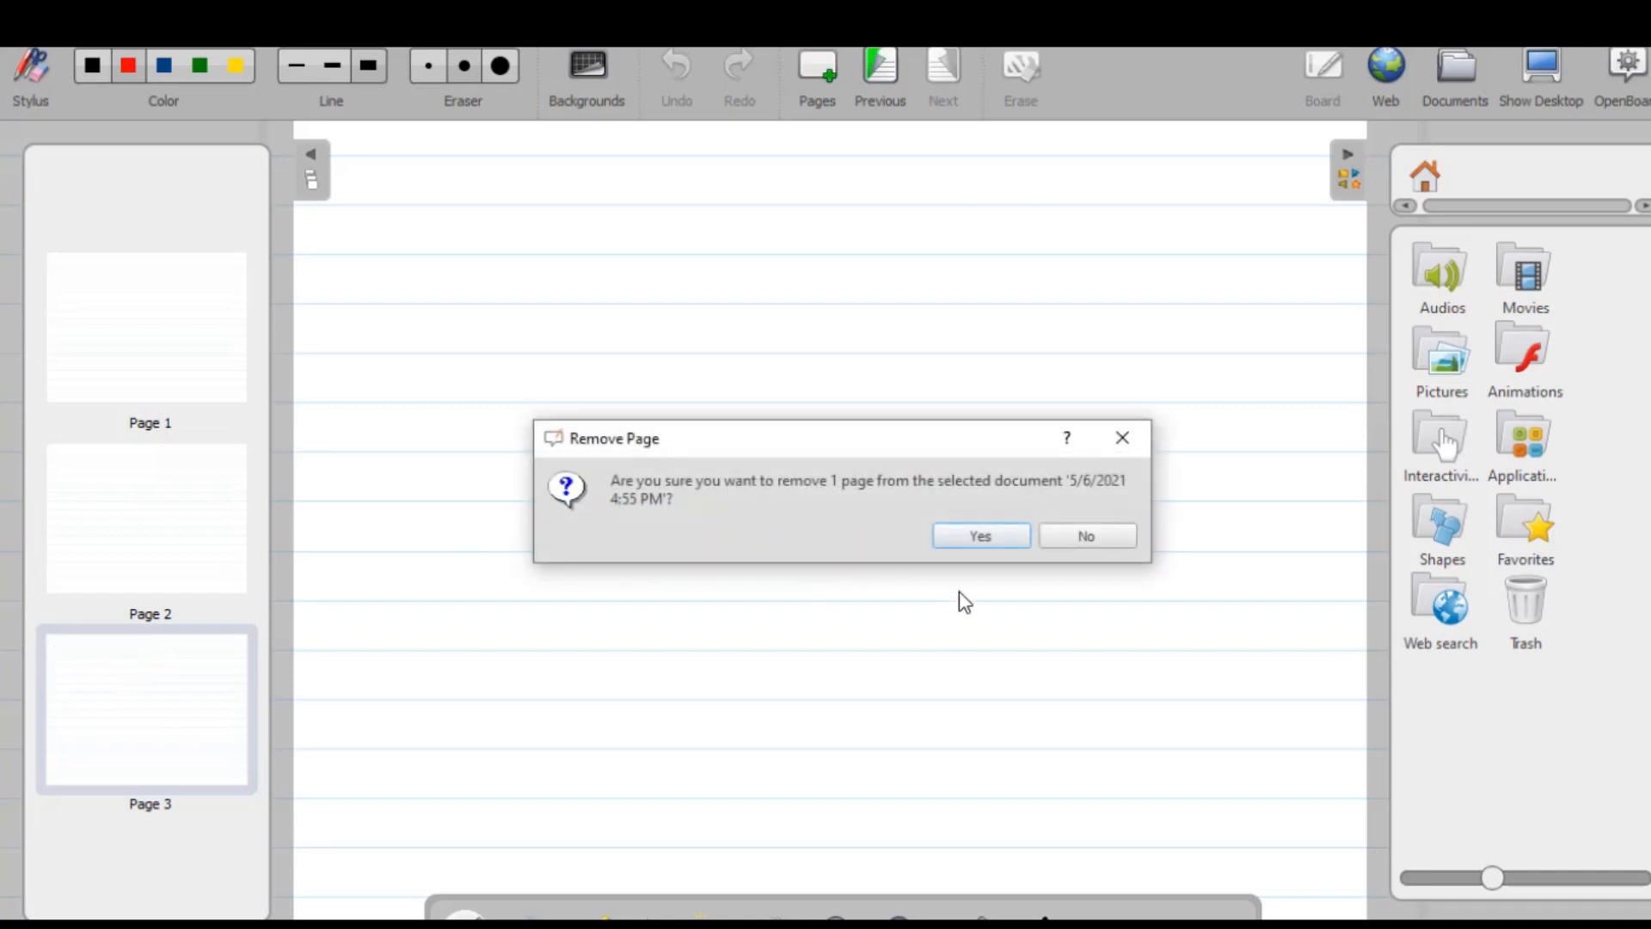
pyautogui.click(980, 537)
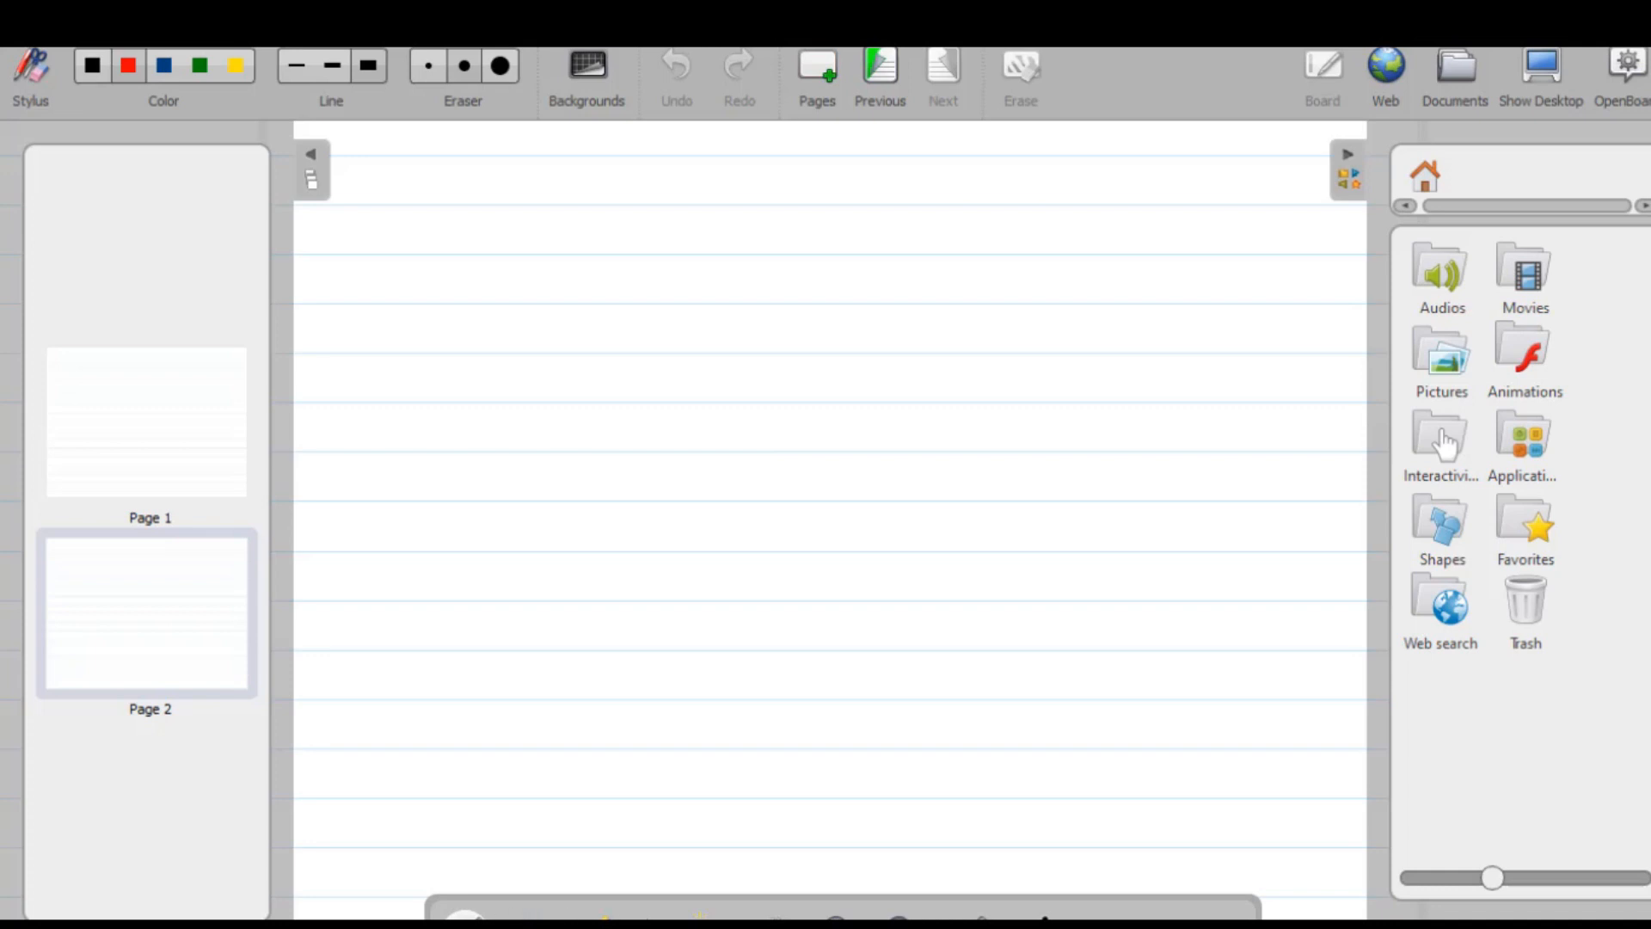
# Step: Draw a green squiggle and a red squiggle below it with the marker
pyautogui.click(589, 914)
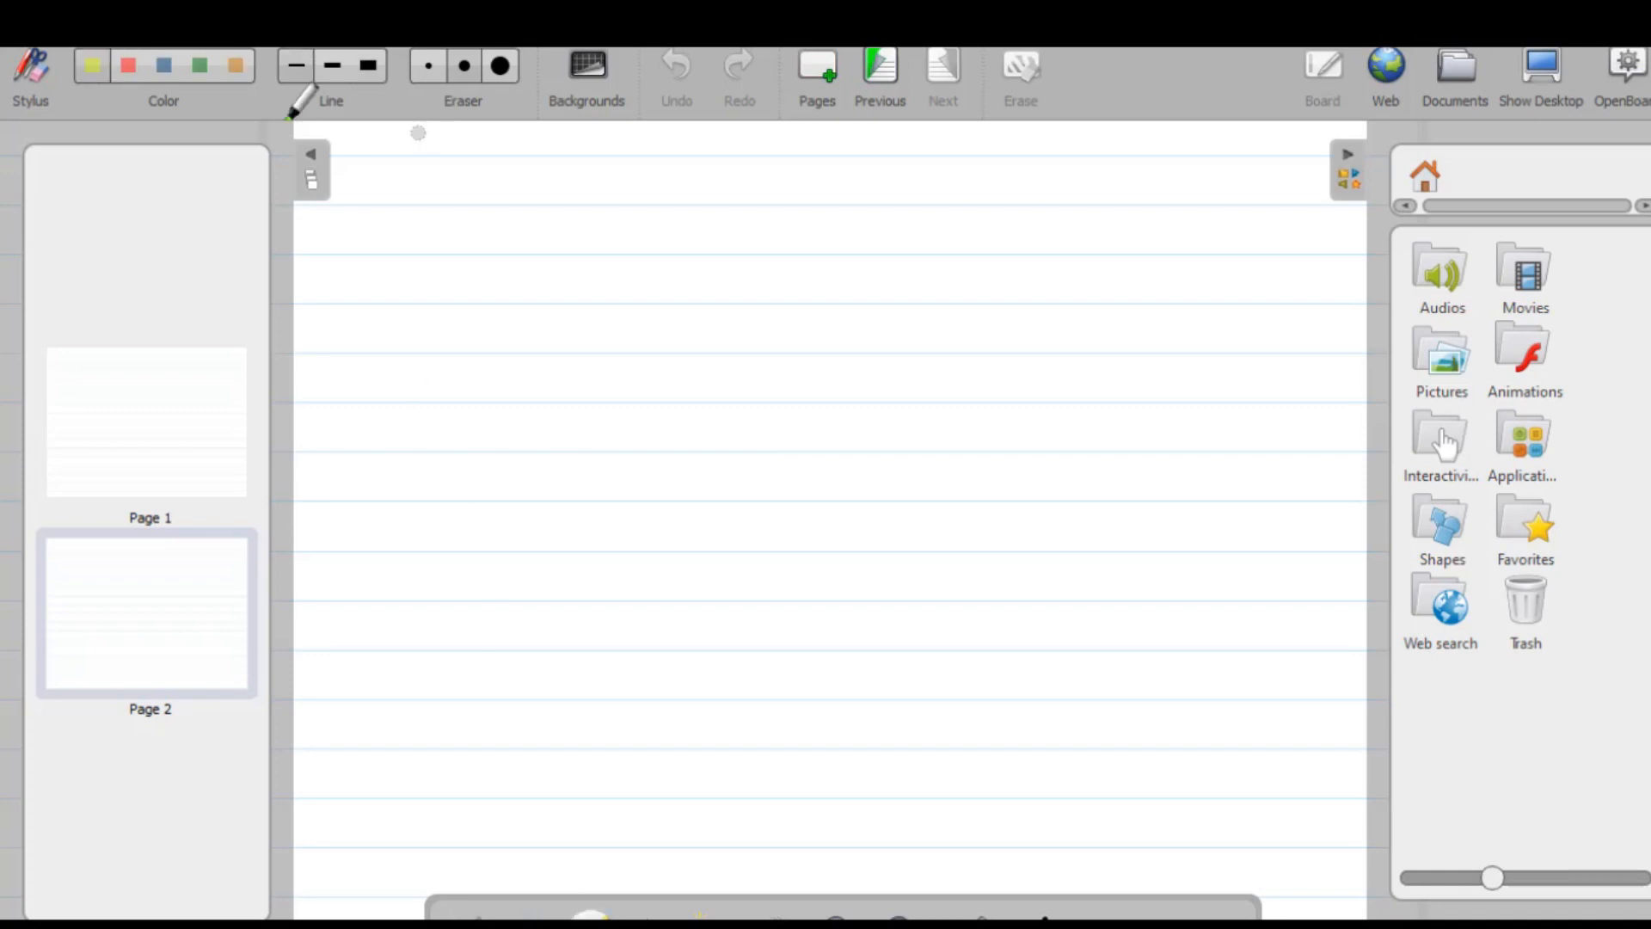
pyautogui.click(198, 67)
pyautogui.moveTo(465, 213)
pyautogui.mouseDown()
pyautogui.moveTo(568, 283)
pyautogui.moveTo(669, 308)
pyautogui.moveTo(712, 397)
pyautogui.moveTo(731, 376)
pyautogui.mouseUp()
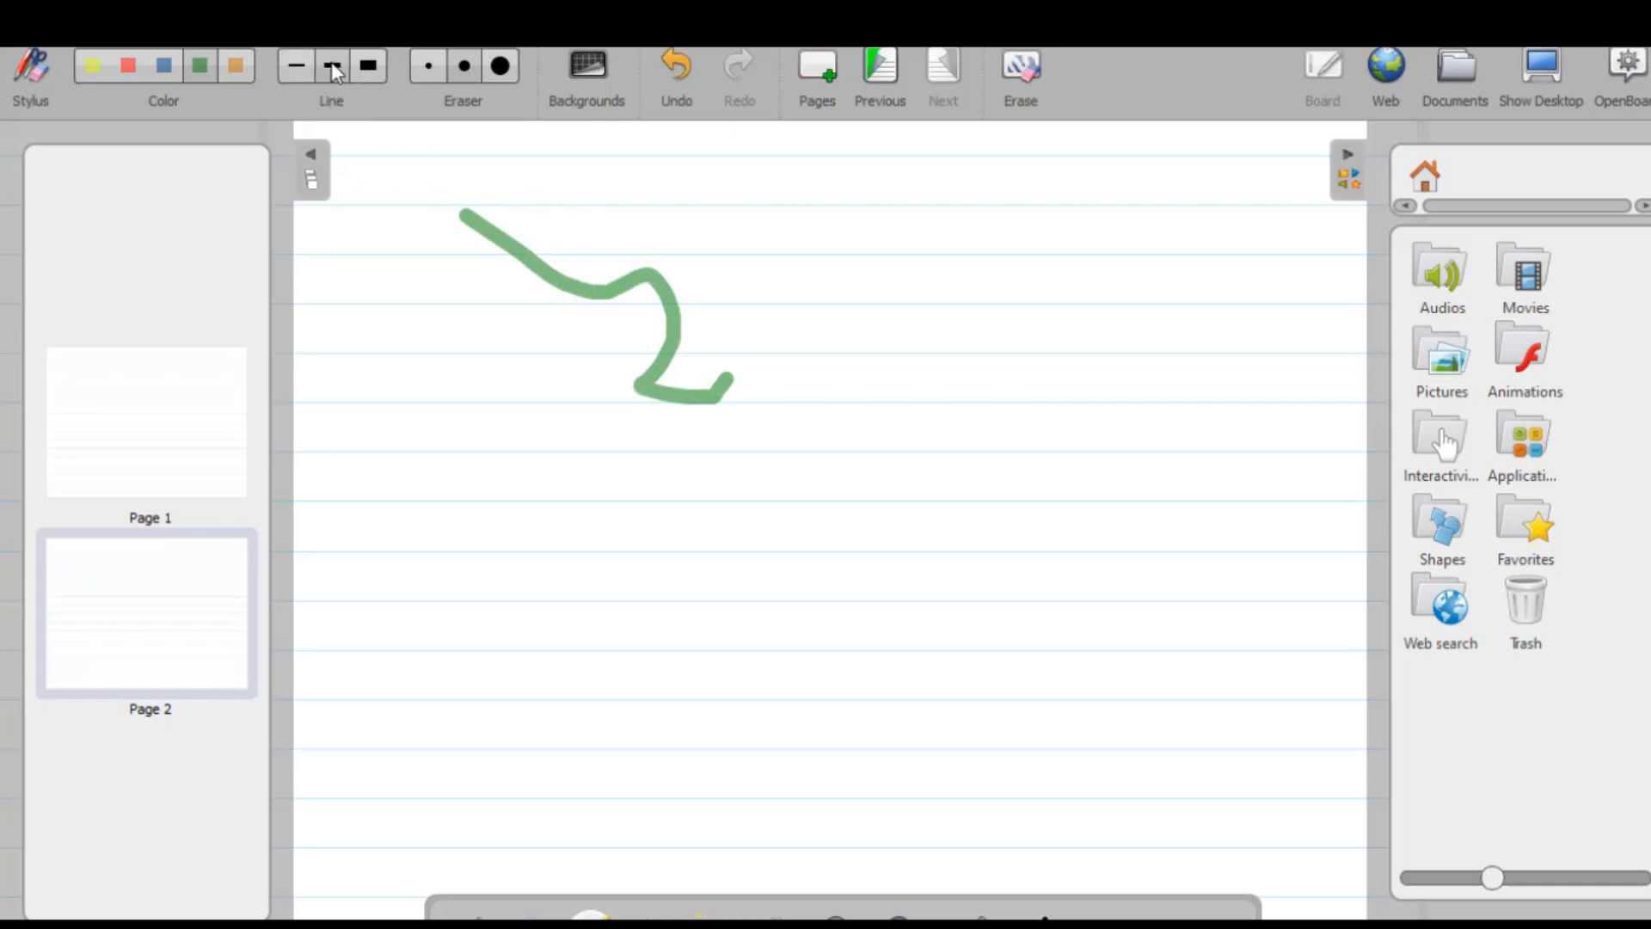
pyautogui.click(126, 64)
pyautogui.moveTo(438, 389)
pyautogui.mouseDown()
pyautogui.moveTo(448, 414)
pyautogui.moveTo(631, 540)
pyautogui.moveTo(671, 531)
pyautogui.mouseUp()
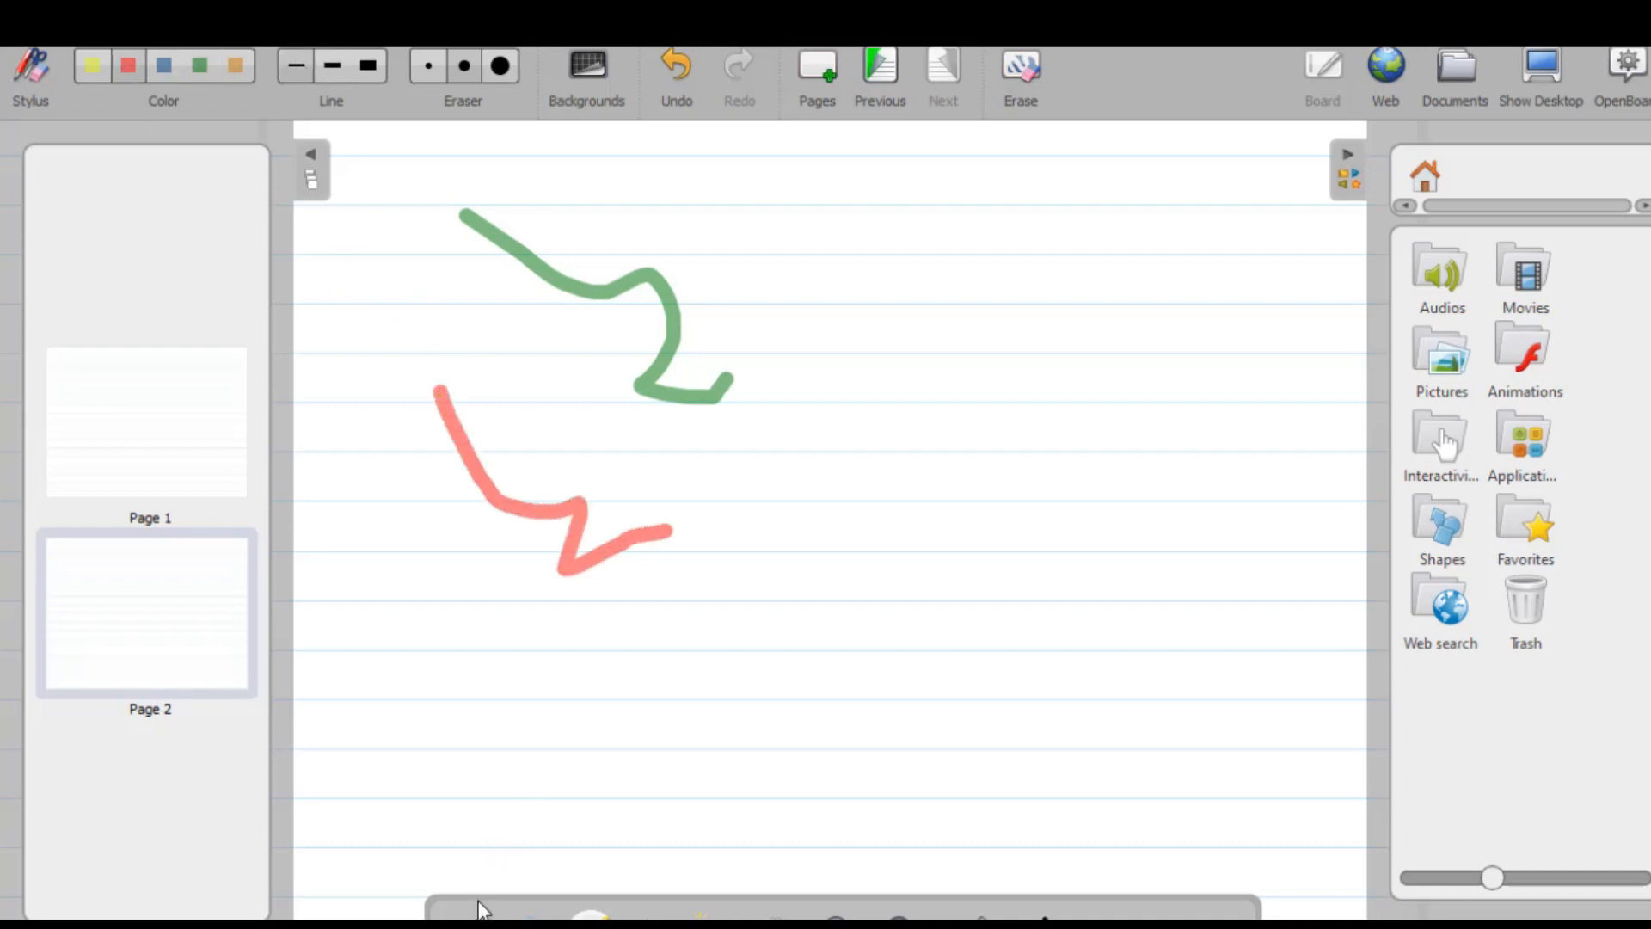
# Step: Erase the tail of the red squiggle, then clear all strokes from the page
pyautogui.click(527, 914)
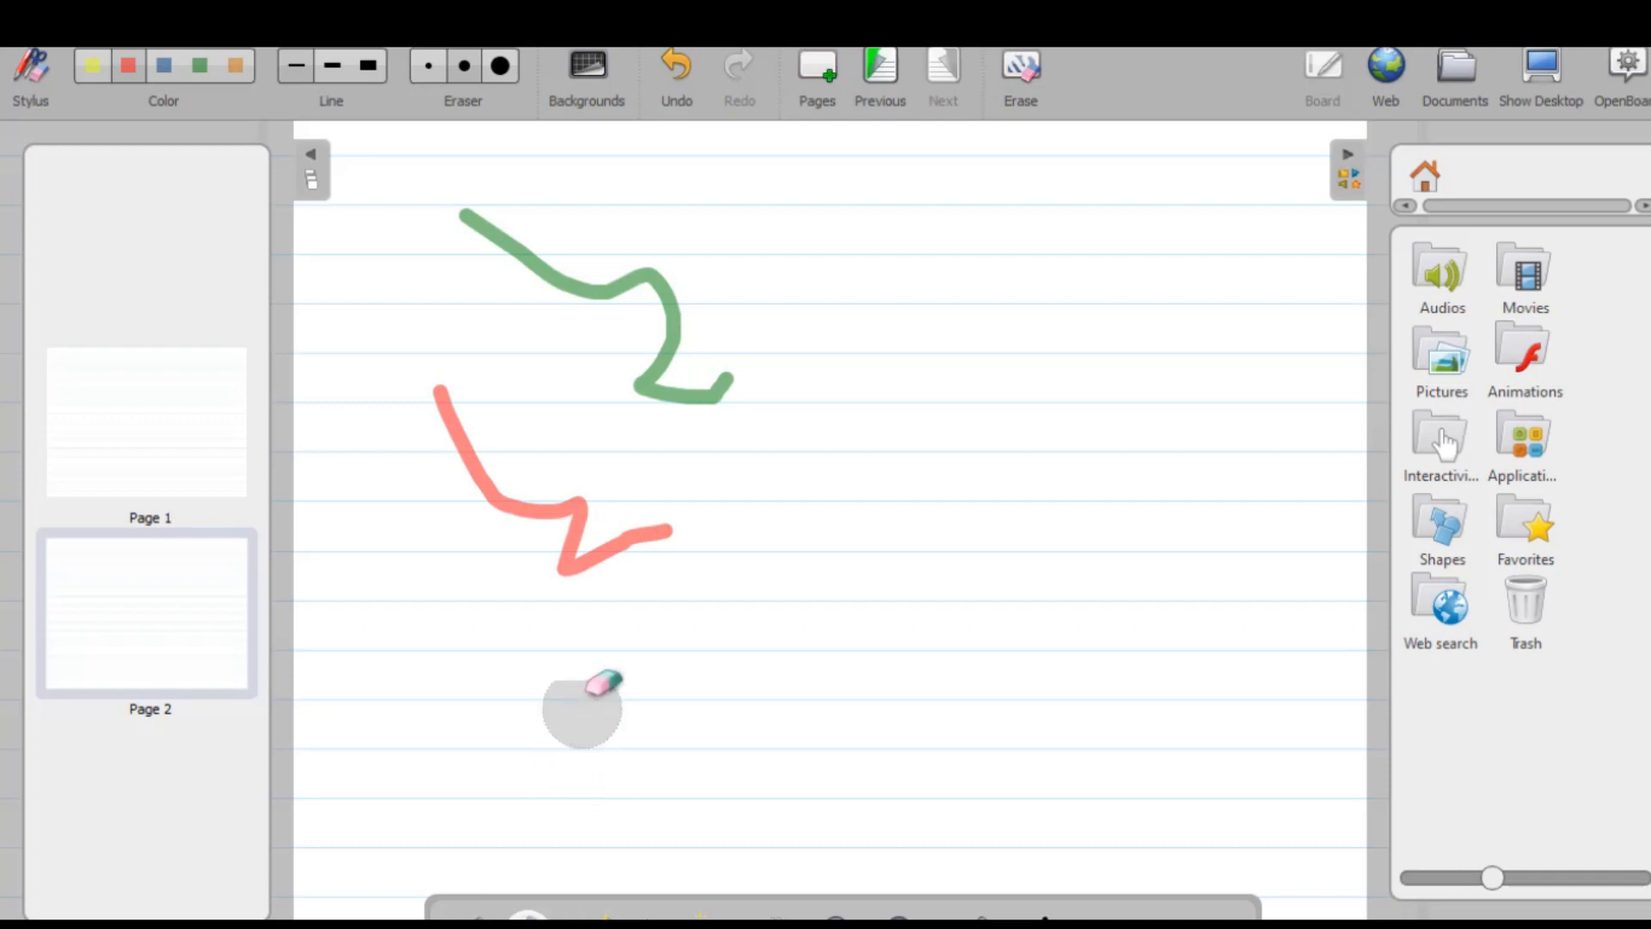
pyautogui.moveTo(599, 568)
pyautogui.mouseDown()
pyautogui.moveTo(682, 521)
pyautogui.moveTo(615, 544)
pyautogui.moveTo(685, 534)
pyautogui.moveTo(617, 547)
pyautogui.moveTo(585, 501)
pyautogui.moveTo(578, 582)
pyautogui.moveTo(560, 501)
pyautogui.mouseUp()
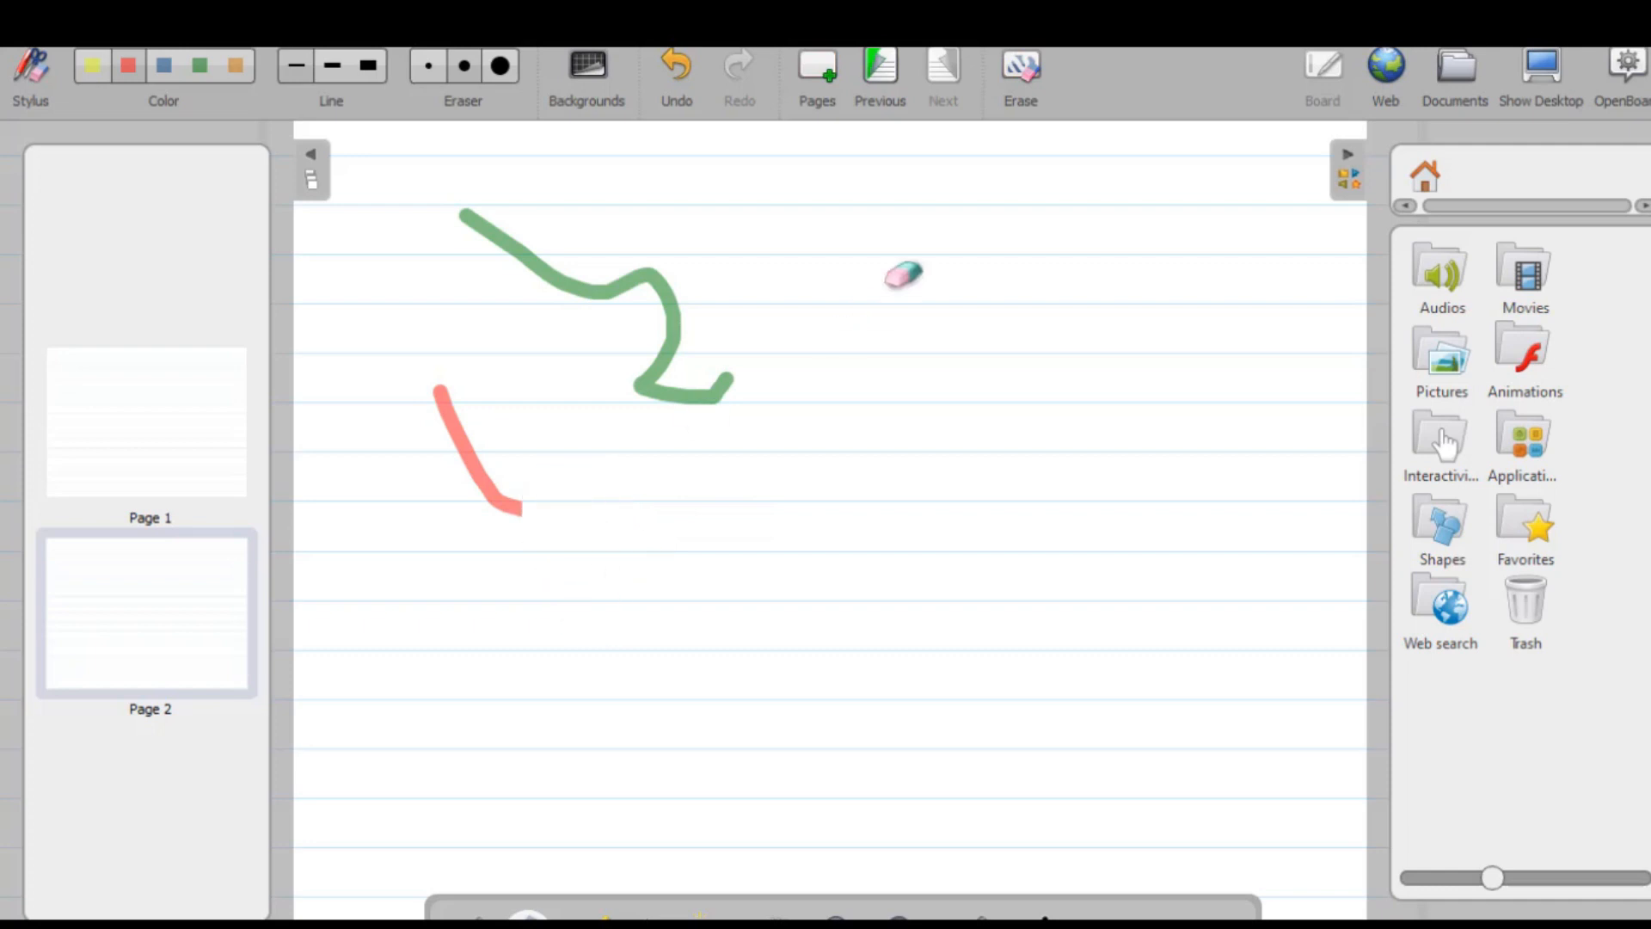
pyautogui.click(1019, 94)
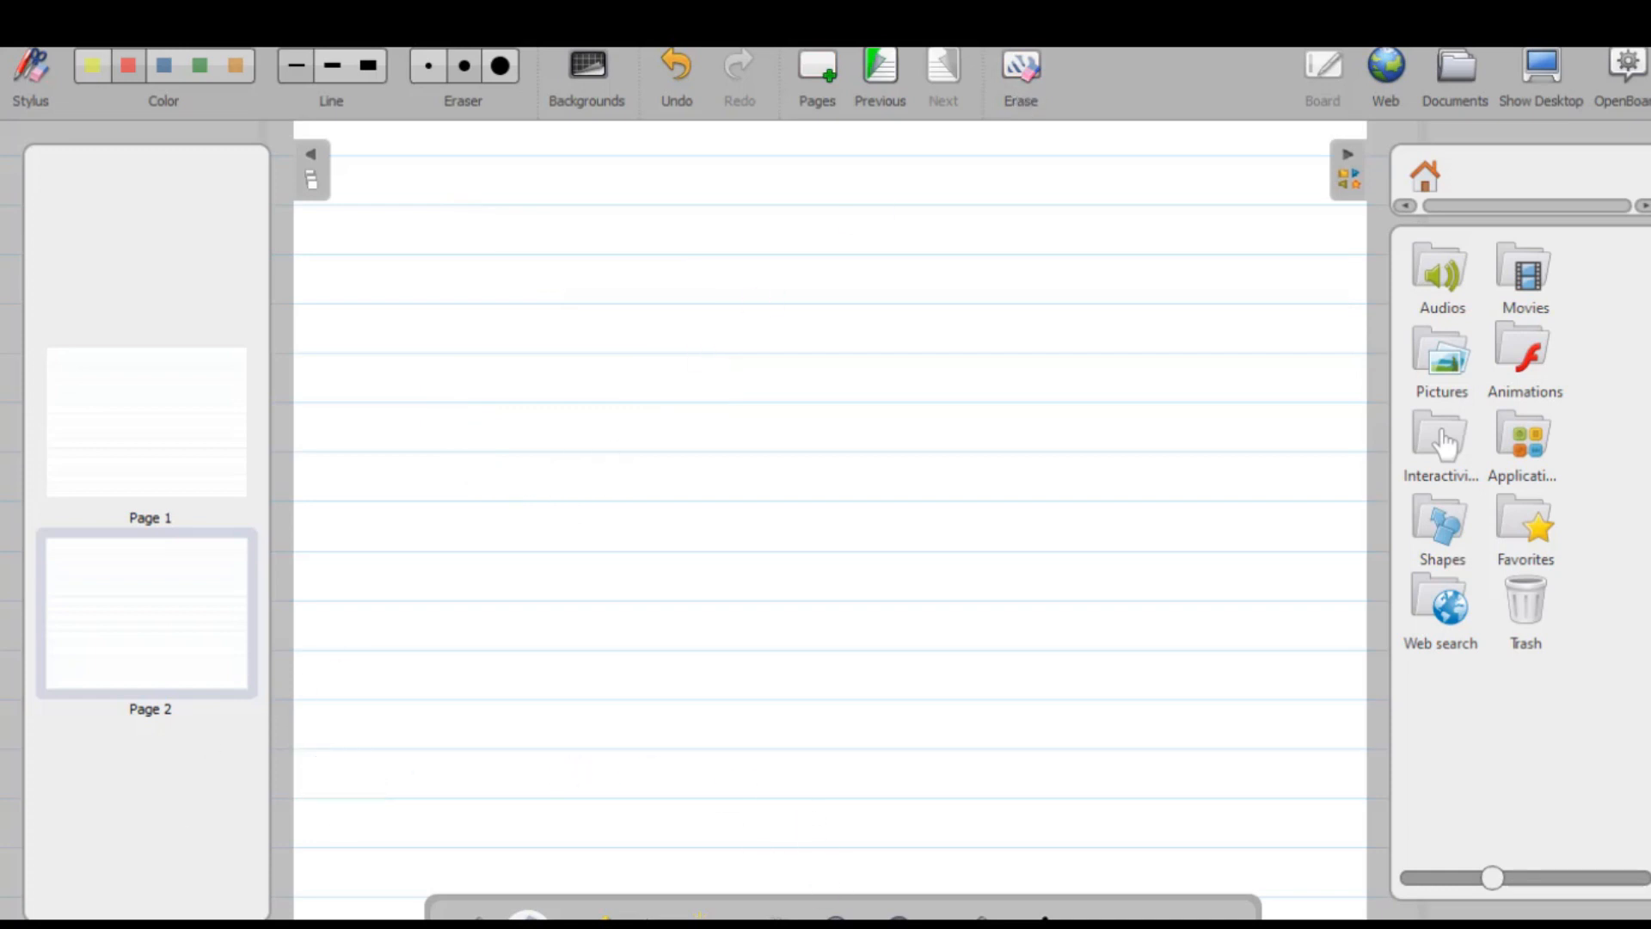
# Step: Add a text box with the author's name, sizing it to fit one line
pyautogui.click(1095, 922)
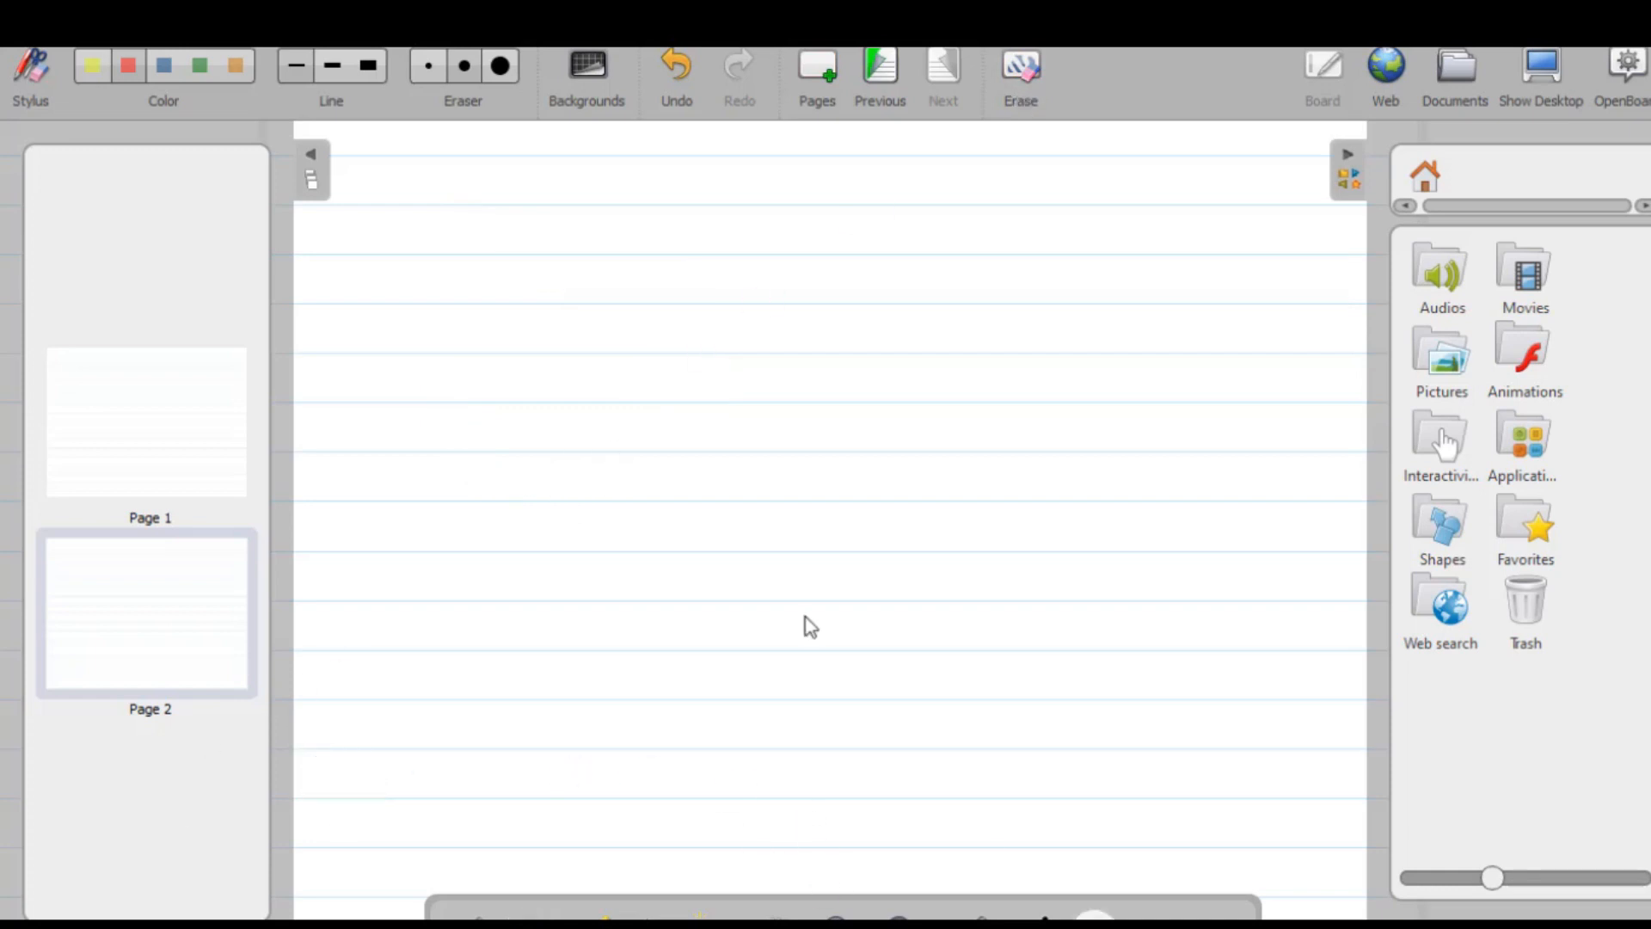
pyautogui.click(607, 275)
pyautogui.write('Surendra Simple')
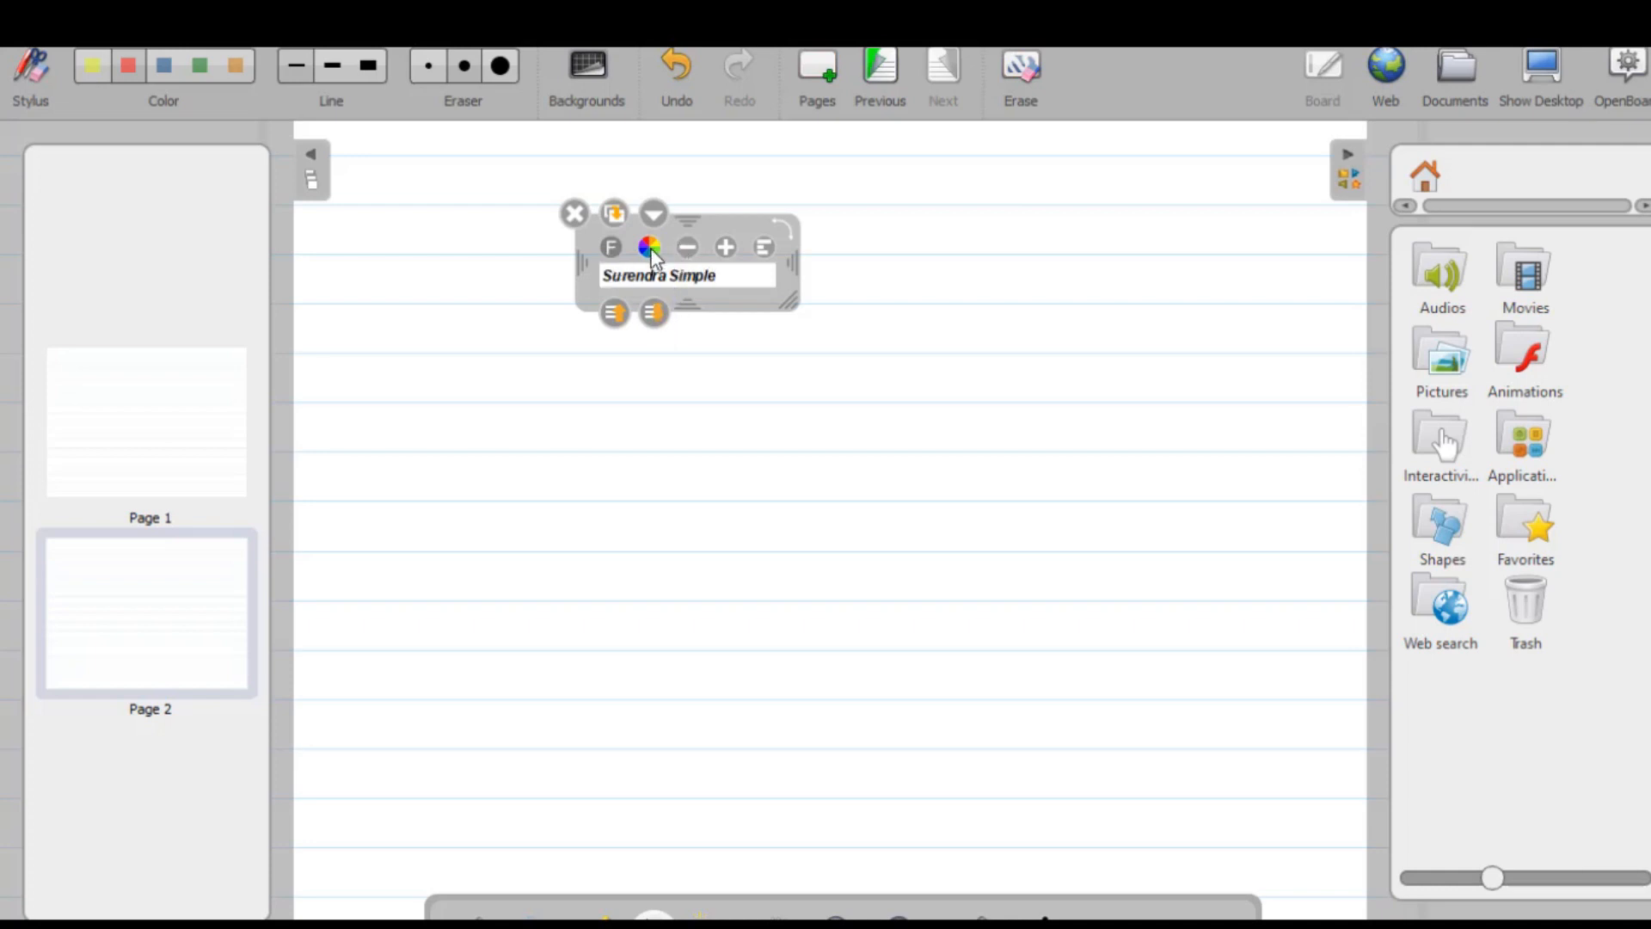
pyautogui.click(724, 249)
pyautogui.click(724, 249)
pyautogui.click(687, 247)
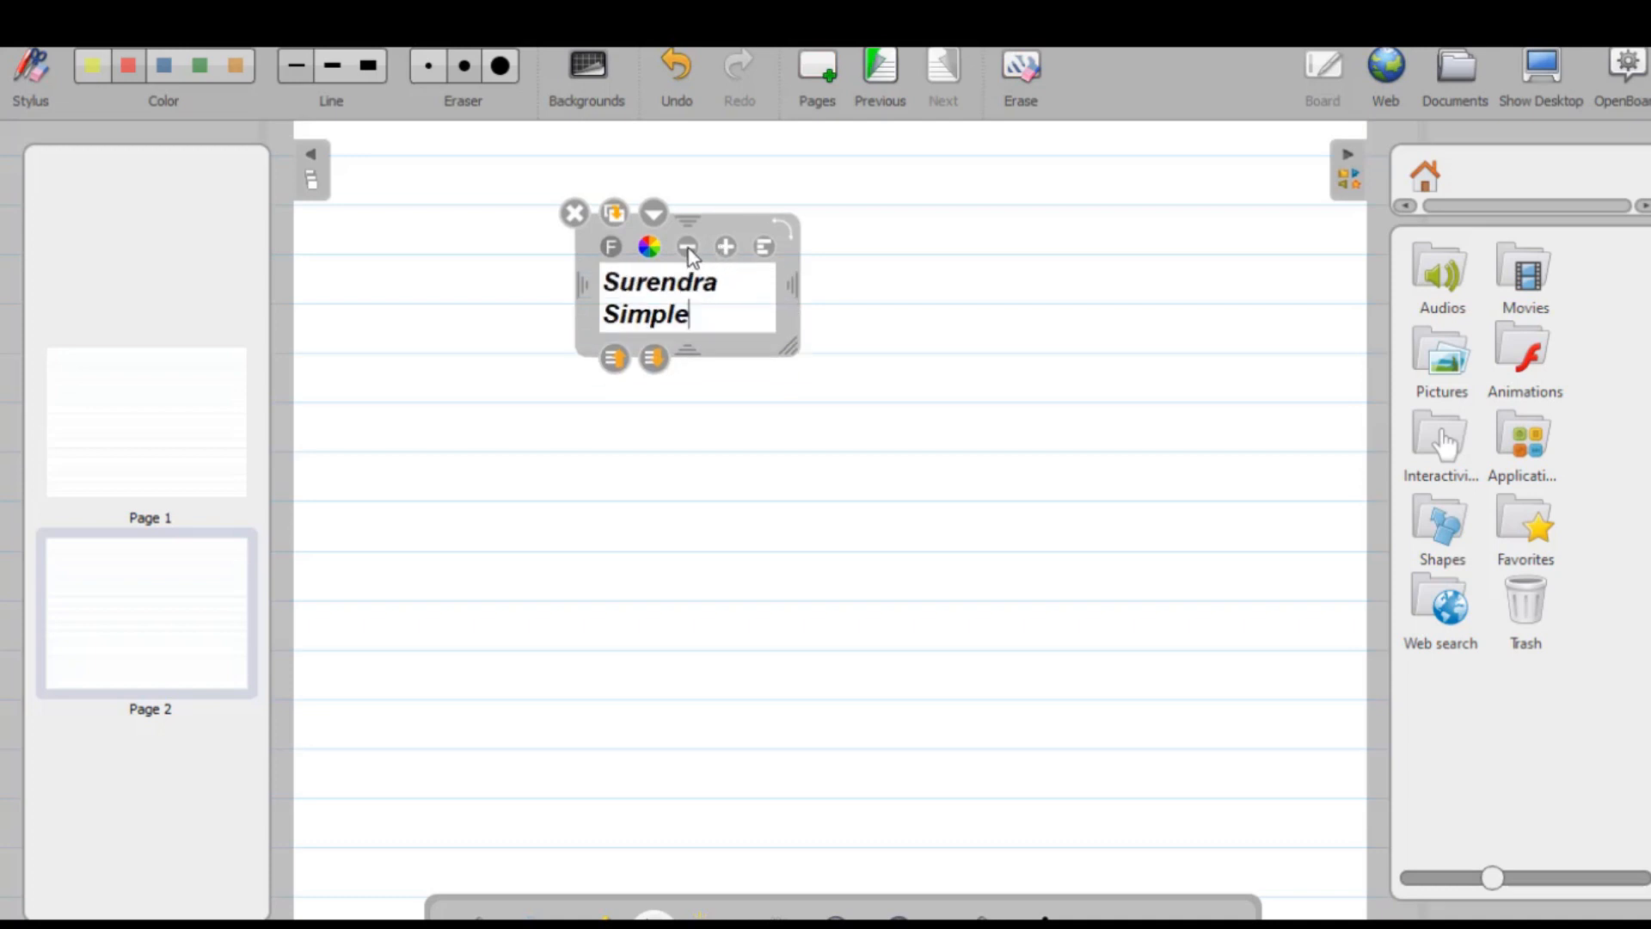
pyautogui.click(687, 248)
# Step: Colour the name blue and widen the text box so the name fits
pyautogui.click(647, 247)
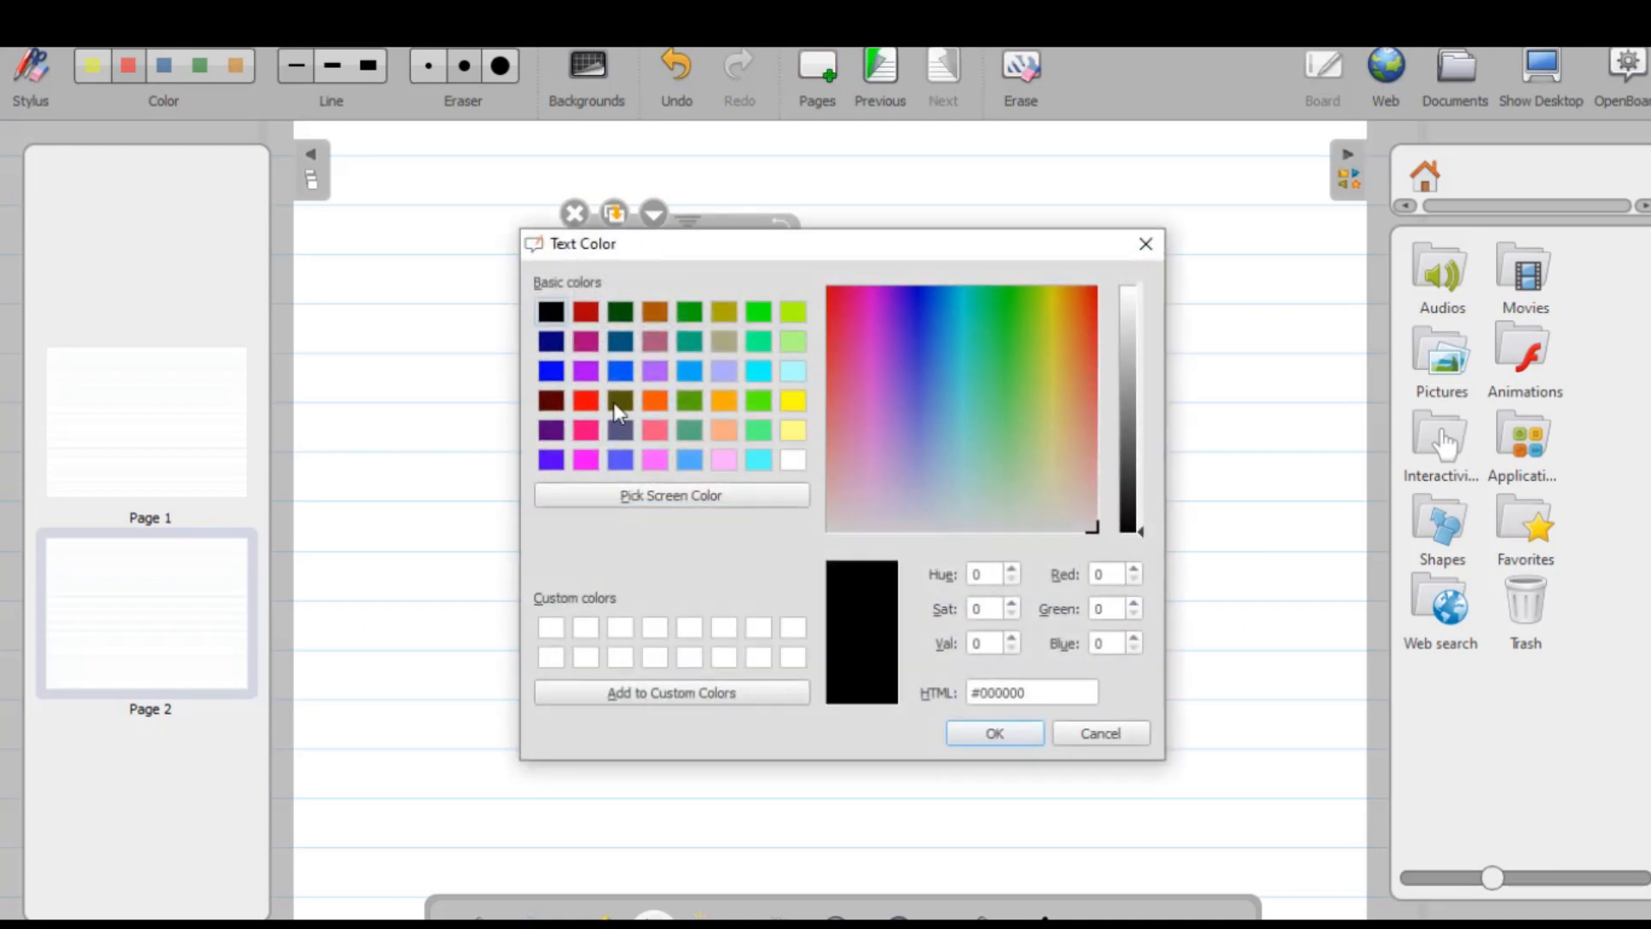
pyautogui.click(613, 370)
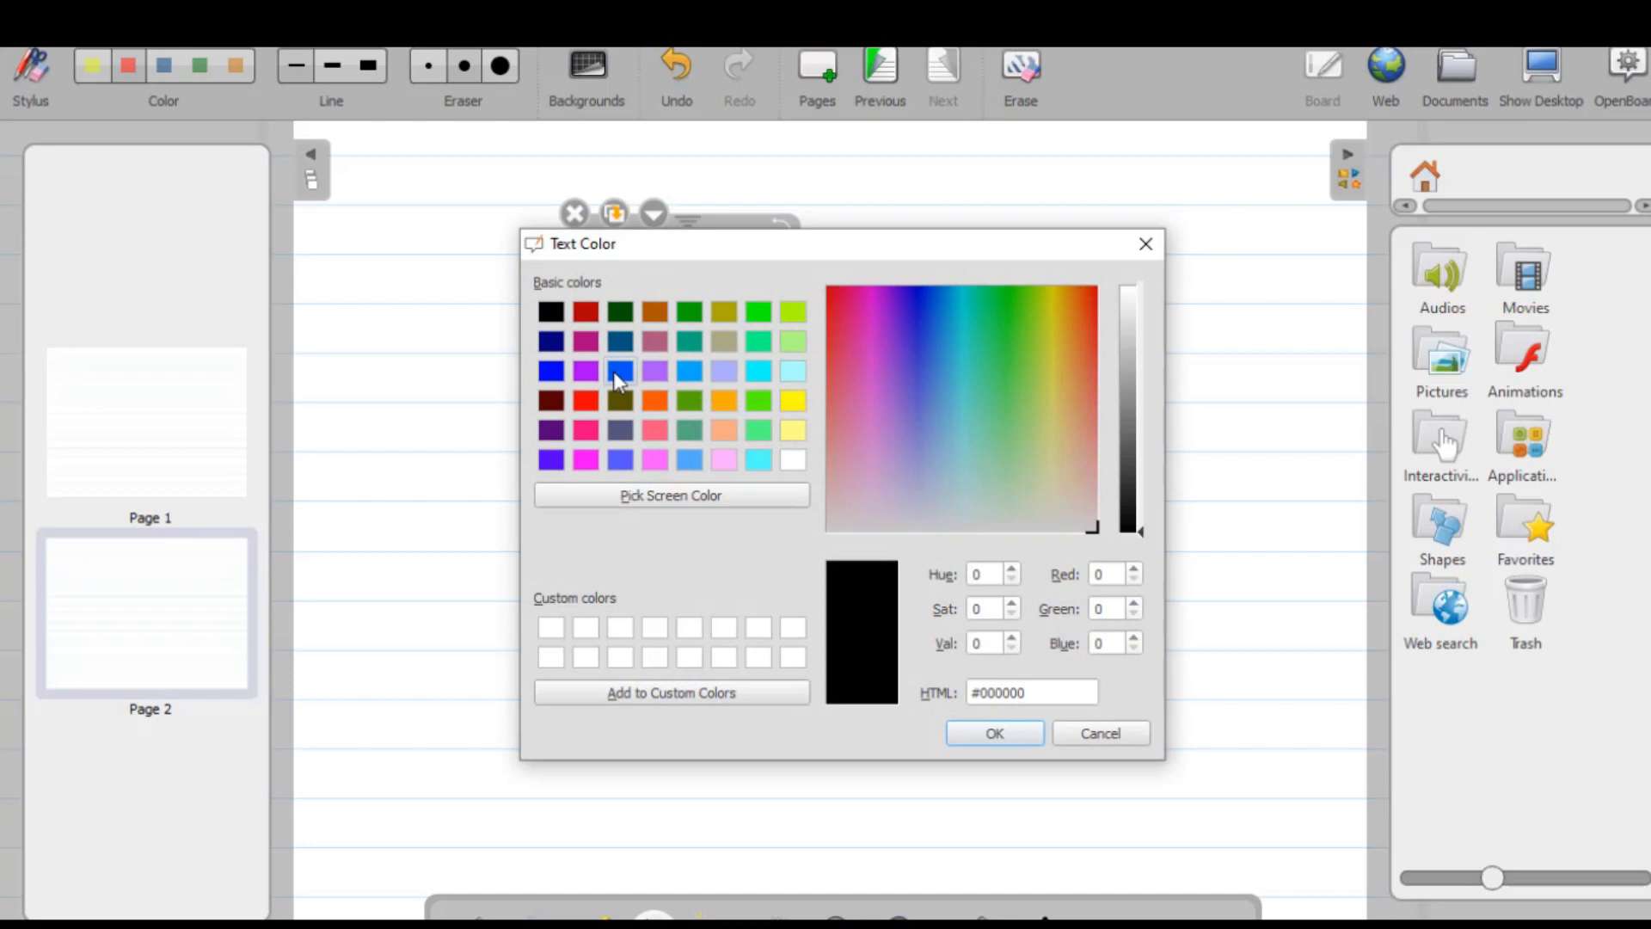
pyautogui.click(995, 734)
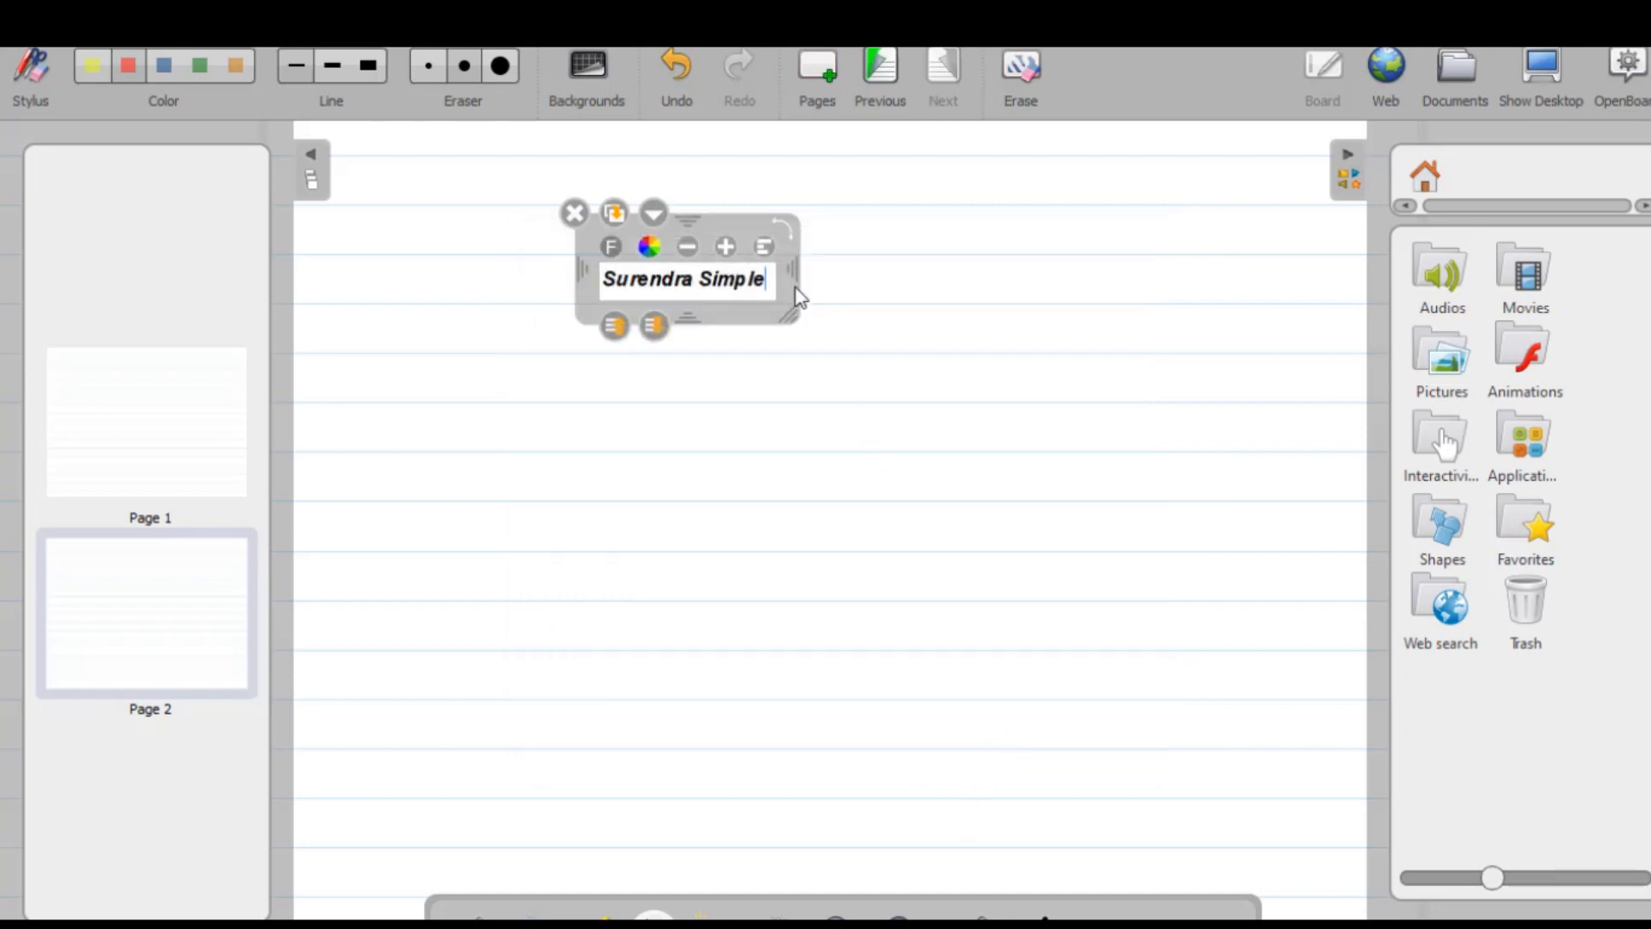
pyautogui.moveTo(784, 261); pyautogui.dragTo(1202, 259)
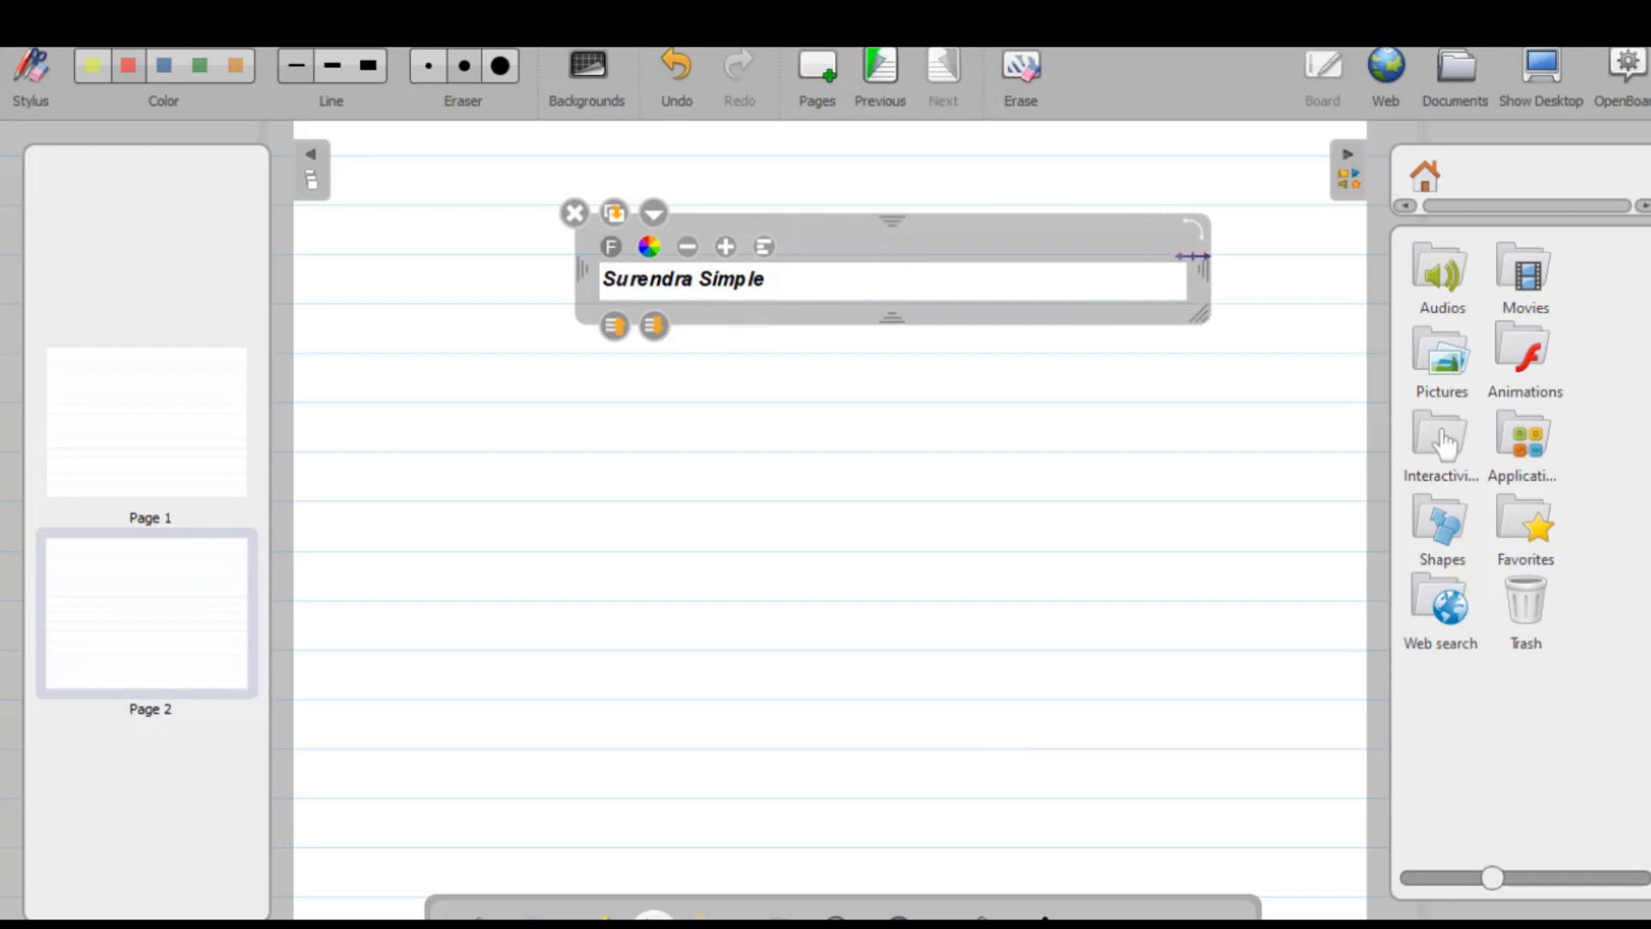
pyautogui.click(531, 342)
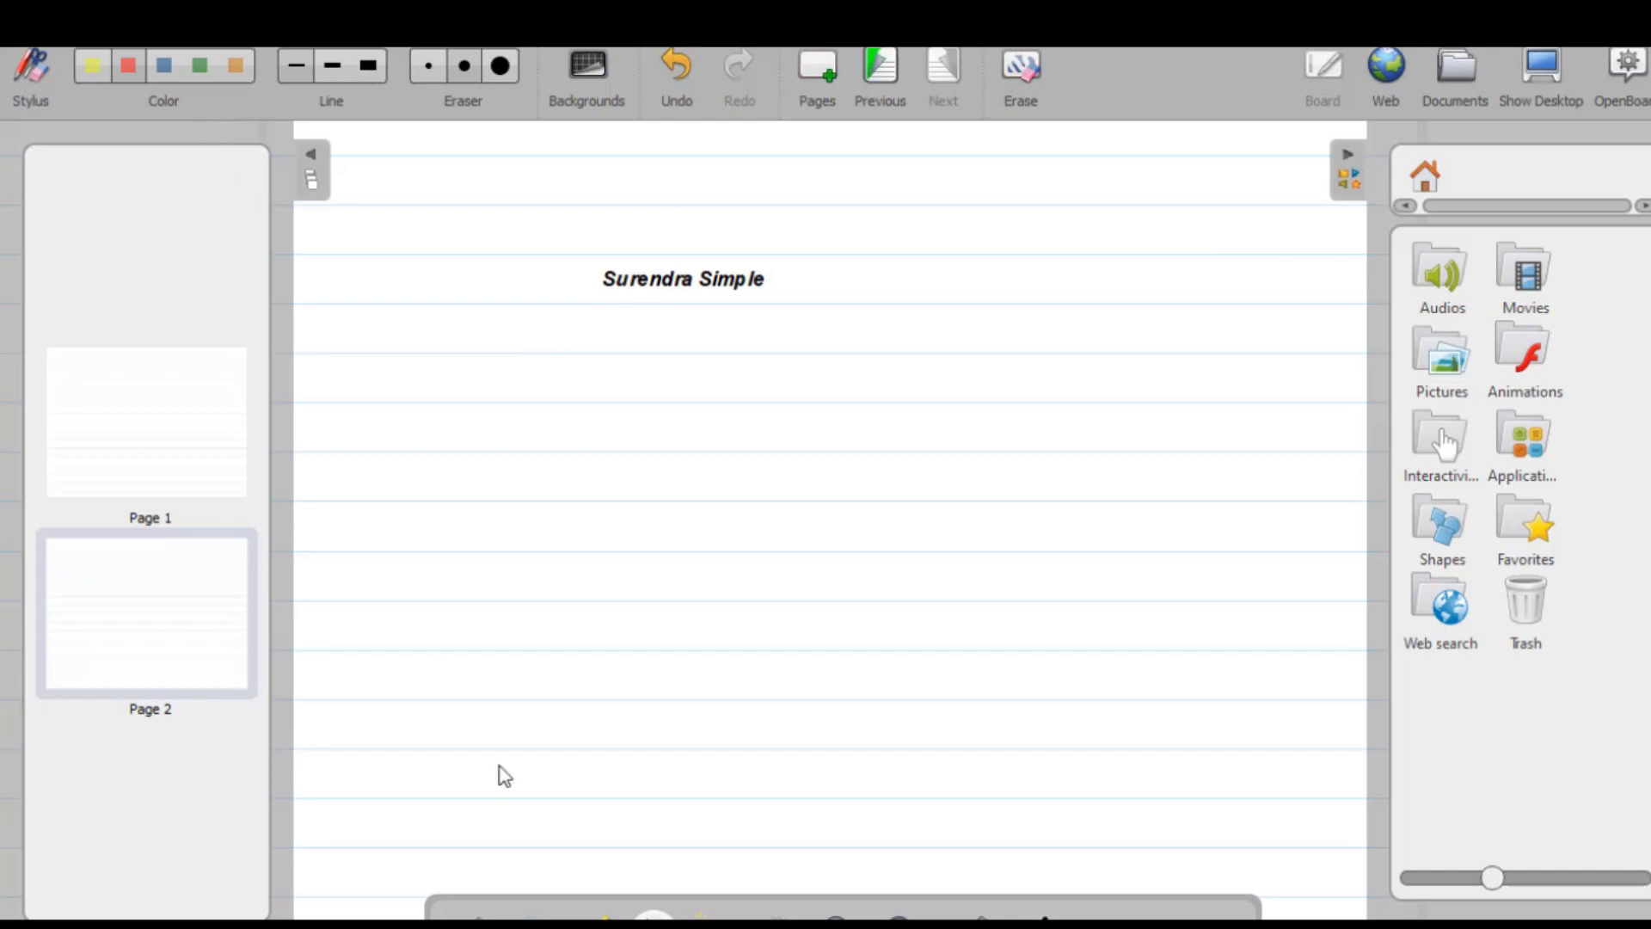
# Step: Draw three straight red lines forming a triangle below the name label
pyautogui.click(1032, 917)
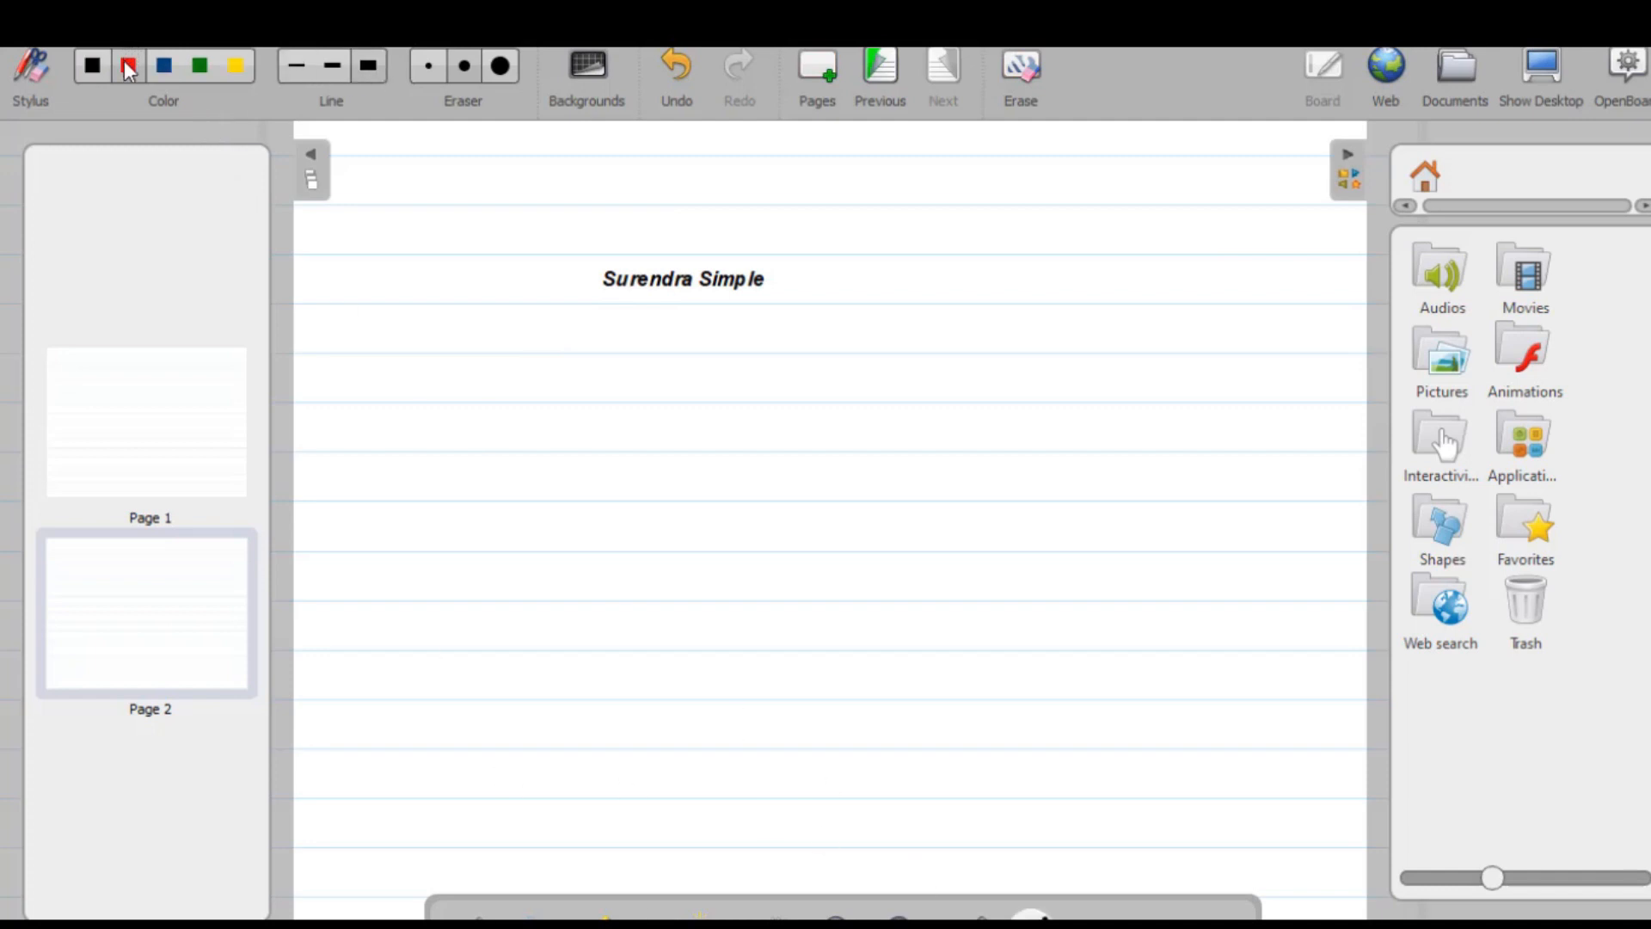
pyautogui.moveTo(416, 425)
pyautogui.mouseDown()
pyautogui.moveTo(726, 425)
pyautogui.moveTo(767, 406)
pyautogui.moveTo(770, 426)
pyautogui.mouseUp()
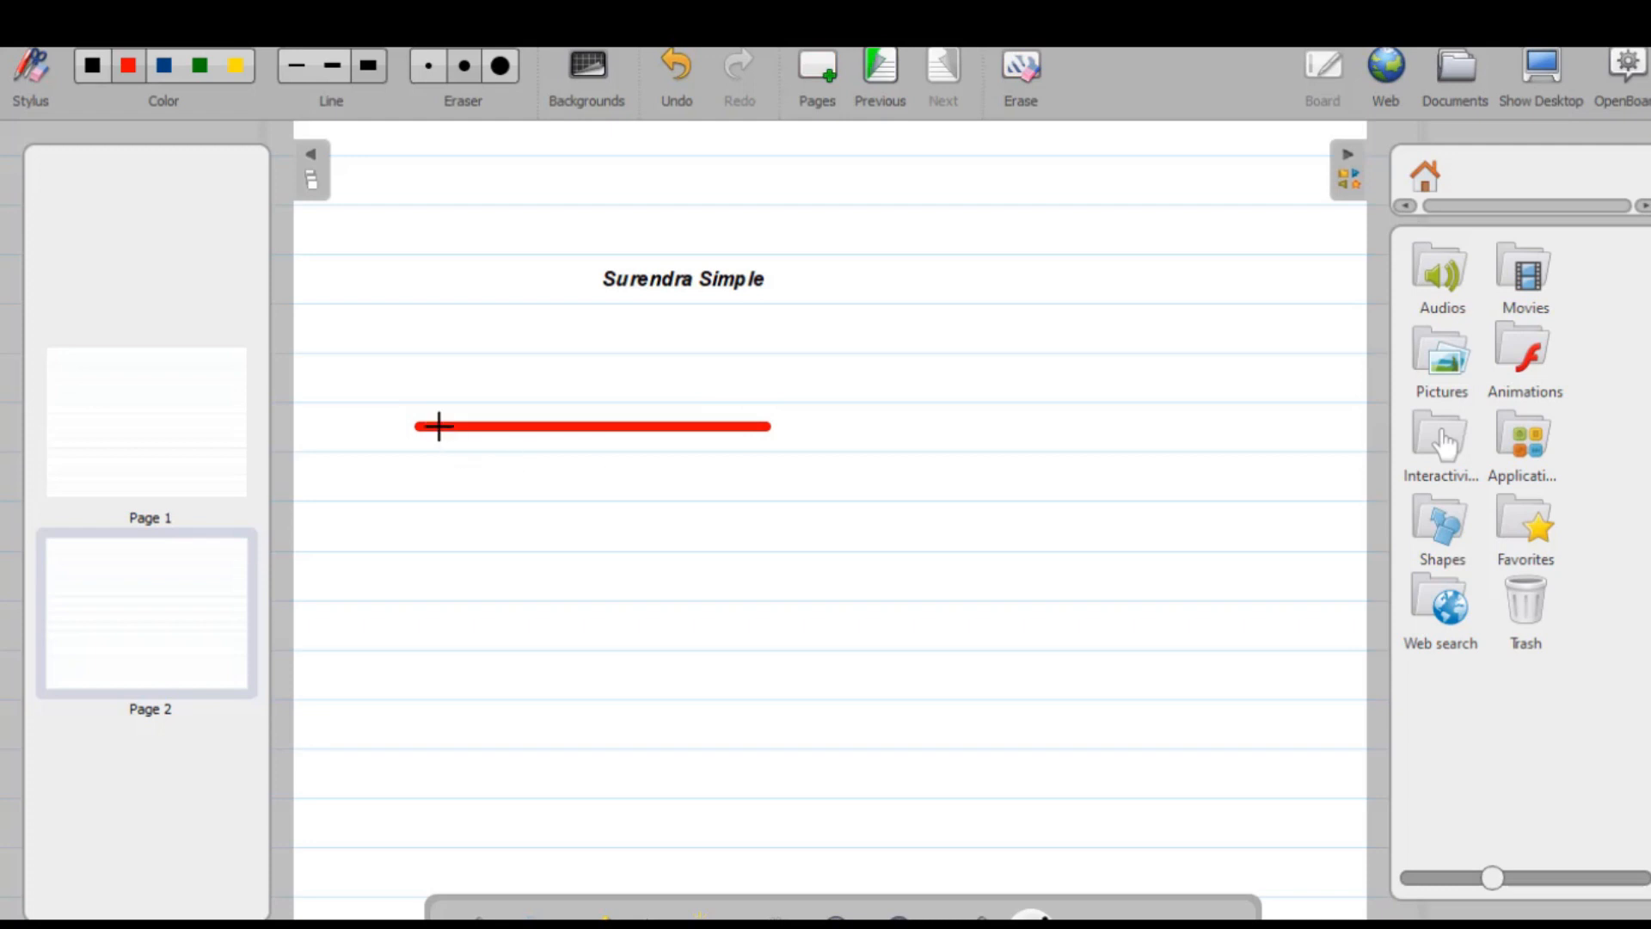
pyautogui.moveTo(420, 425); pyautogui.dragTo(450, 576)
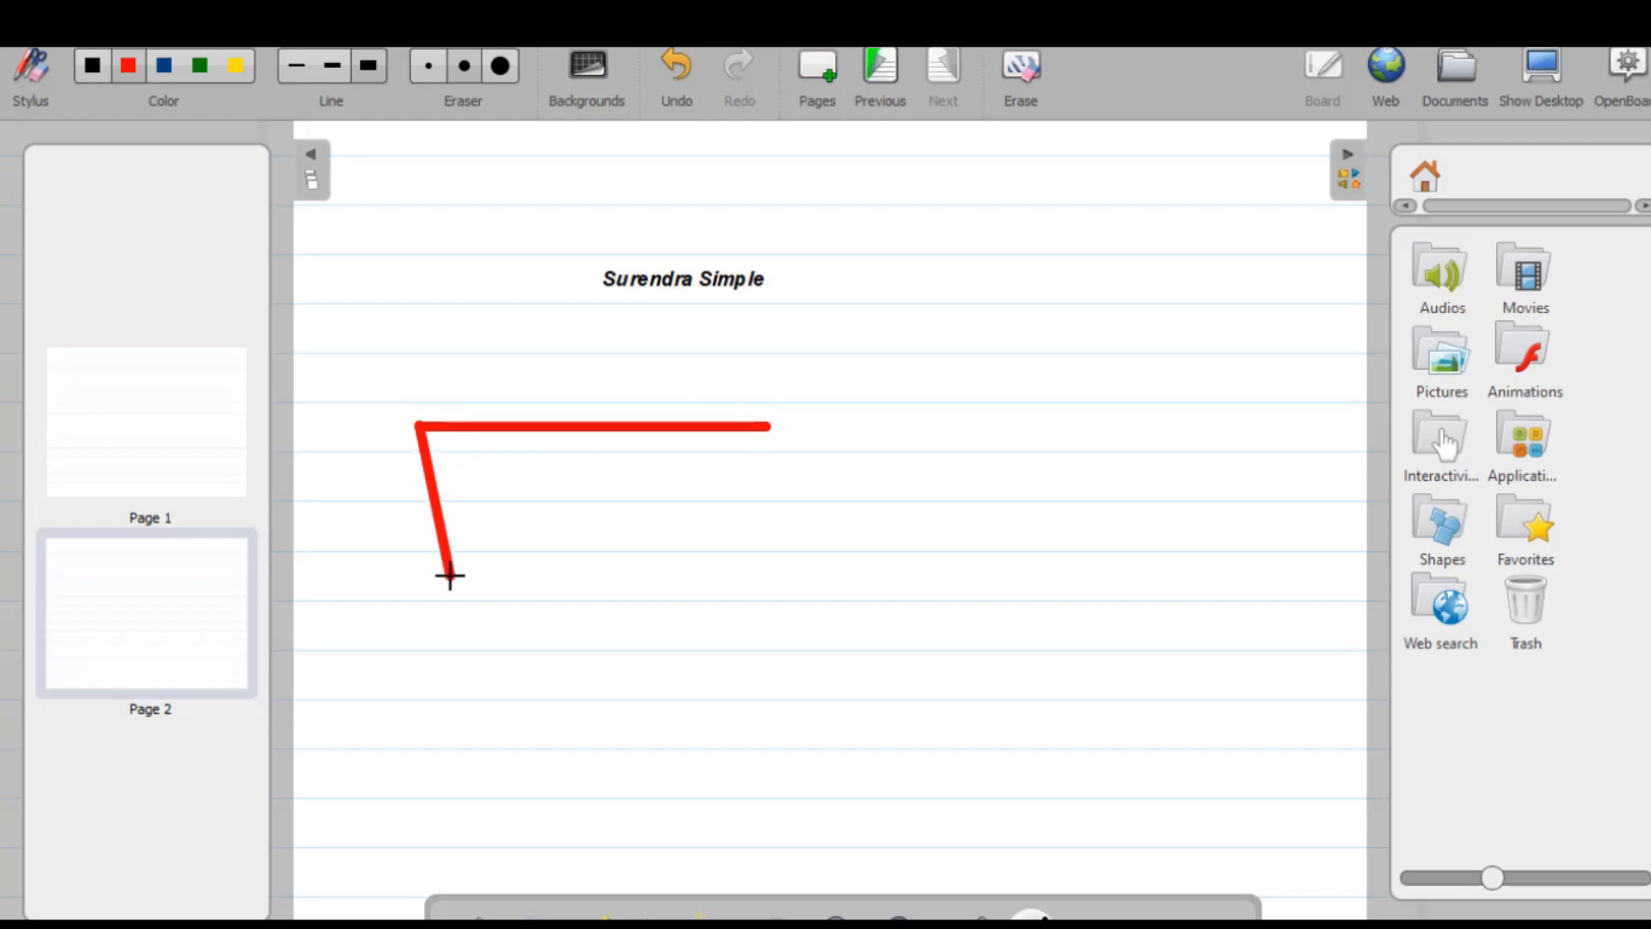
pyautogui.moveTo(450, 574); pyautogui.dragTo(769, 428)
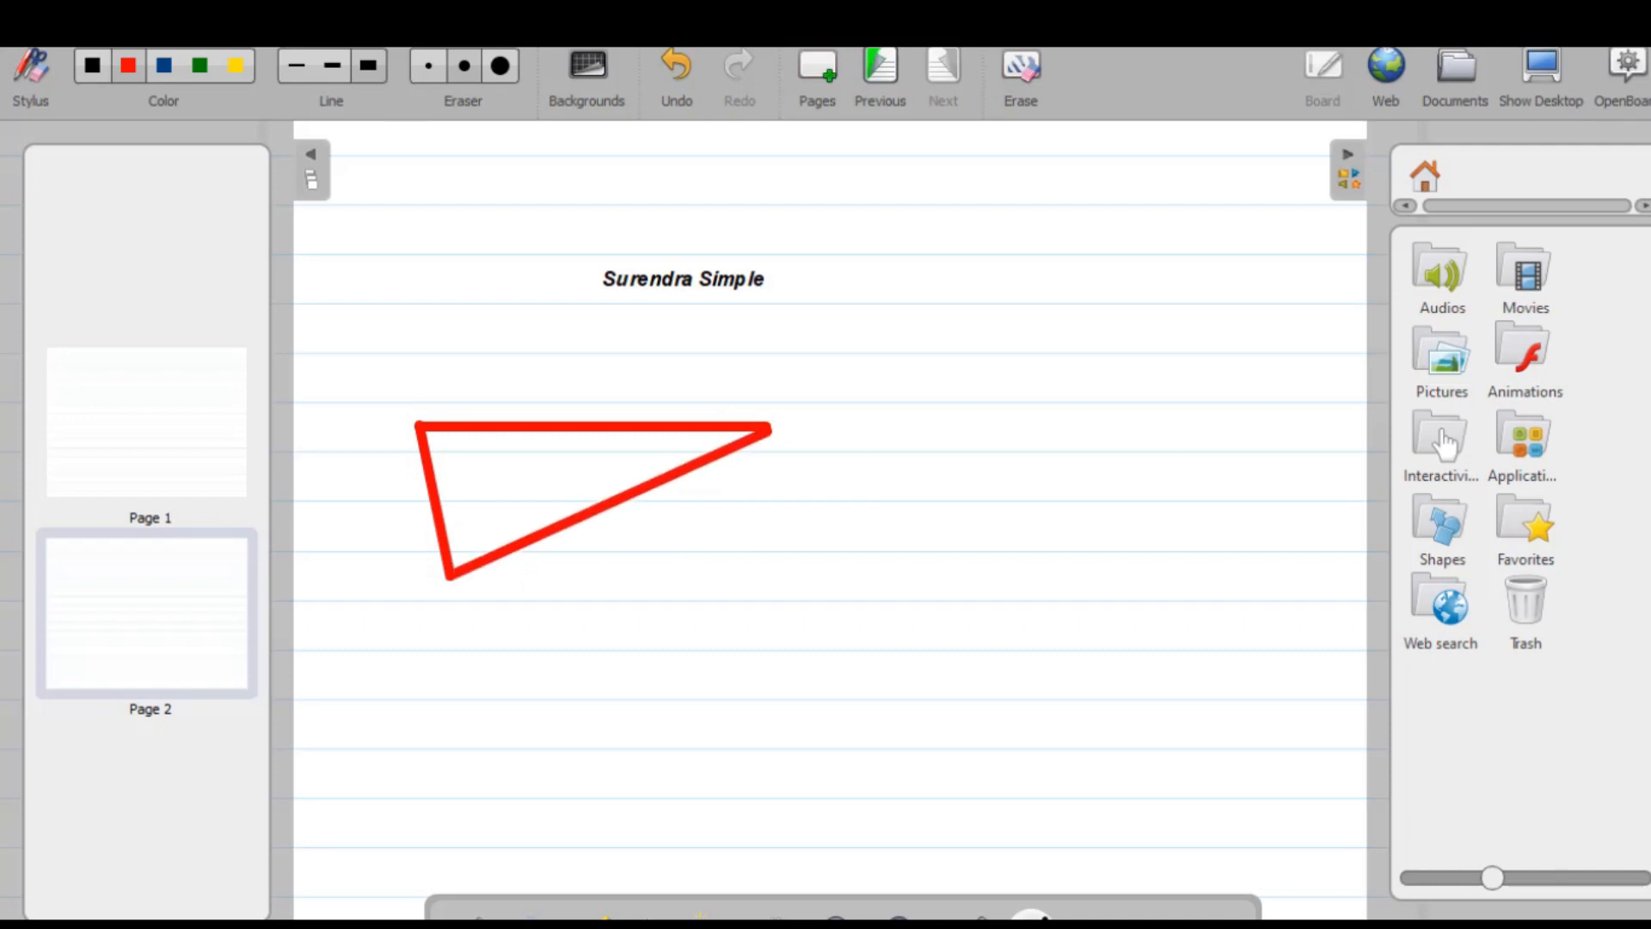
# Step: Try the black grid and grid sizes, then settle on a white grid background
pyautogui.click(581, 96)
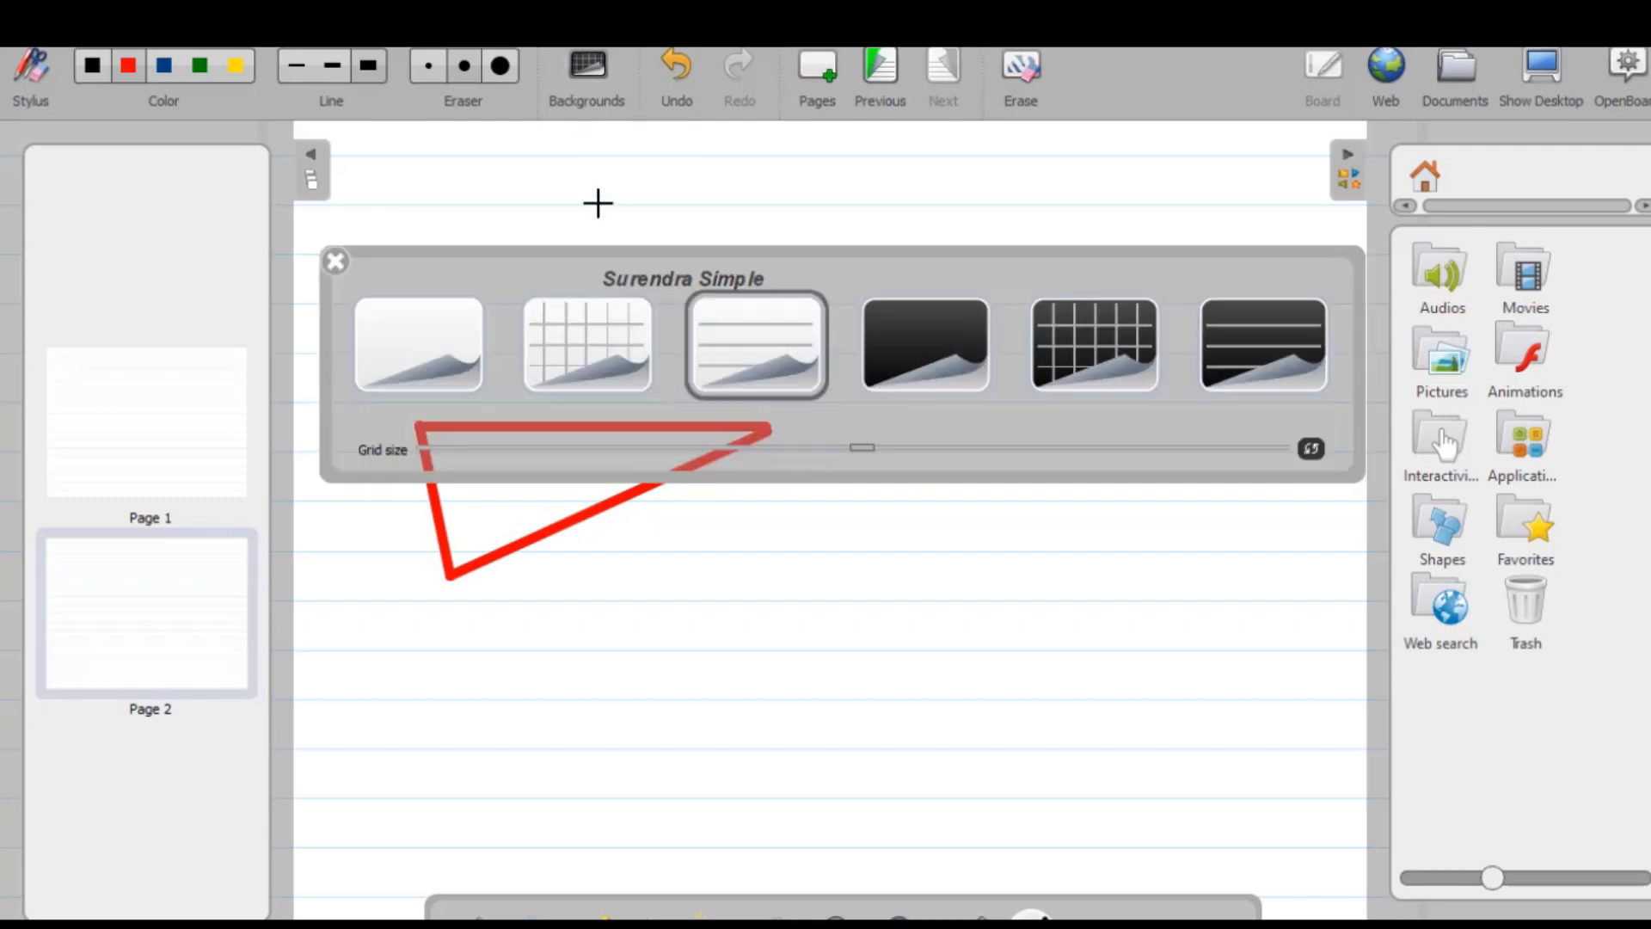
pyautogui.click(1042, 348)
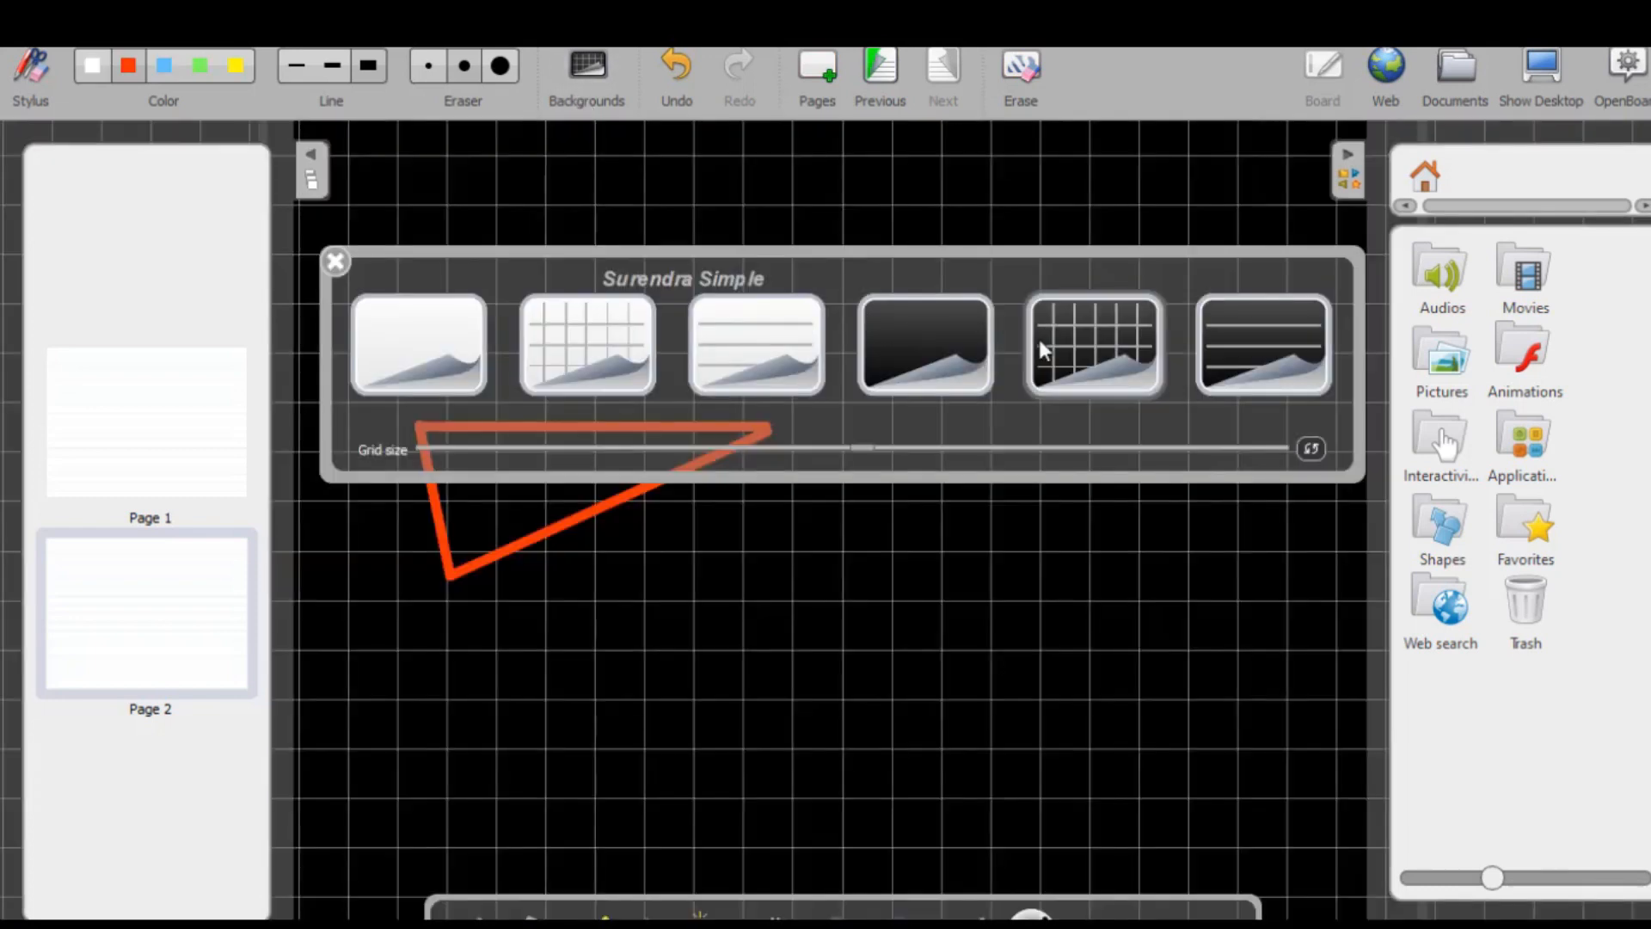
pyautogui.click(974, 447)
pyautogui.click(685, 449)
pyautogui.click(611, 337)
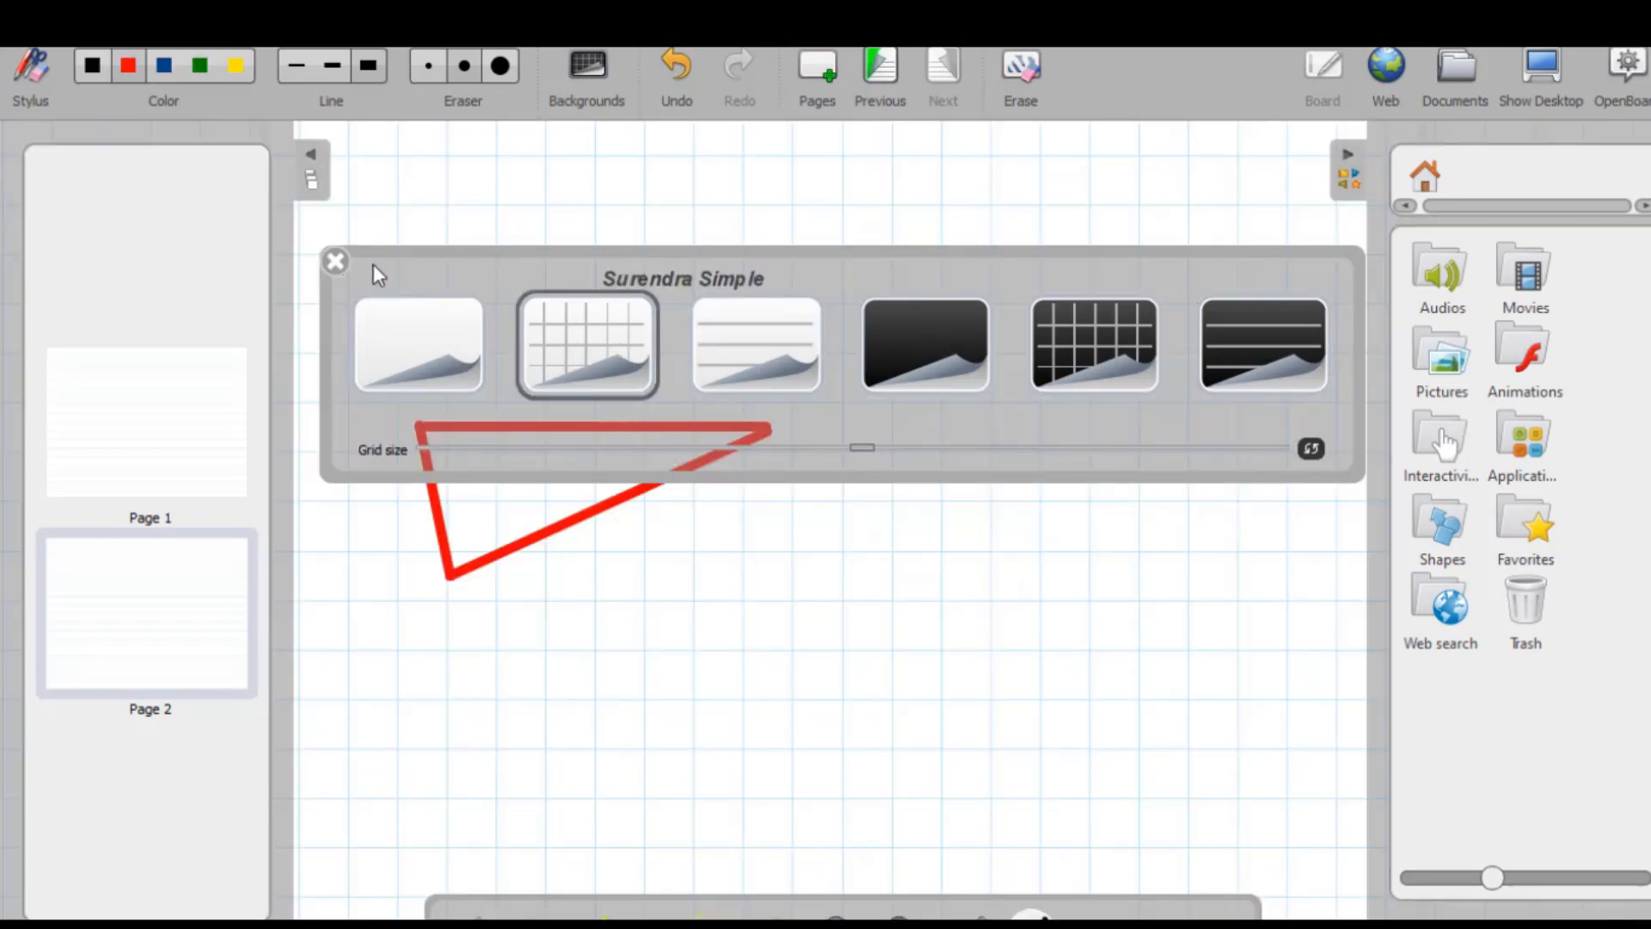
pyautogui.click(336, 261)
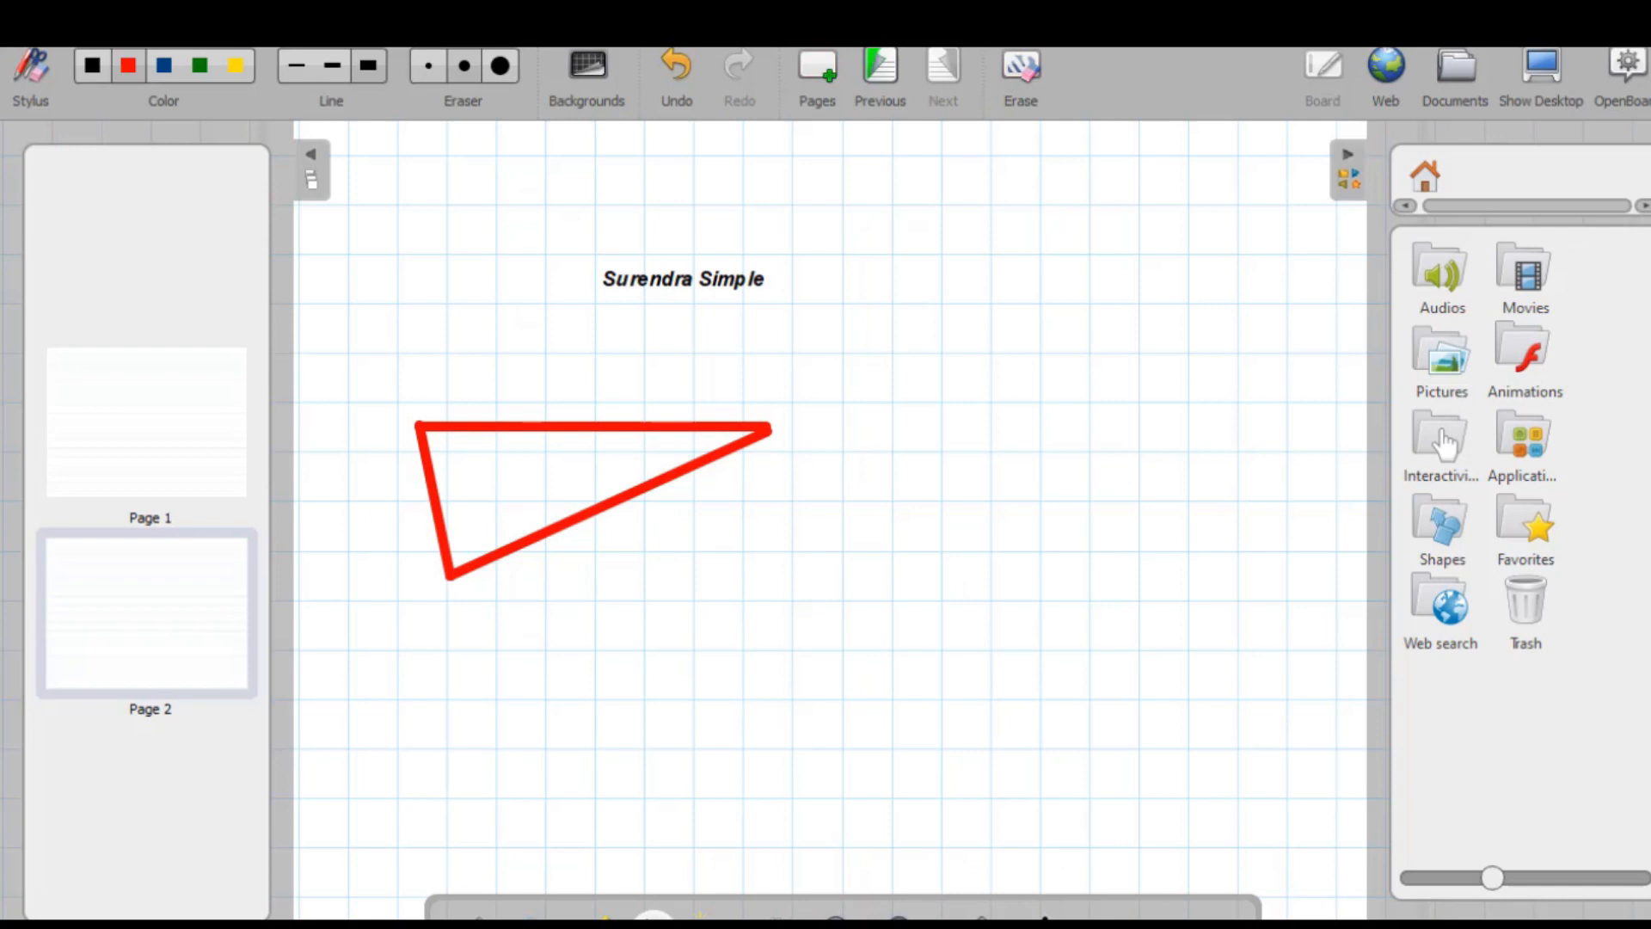
# Step: Stretch the triangle's top stroke rightward into a thick red bar, then delete and restore it
pyautogui.click(544, 427)
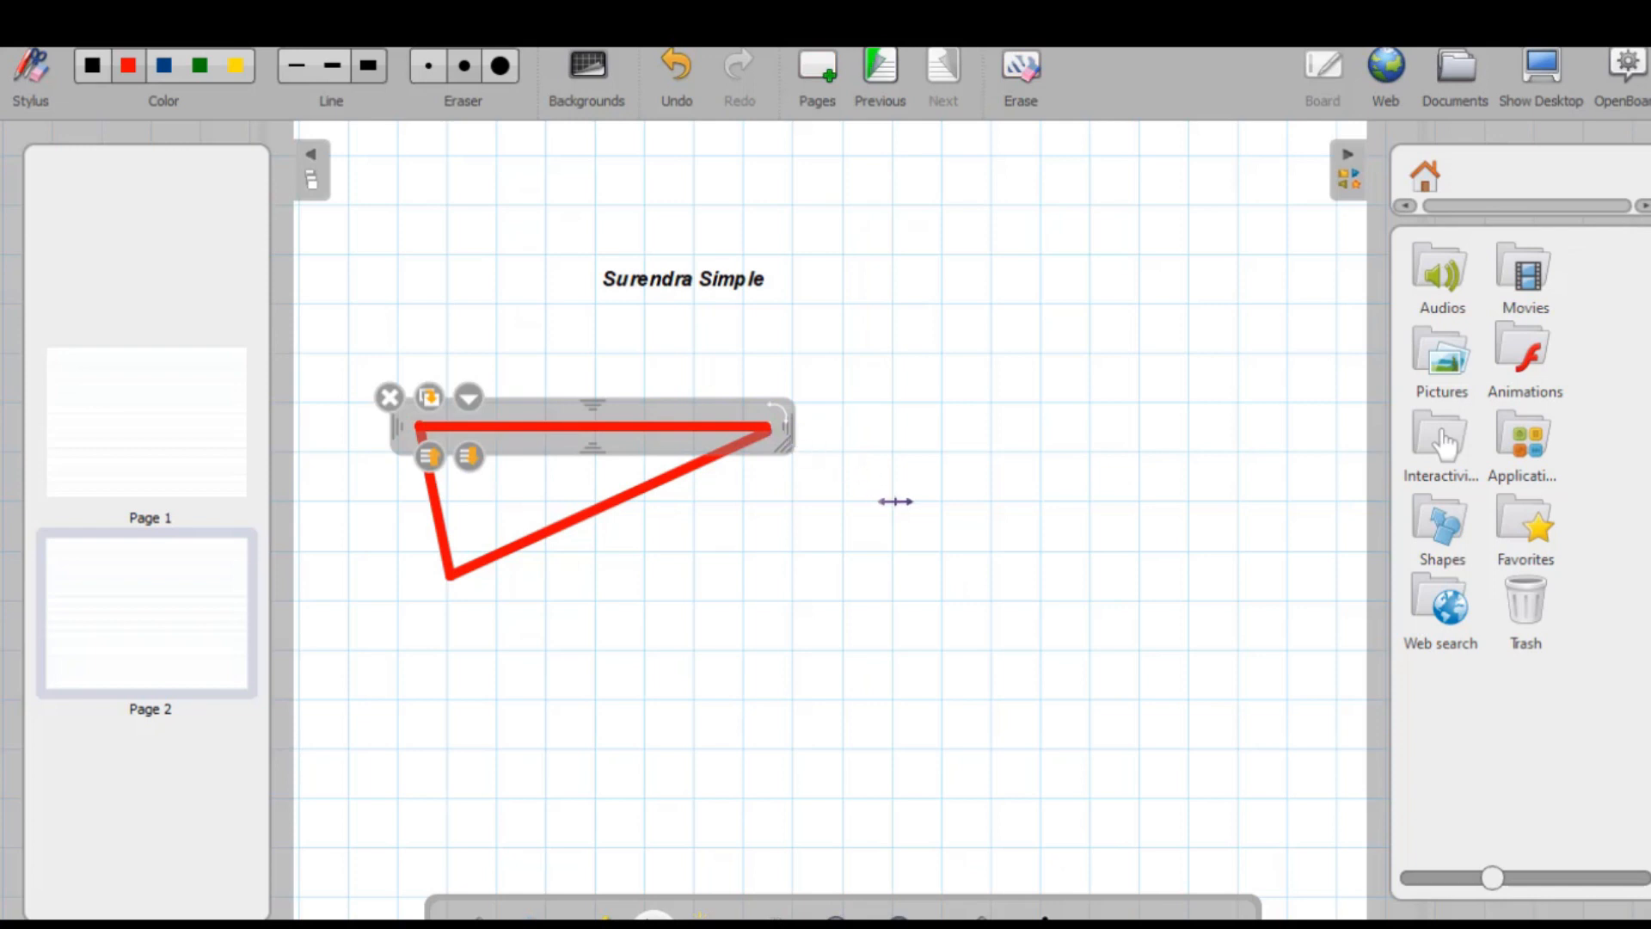
pyautogui.moveTo(780, 419); pyautogui.dragTo(1237, 411)
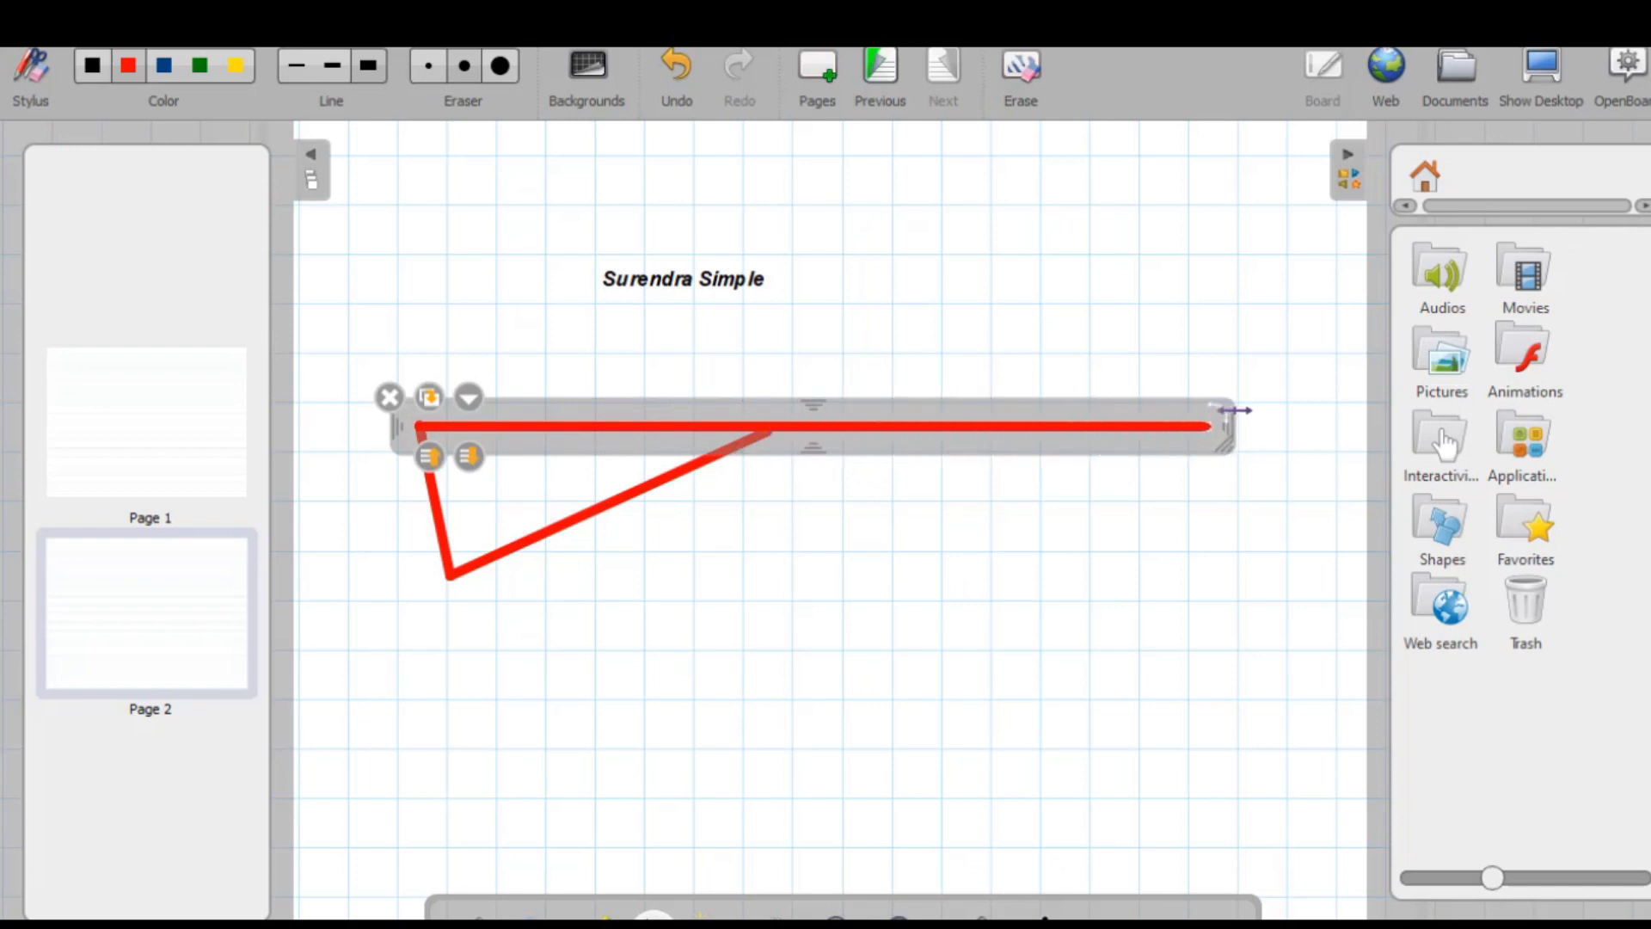
pyautogui.moveTo(815, 450)
pyautogui.mouseDown()
pyautogui.moveTo(818, 693)
pyautogui.moveTo(955, 365)
pyautogui.moveTo(951, 410)
pyautogui.moveTo(951, 348)
pyautogui.mouseUp()
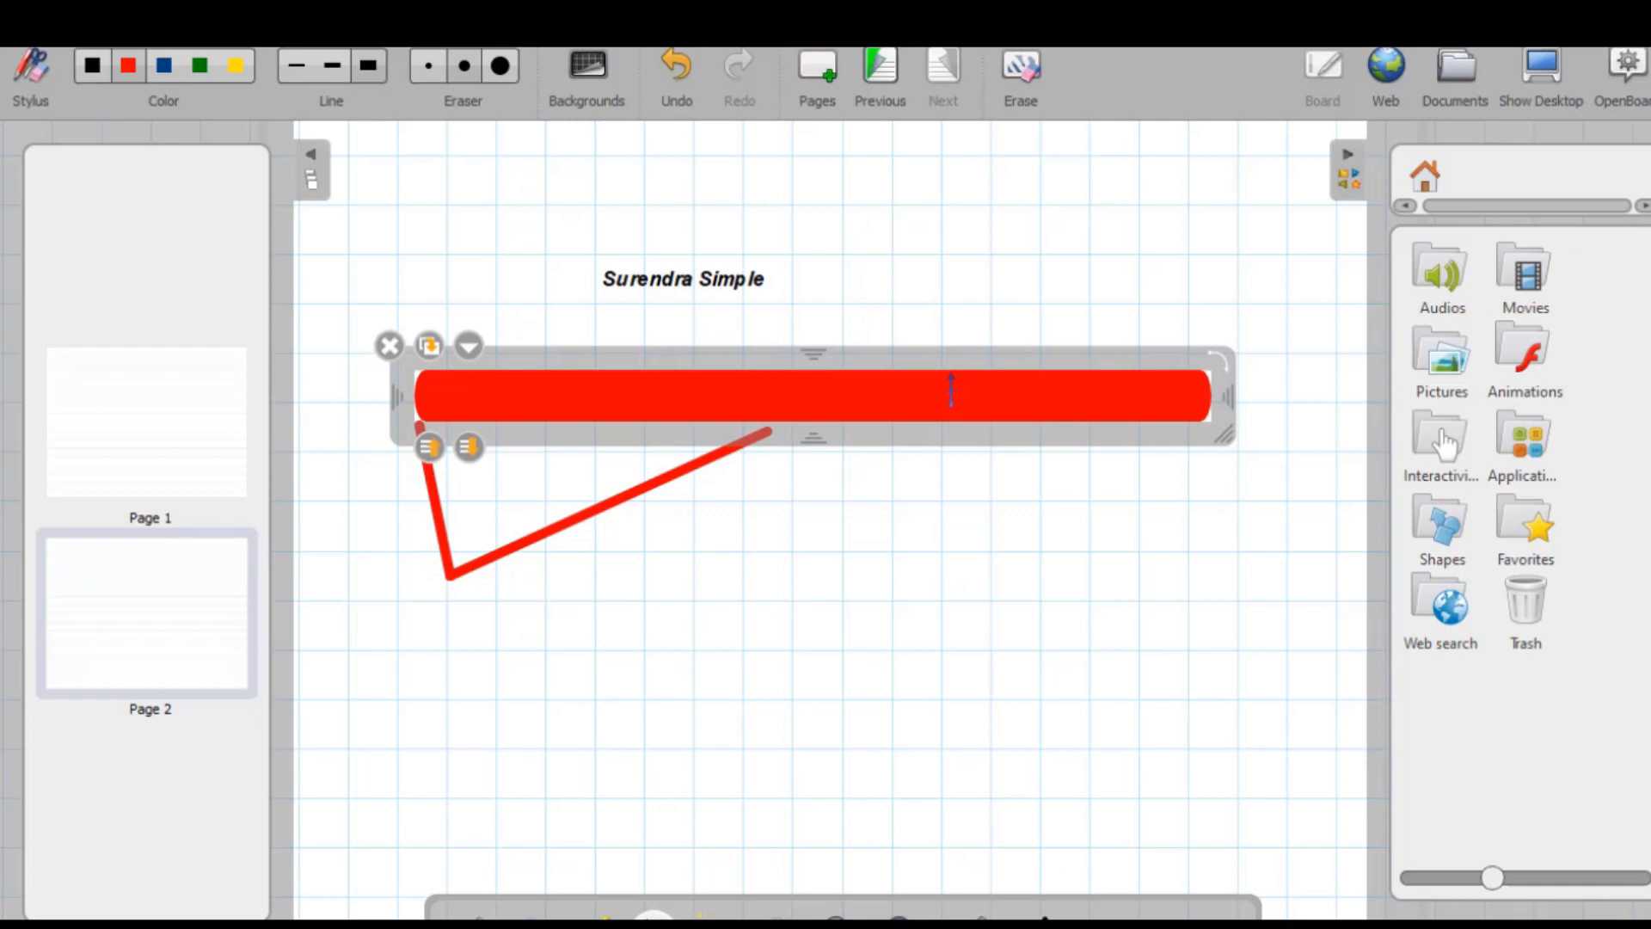
pyautogui.click(396, 349)
pyautogui.hotkey('ctrl', 'z')
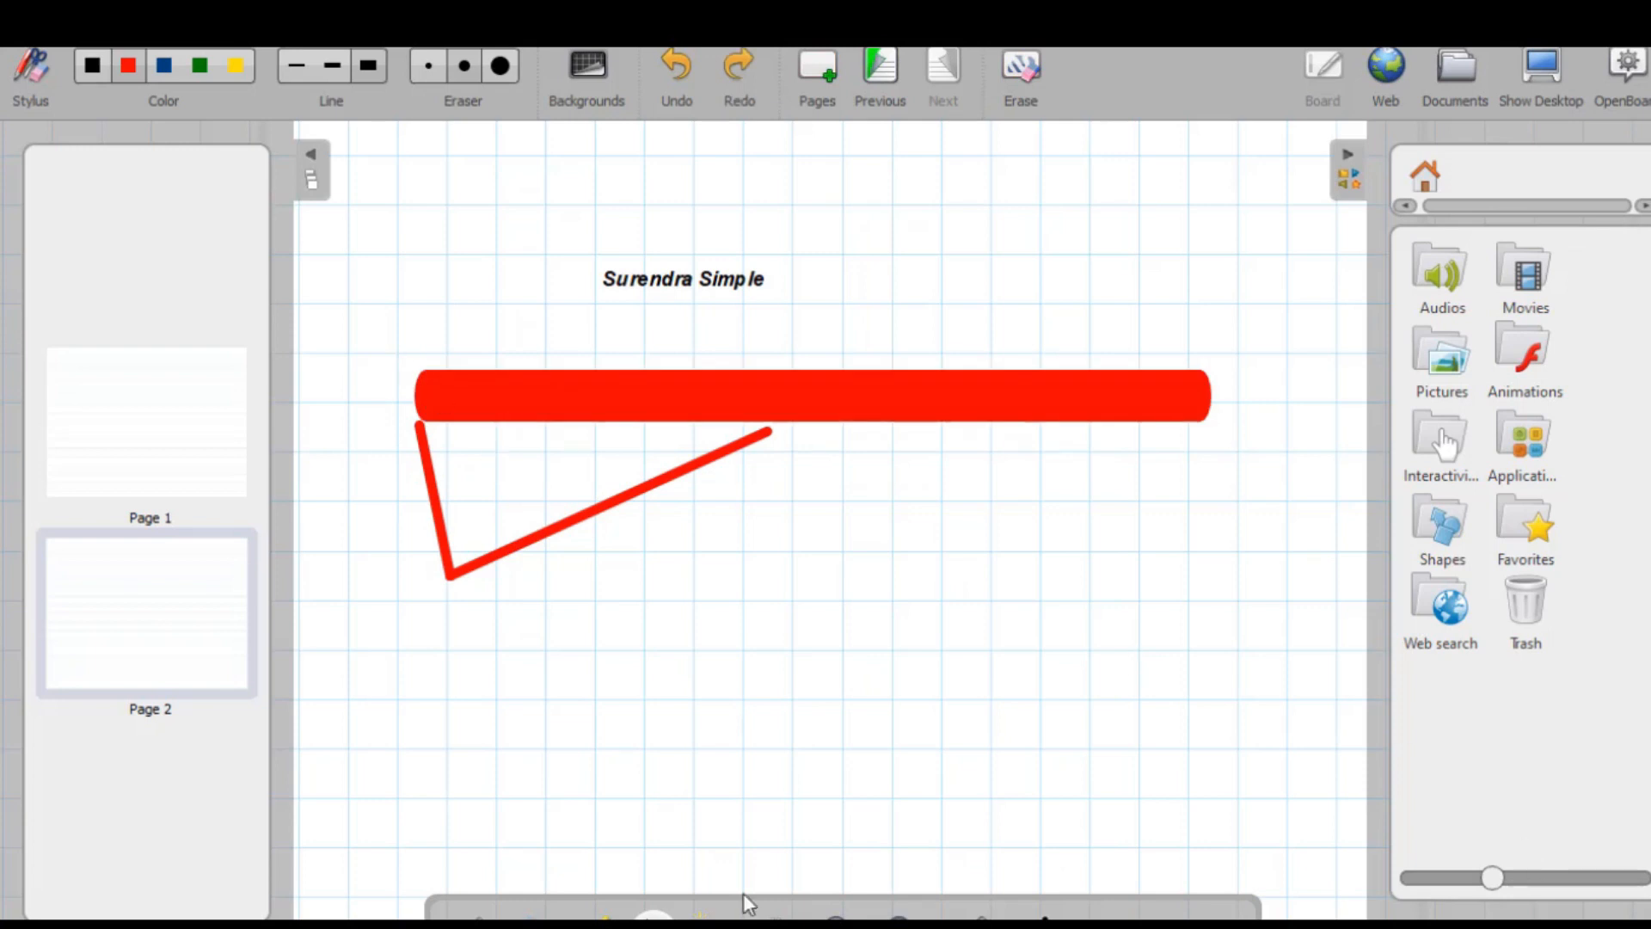
pyautogui.click(843, 913)
# Step: Zoom in on the red bar, then zoom back out to see the whole page
pyautogui.click(840, 398)
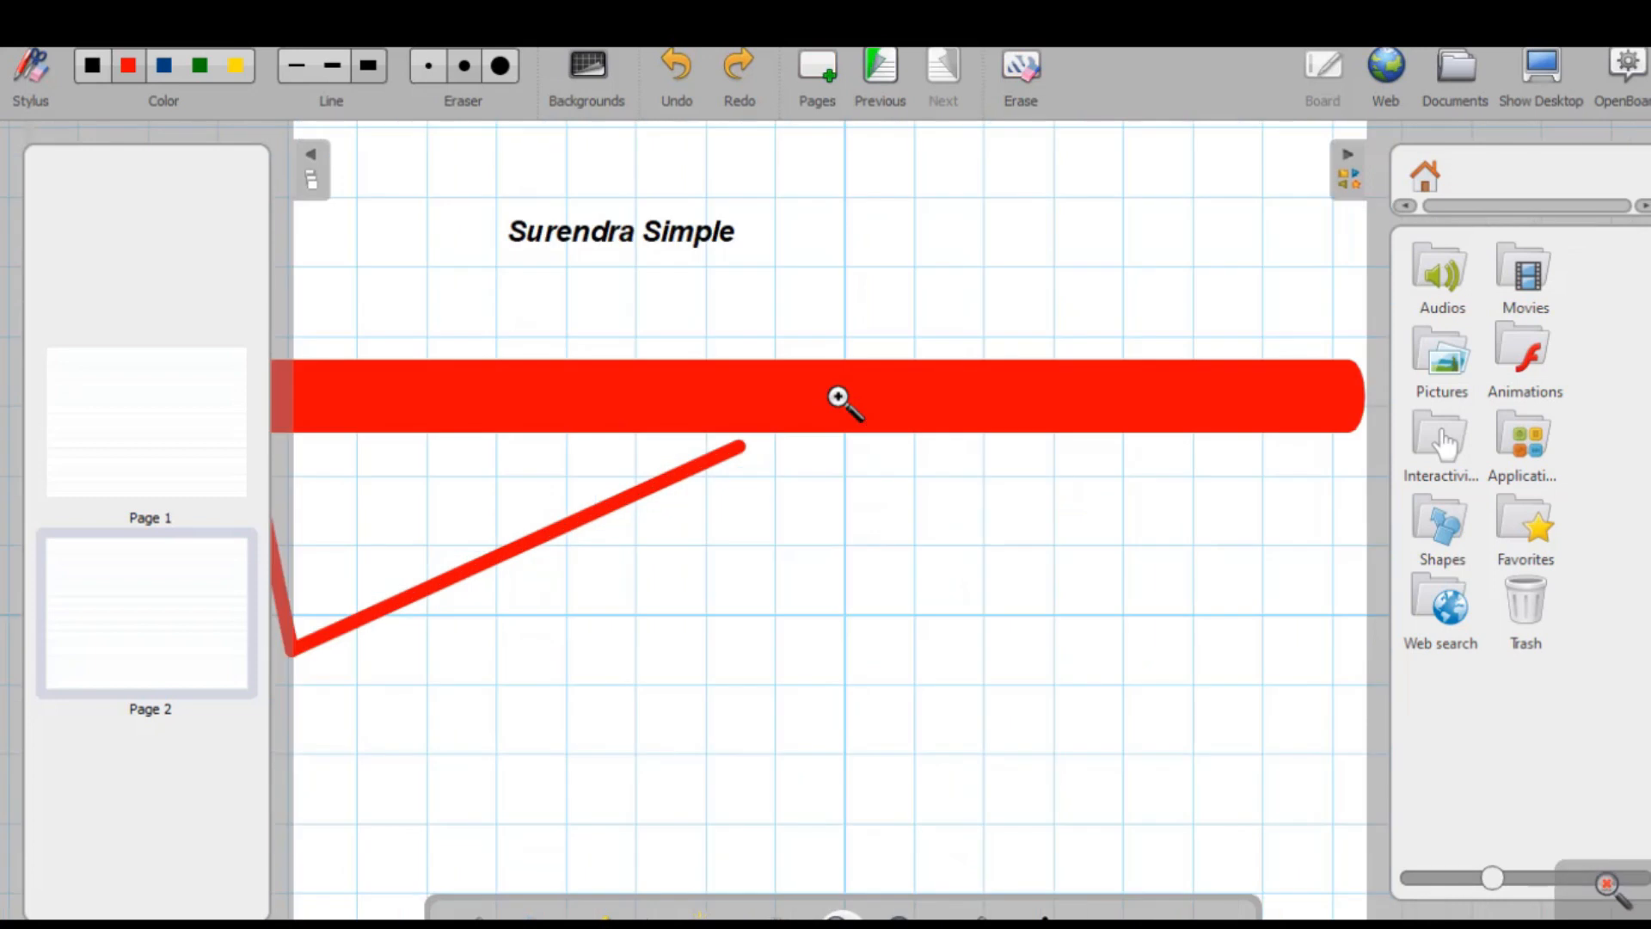
pyautogui.click(901, 914)
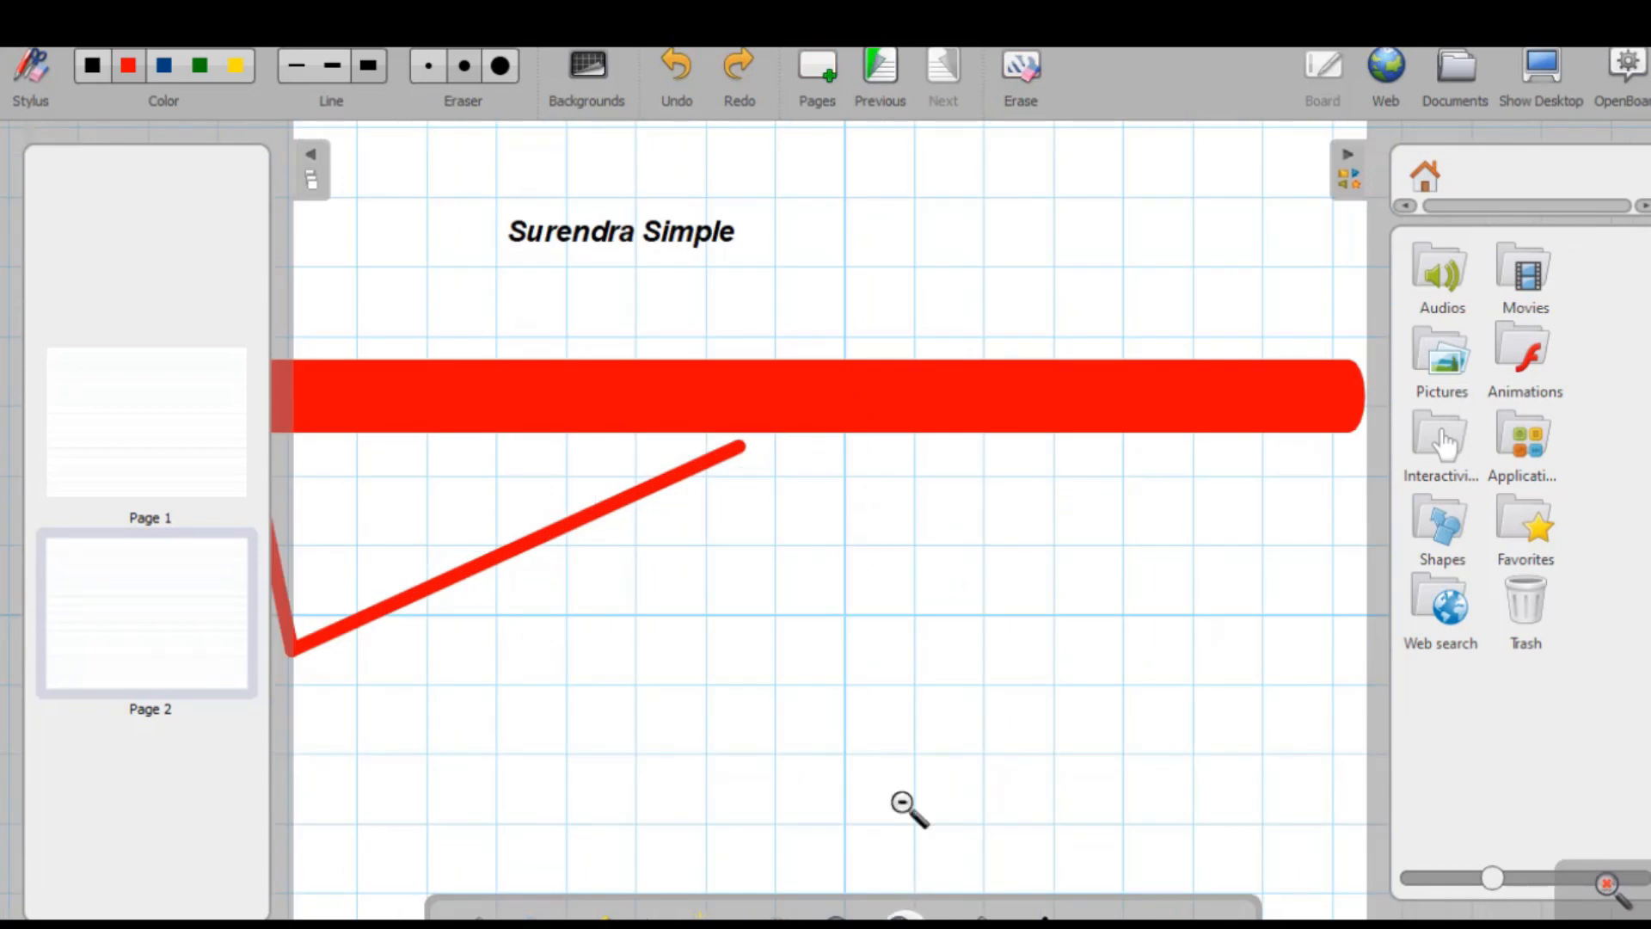
pyautogui.click(903, 396)
pyautogui.click(903, 397)
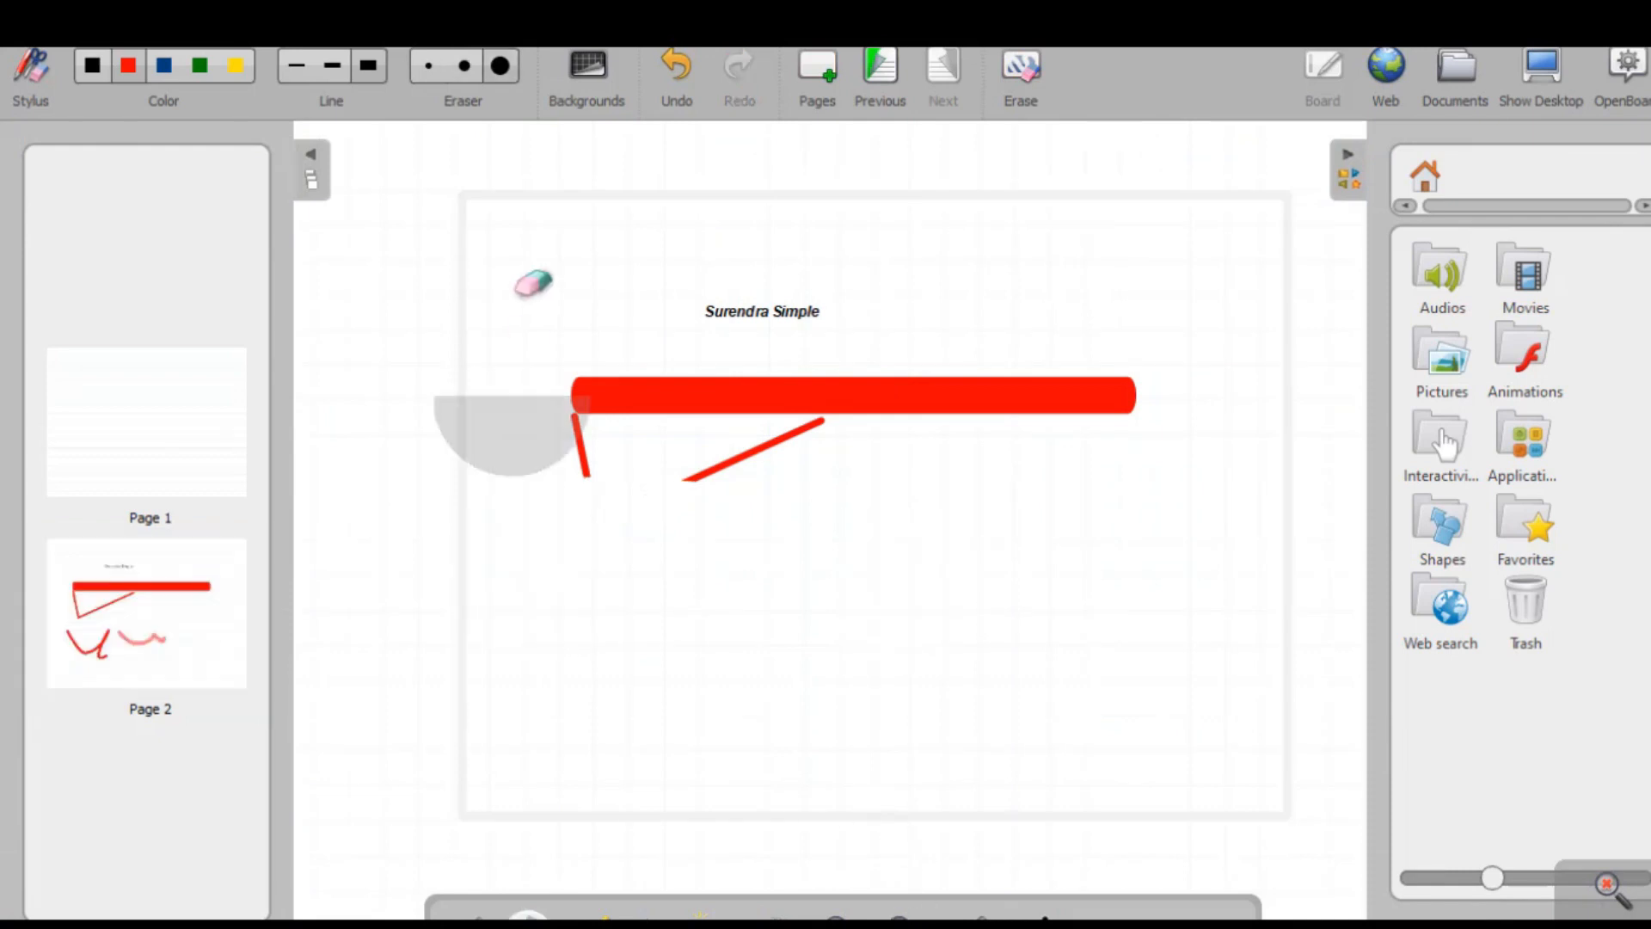
# Step: Erase the red strokes with a smaller eraser using undo/redo, then toggle Show Desktop and back
pyautogui.moveTo(568, 441)
pyautogui.mouseDown()
pyautogui.moveTo(748, 472)
pyautogui.moveTo(1105, 405)
pyautogui.moveTo(838, 430)
pyautogui.moveTo(590, 410)
pyautogui.mouseUp()
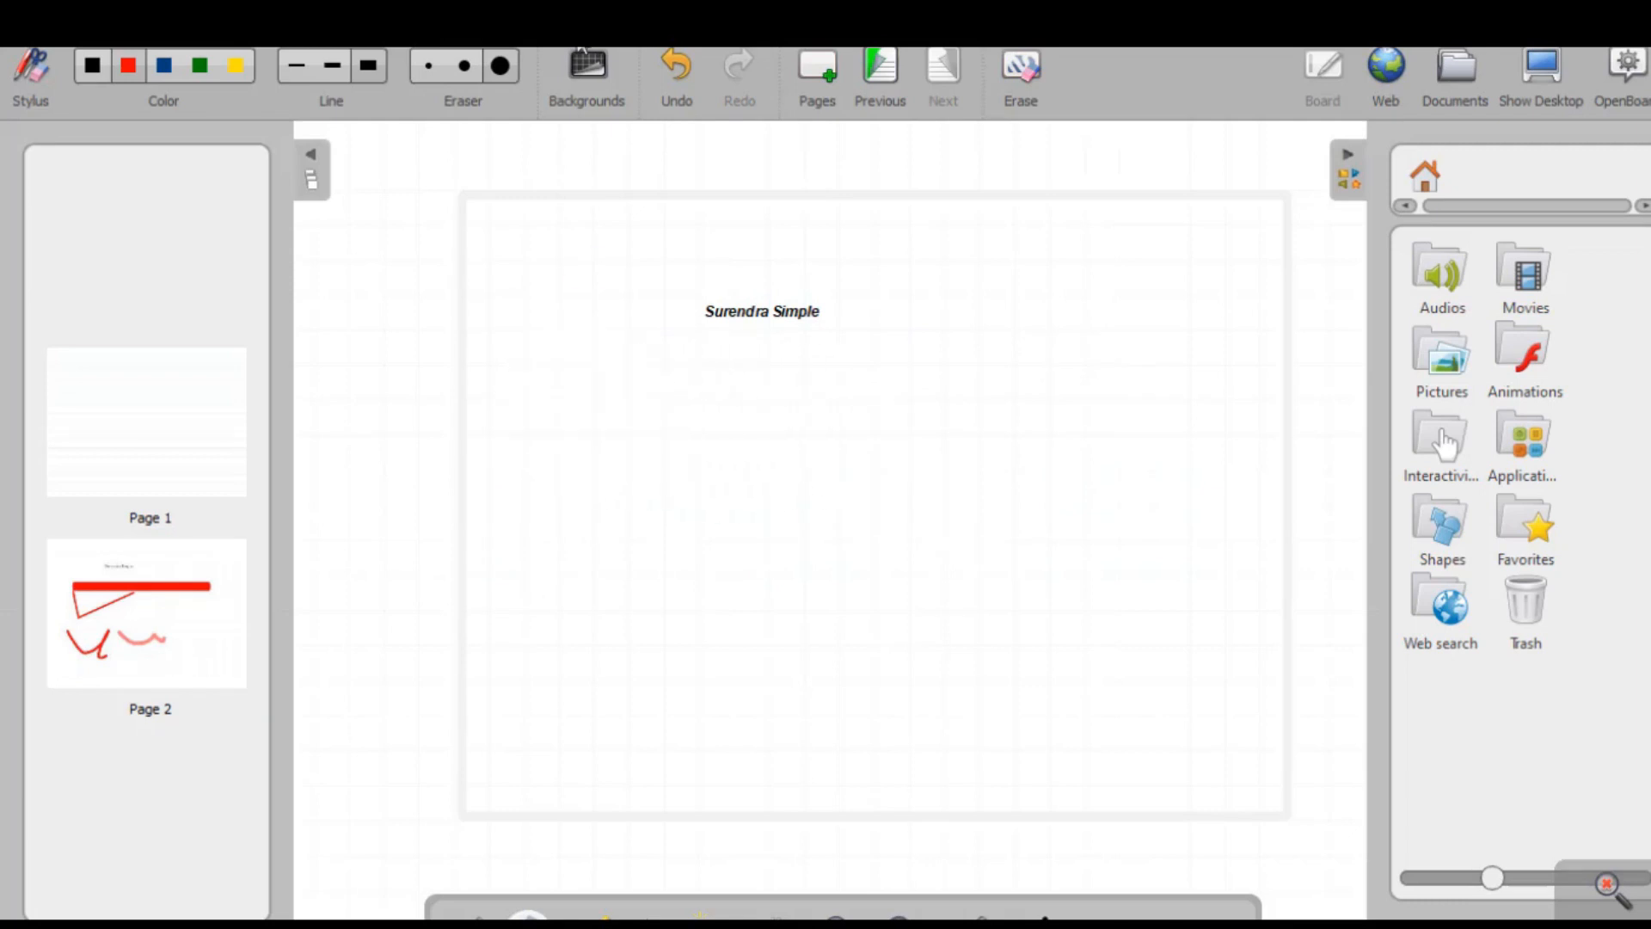
pyautogui.click(429, 67)
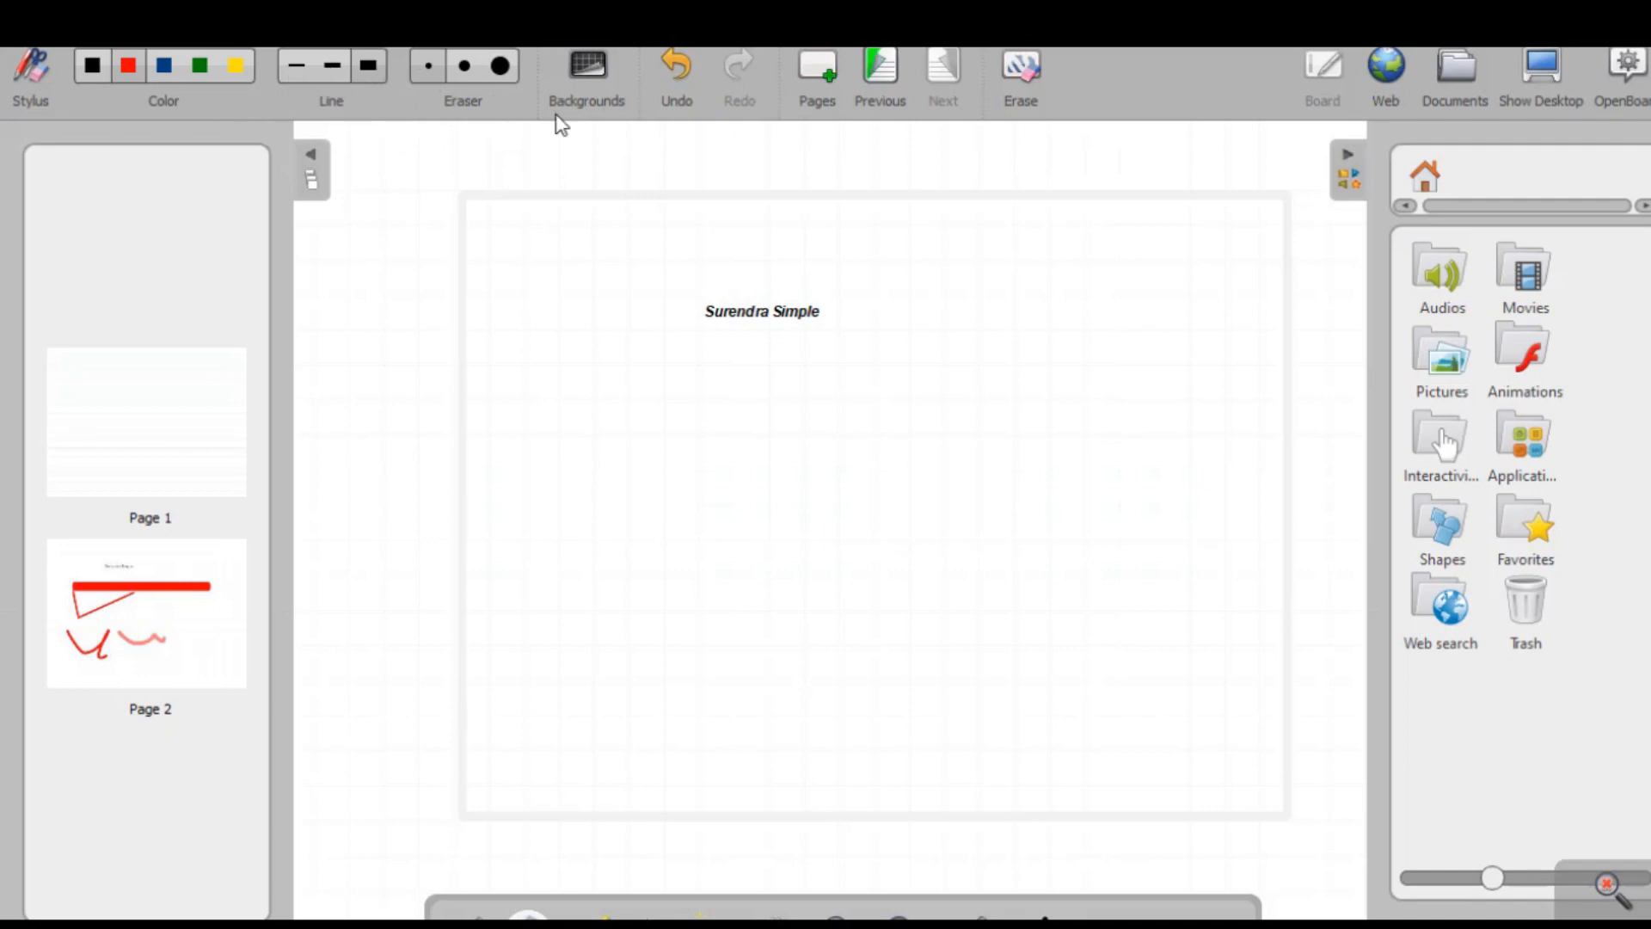
pyautogui.click(684, 68)
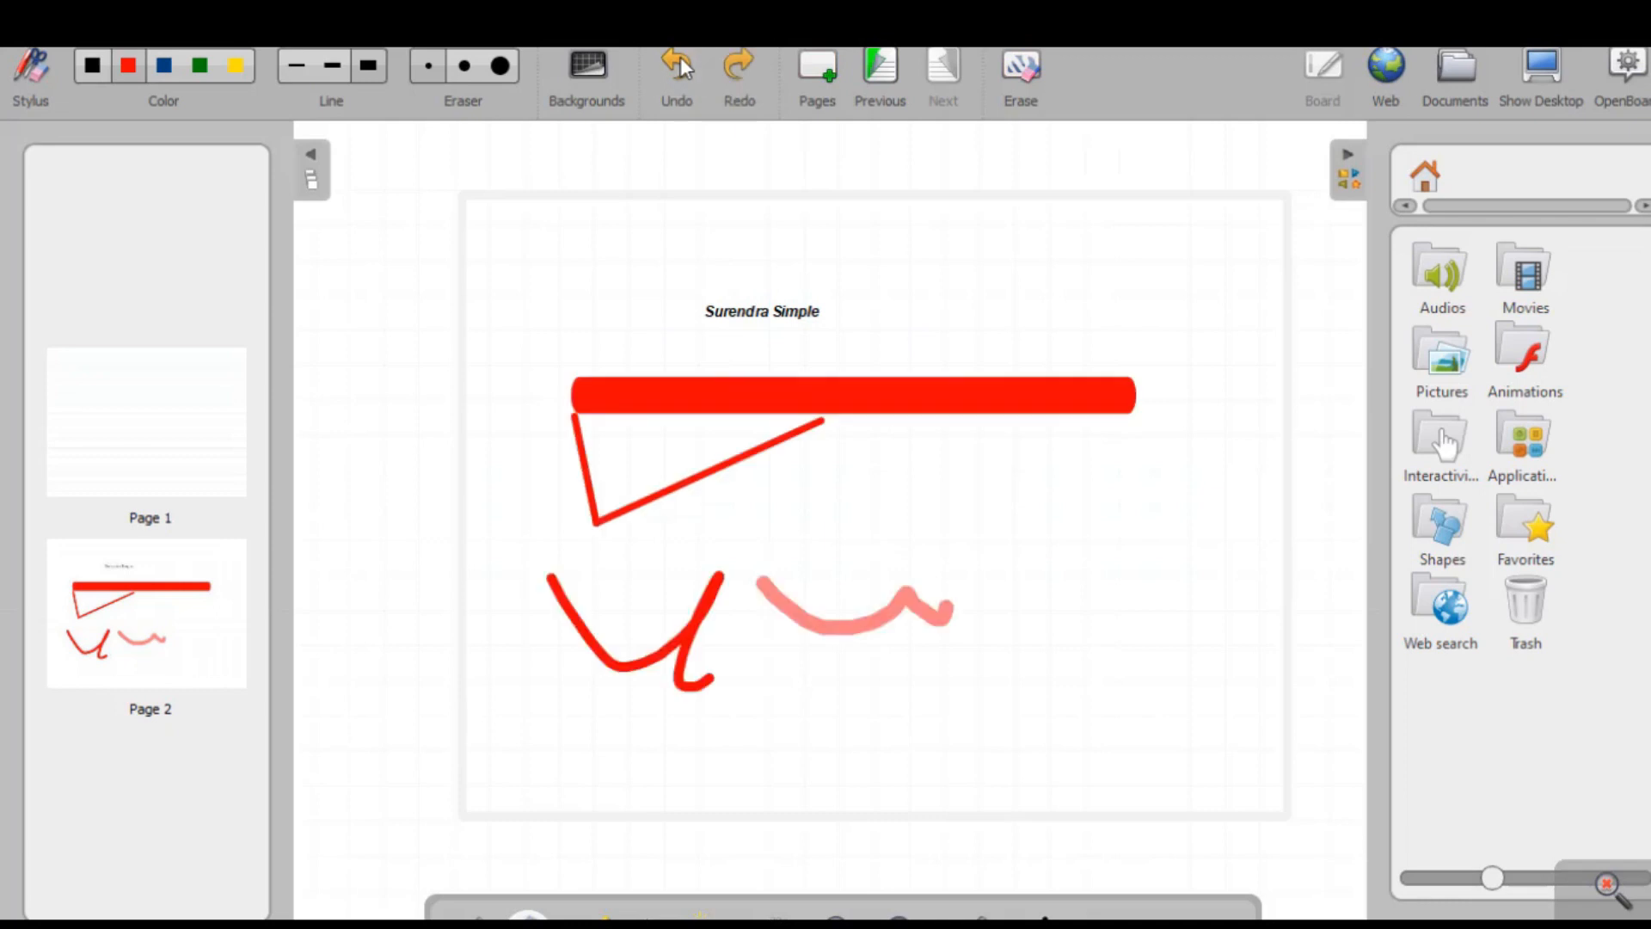
pyautogui.click(736, 71)
pyautogui.click(736, 71)
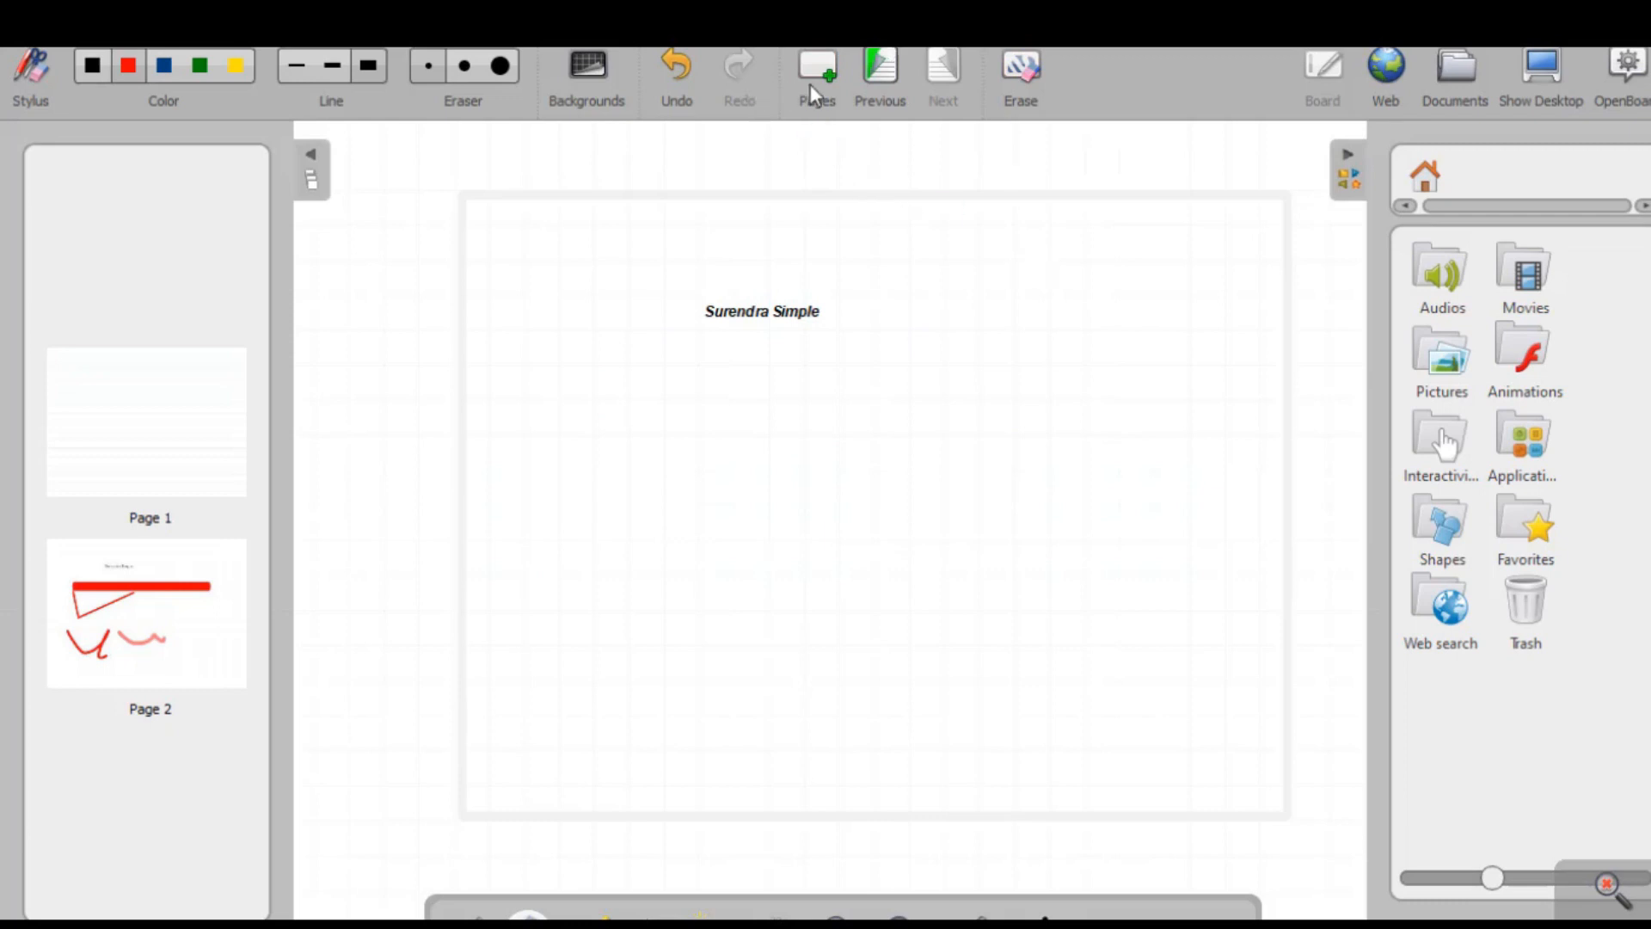
pyautogui.click(1543, 85)
pyautogui.click(46, 113)
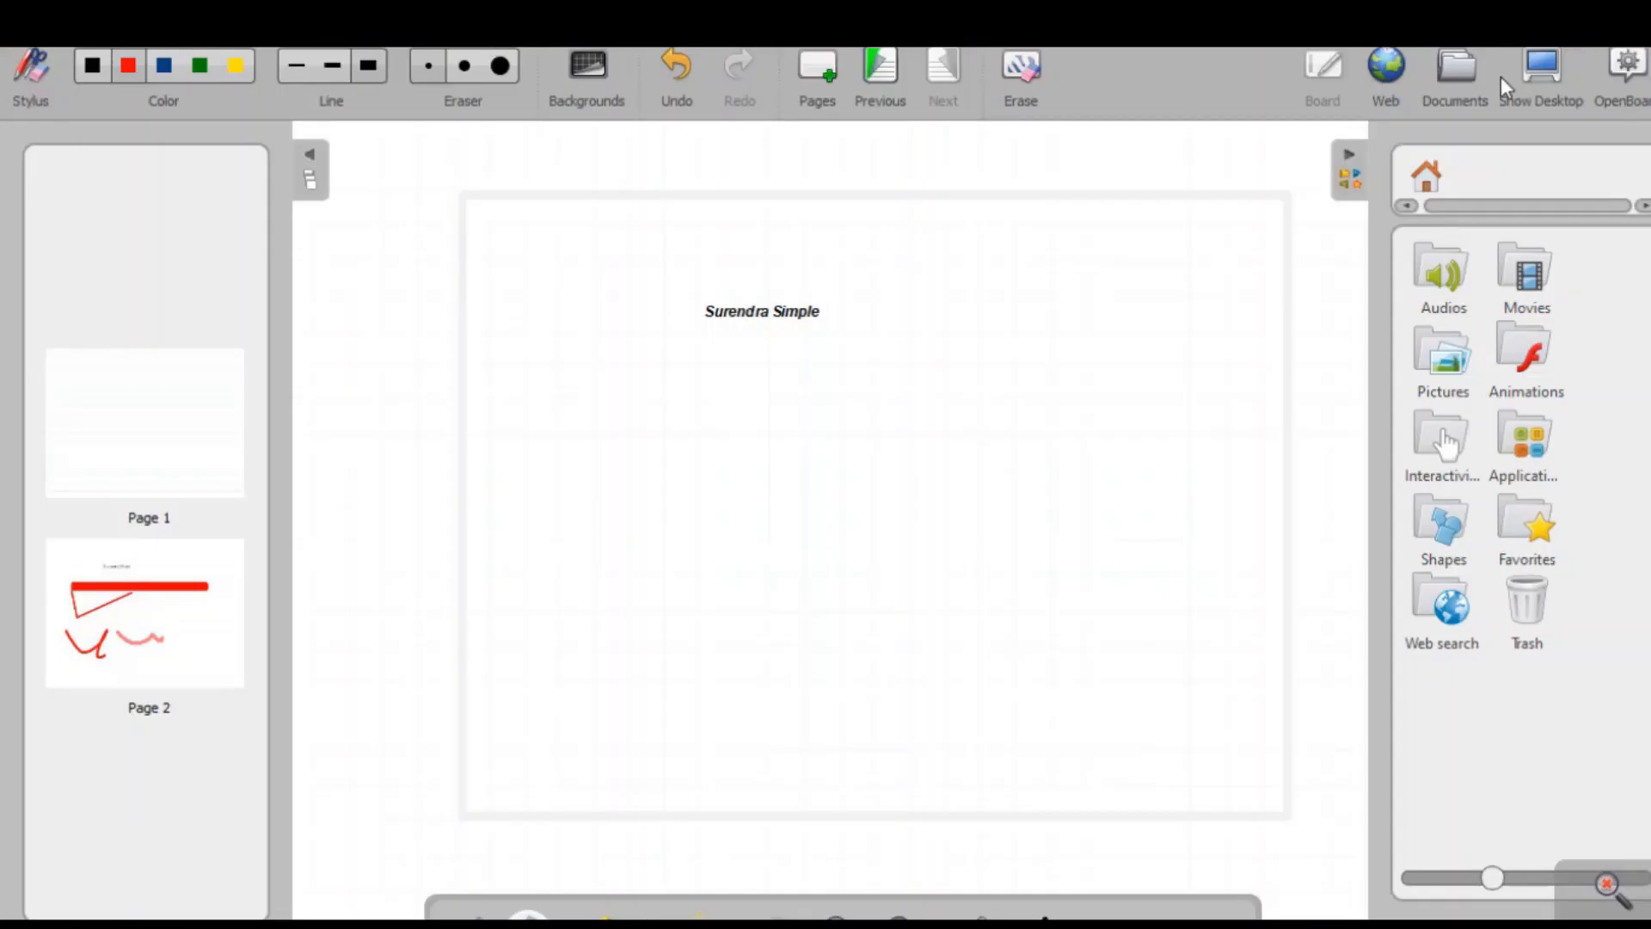
# Step: Visit openboard.ch in the Web view, return to the board, then open Documents
pyautogui.click(1385, 67)
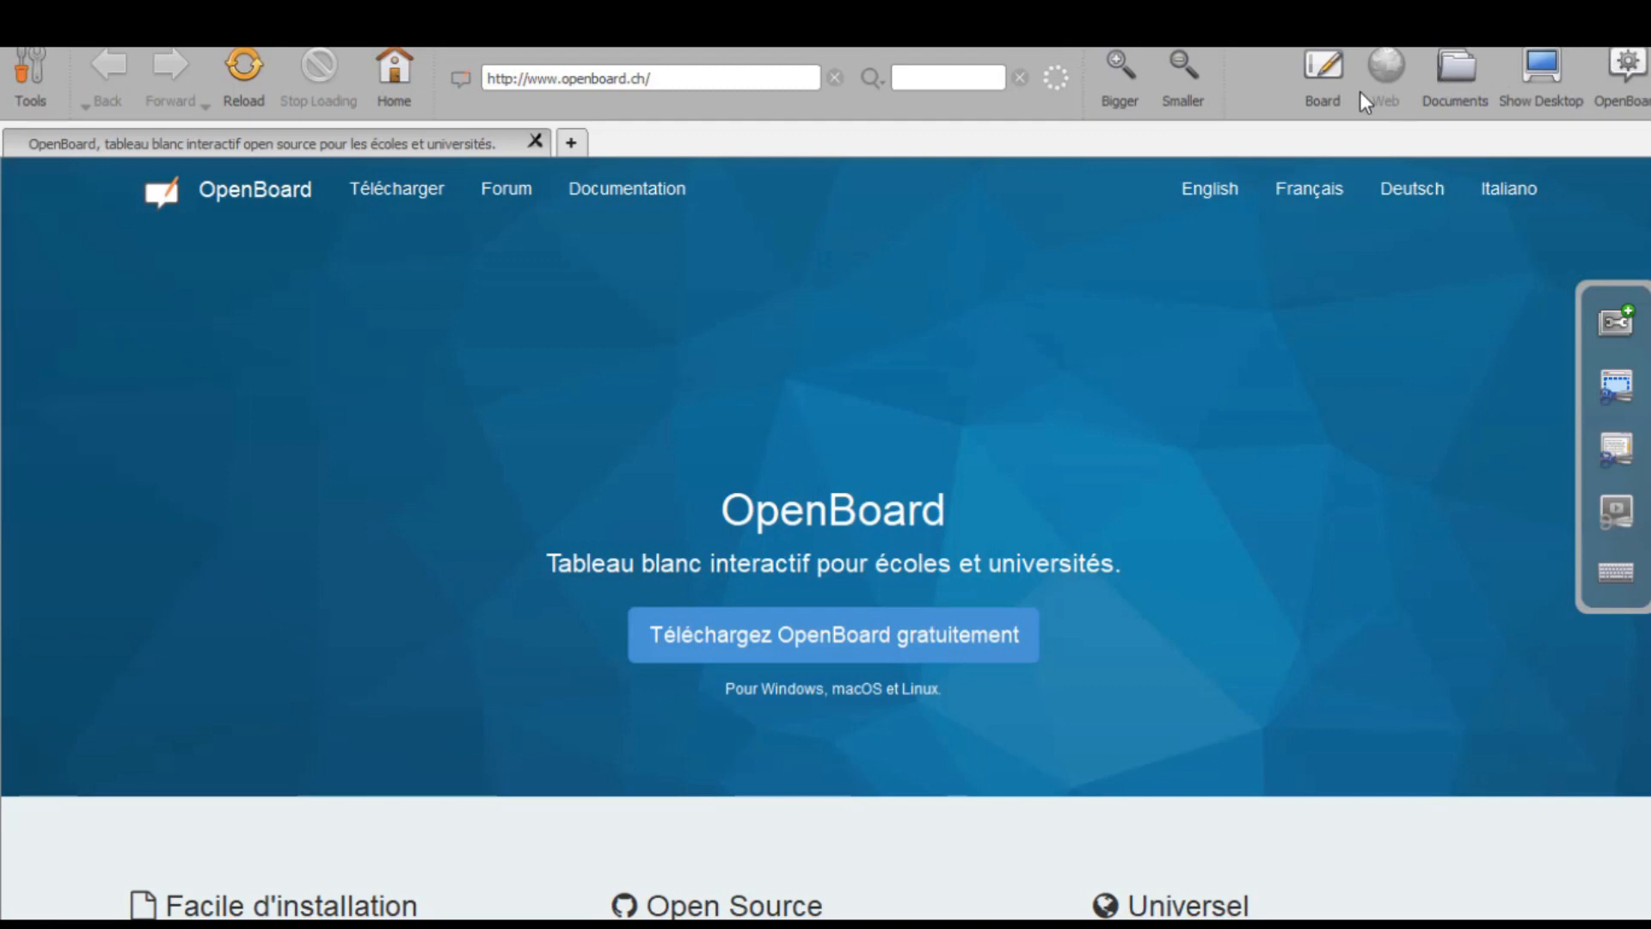
pyautogui.click(1324, 73)
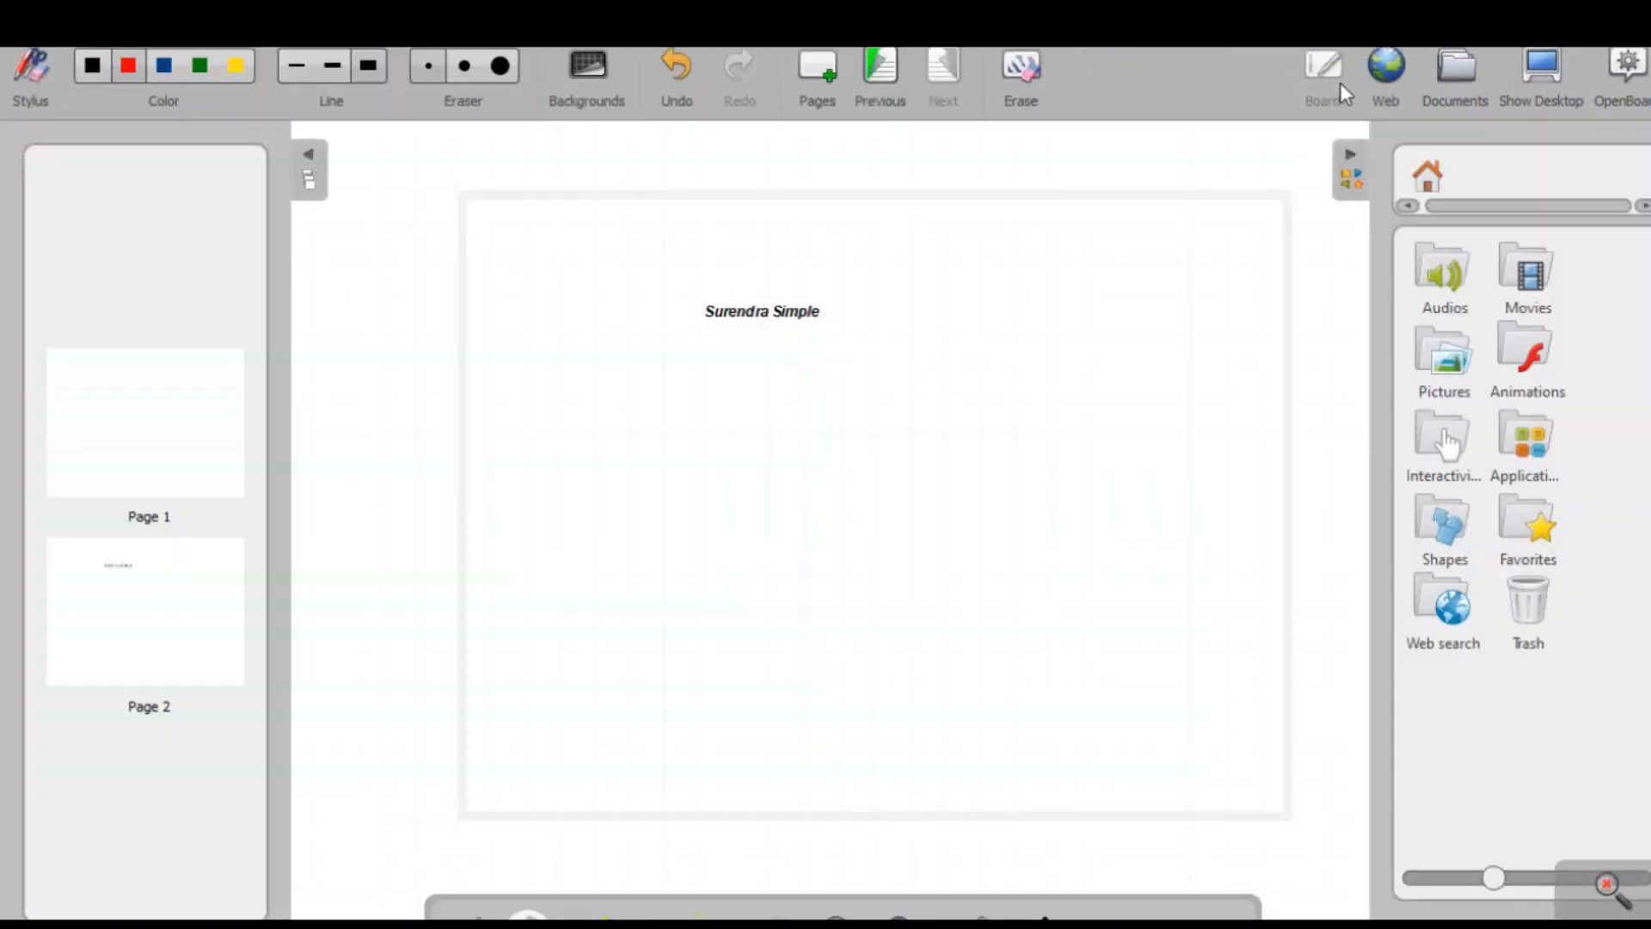
pyautogui.click(1457, 86)
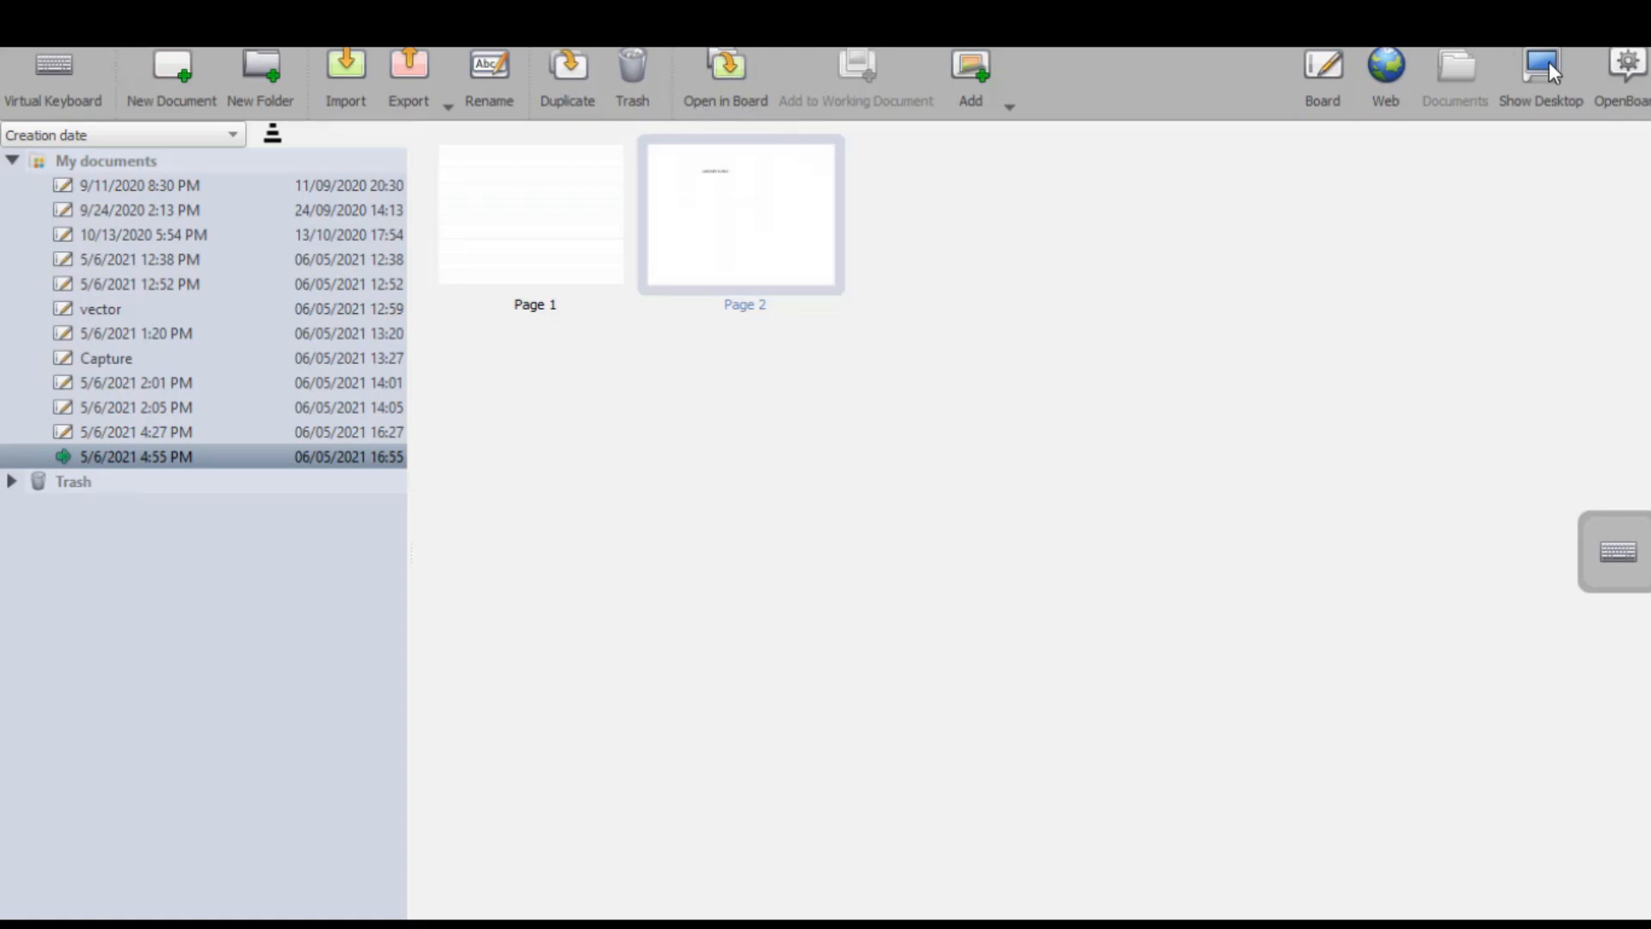
# Step: Leave the documents overview and go back to Page 2 on the board
pyautogui.click(1324, 62)
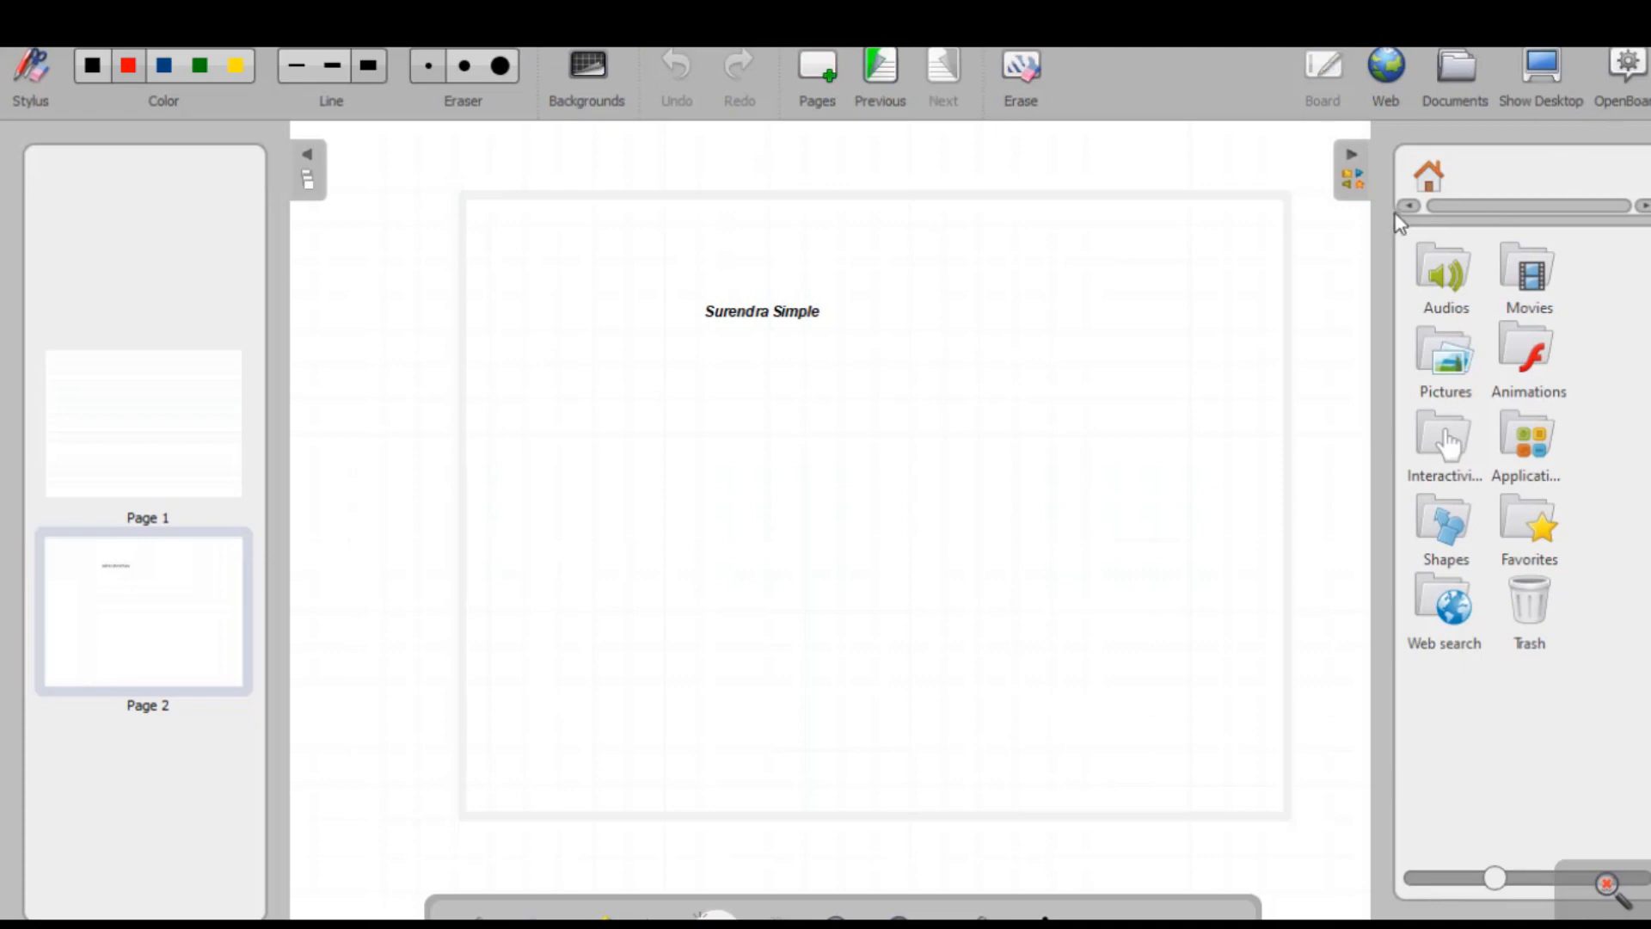
# Step: Place the sonata audio clip and the library movie from Movies onto Page 2
pyautogui.click(1462, 296)
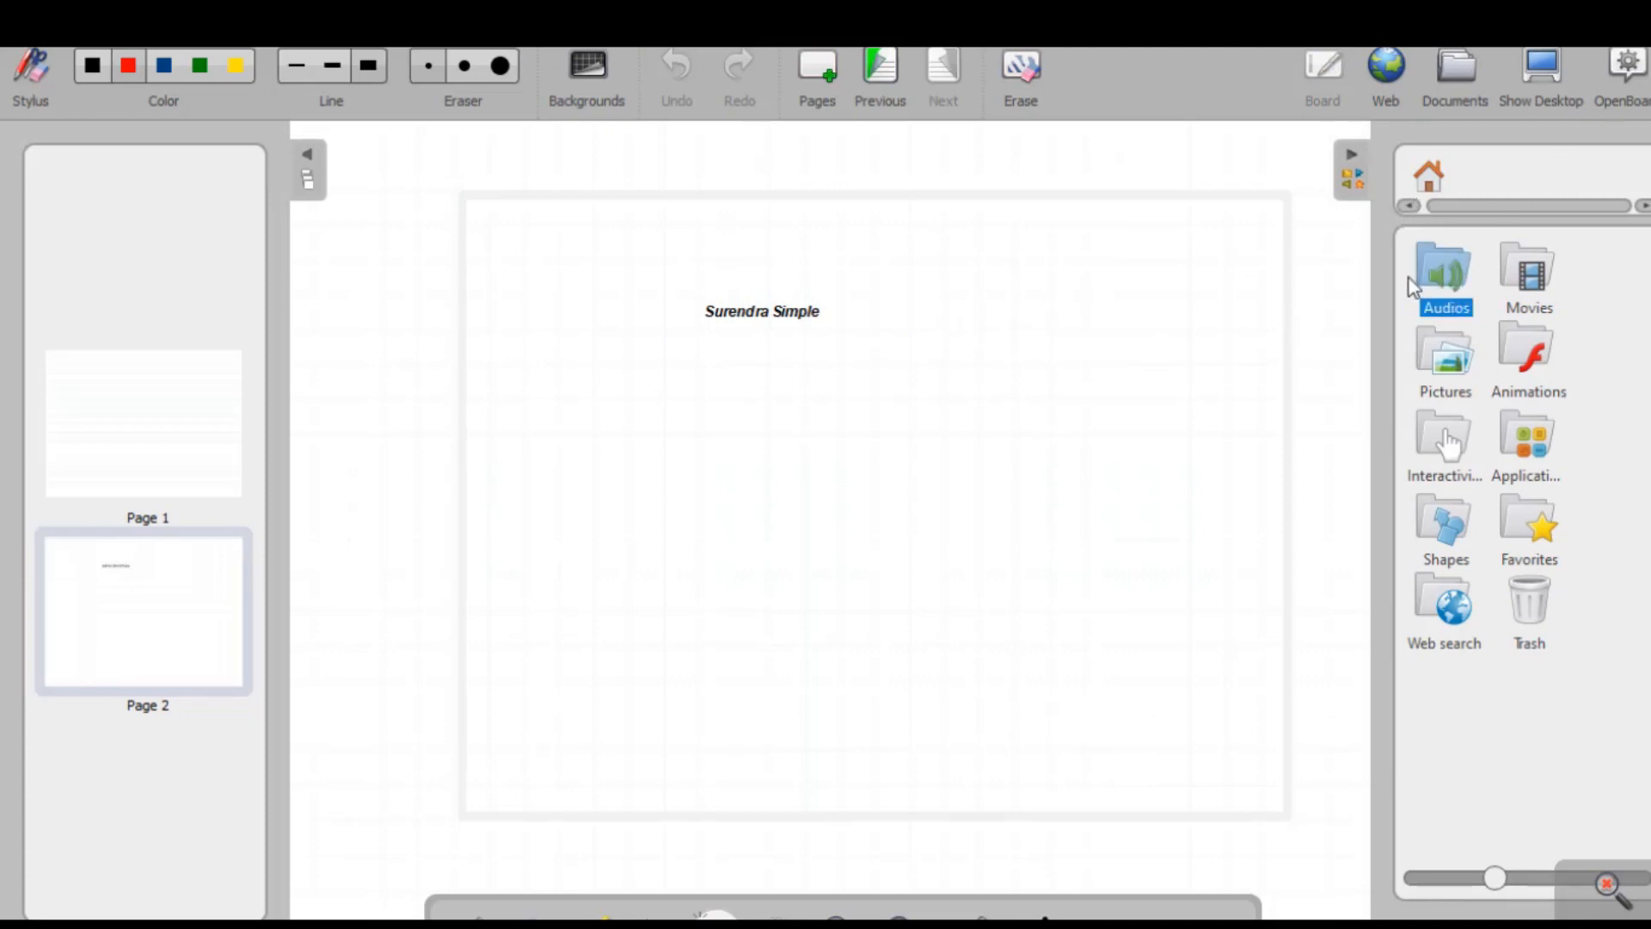
pyautogui.doubleClick(1441, 275)
pyautogui.moveTo(1444, 271); pyautogui.dragTo(1072, 280)
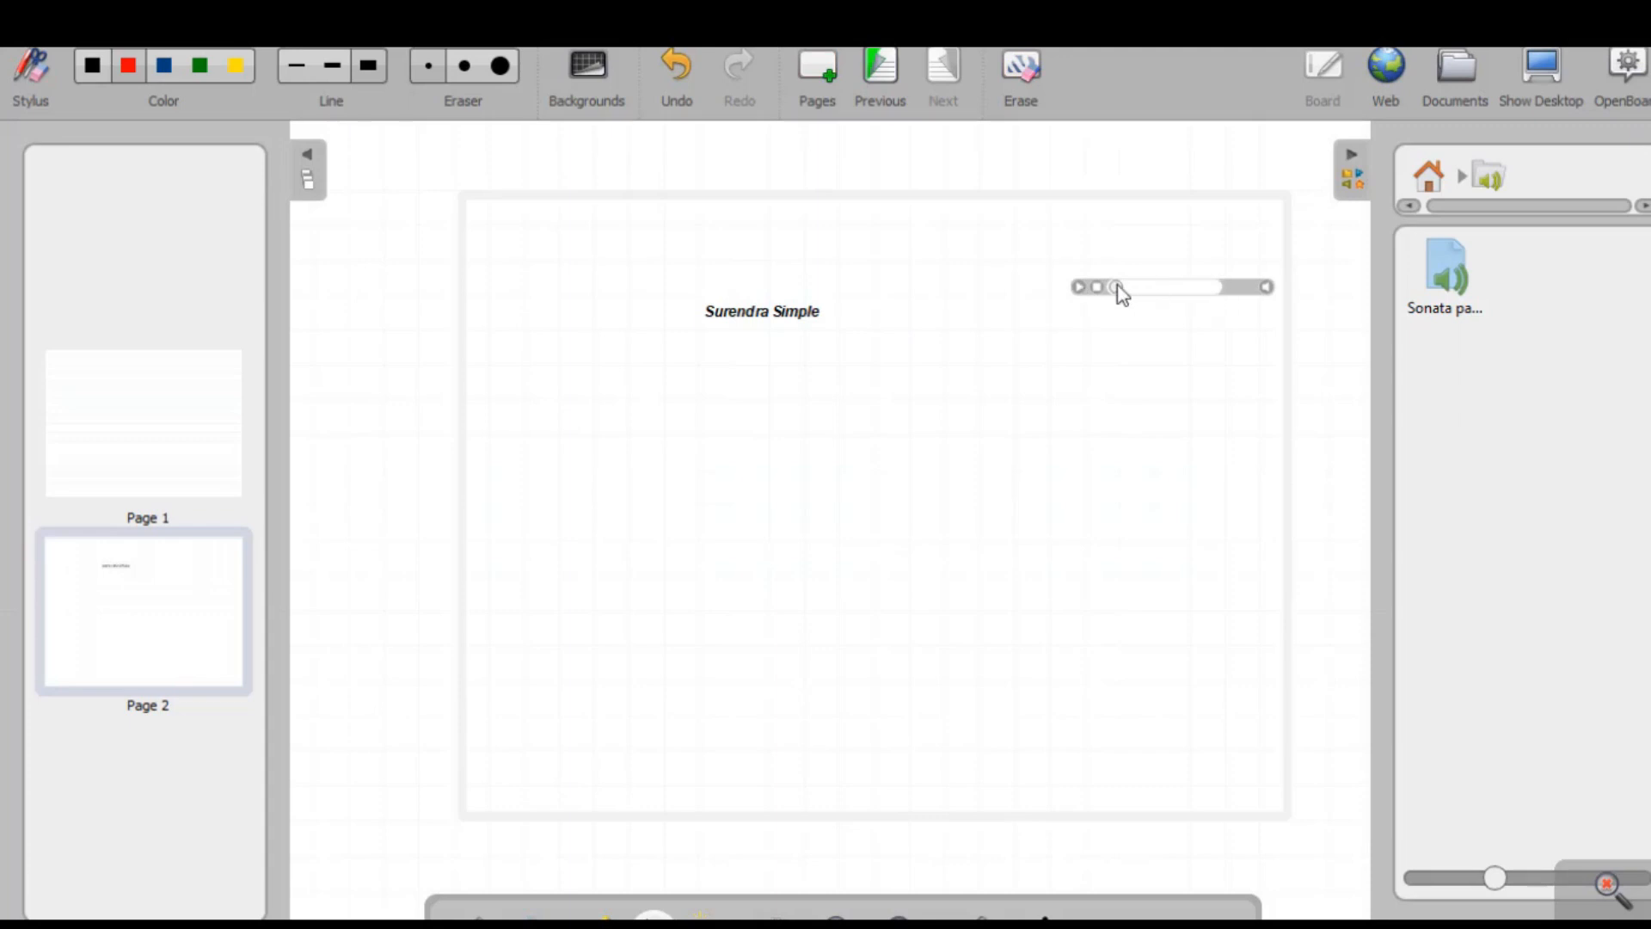
pyautogui.click(1427, 178)
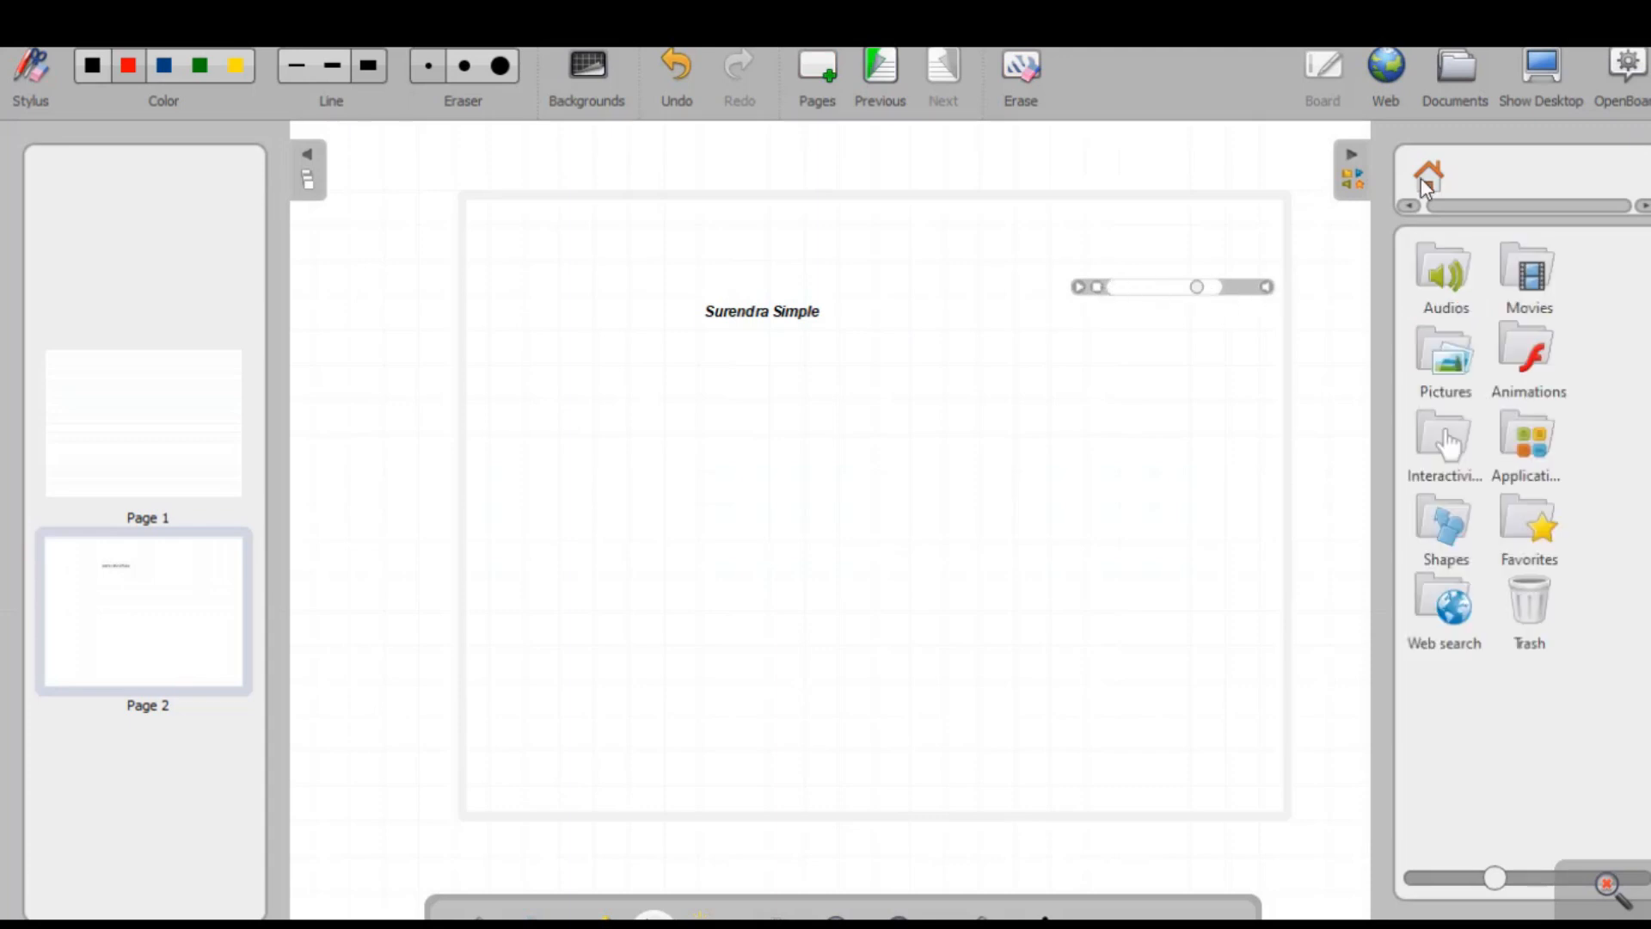
pyautogui.doubleClick(1529, 280)
pyautogui.moveTo(1448, 287); pyautogui.dragTo(997, 448)
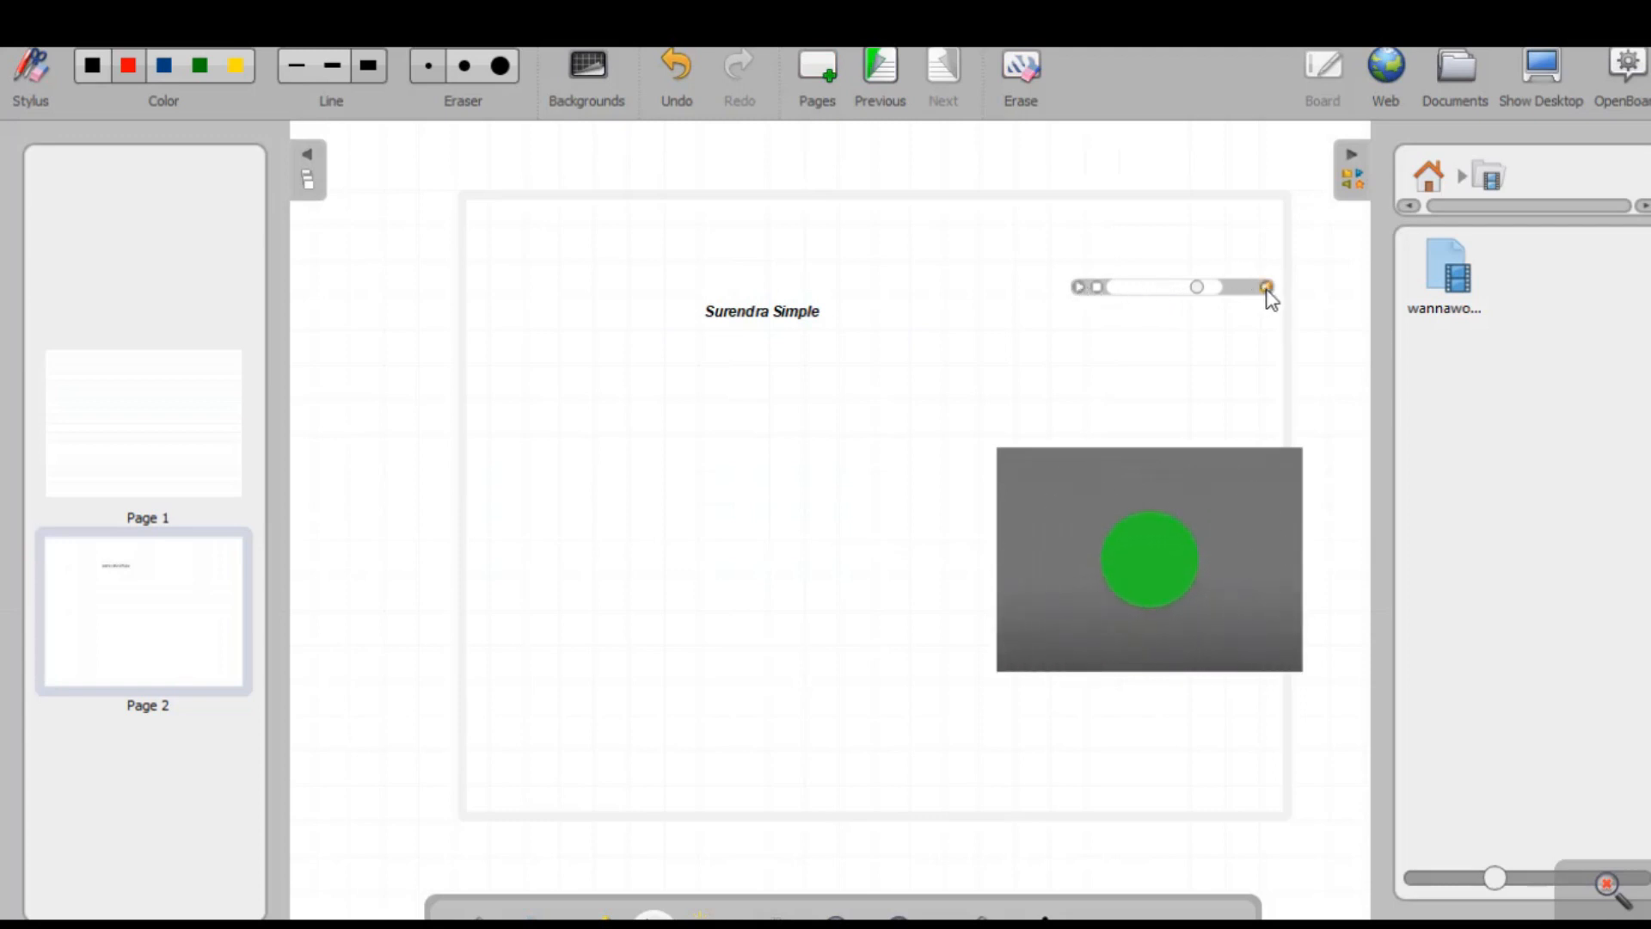
# Step: Delete the audio player and the video player from the page
pyautogui.click(1241, 292)
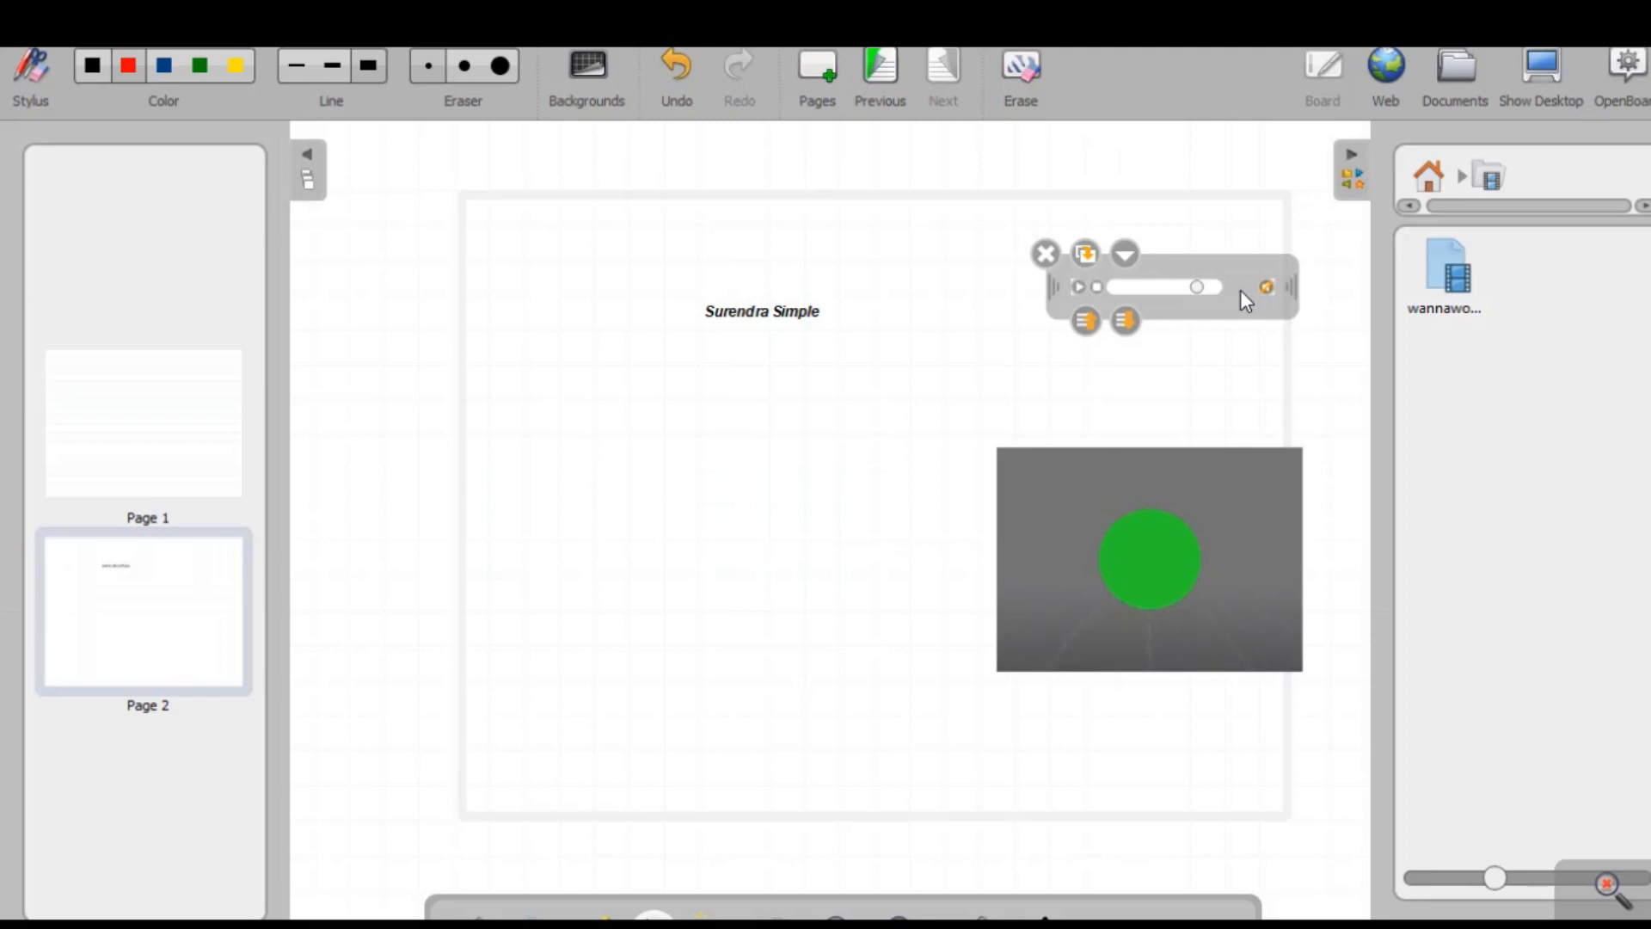
pyautogui.click(1046, 253)
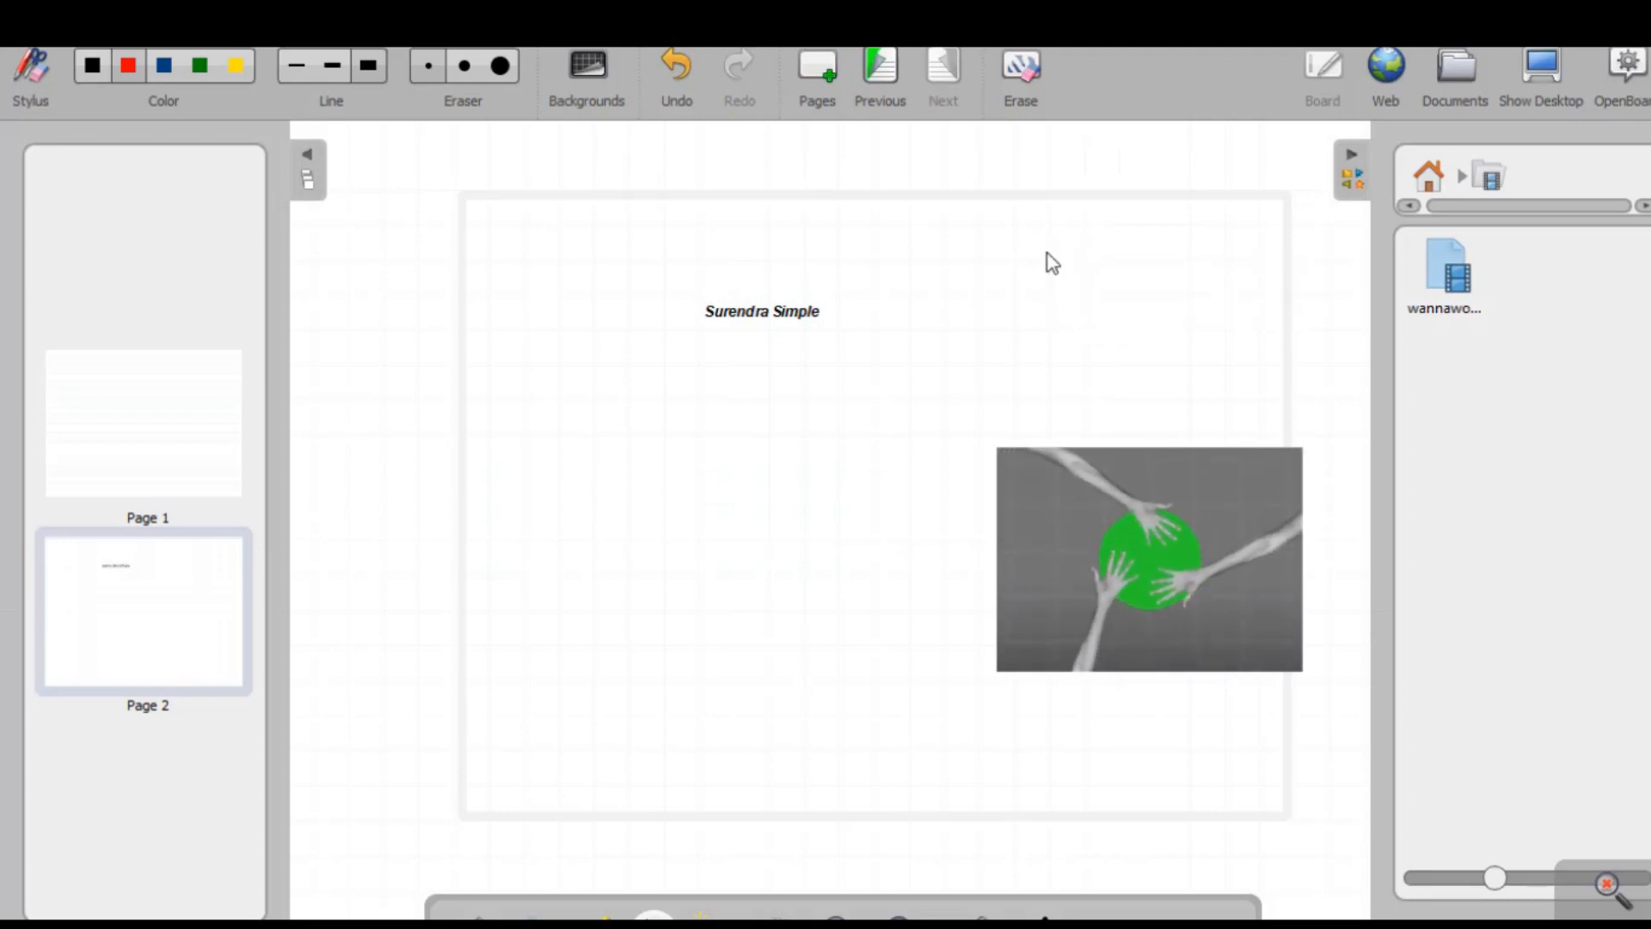
pyautogui.click(1046, 500)
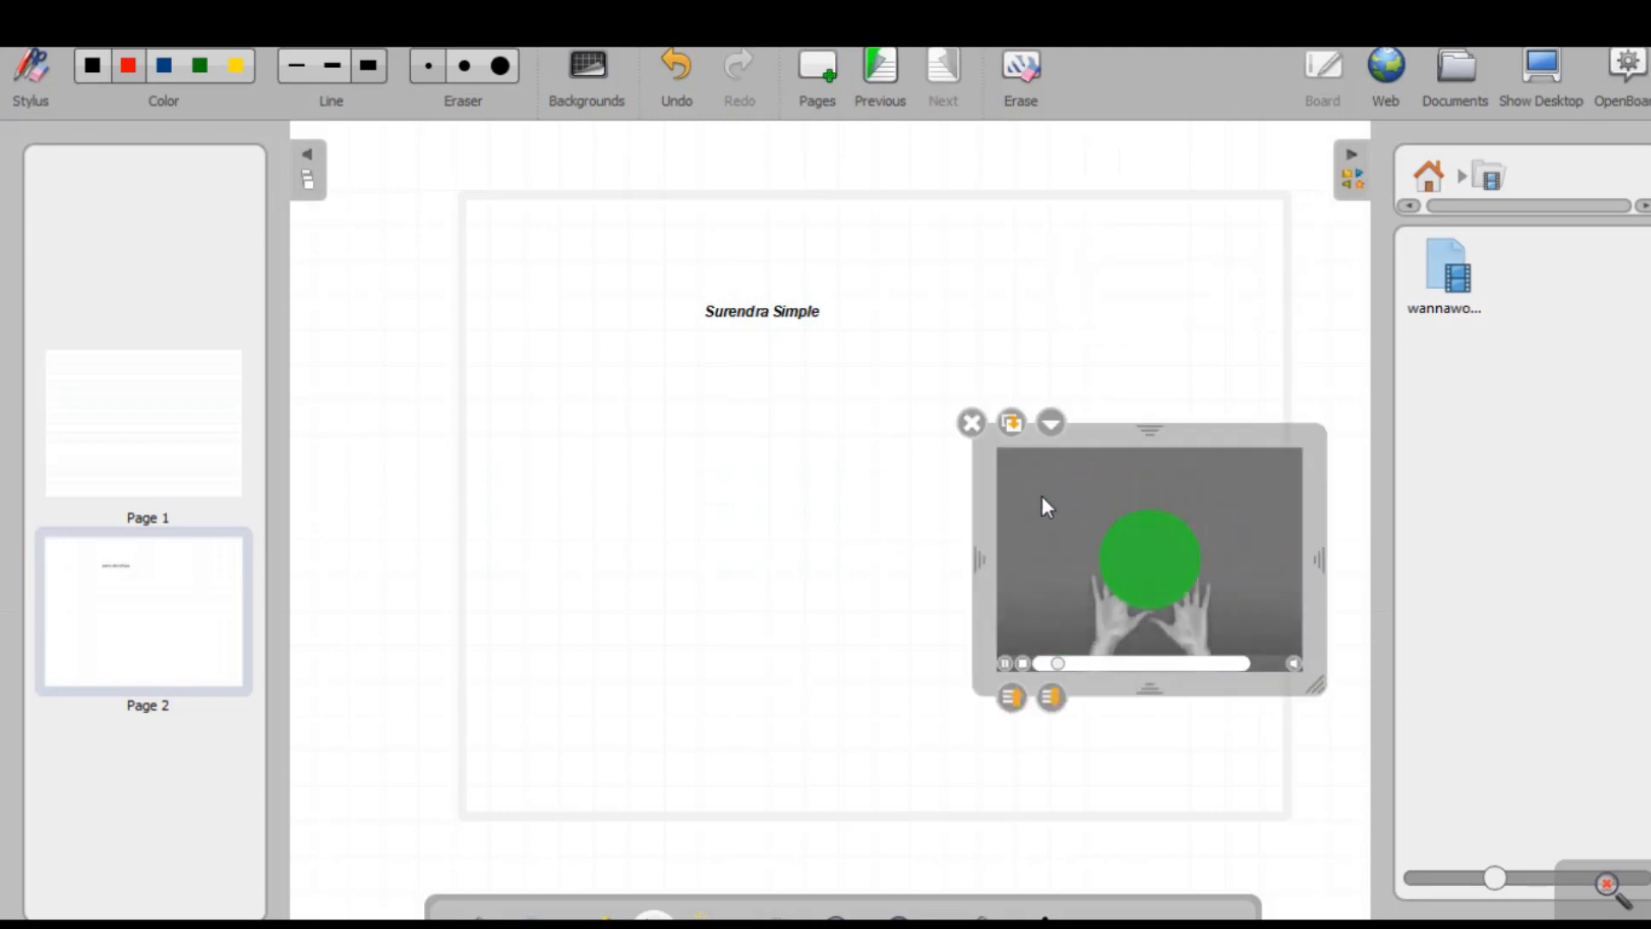
pyautogui.click(970, 424)
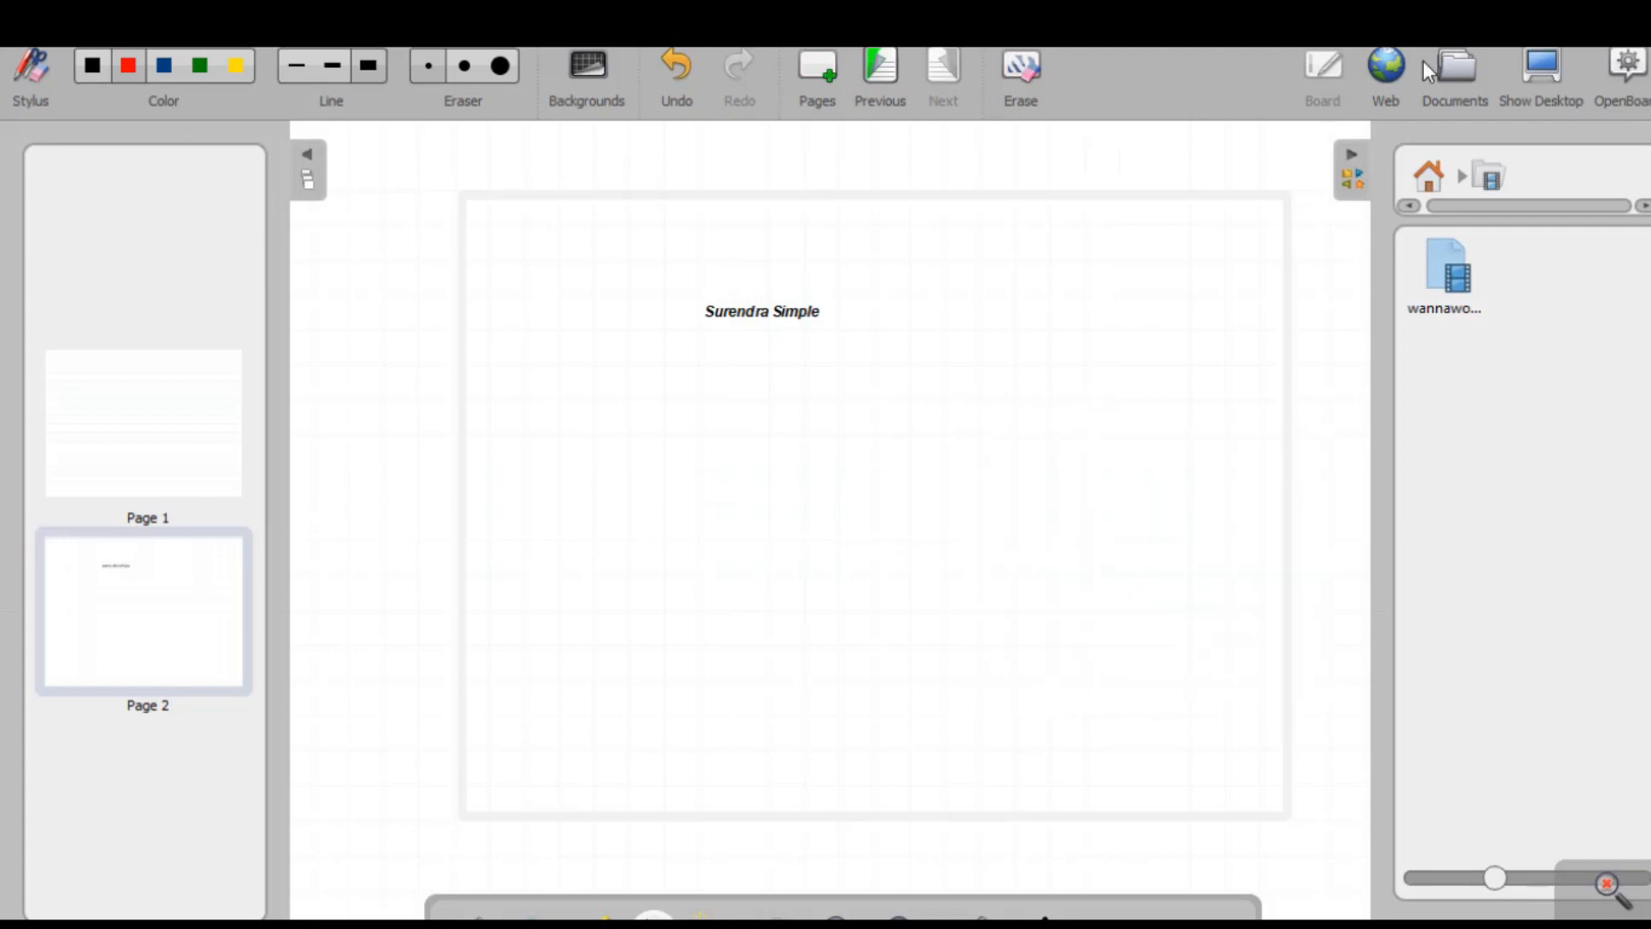
# Step: Add a new Page 3 and select the Animations category in the library
pyautogui.click(1430, 177)
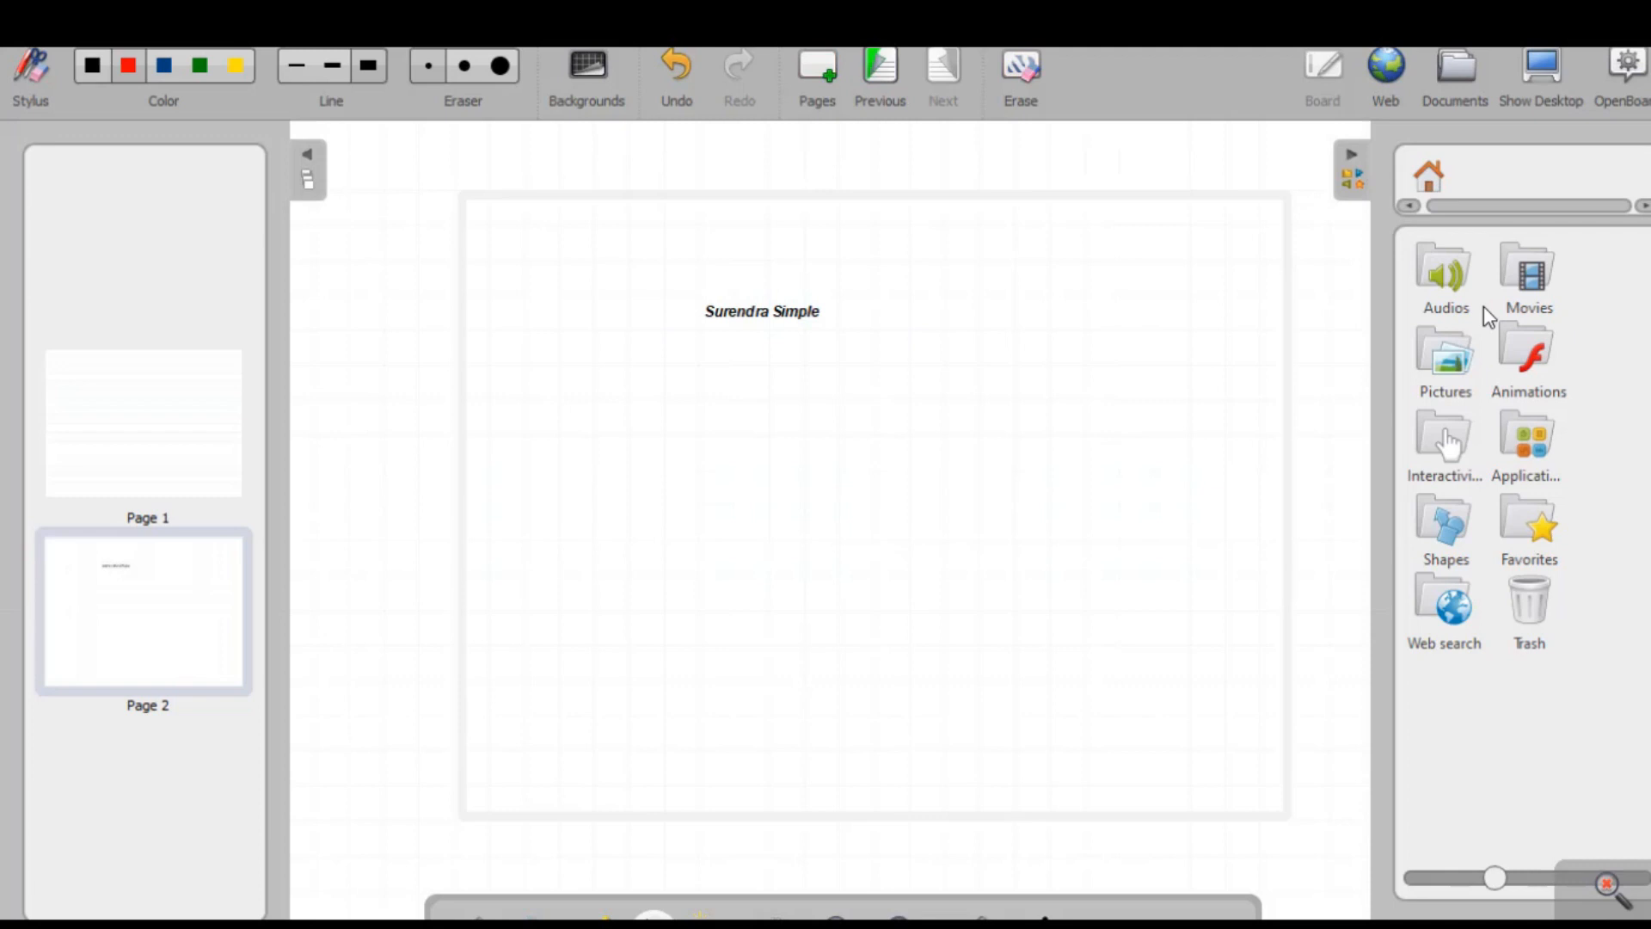
pyautogui.click(1534, 364)
pyautogui.moveTo(1355, 405); pyautogui.dragTo(1032, 481)
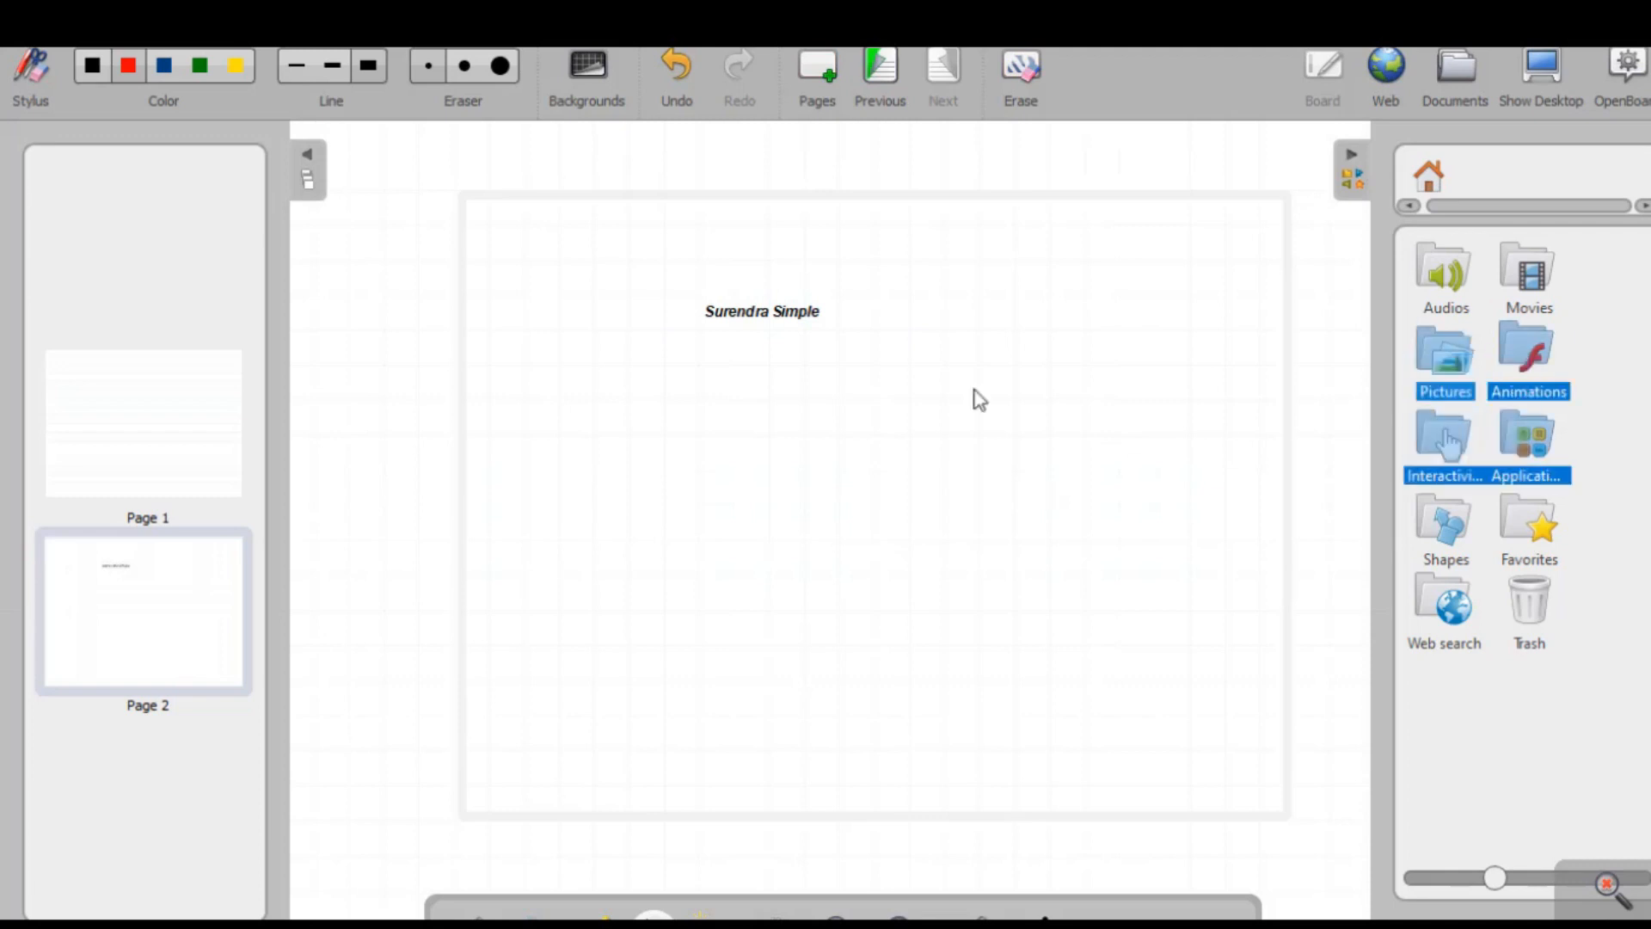
pyautogui.click(827, 85)
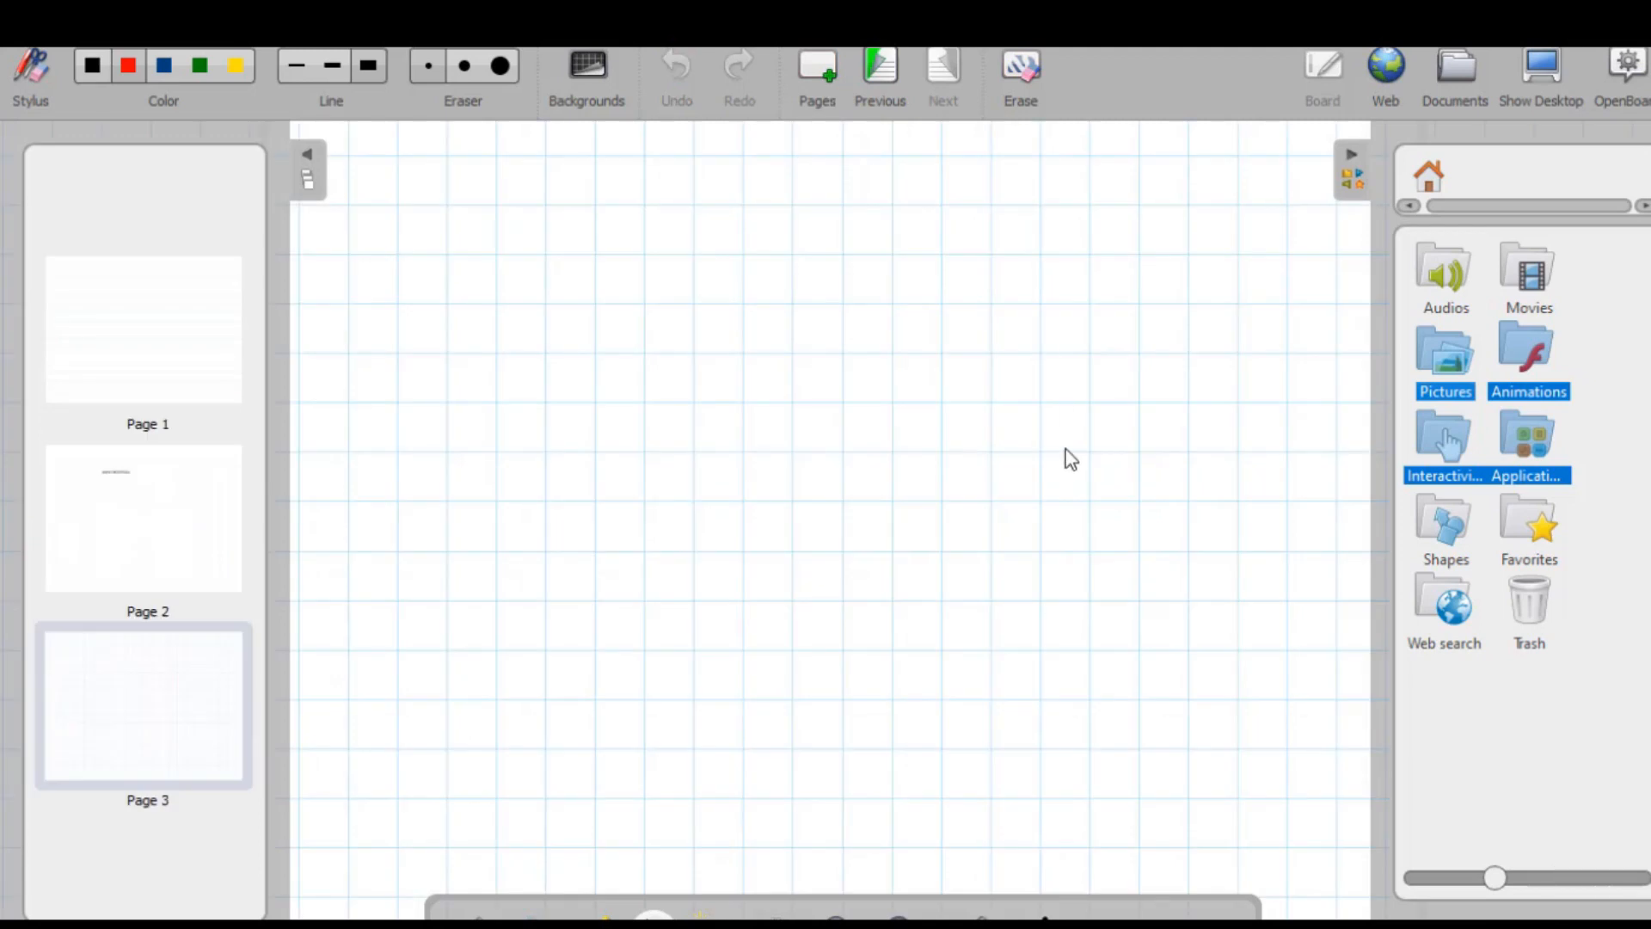
pyautogui.click(1602, 420)
pyautogui.click(1544, 358)
pyautogui.moveTo(1437, 363); pyautogui.dragTo(933, 425)
# Step: Place the triangle angle-sum animation on Page 3, replay it, and add blank Page 4
pyautogui.doubleClick(1550, 361)
pyautogui.click(1450, 287)
pyautogui.moveTo(1450, 287); pyautogui.dragTo(854, 375)
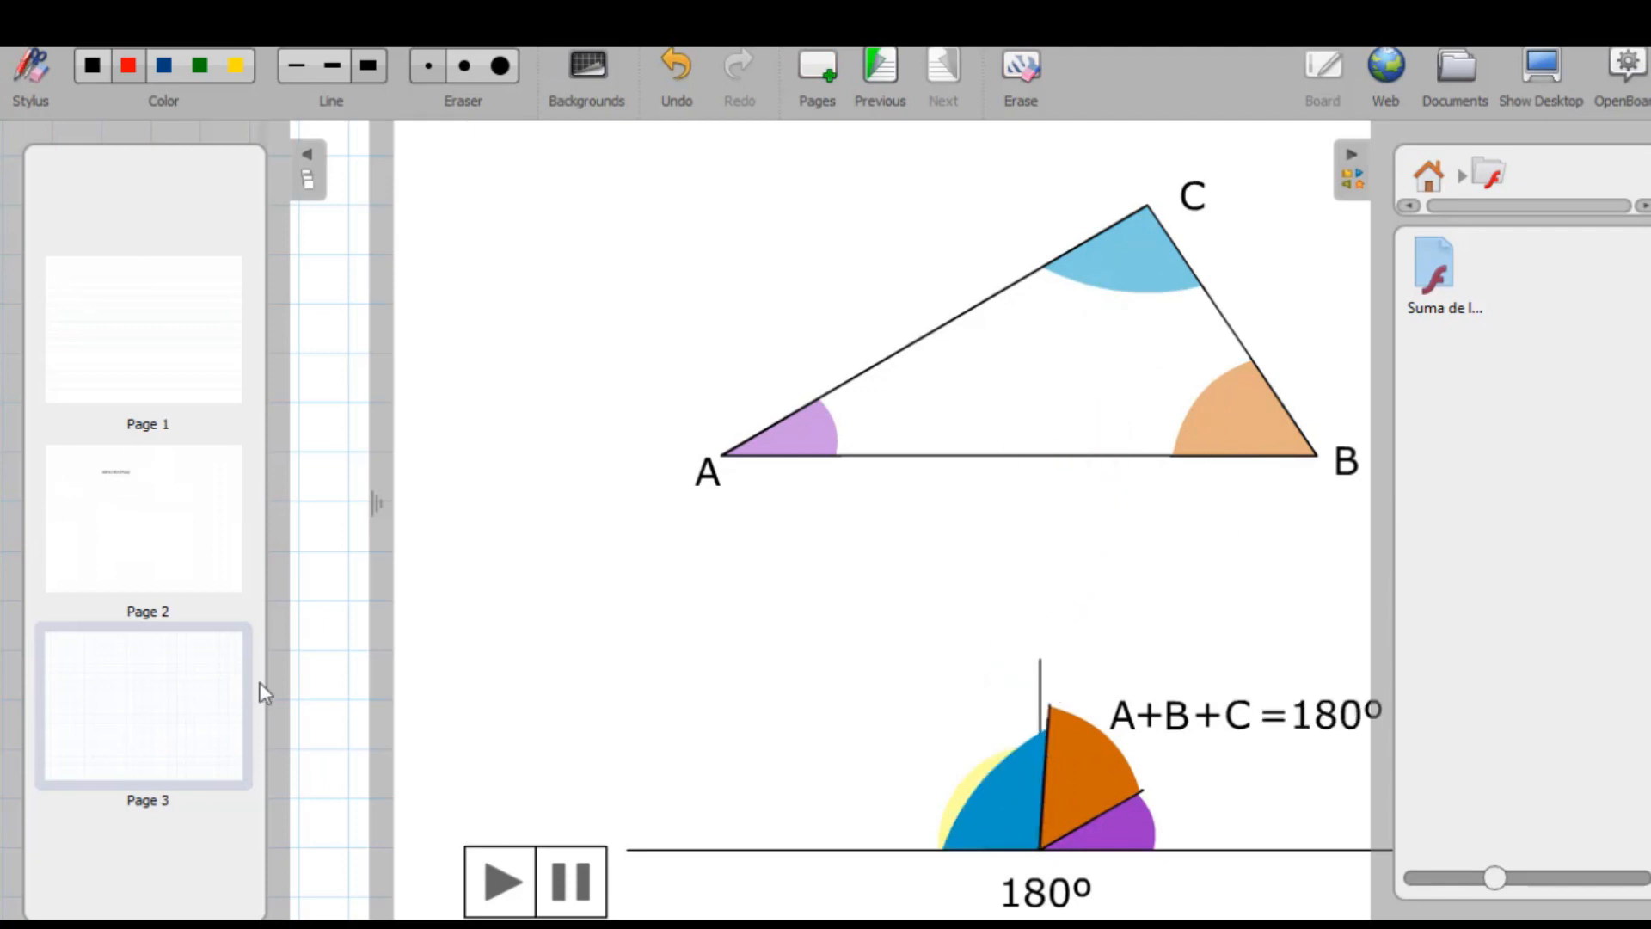
pyautogui.click(495, 885)
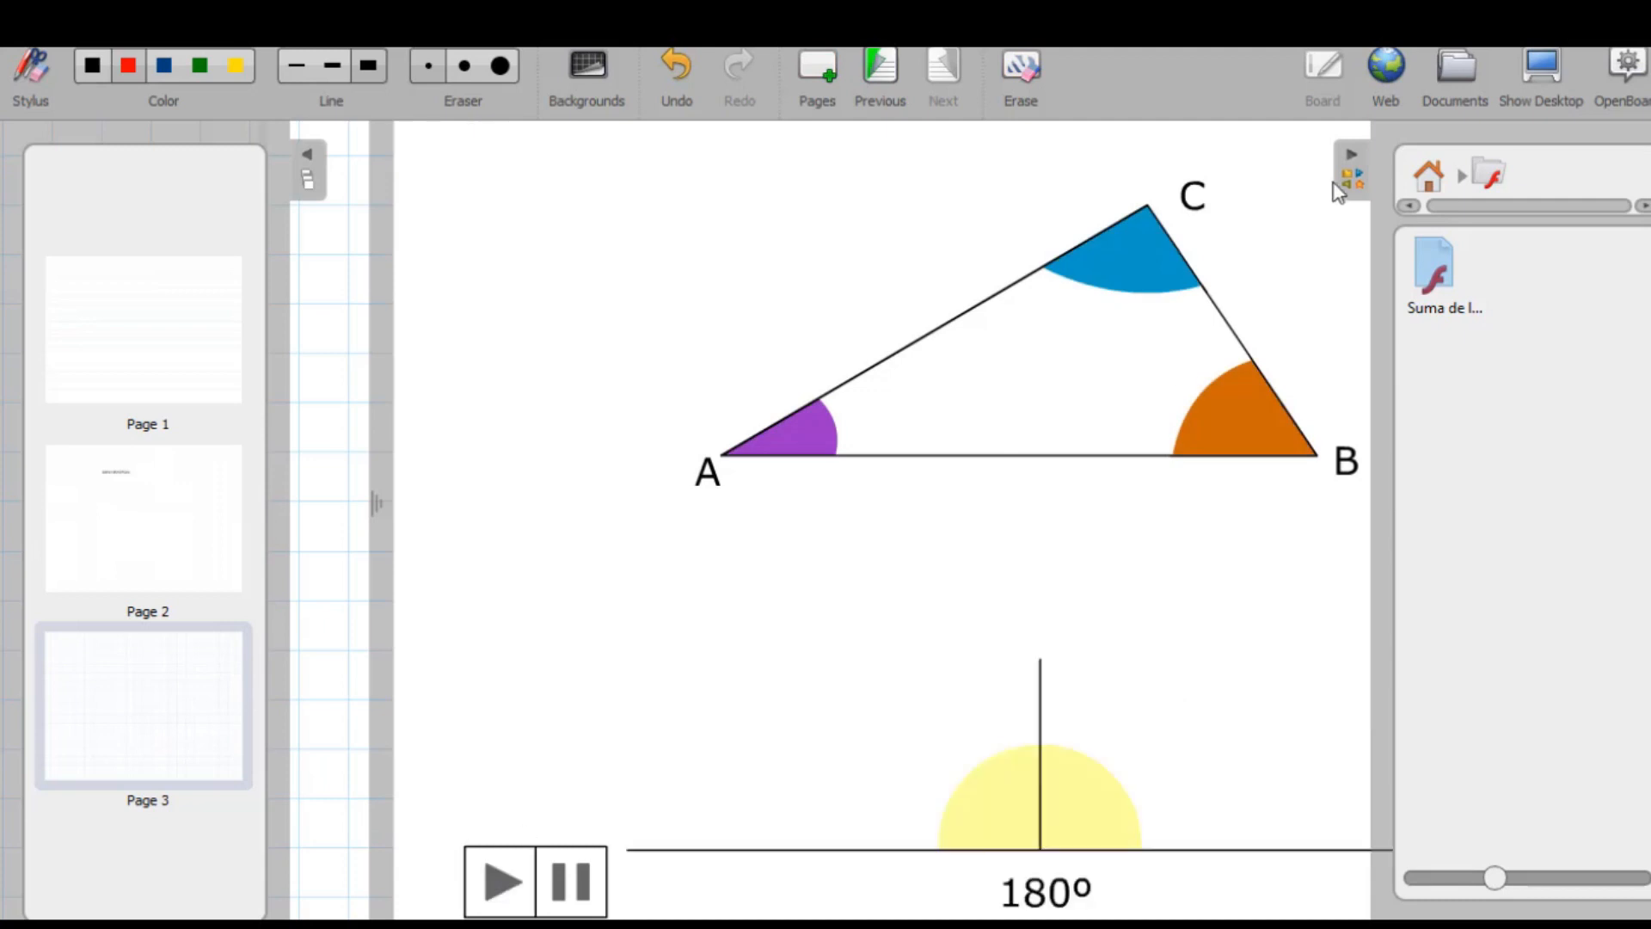
pyautogui.click(1429, 176)
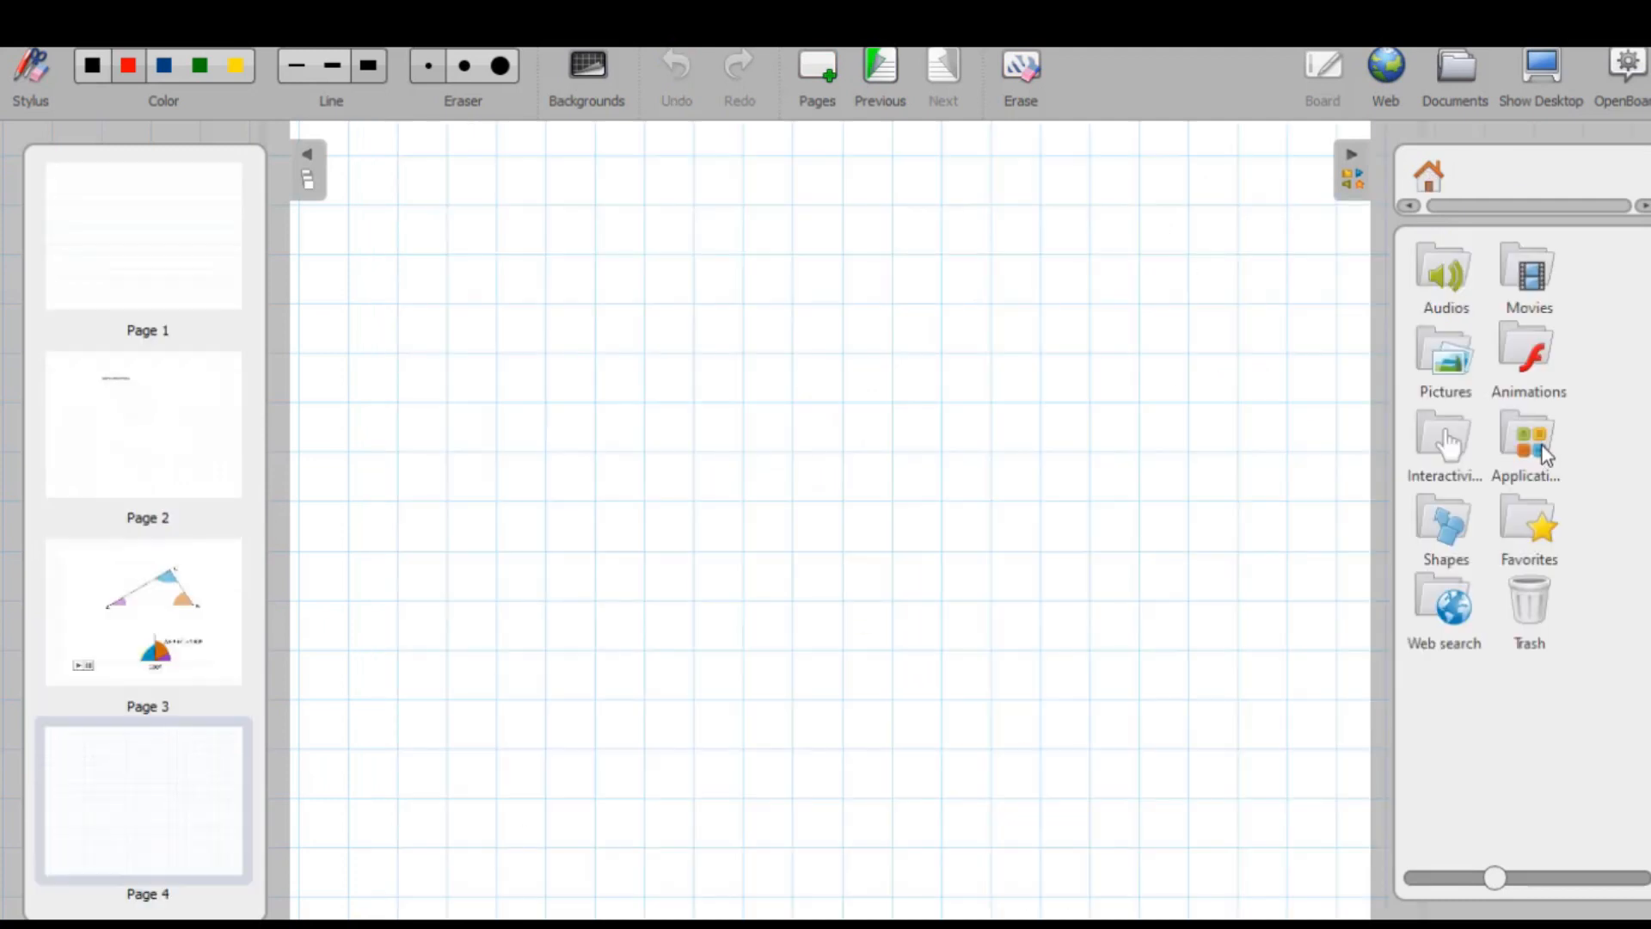
# Step: Place a ruler from Applications on Page 4, levelled and moved higher
pyautogui.click(1530, 440)
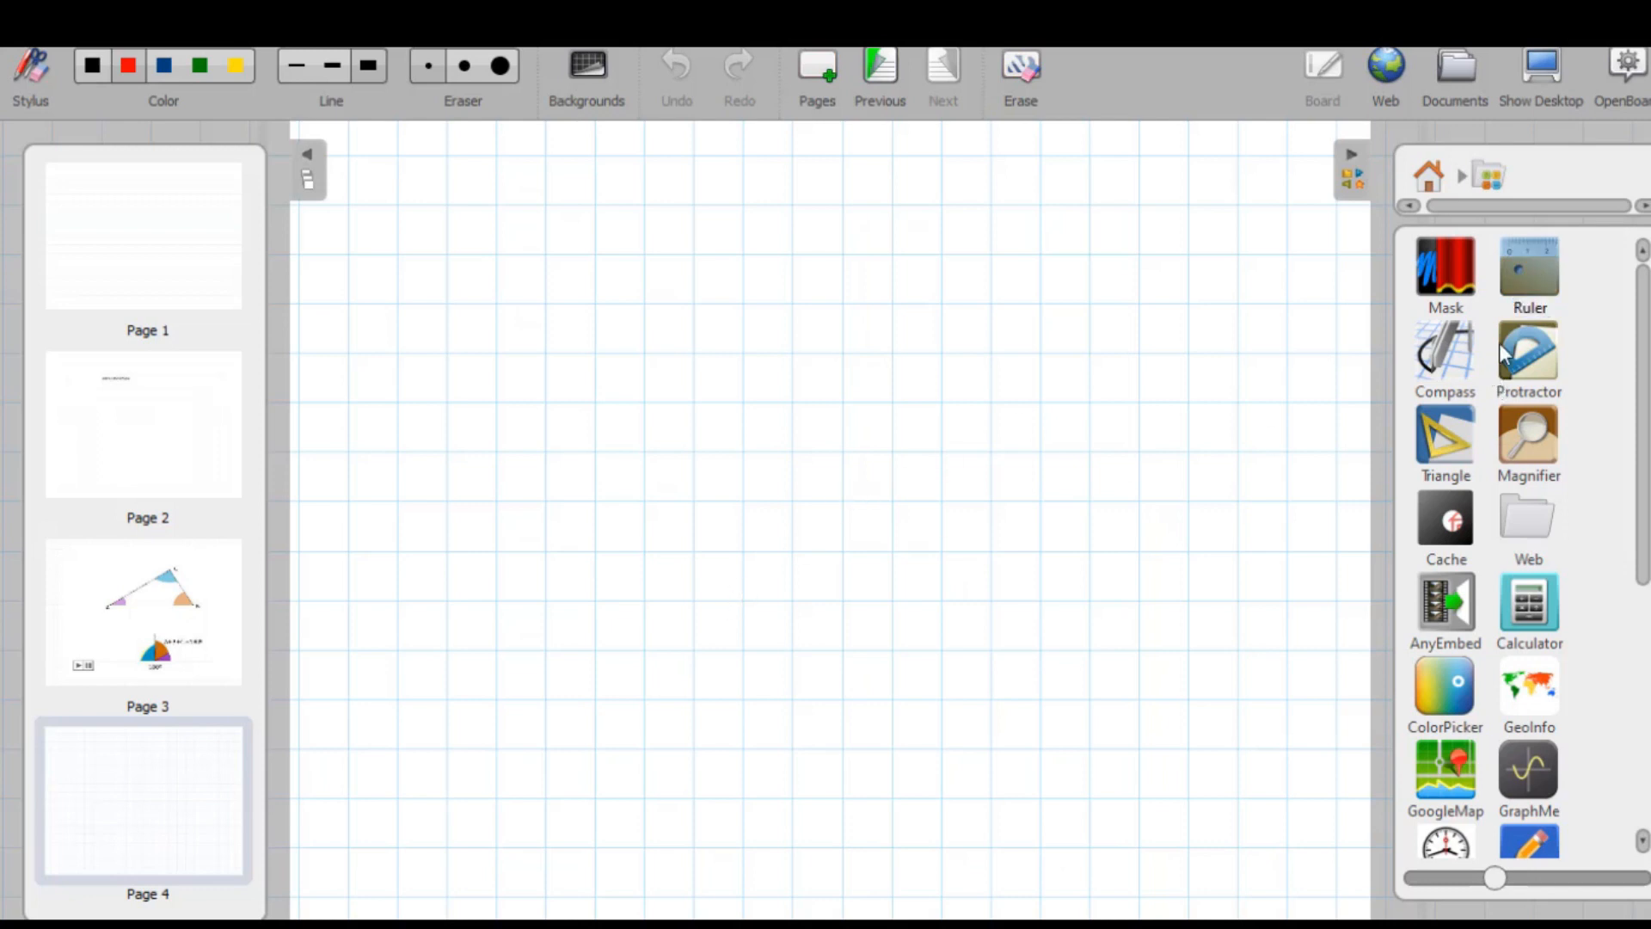
pyautogui.moveTo(1538, 260); pyautogui.dragTo(772, 679)
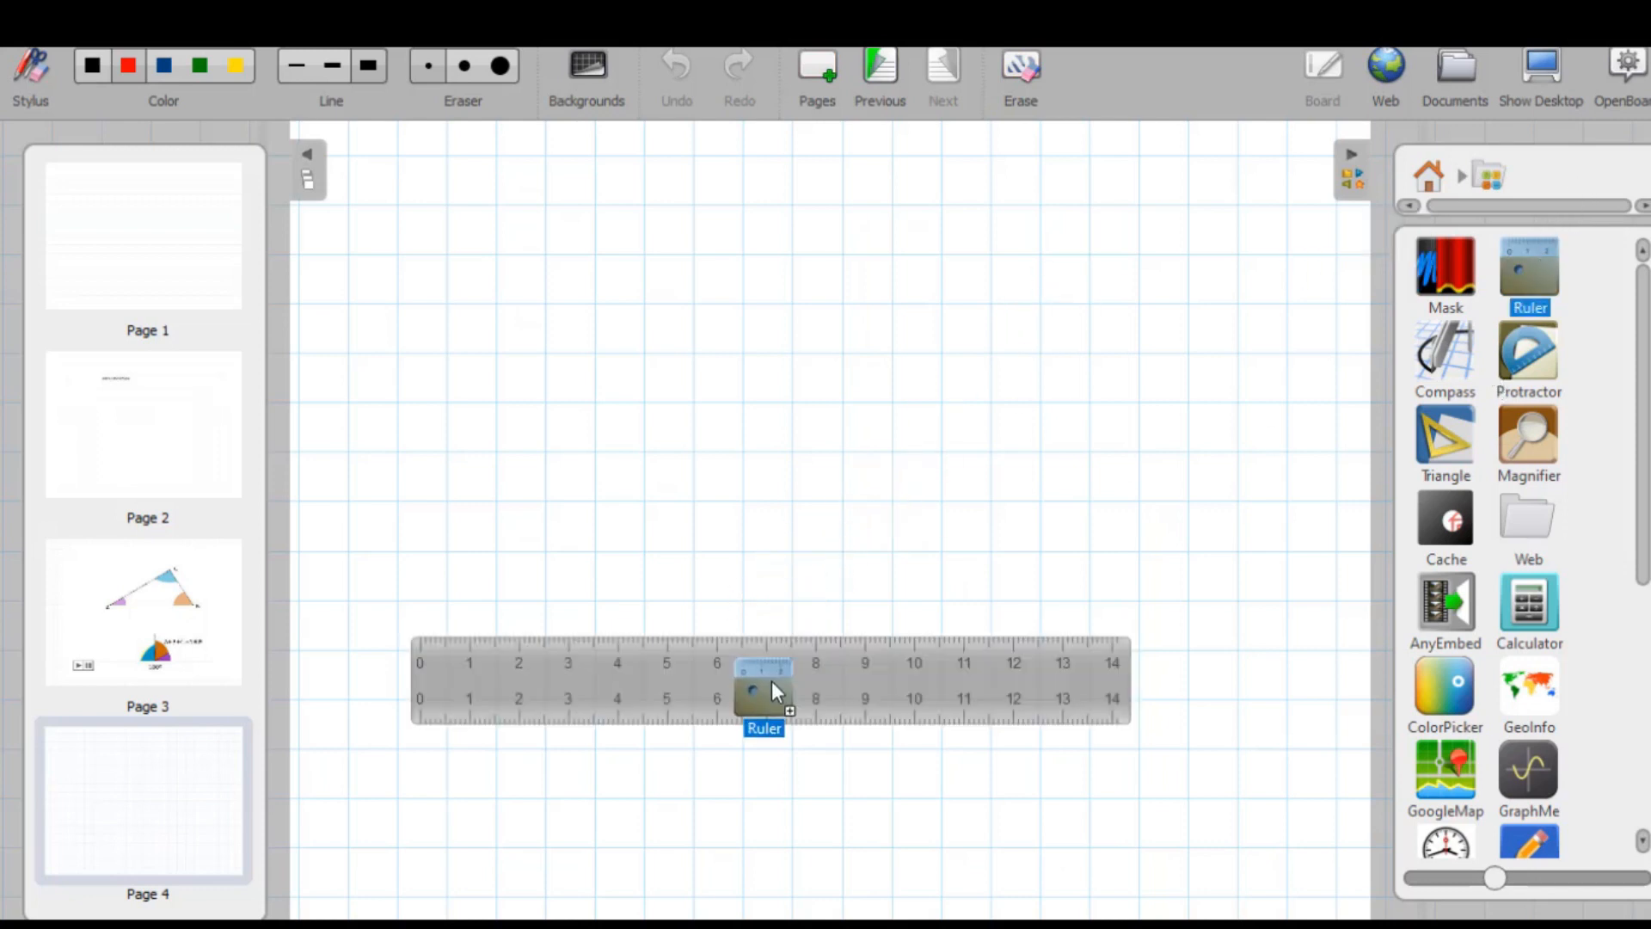
pyautogui.click(34, 85)
pyautogui.moveTo(1101, 664)
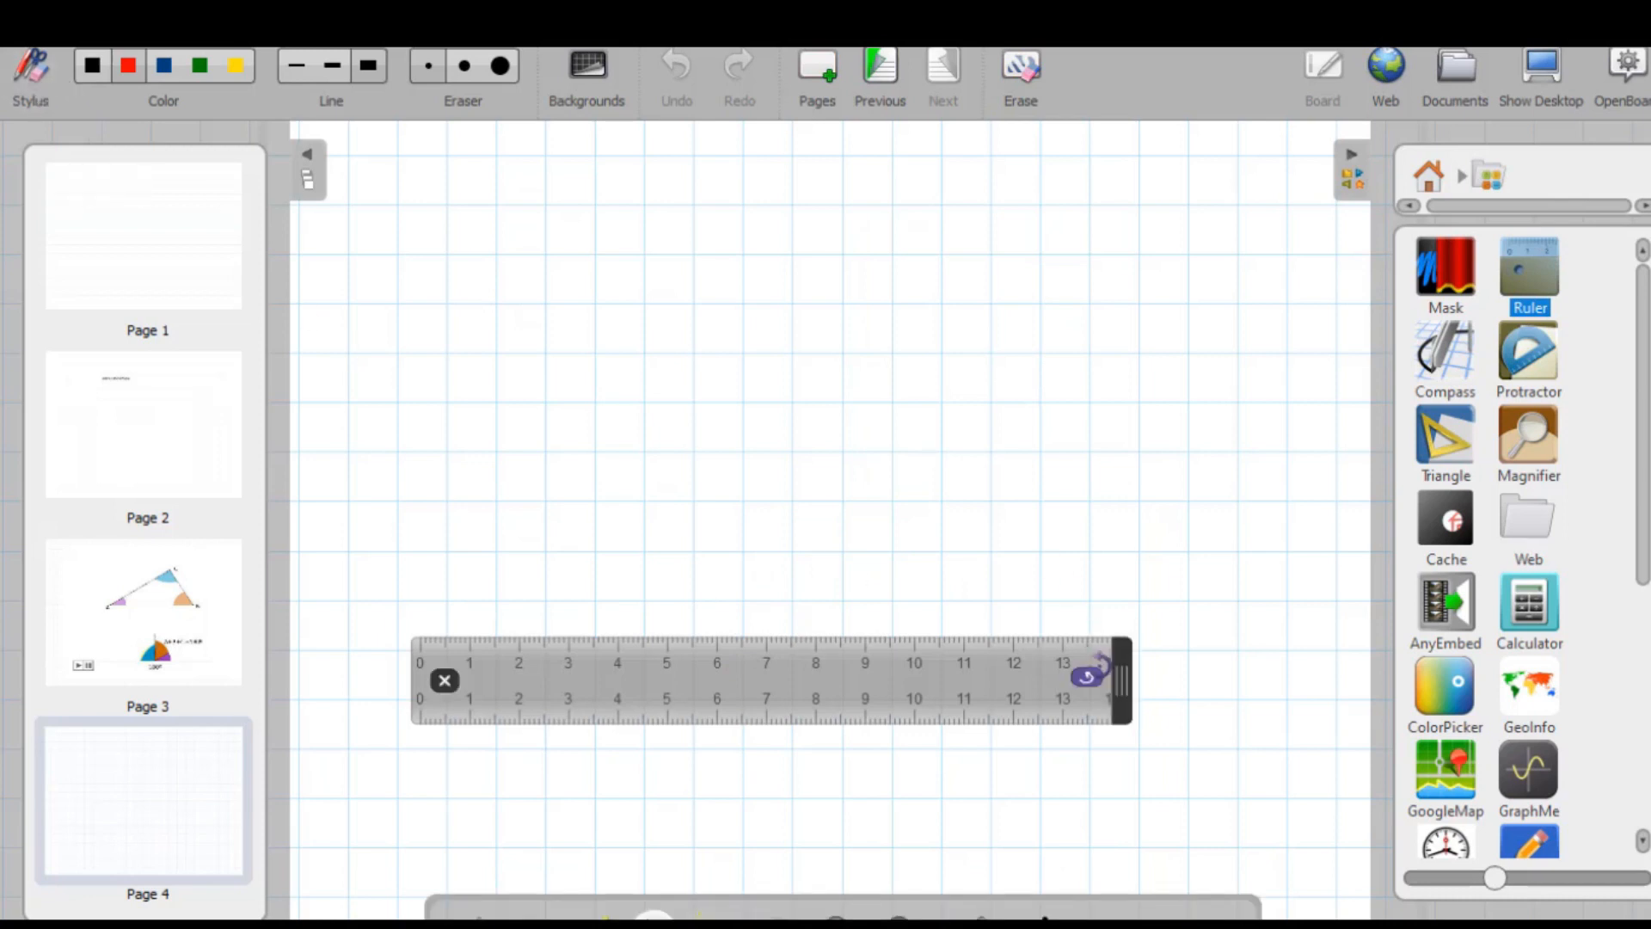
pyautogui.moveTo(1088, 676); pyautogui.dragTo(1056, 660)
pyautogui.moveTo(571, 663); pyautogui.dragTo(601, 579)
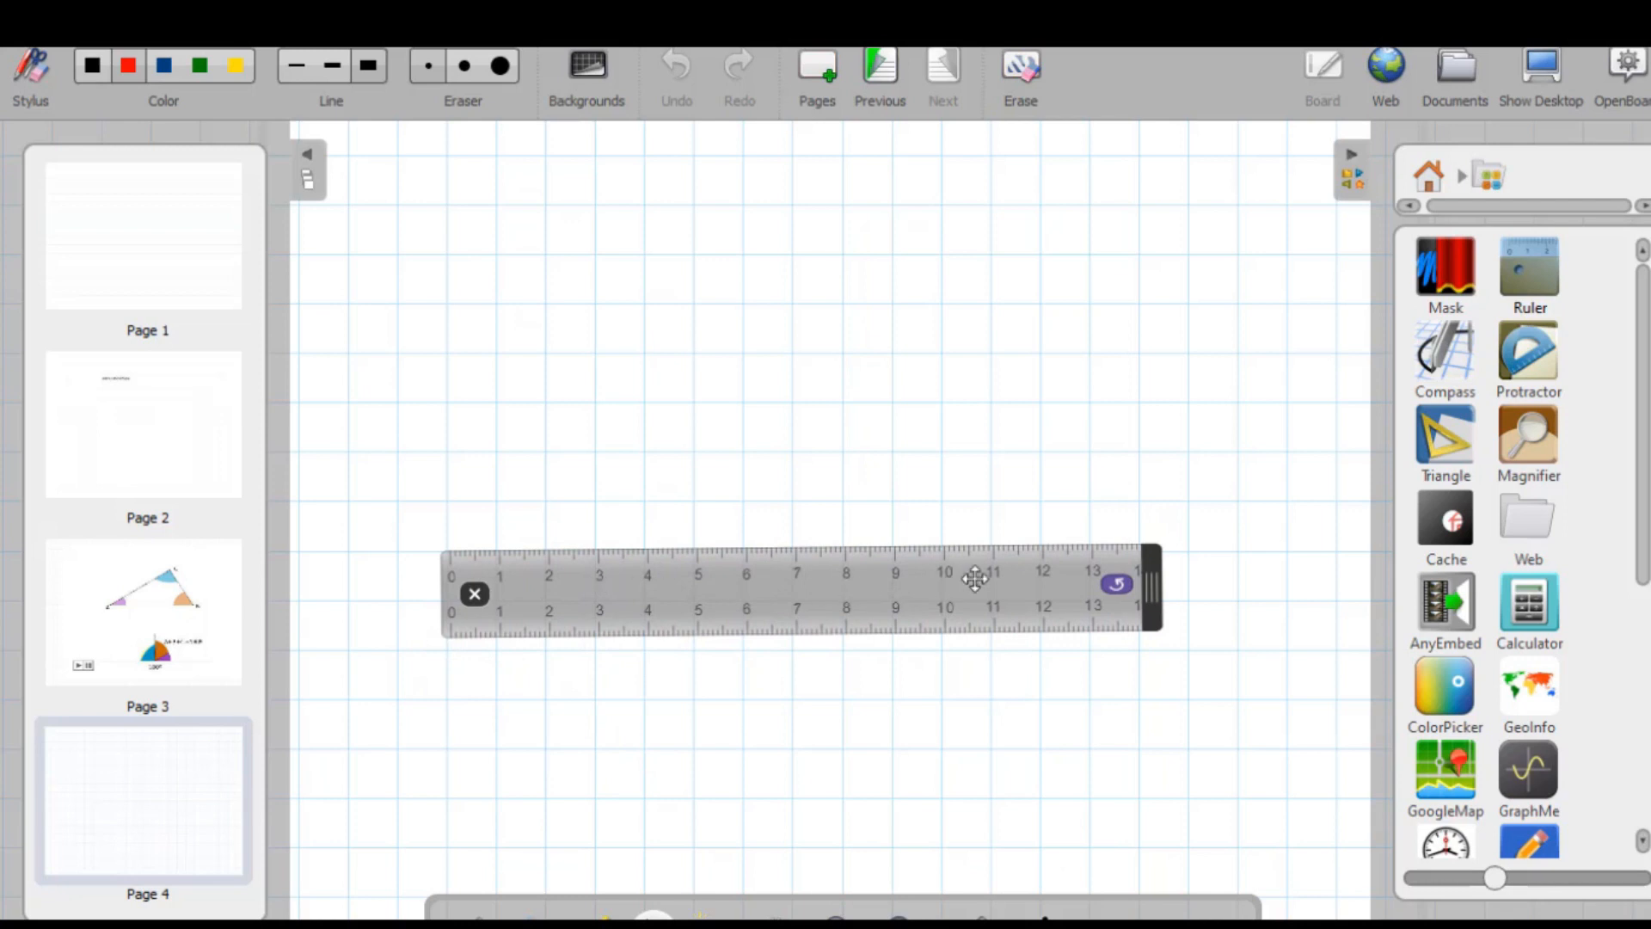
pyautogui.moveTo(1117, 584)
pyautogui.mouseDown()
pyautogui.moveTo(1132, 663)
pyautogui.moveTo(1149, 586)
pyautogui.mouseUp()
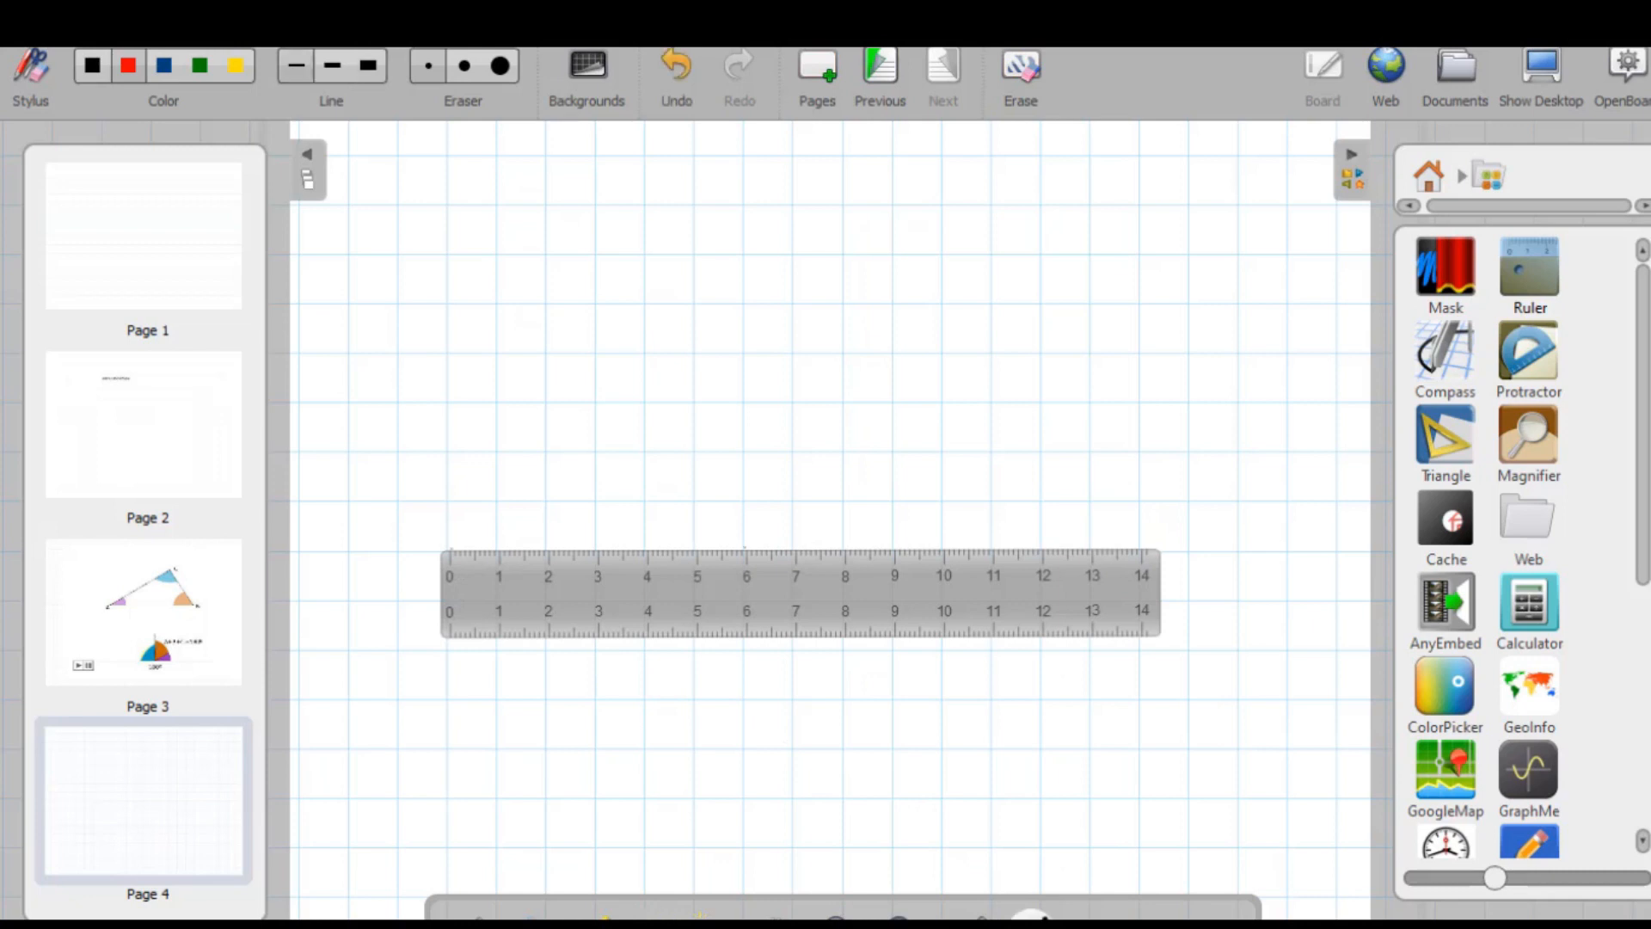
# Step: Mark the ruler from 0 to 6, then draw a red line from 0 to 6
pyautogui.click(592, 916)
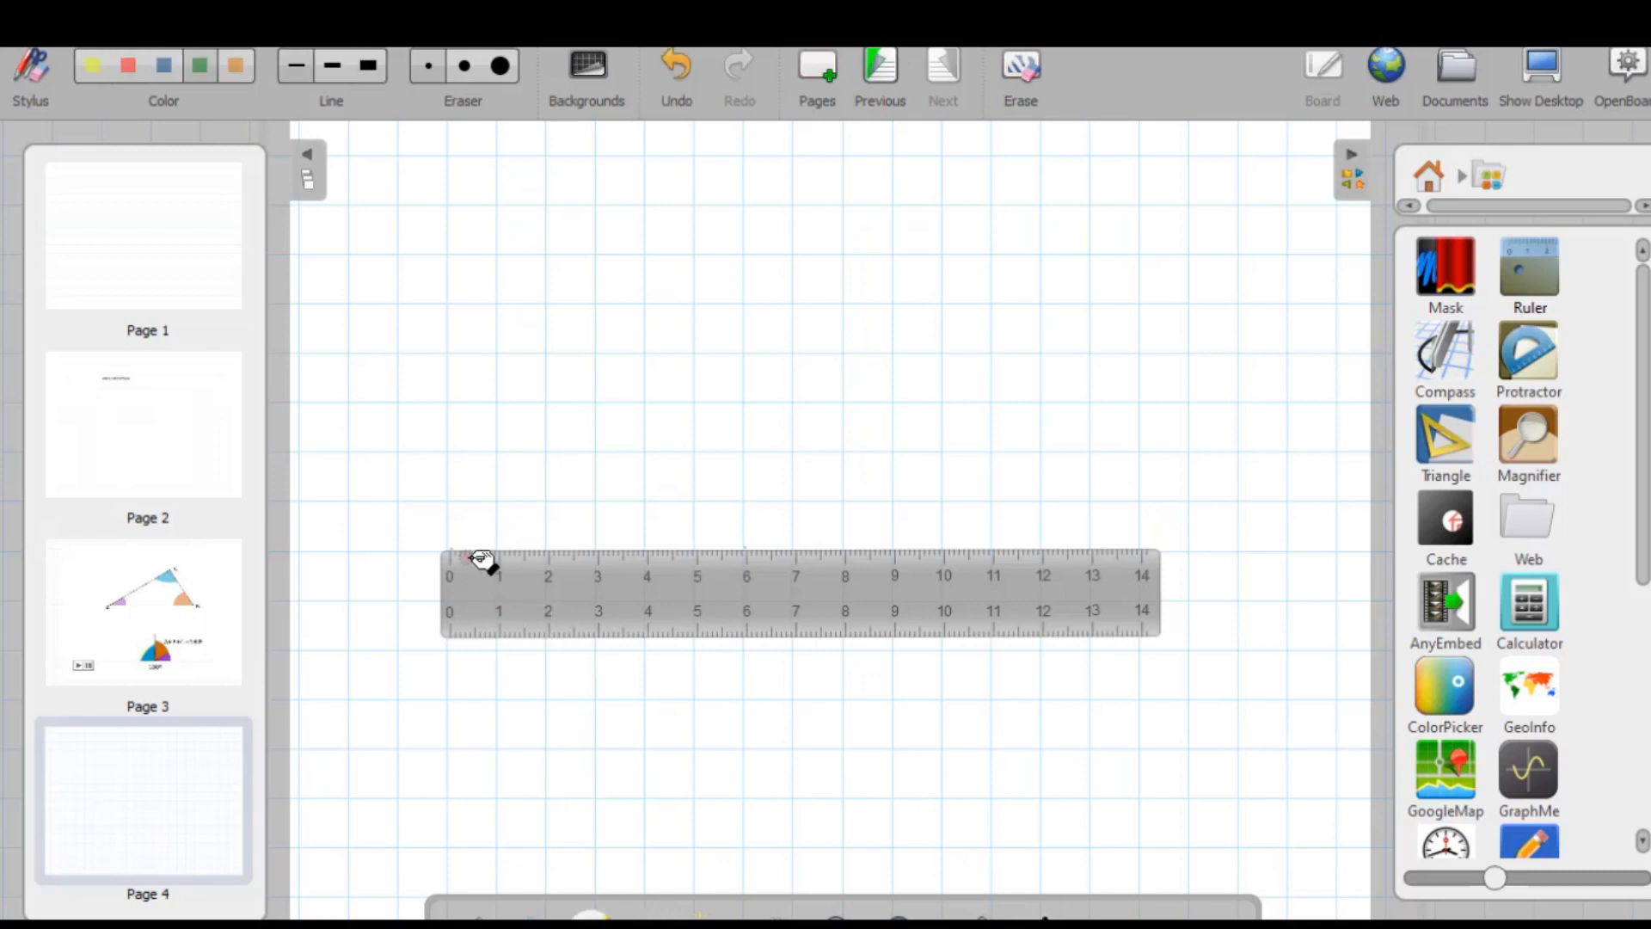
pyautogui.moveTo(453, 547); pyautogui.dragTo(747, 546)
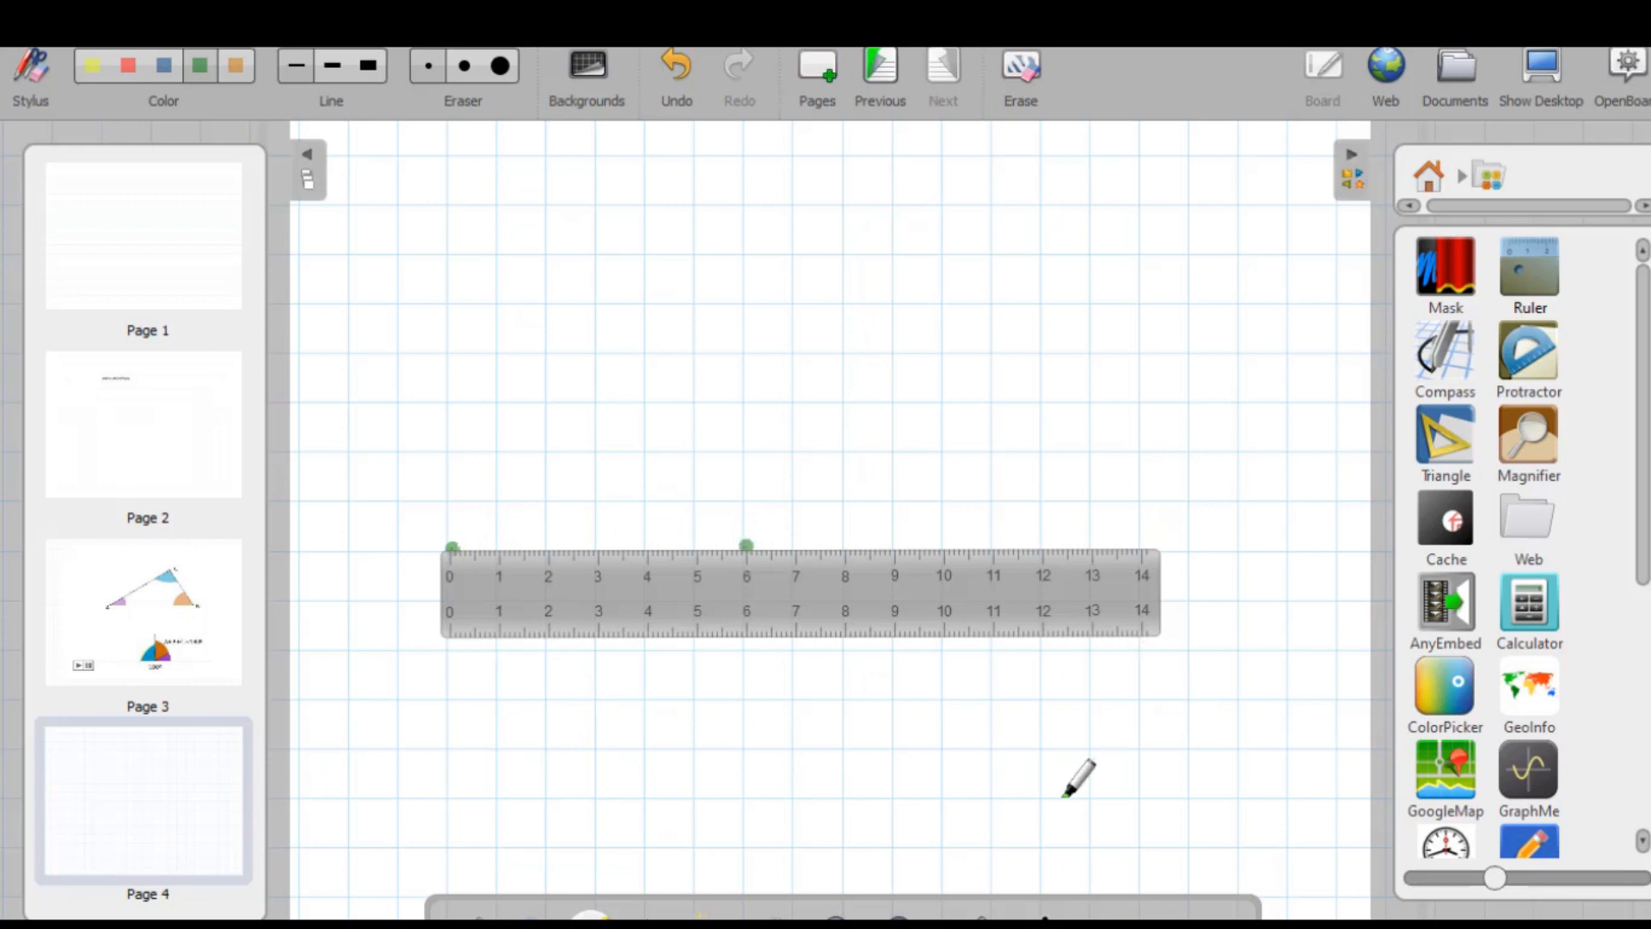
pyautogui.click(1036, 913)
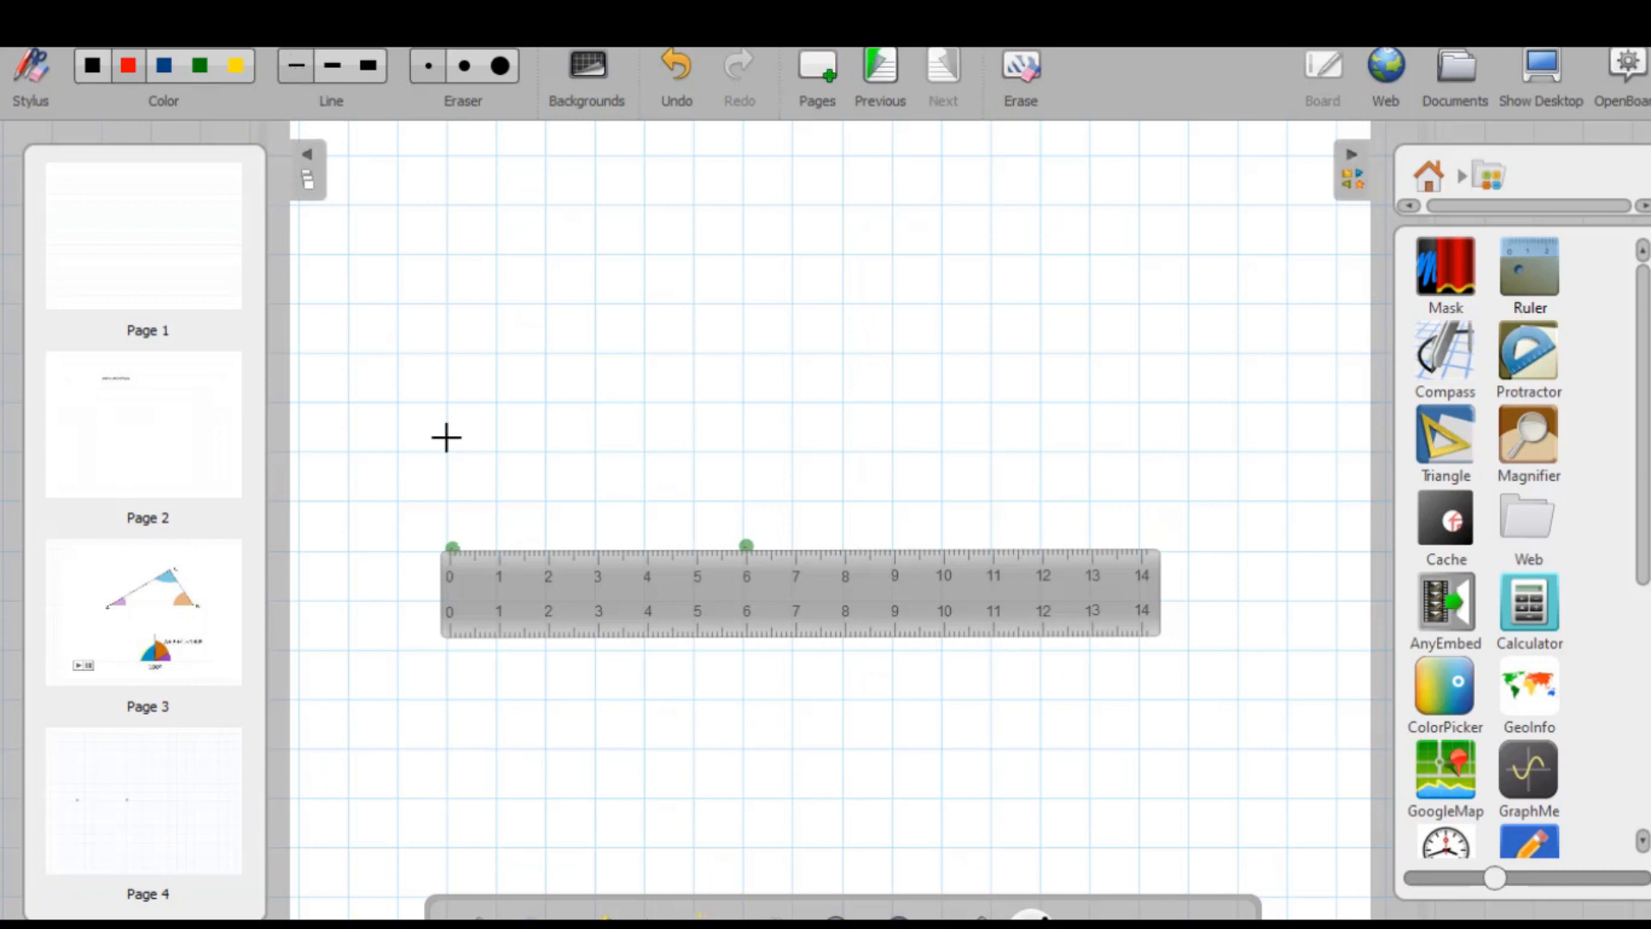
pyautogui.moveTo(452, 546); pyautogui.dragTo(745, 546)
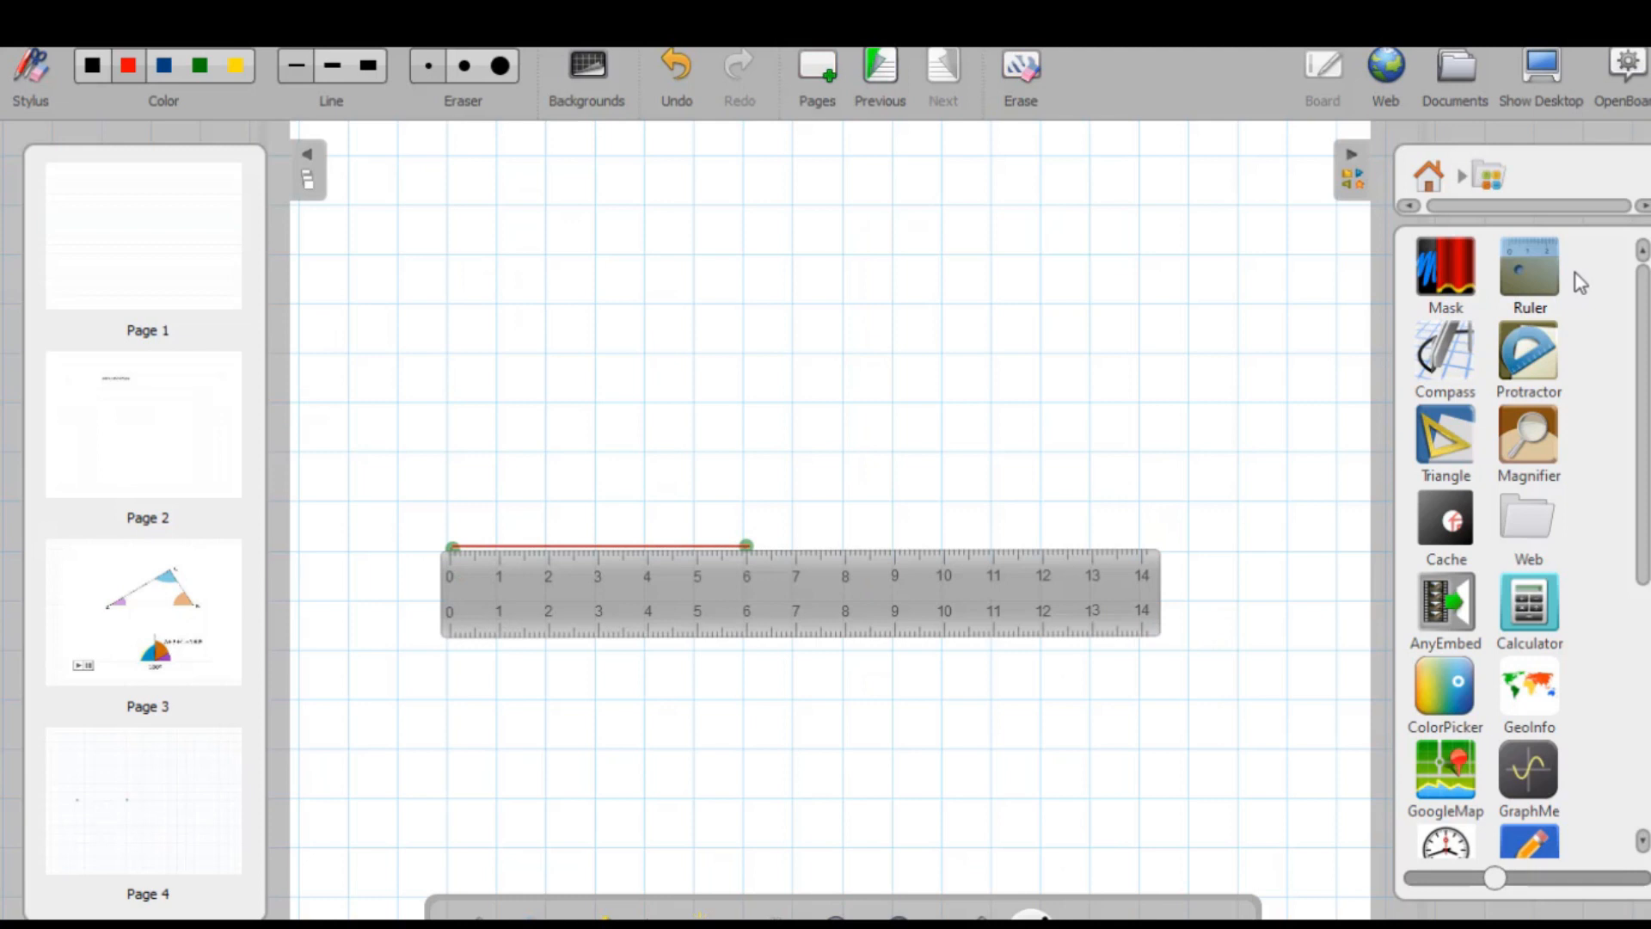
# Step: Place a compass and set its opening at the red line's left end
pyautogui.moveTo(1460, 350); pyautogui.dragTo(793, 426)
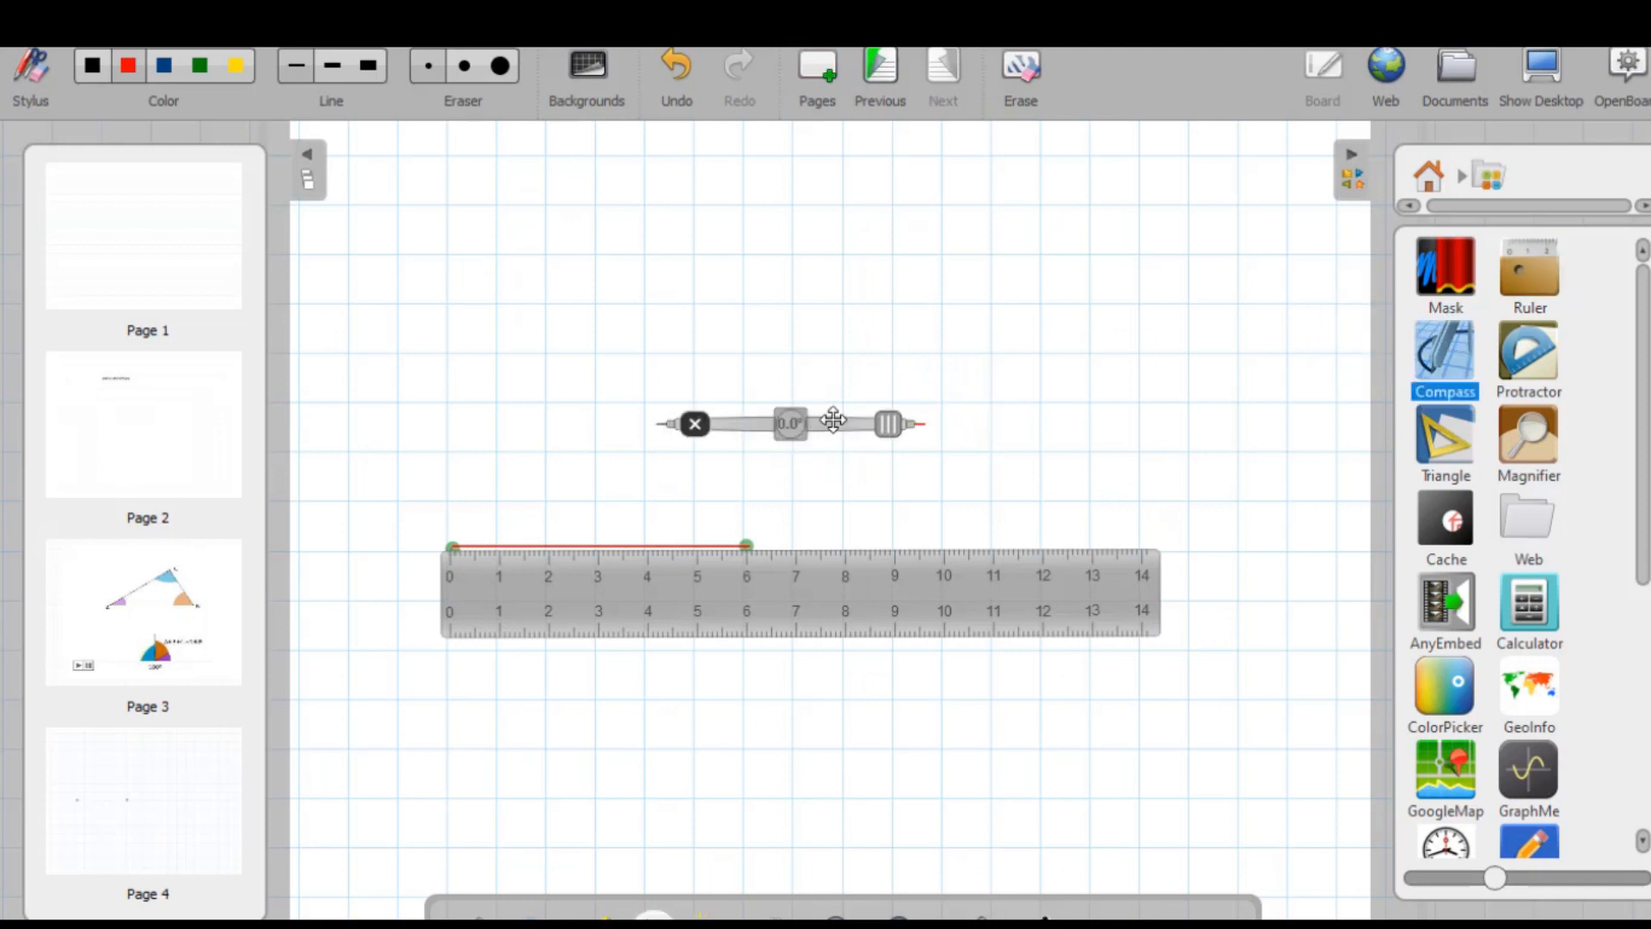
pyautogui.moveTo(888, 423); pyautogui.dragTo(845, 423)
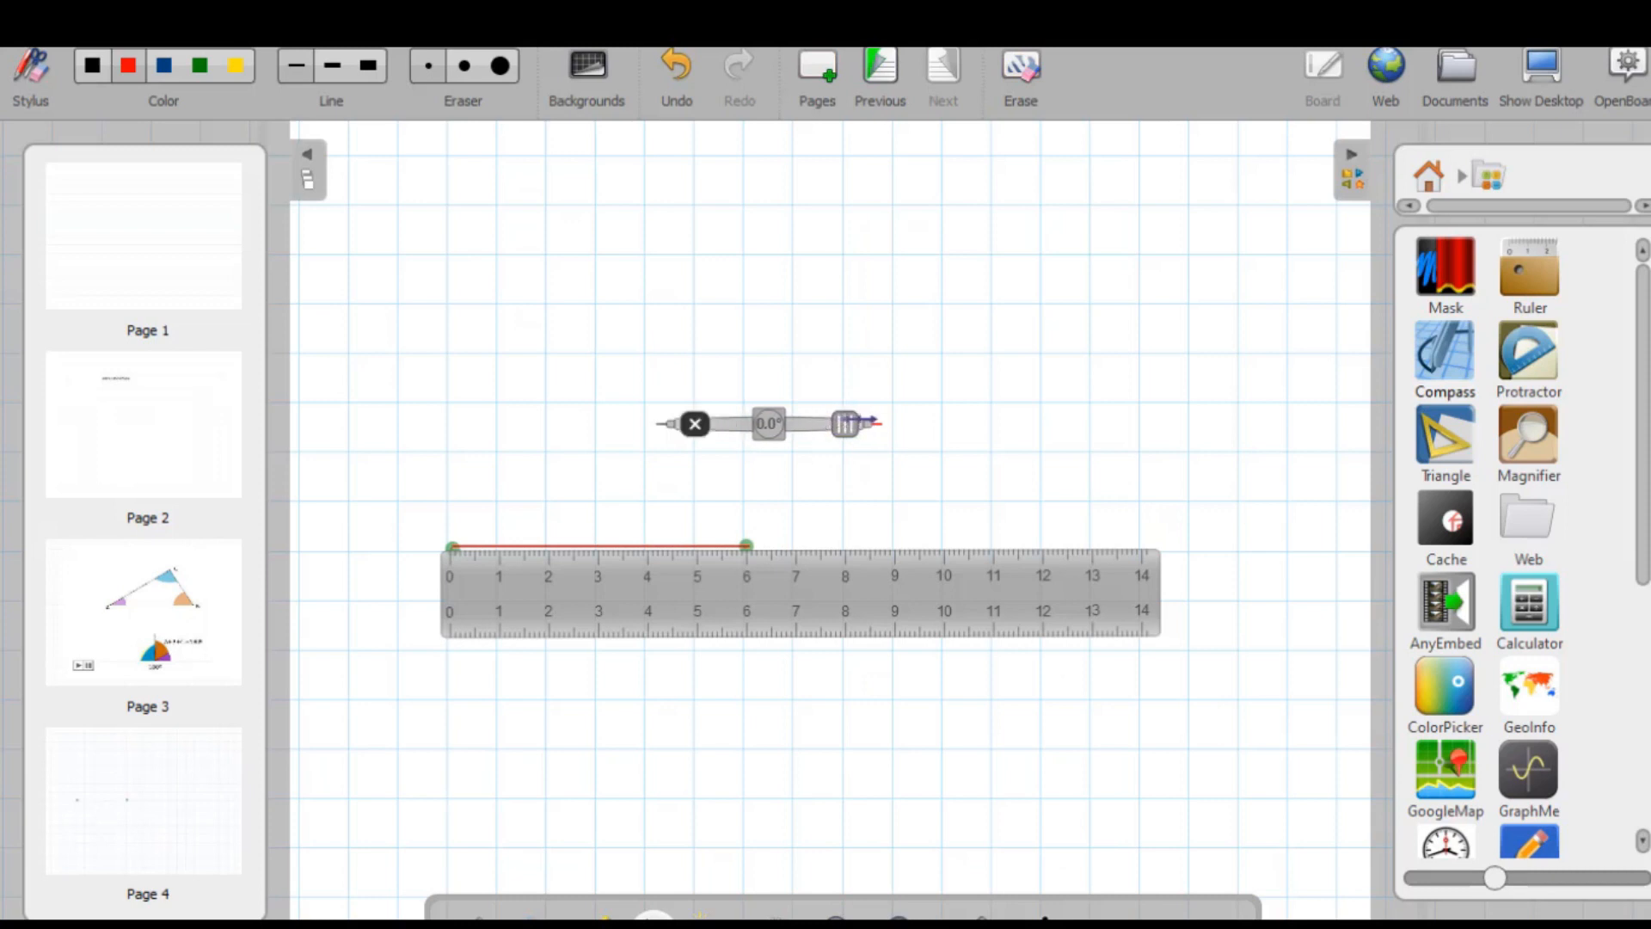
pyautogui.moveTo(797, 425); pyautogui.dragTo(600, 546)
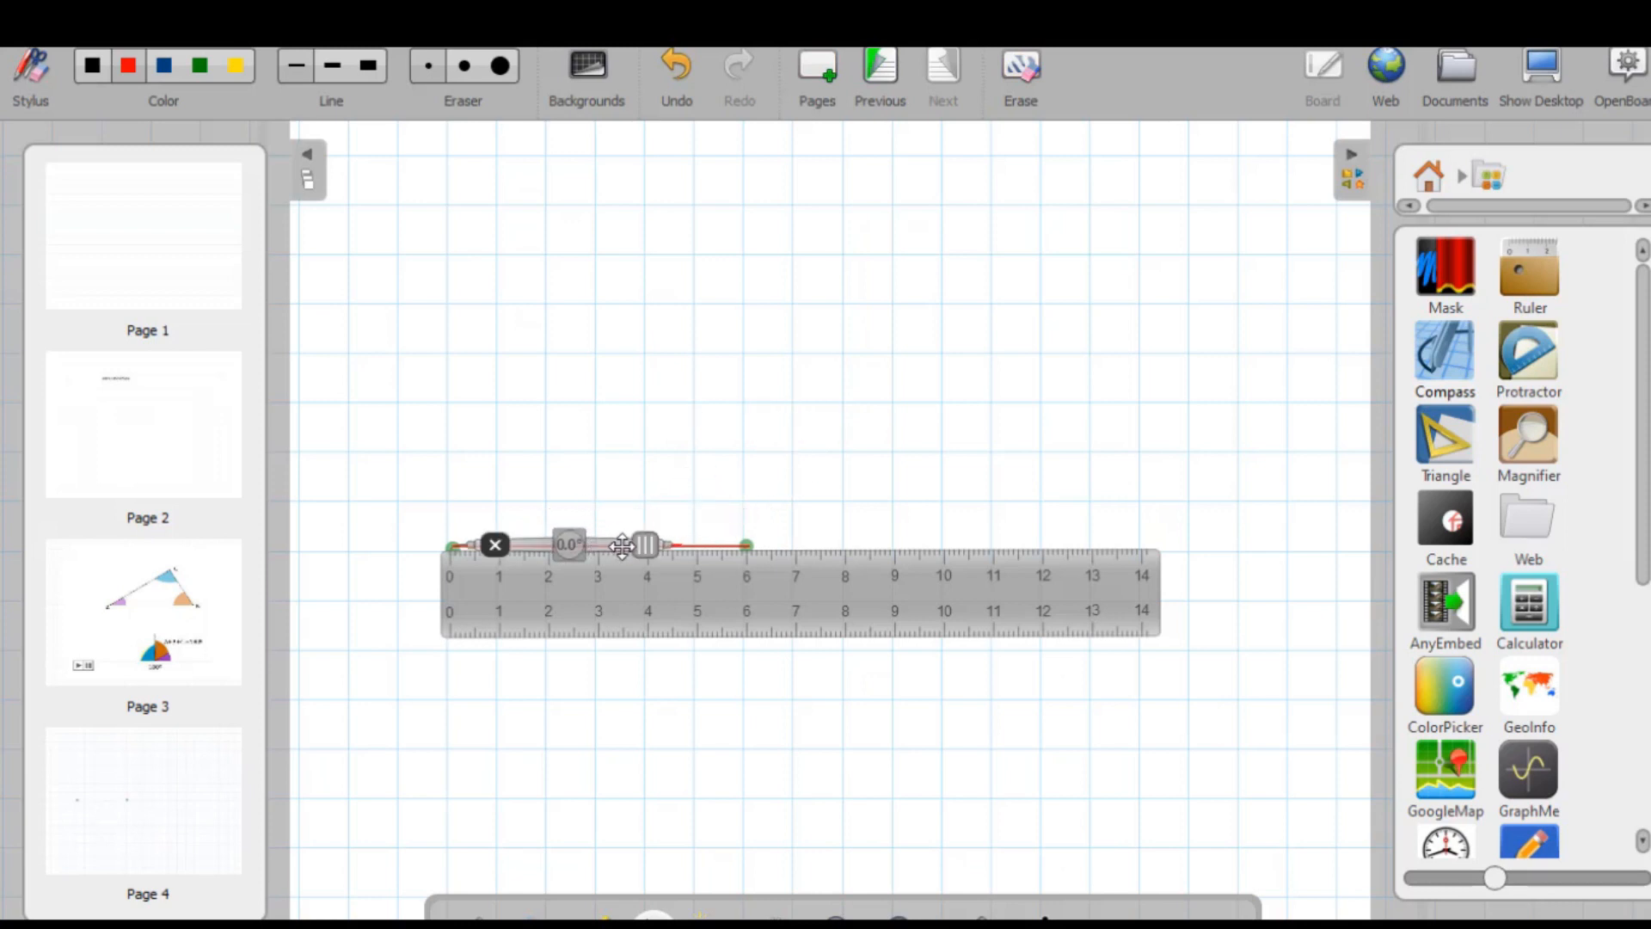
pyautogui.moveTo(645, 545); pyautogui.dragTo(615, 545)
# Step: Remove the ruler, draw a red arc around the line's left end, and remove the compass
pyautogui.click(474, 592)
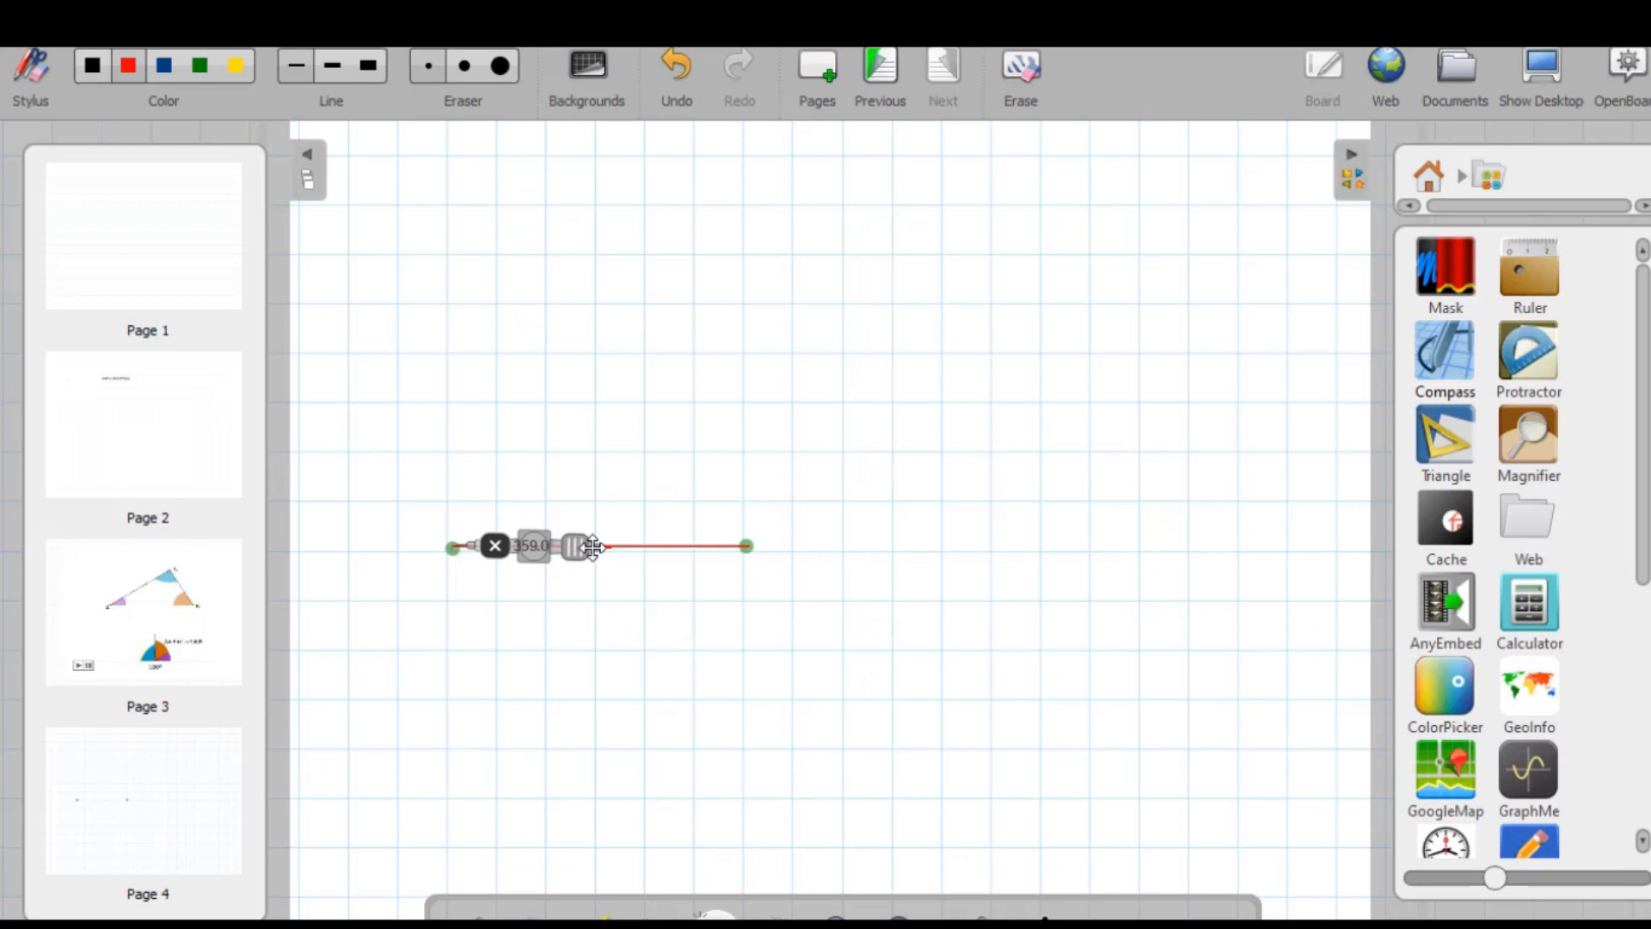
pyautogui.moveTo(604, 546)
pyautogui.mouseDown()
pyautogui.moveTo(577, 461)
pyautogui.moveTo(479, 398)
pyautogui.moveTo(370, 420)
pyautogui.moveTo(308, 492)
pyautogui.moveTo(301, 547)
pyautogui.mouseUp()
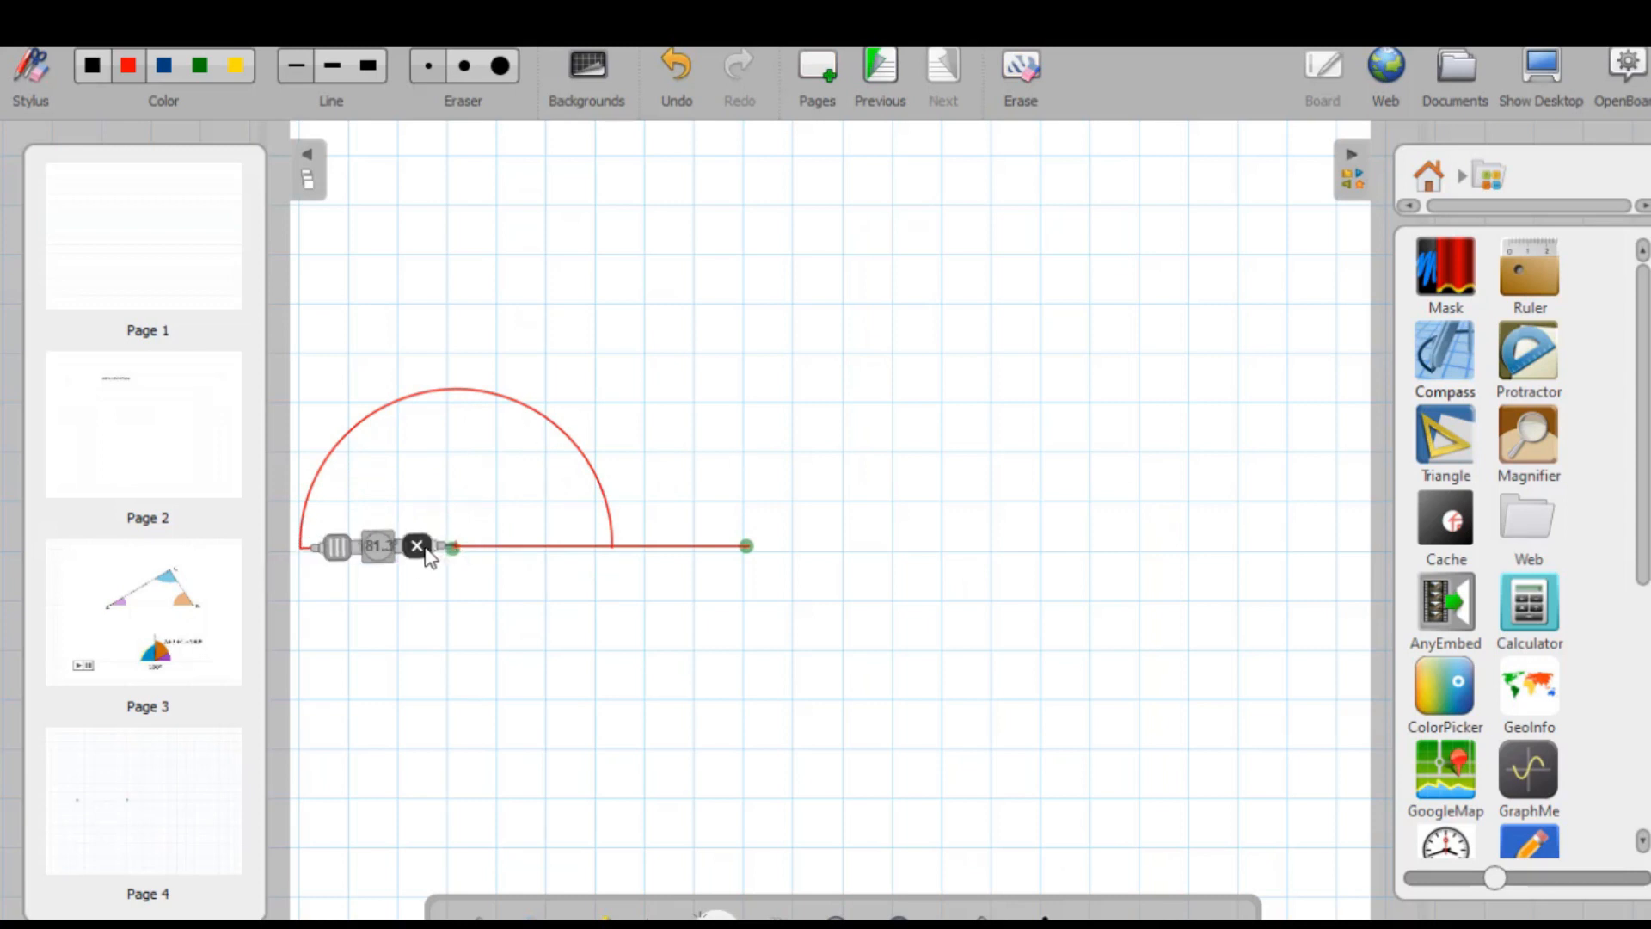
pyautogui.click(420, 547)
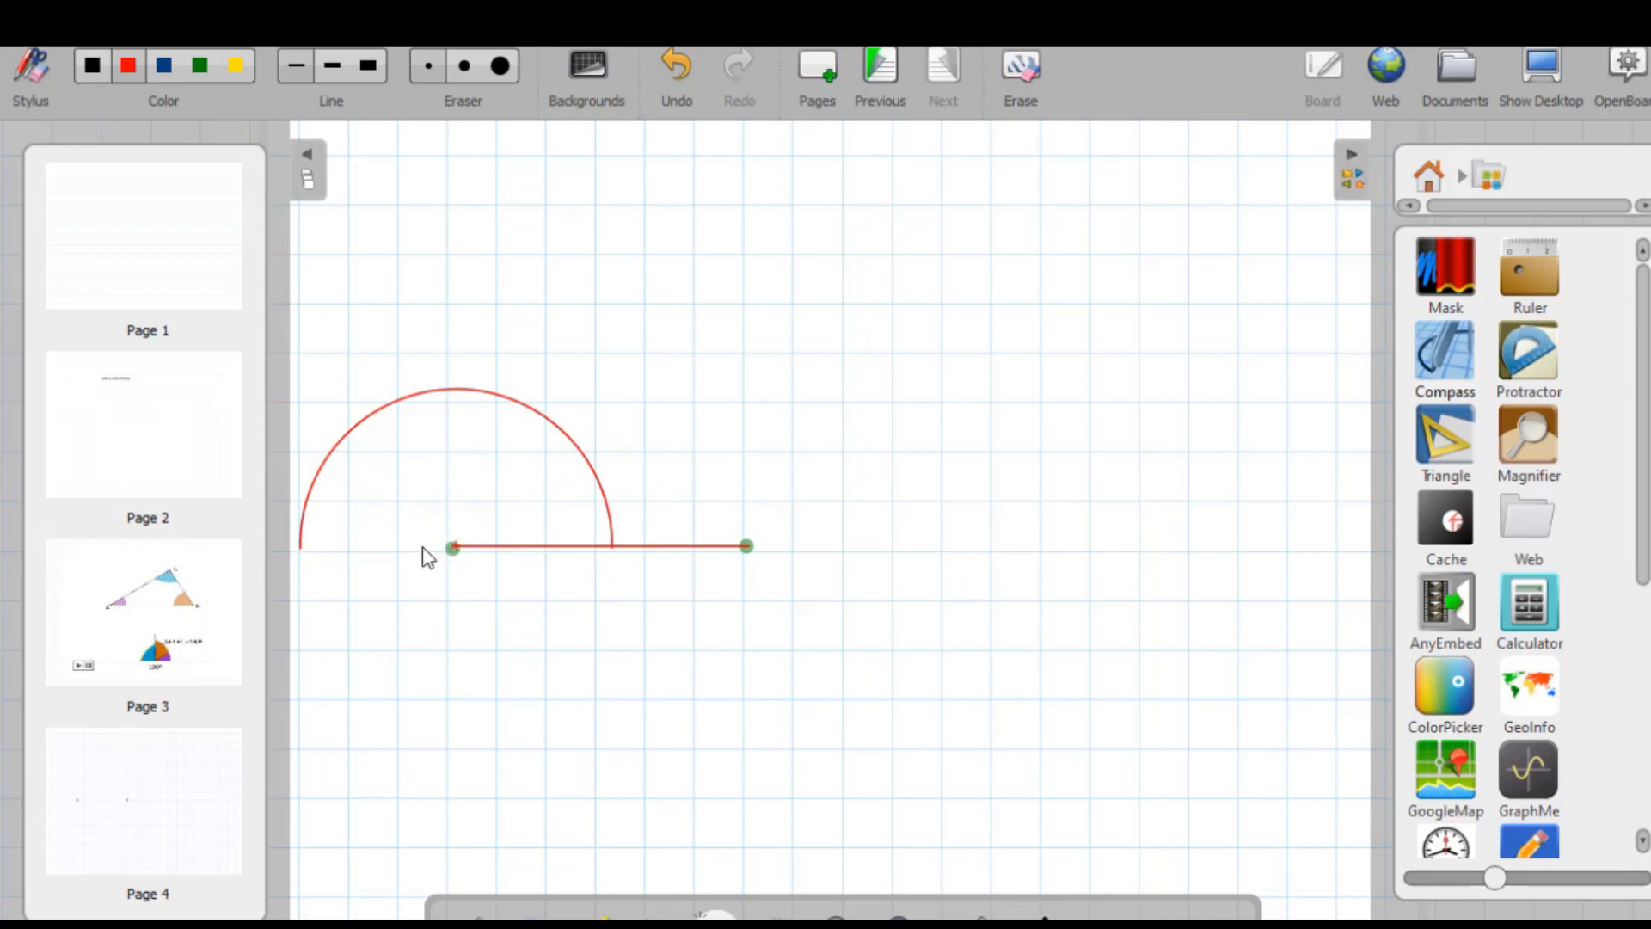
# Step: Place a protractor over the red semicircle, resize it, and move it right
pyautogui.click(1532, 358)
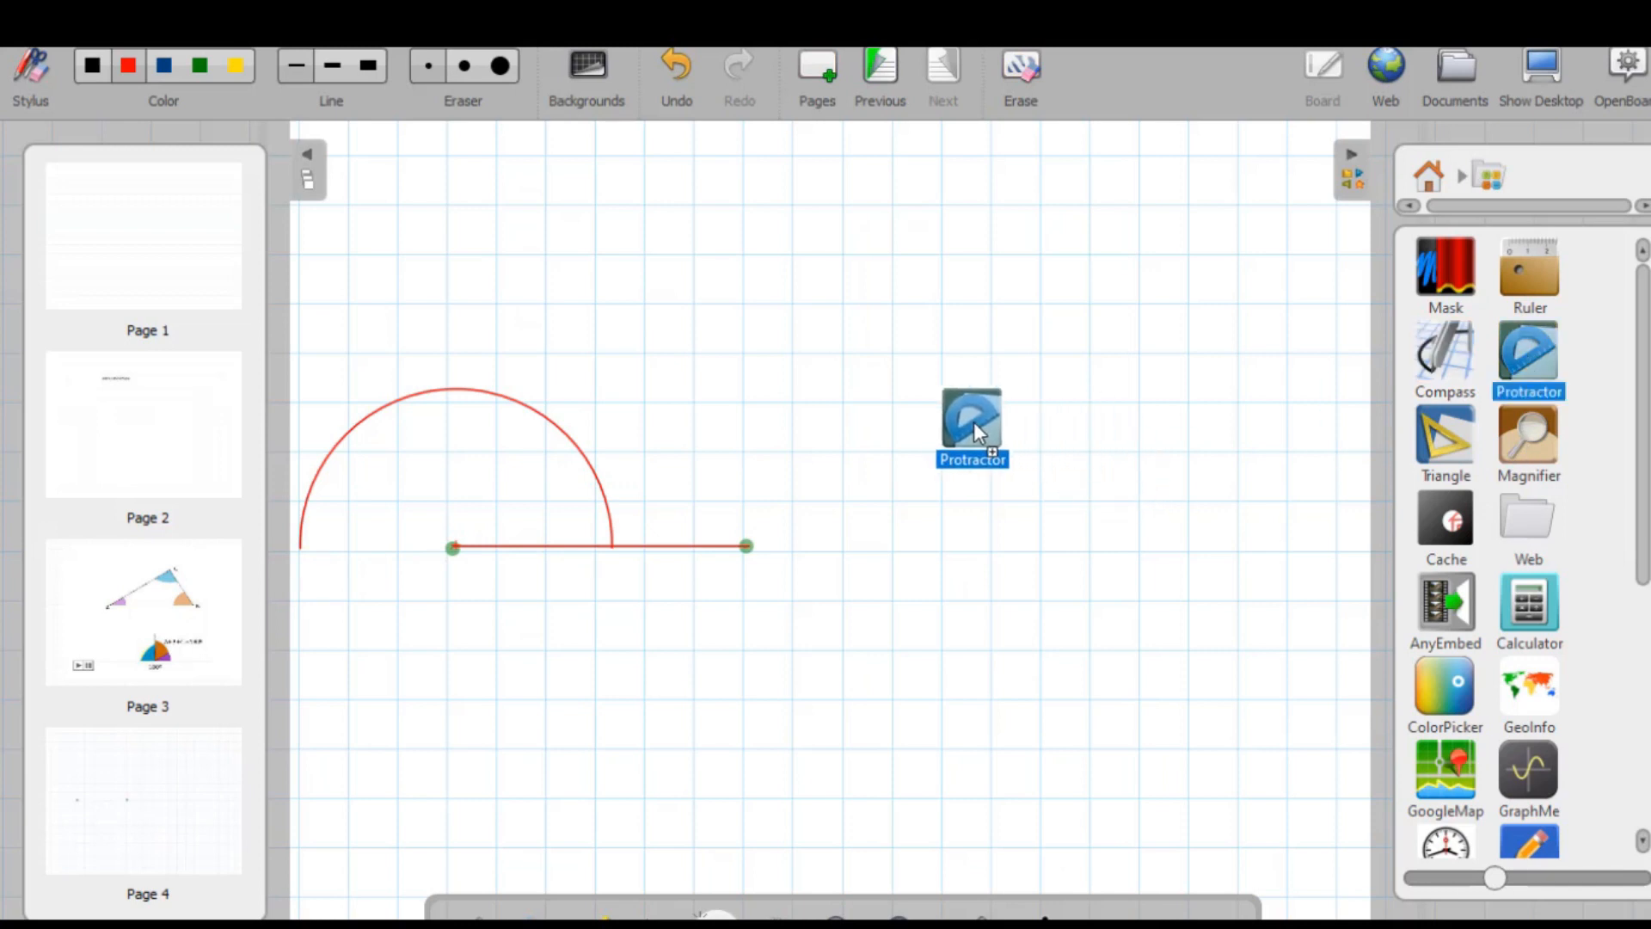
pyautogui.moveTo(974, 421); pyautogui.dragTo(965, 421)
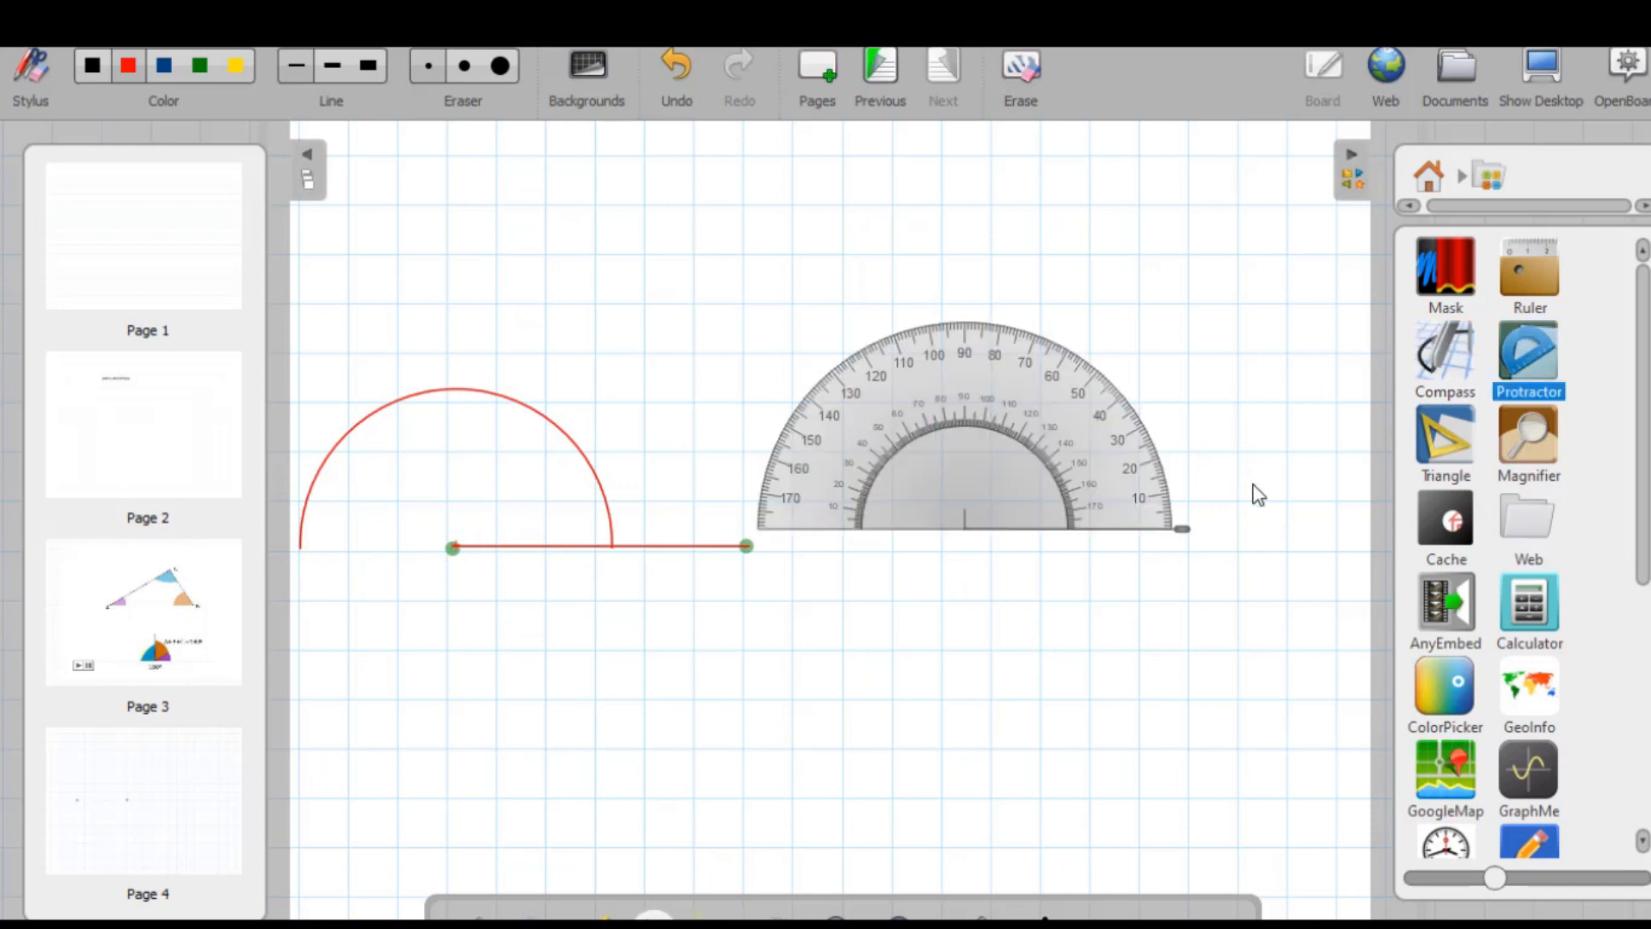
pyautogui.moveTo(1087, 435)
pyautogui.mouseDown()
pyautogui.moveTo(952, 395)
pyautogui.moveTo(1036, 369)
pyautogui.moveTo(1121, 417)
pyautogui.moveTo(1092, 404)
pyautogui.mouseUp()
pyautogui.moveTo(985, 405); pyautogui.dragTo(645, 419)
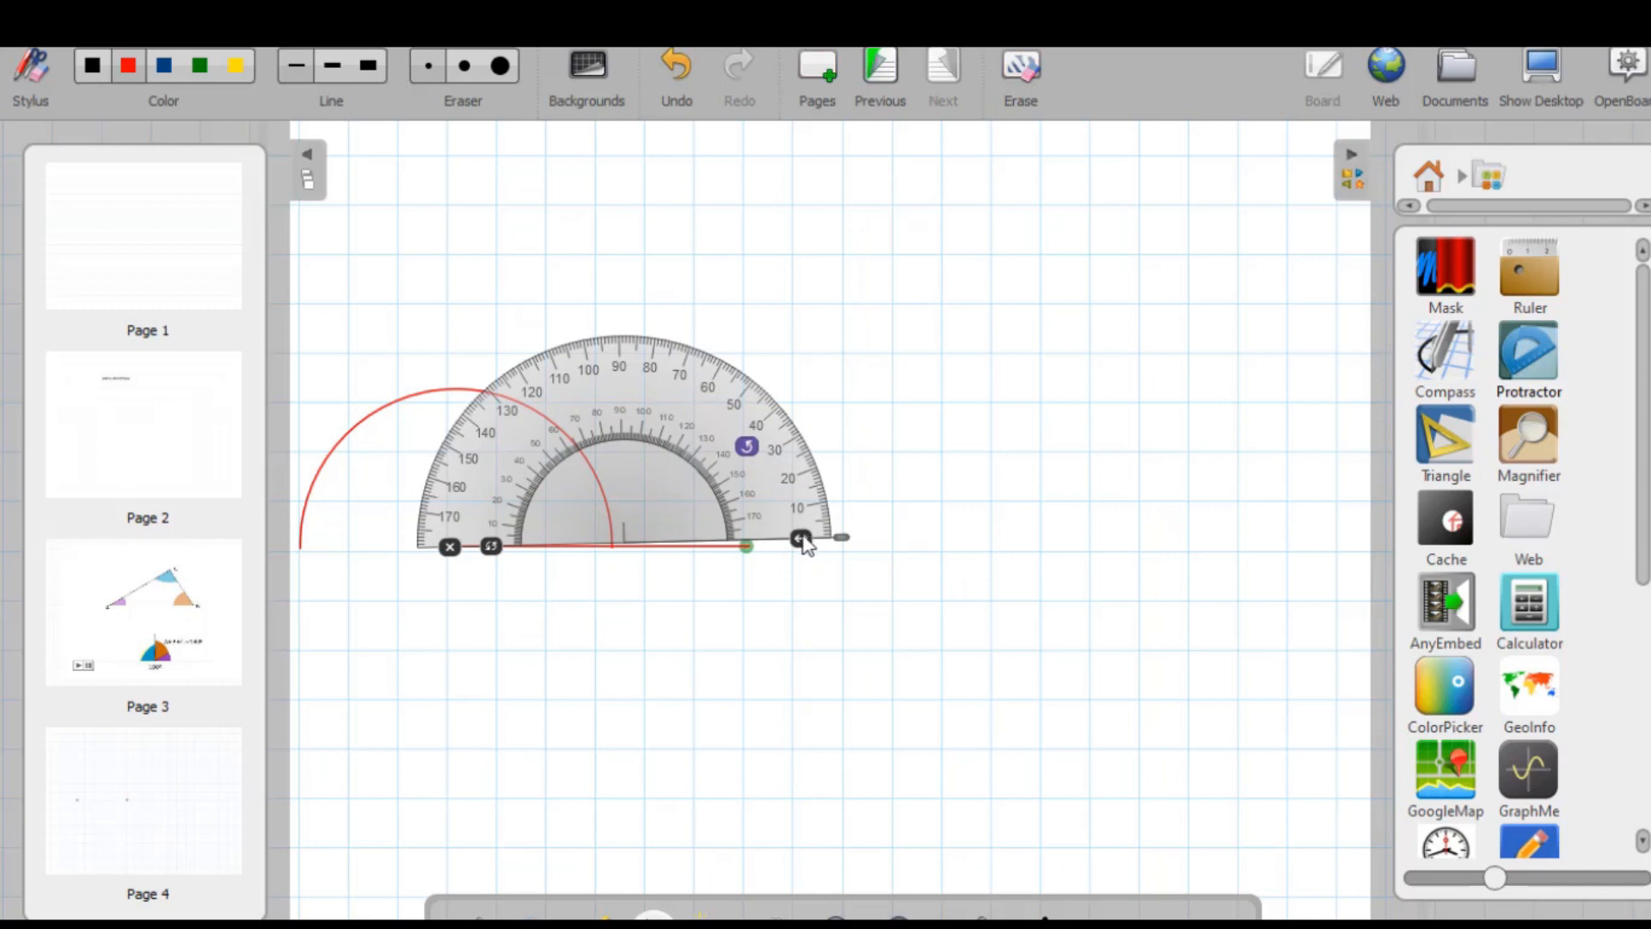
pyautogui.moveTo(782, 547); pyautogui.dragTo(854, 473)
pyautogui.moveTo(443, 546); pyautogui.dragTo(987, 523)
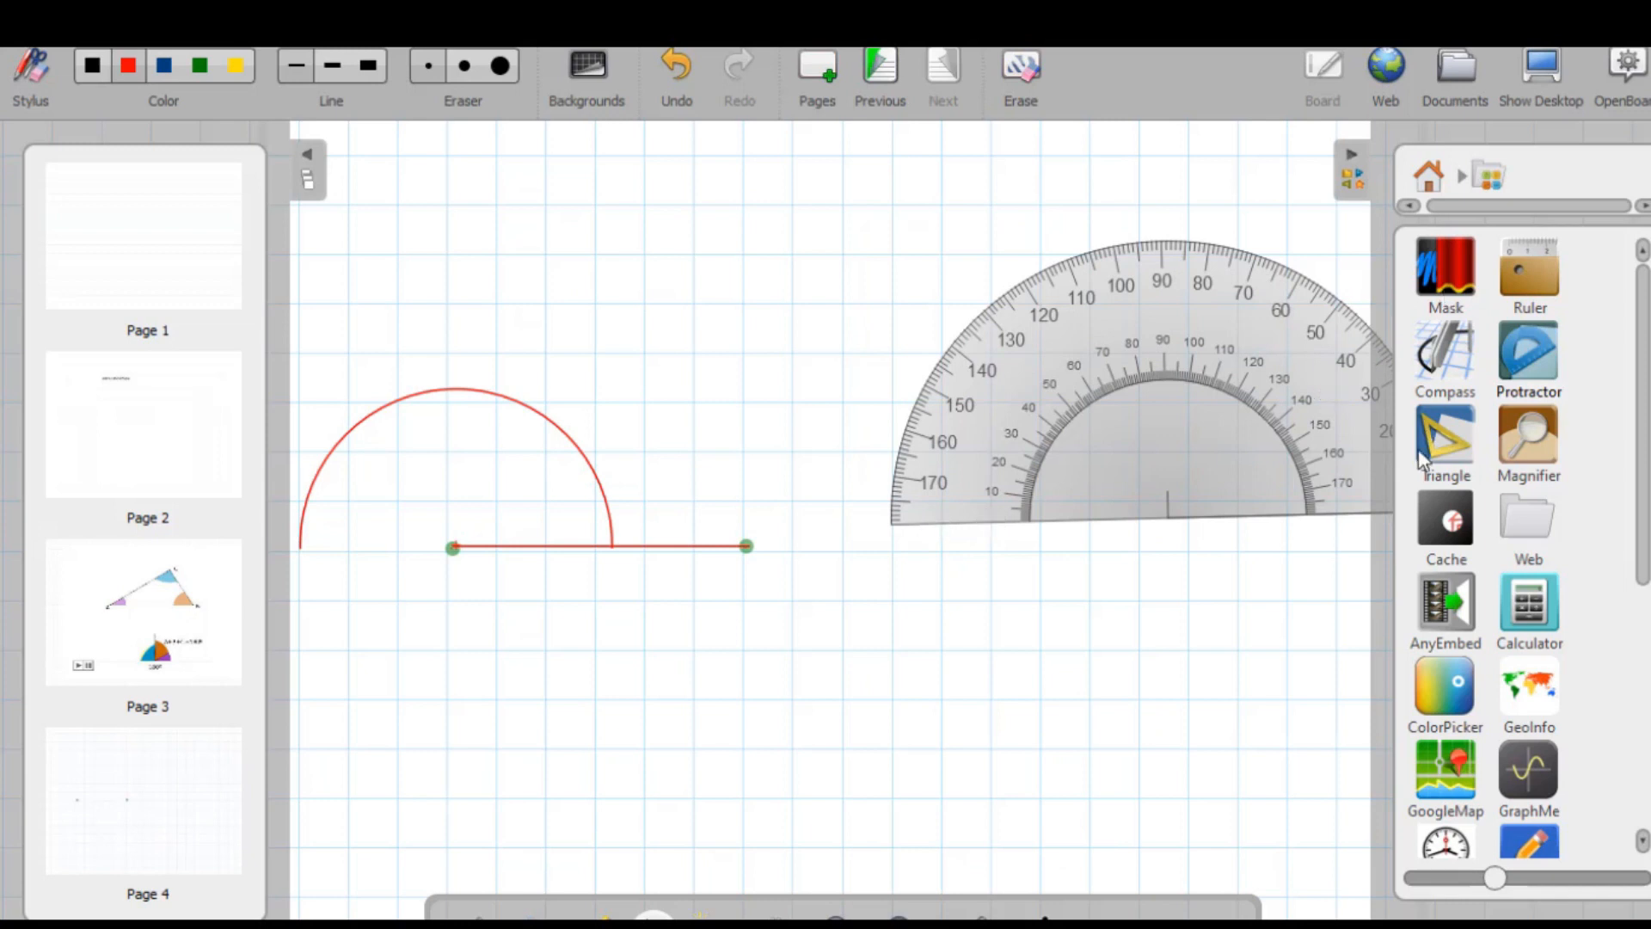
# Step: Place a set-square over the arc, rotate it, and shrink it to about half size
pyautogui.moveTo(1464, 441); pyautogui.dragTo(786, 700)
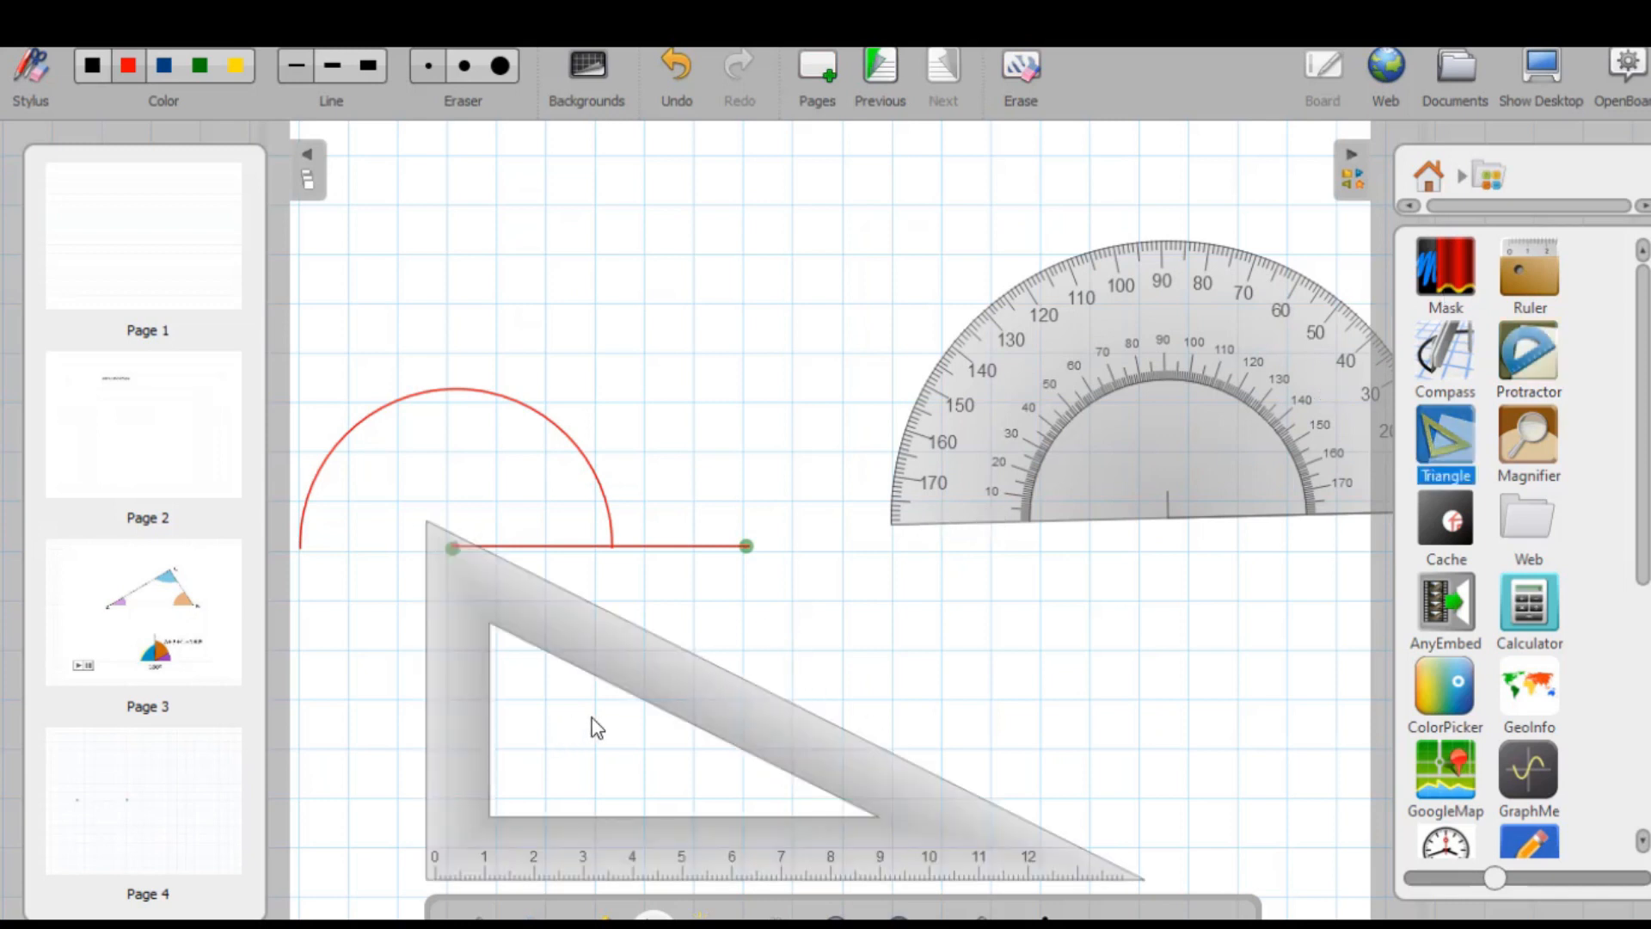
pyautogui.moveTo(633, 651); pyautogui.dragTo(663, 394)
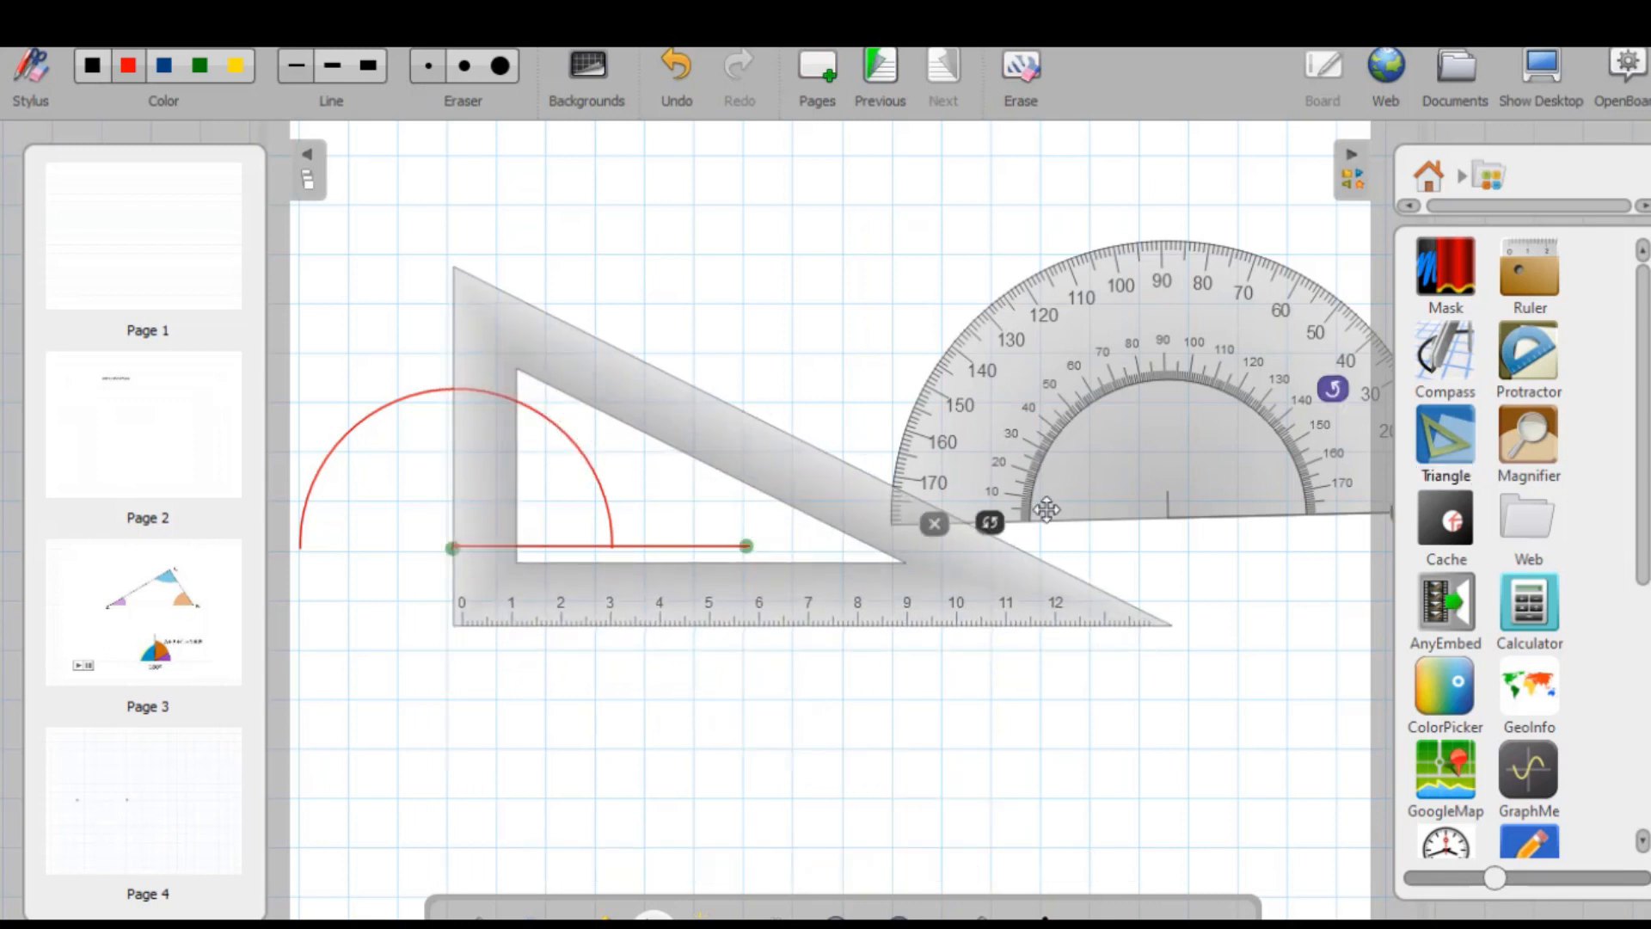
pyautogui.moveTo(939, 580); pyautogui.dragTo(942, 620)
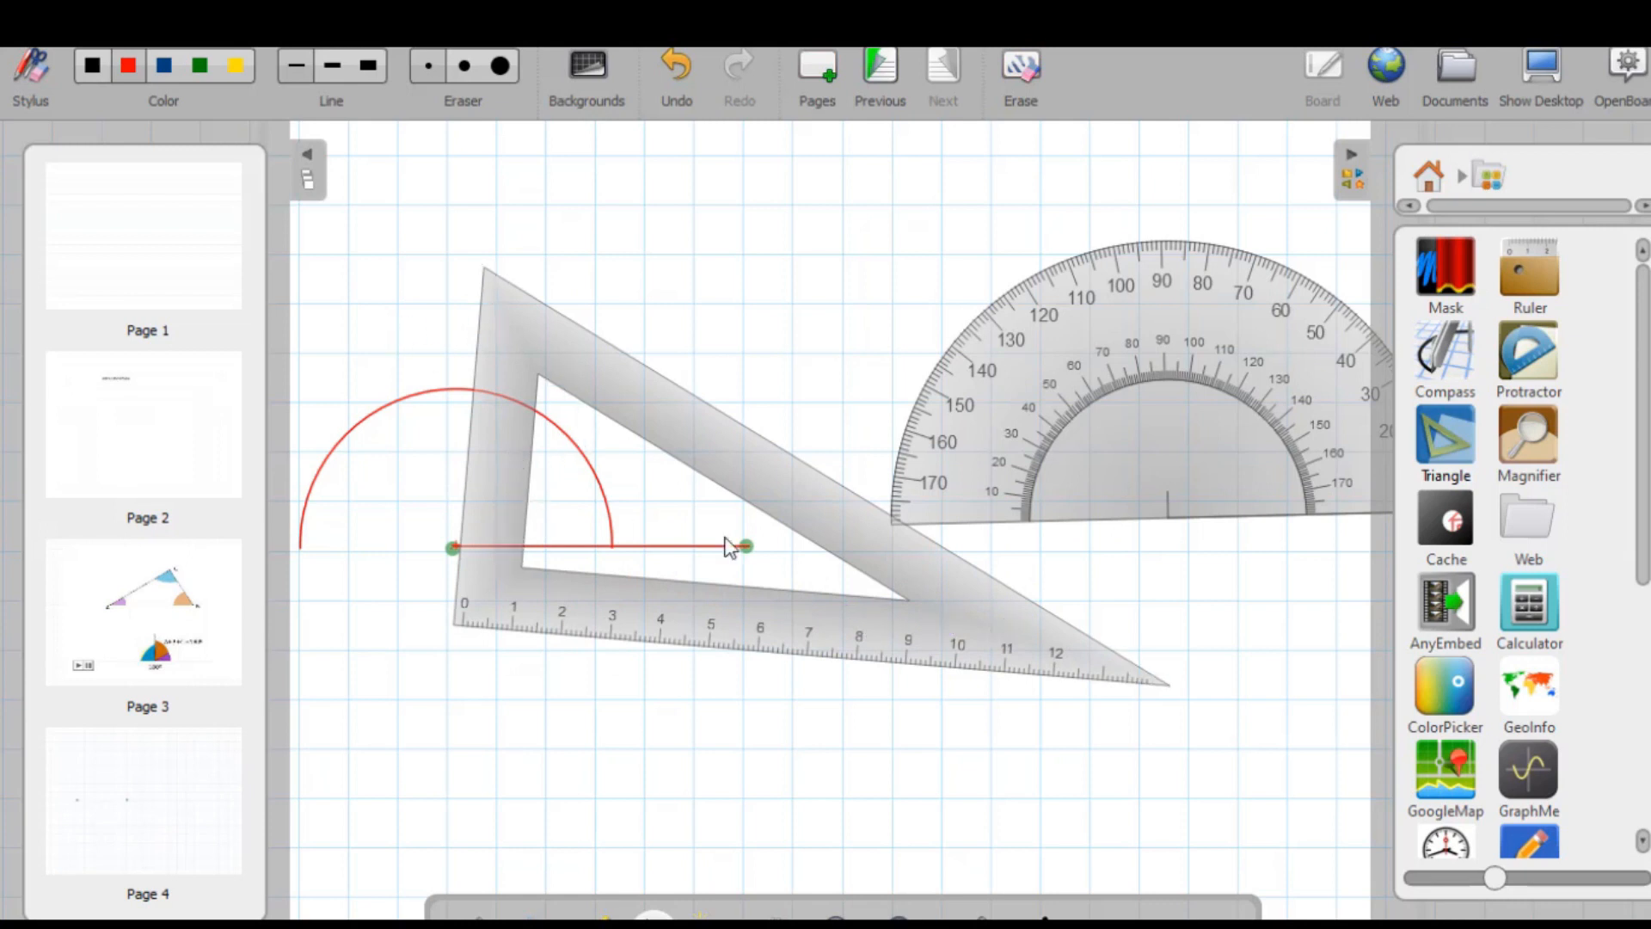
pyautogui.moveTo(1099, 660)
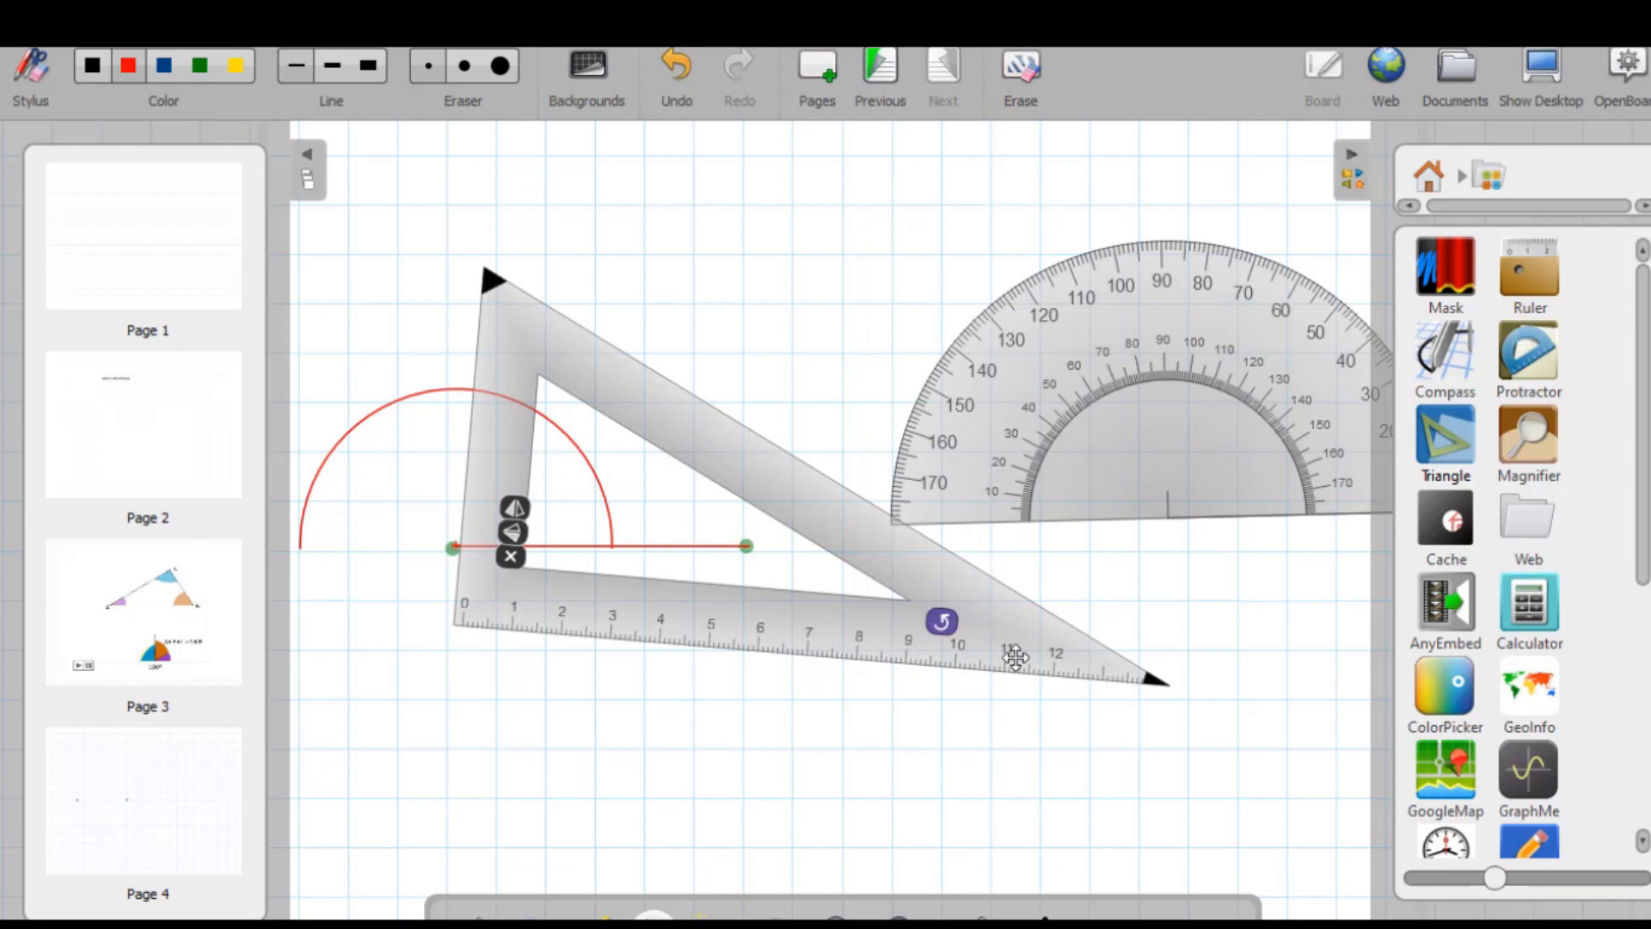
pyautogui.moveTo(1163, 686); pyautogui.dragTo(592, 483)
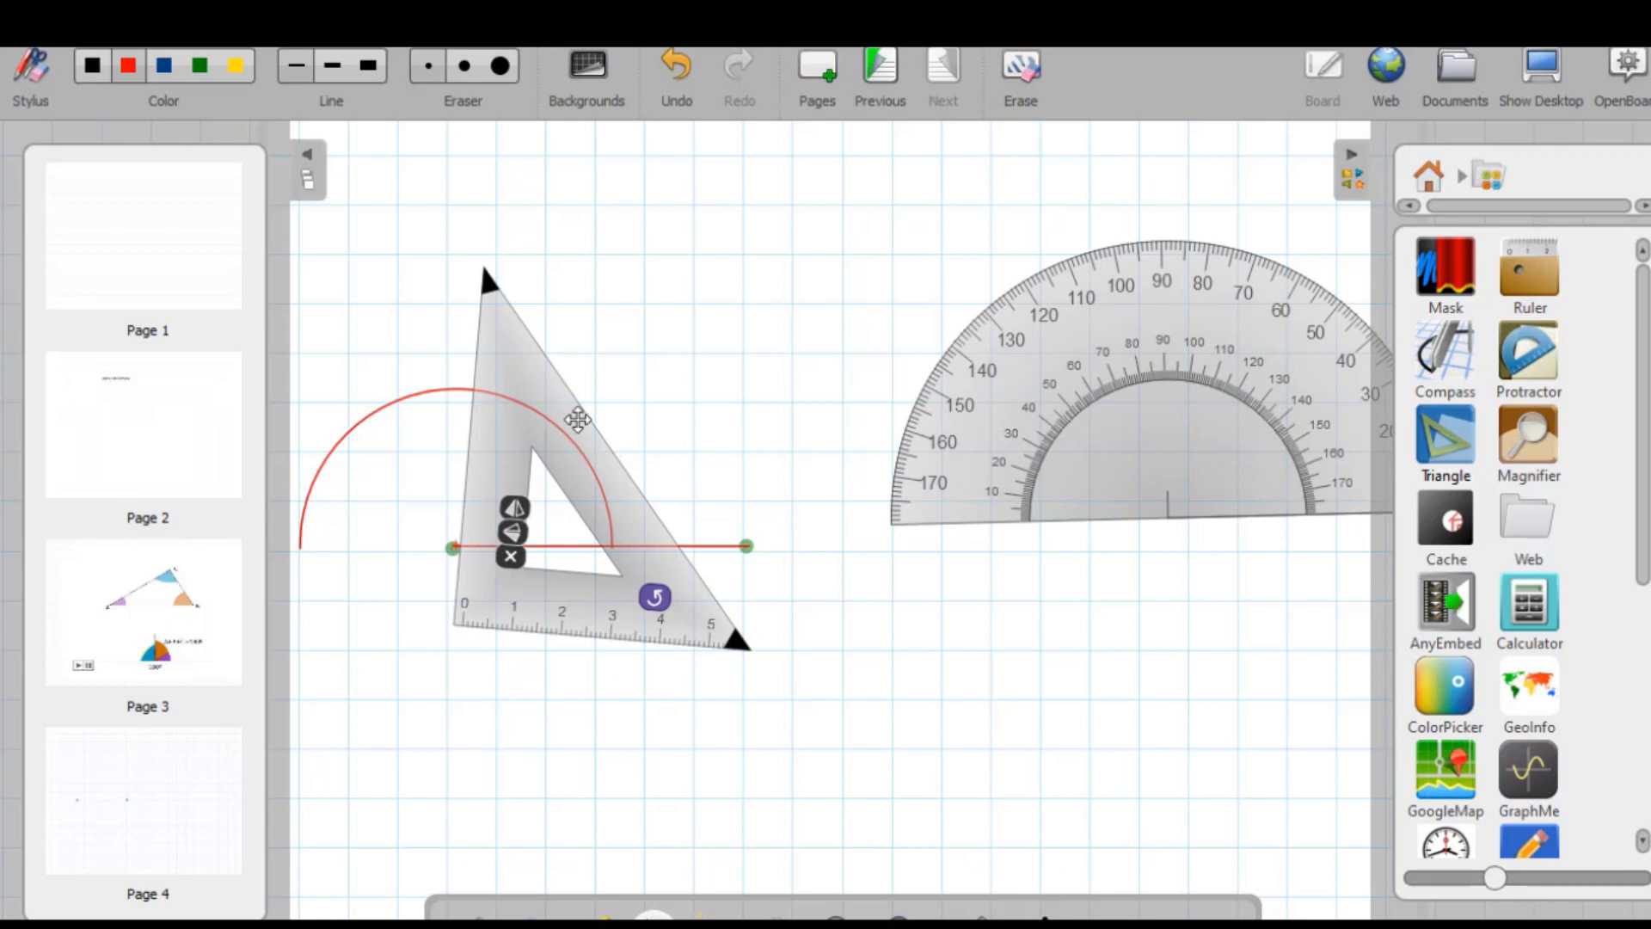
pyautogui.moveTo(488, 330); pyautogui.dragTo(1043, 545)
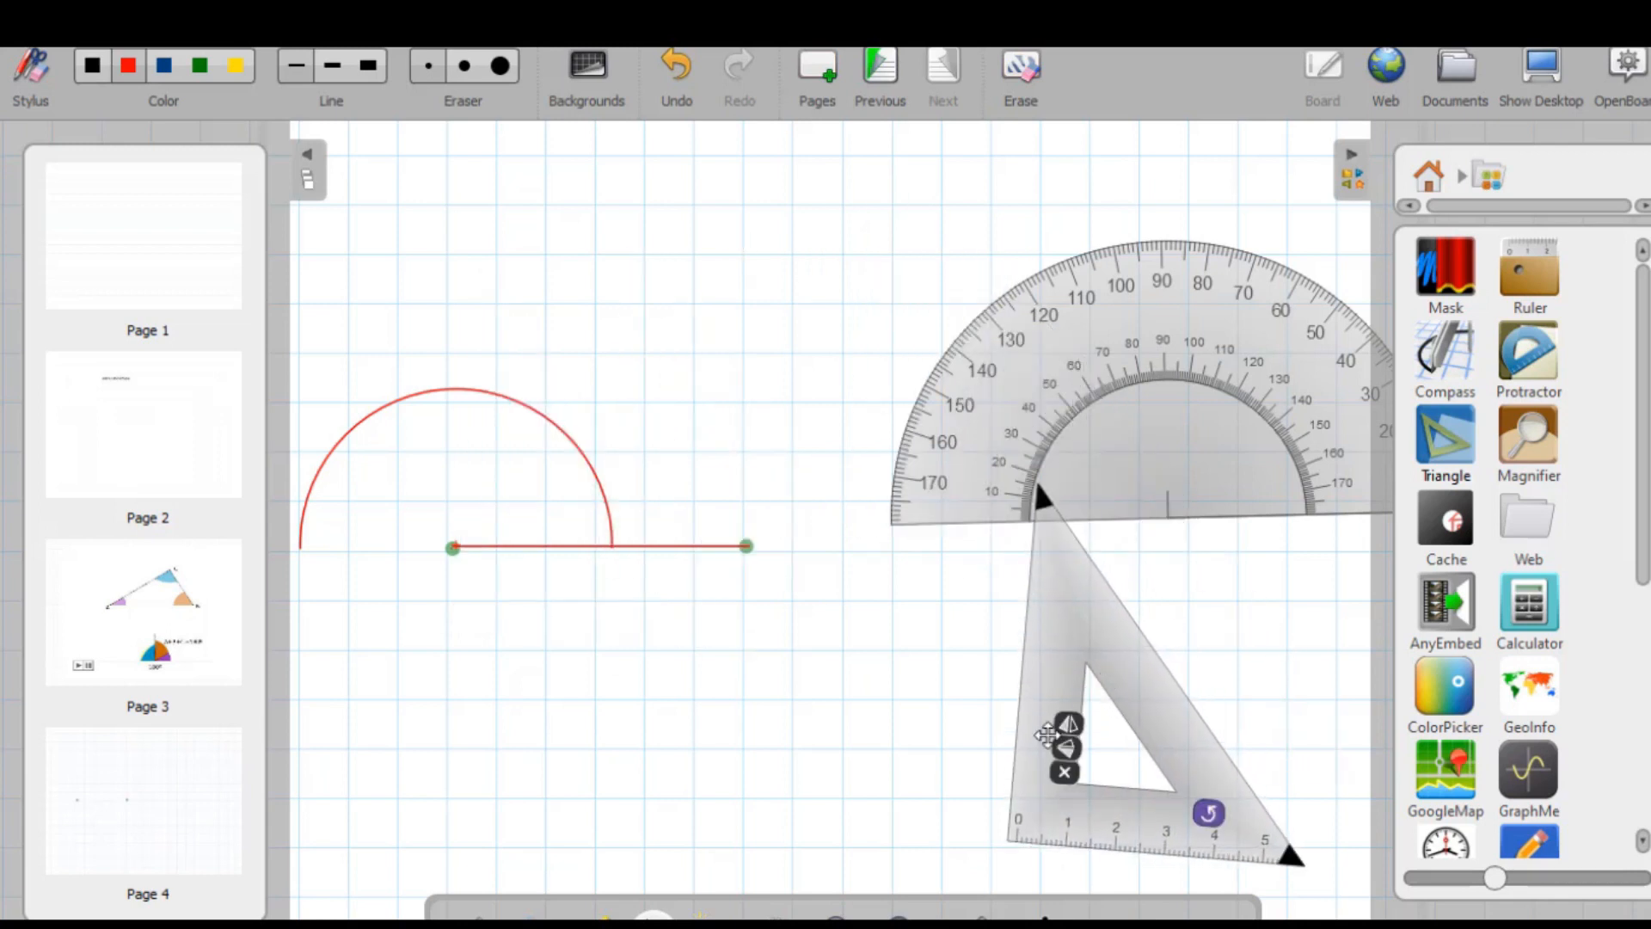
# Step: Remove the set-square and the protractor from the page
pyautogui.click(1065, 771)
pyautogui.moveTo(995, 280)
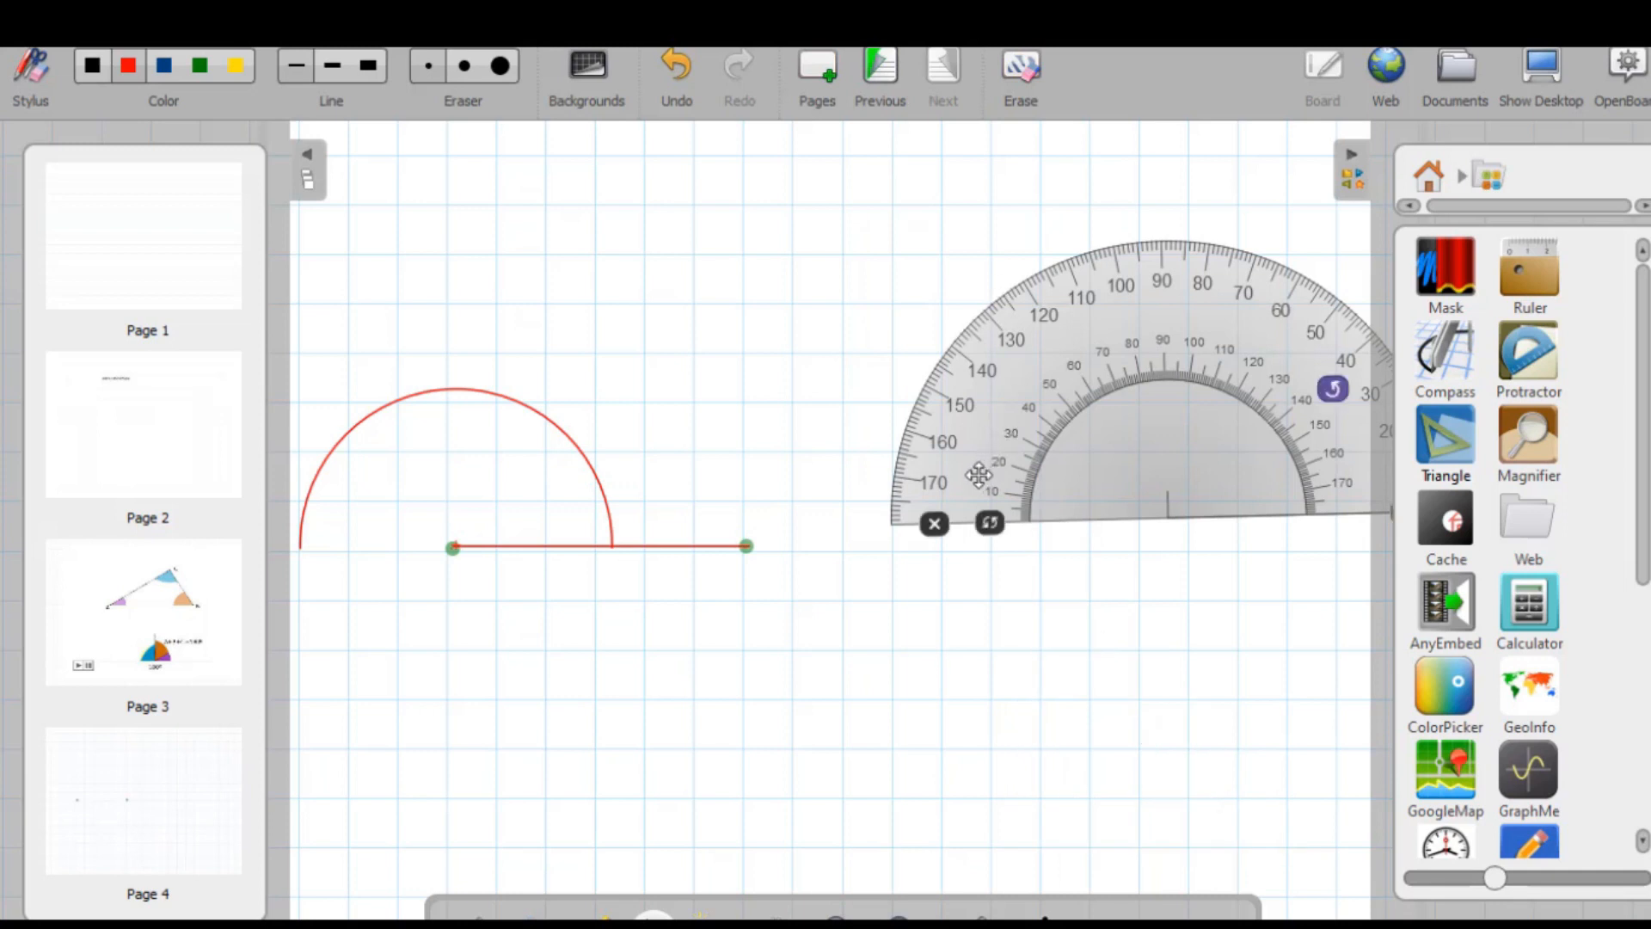
pyautogui.click(935, 524)
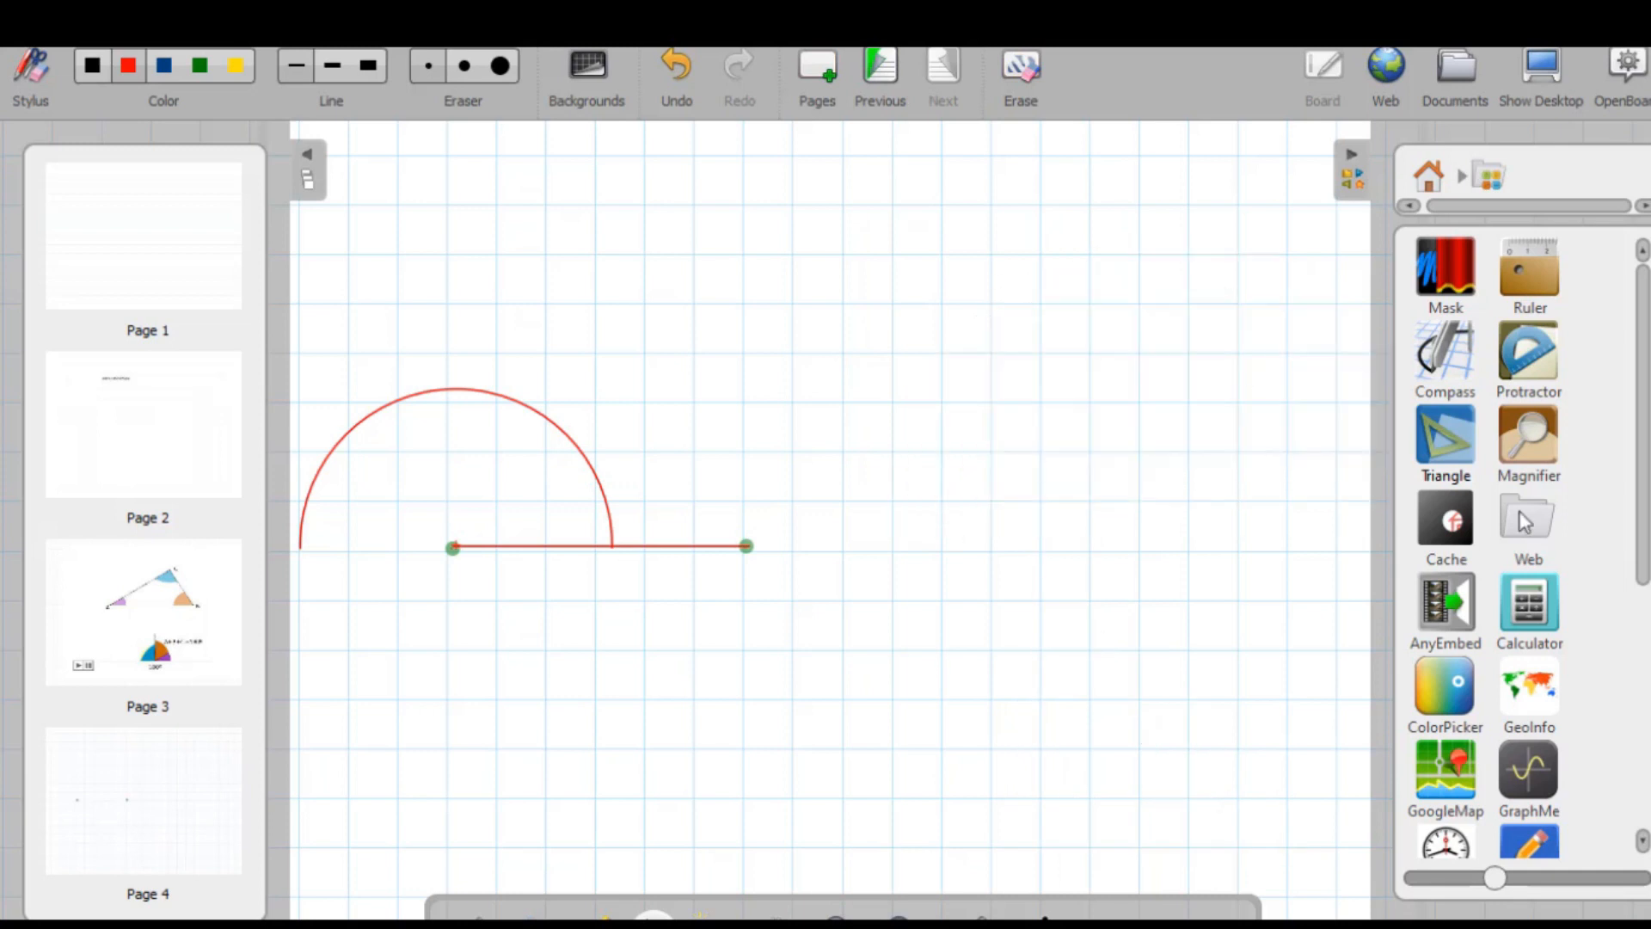
# Step: Place a calculator on Page 4, compute 7×5 = 35, then add a new page
pyautogui.click(1534, 607)
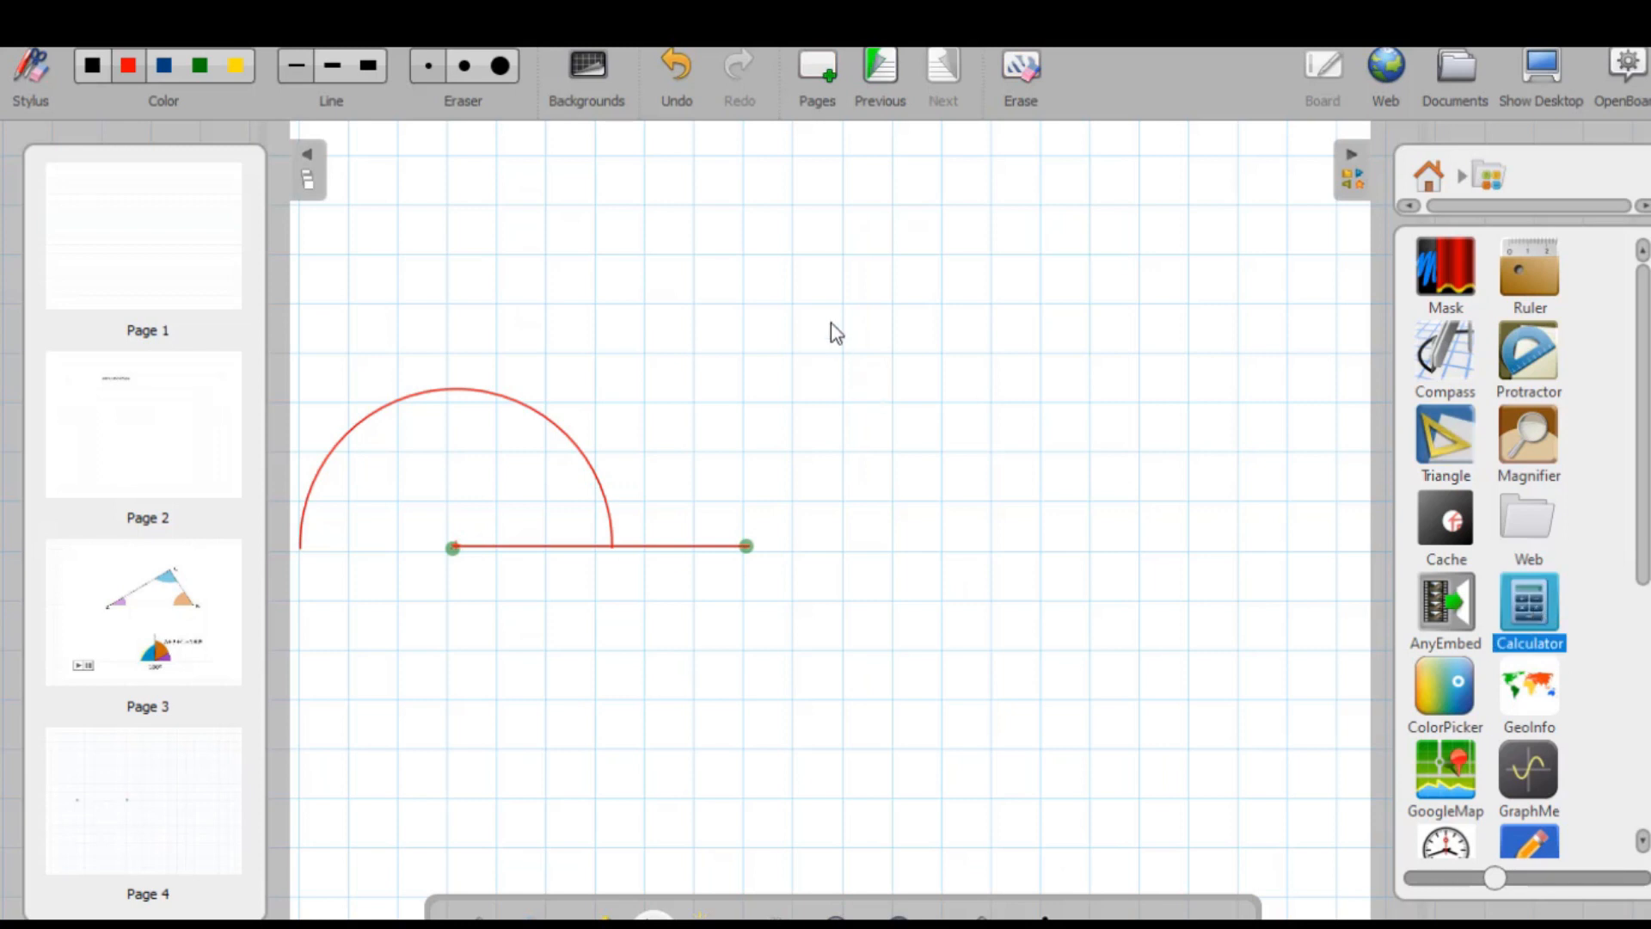
pyautogui.moveTo(1527, 602); pyautogui.dragTo(918, 318)
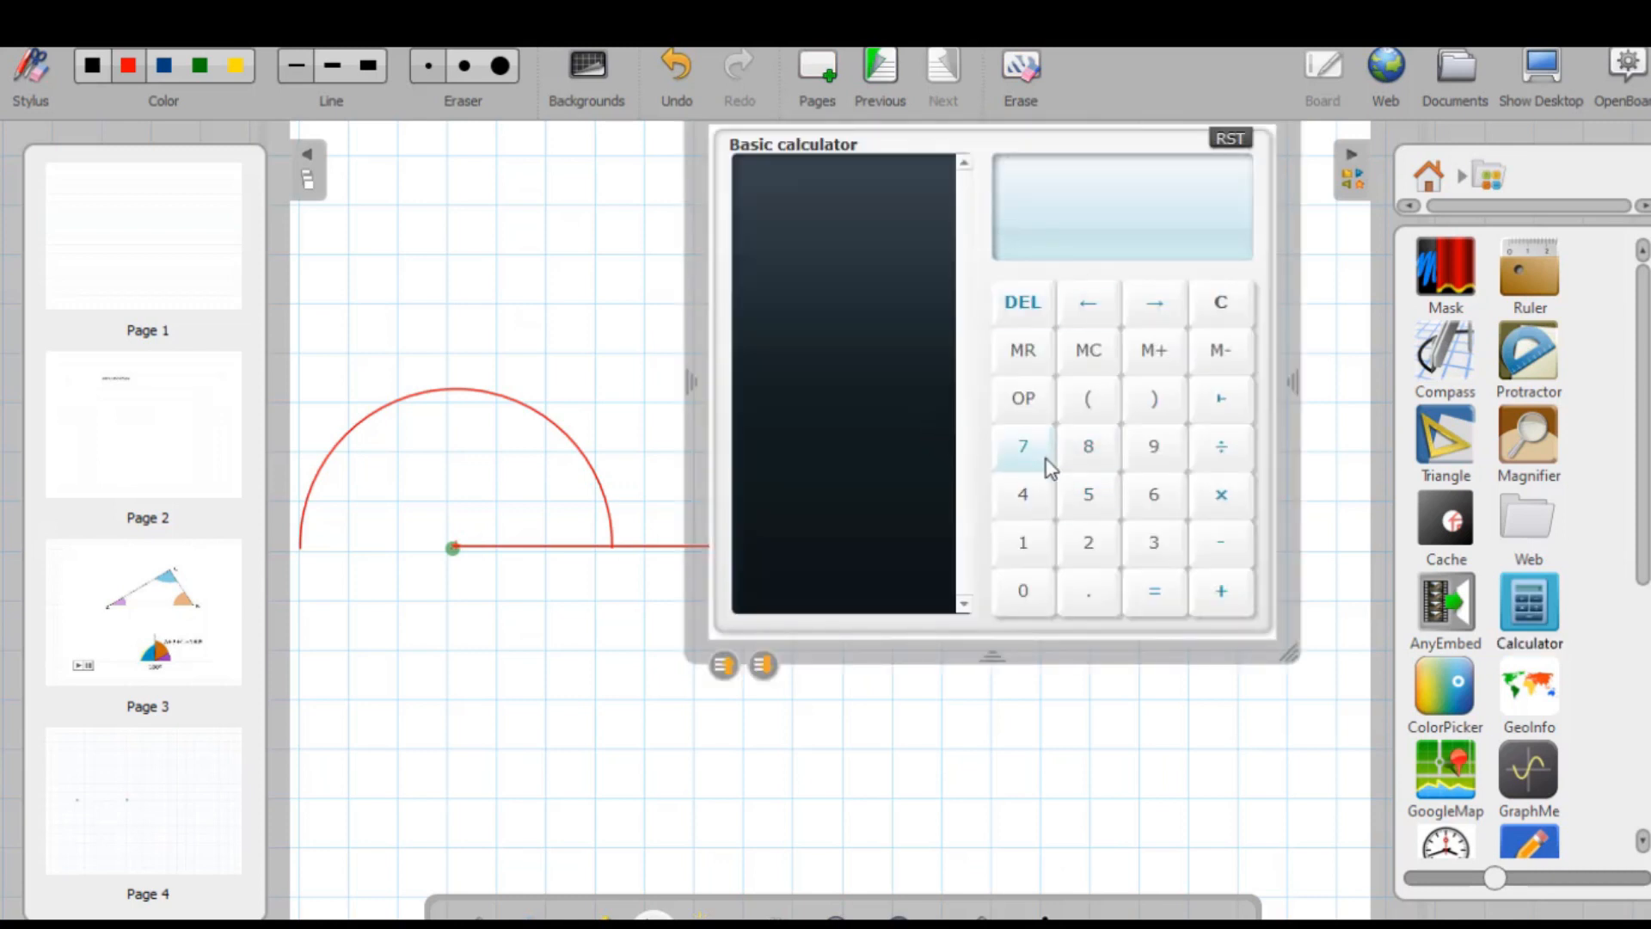
pyautogui.click(1025, 464)
pyautogui.click(1223, 498)
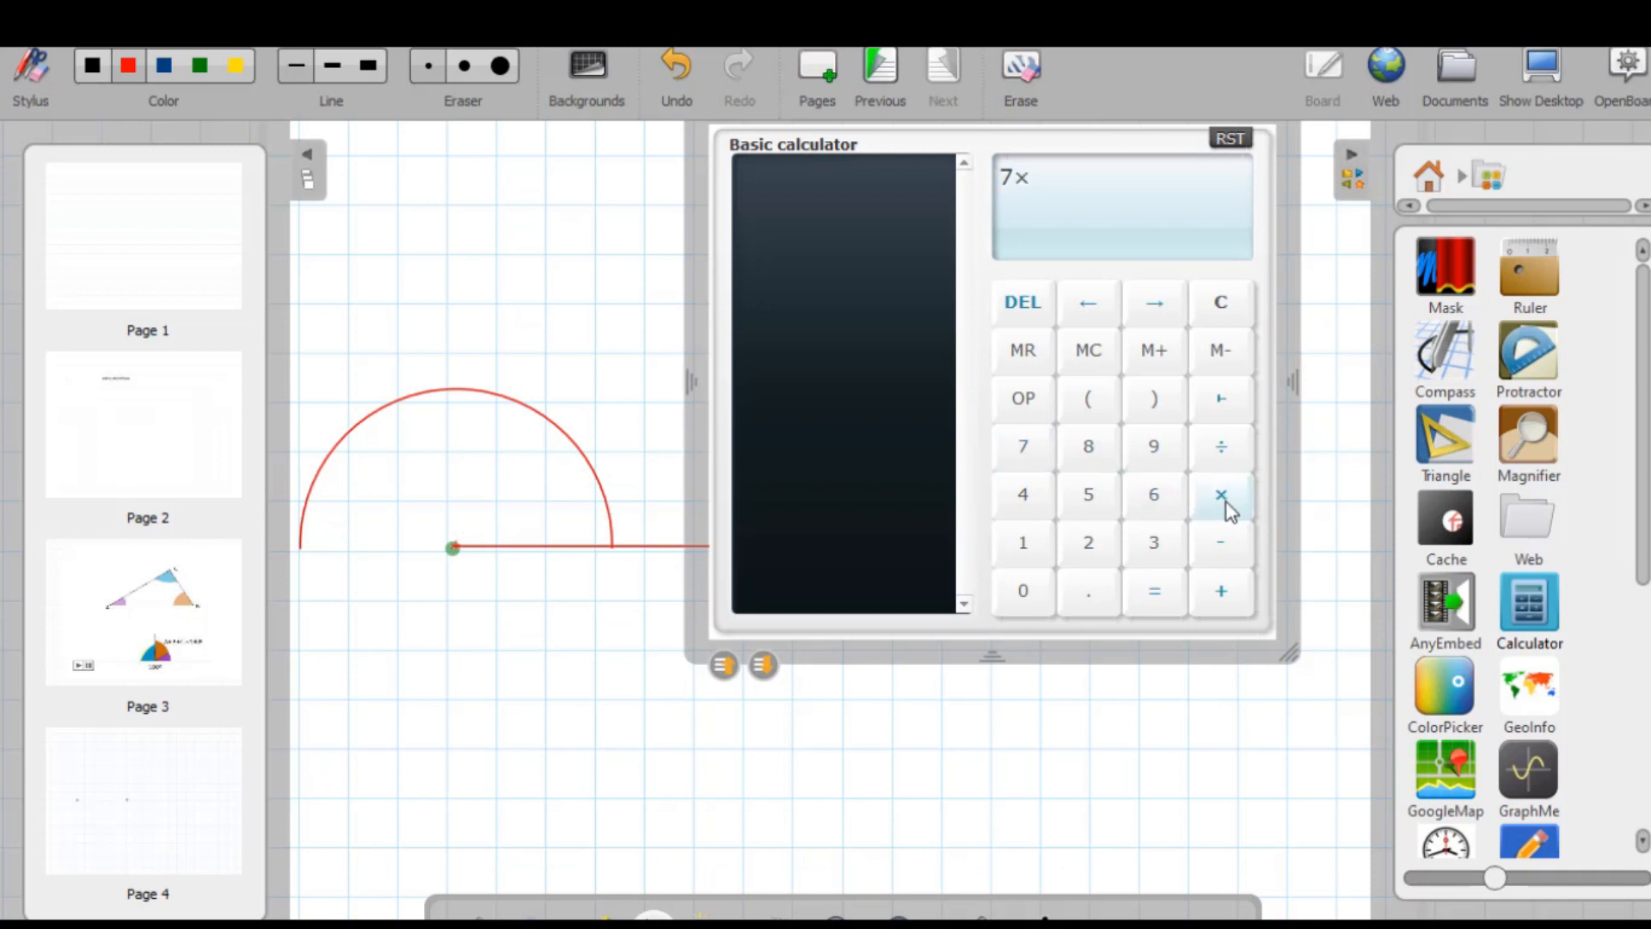
pyautogui.click(1090, 497)
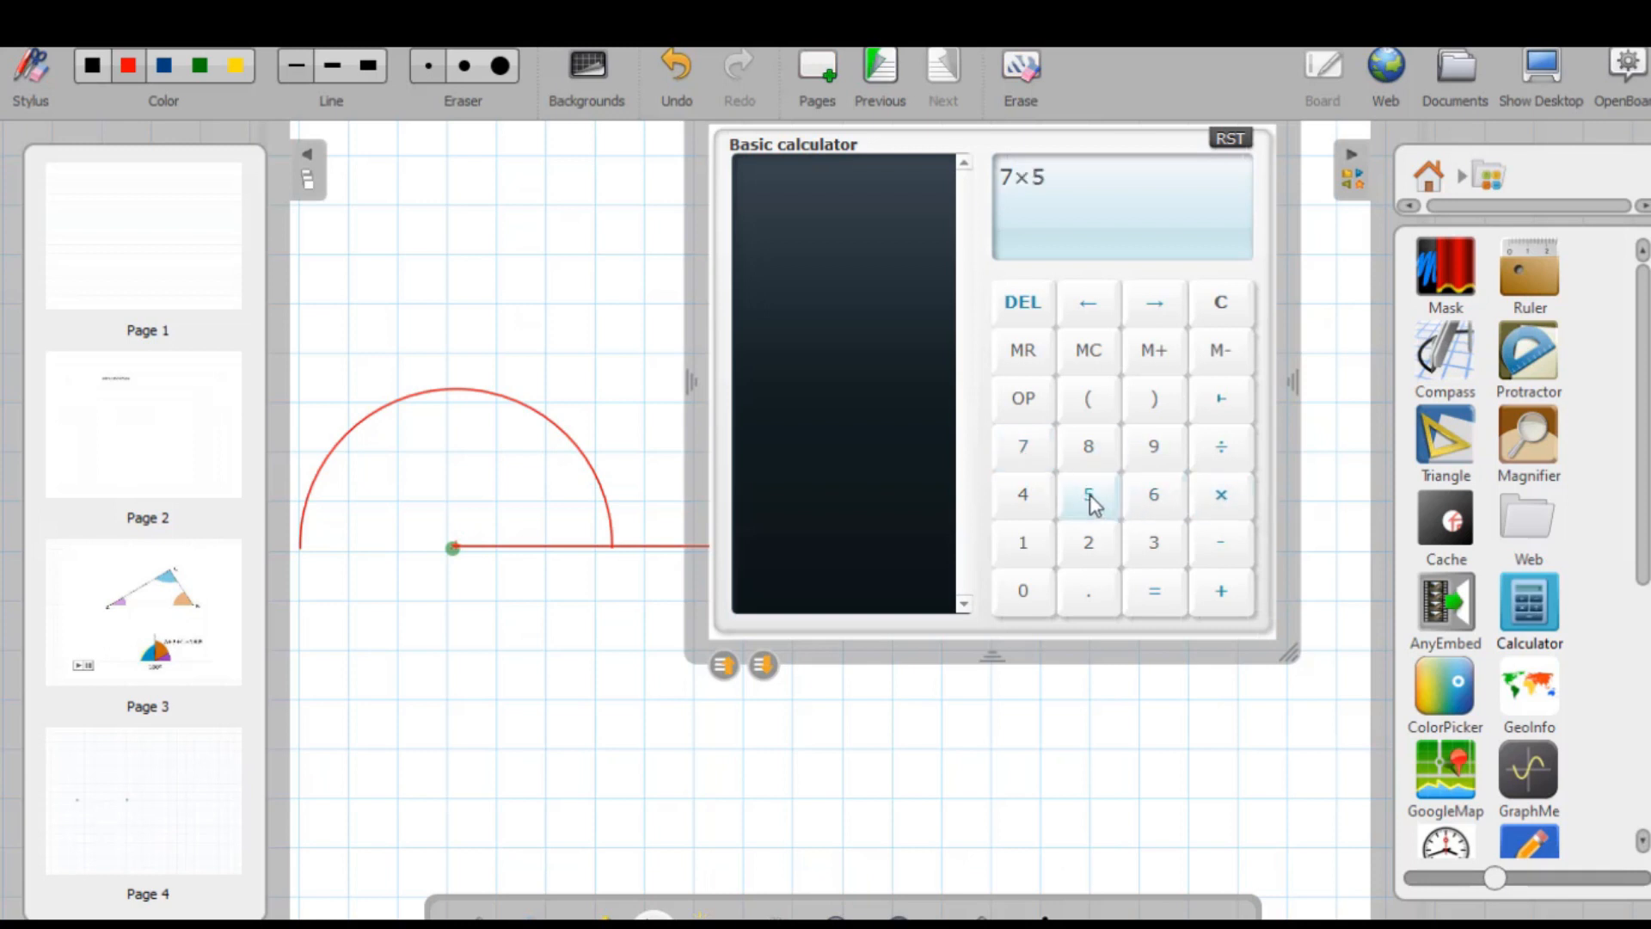
pyautogui.click(1157, 594)
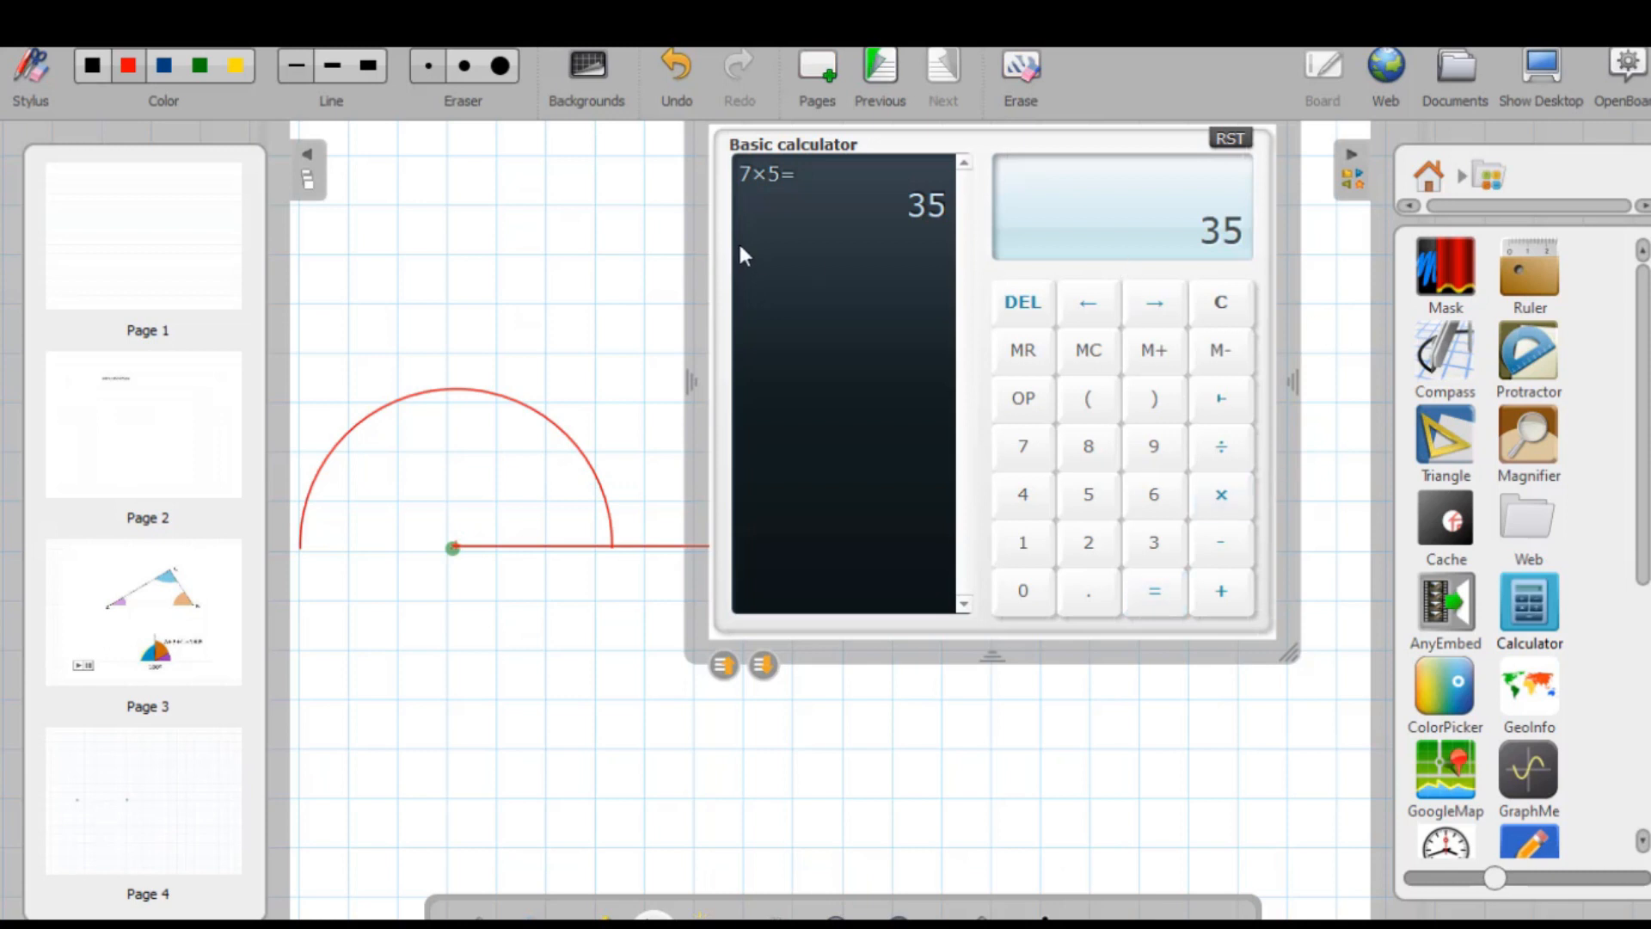
pyautogui.click(823, 72)
# Step: Place a Google Map on Page 5, pan to Scandinavia, and toggle between Map and Satellite views
pyautogui.moveTo(1445, 768); pyautogui.dragTo(751, 381)
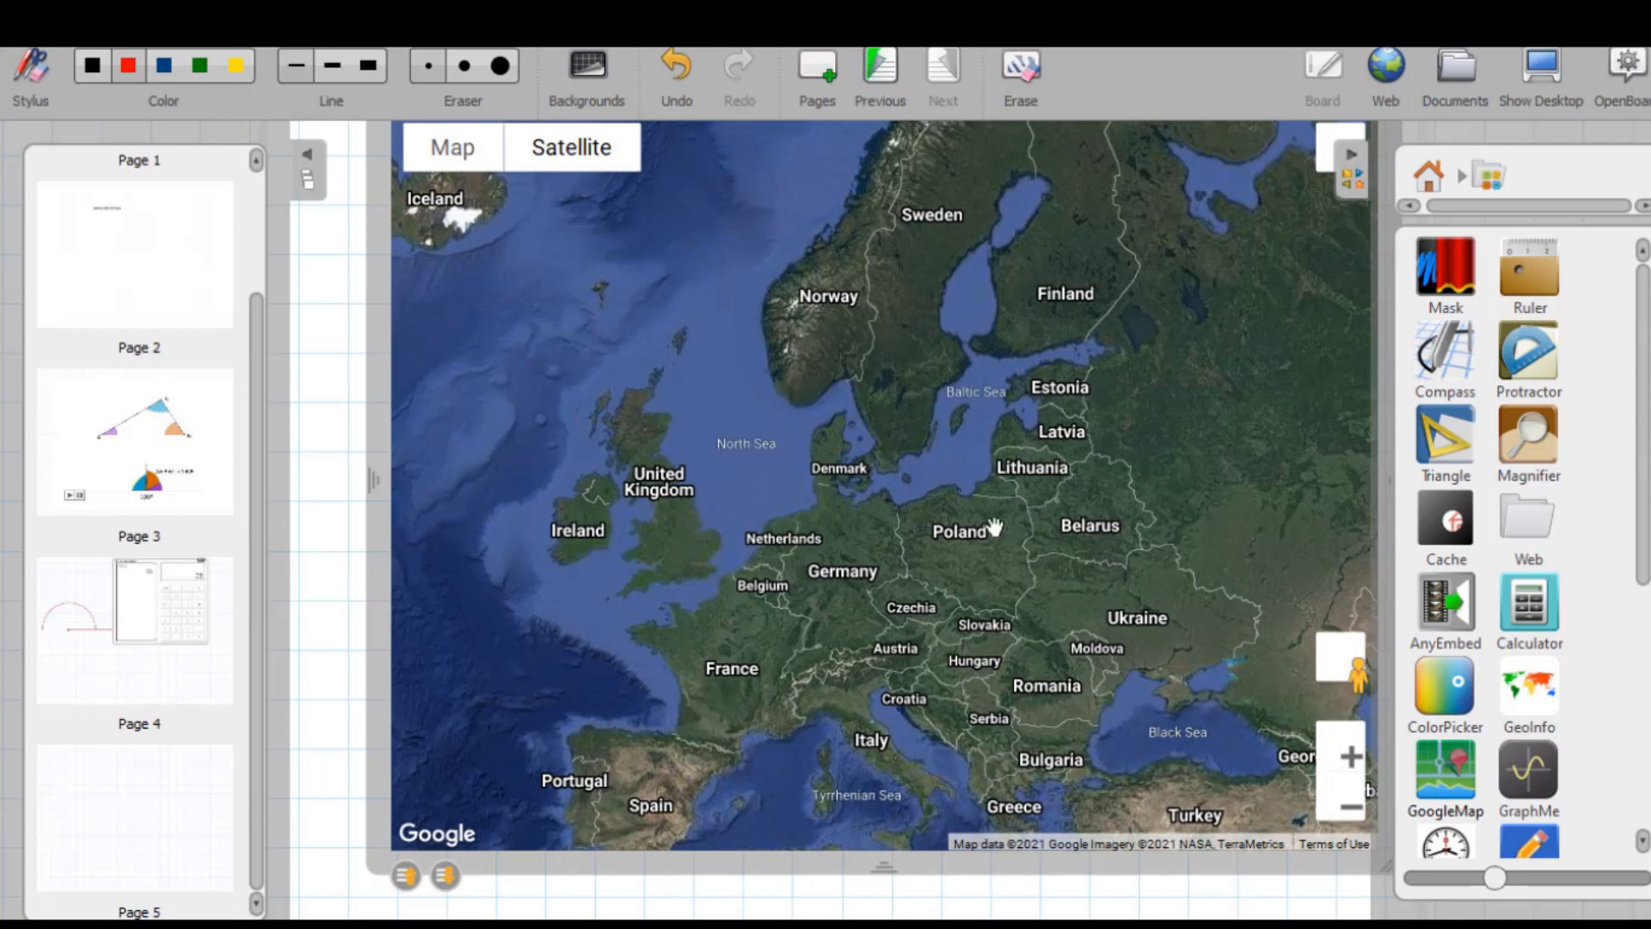
pyautogui.moveTo(953, 533); pyautogui.dragTo(937, 571)
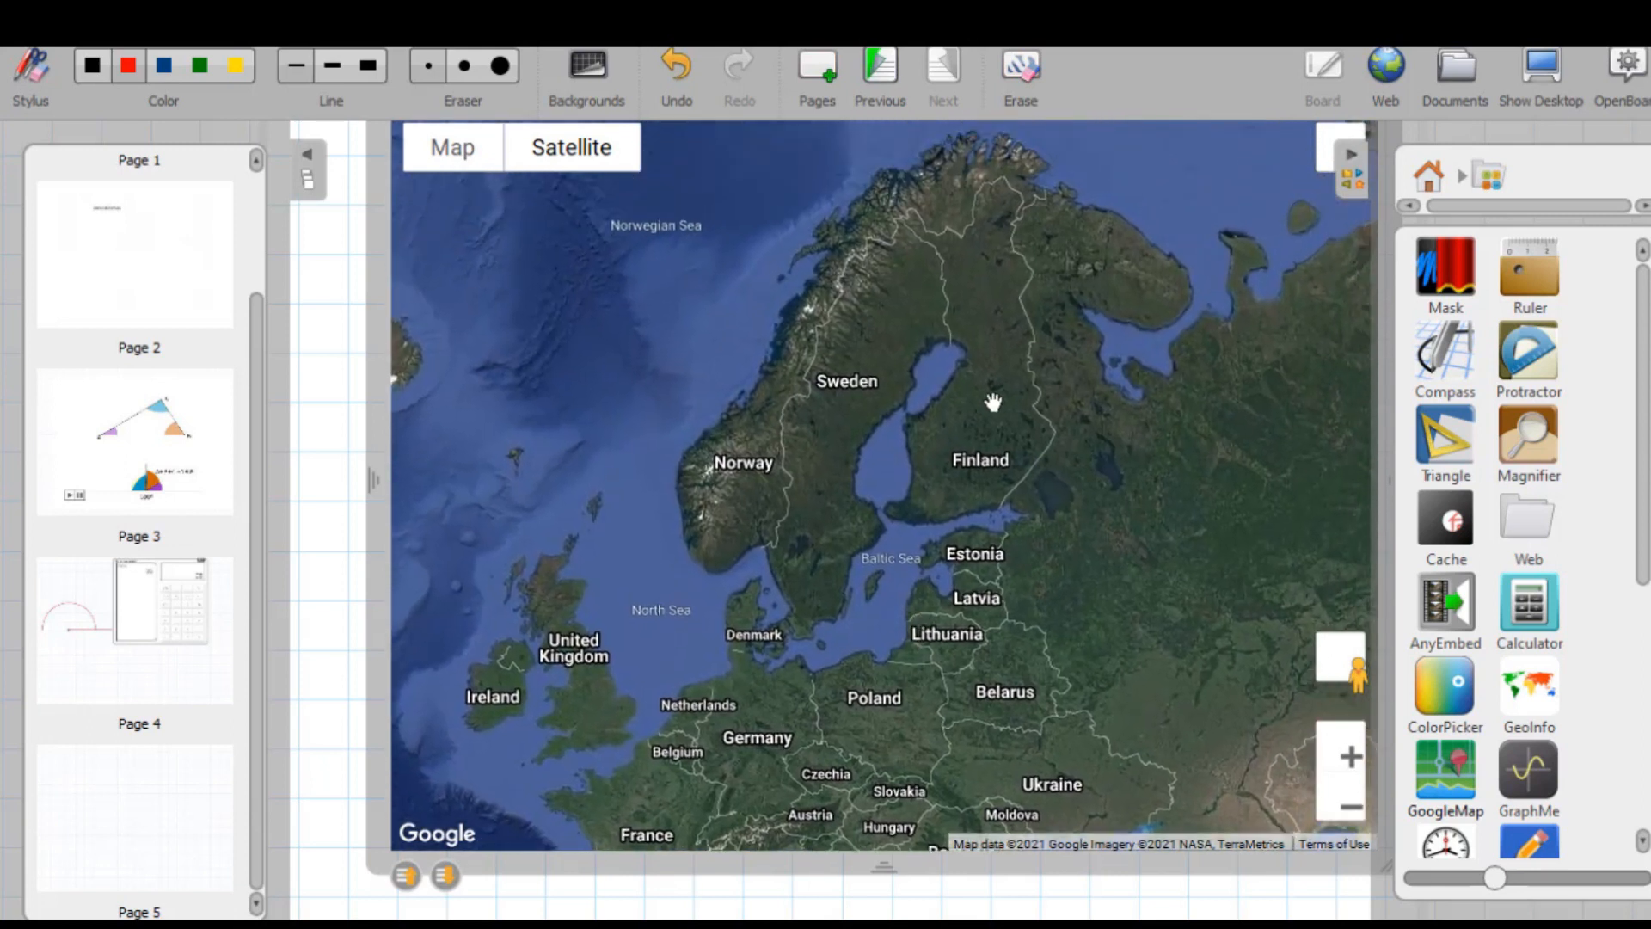
pyautogui.moveTo(705, 514); pyautogui.dragTo(858, 447)
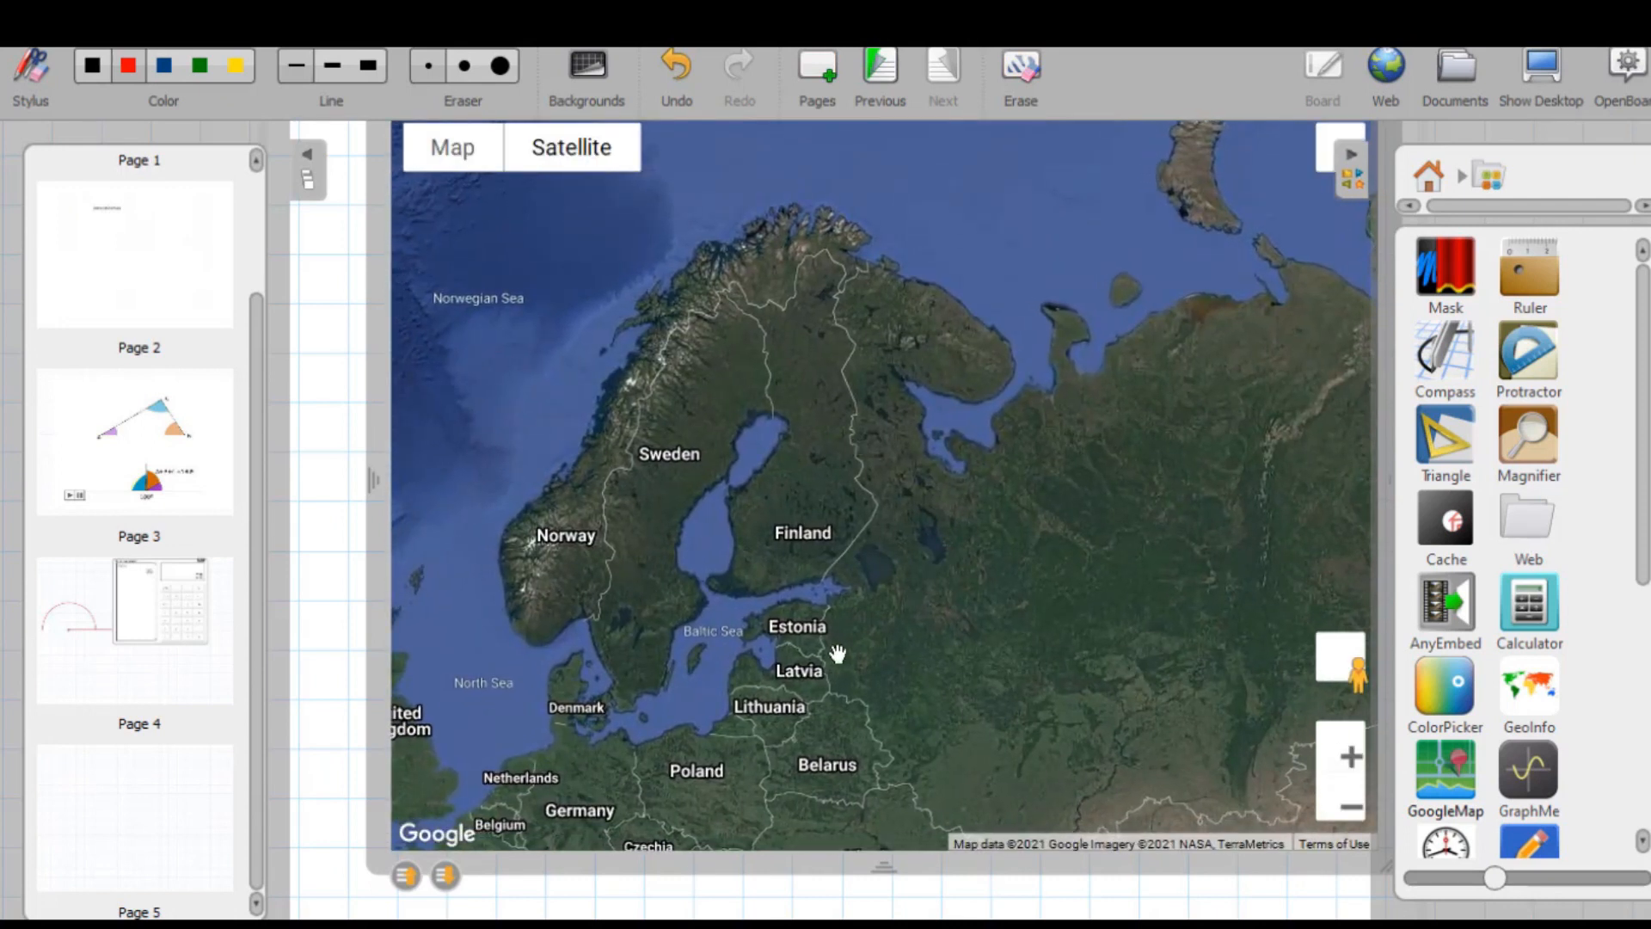
pyautogui.click(460, 148)
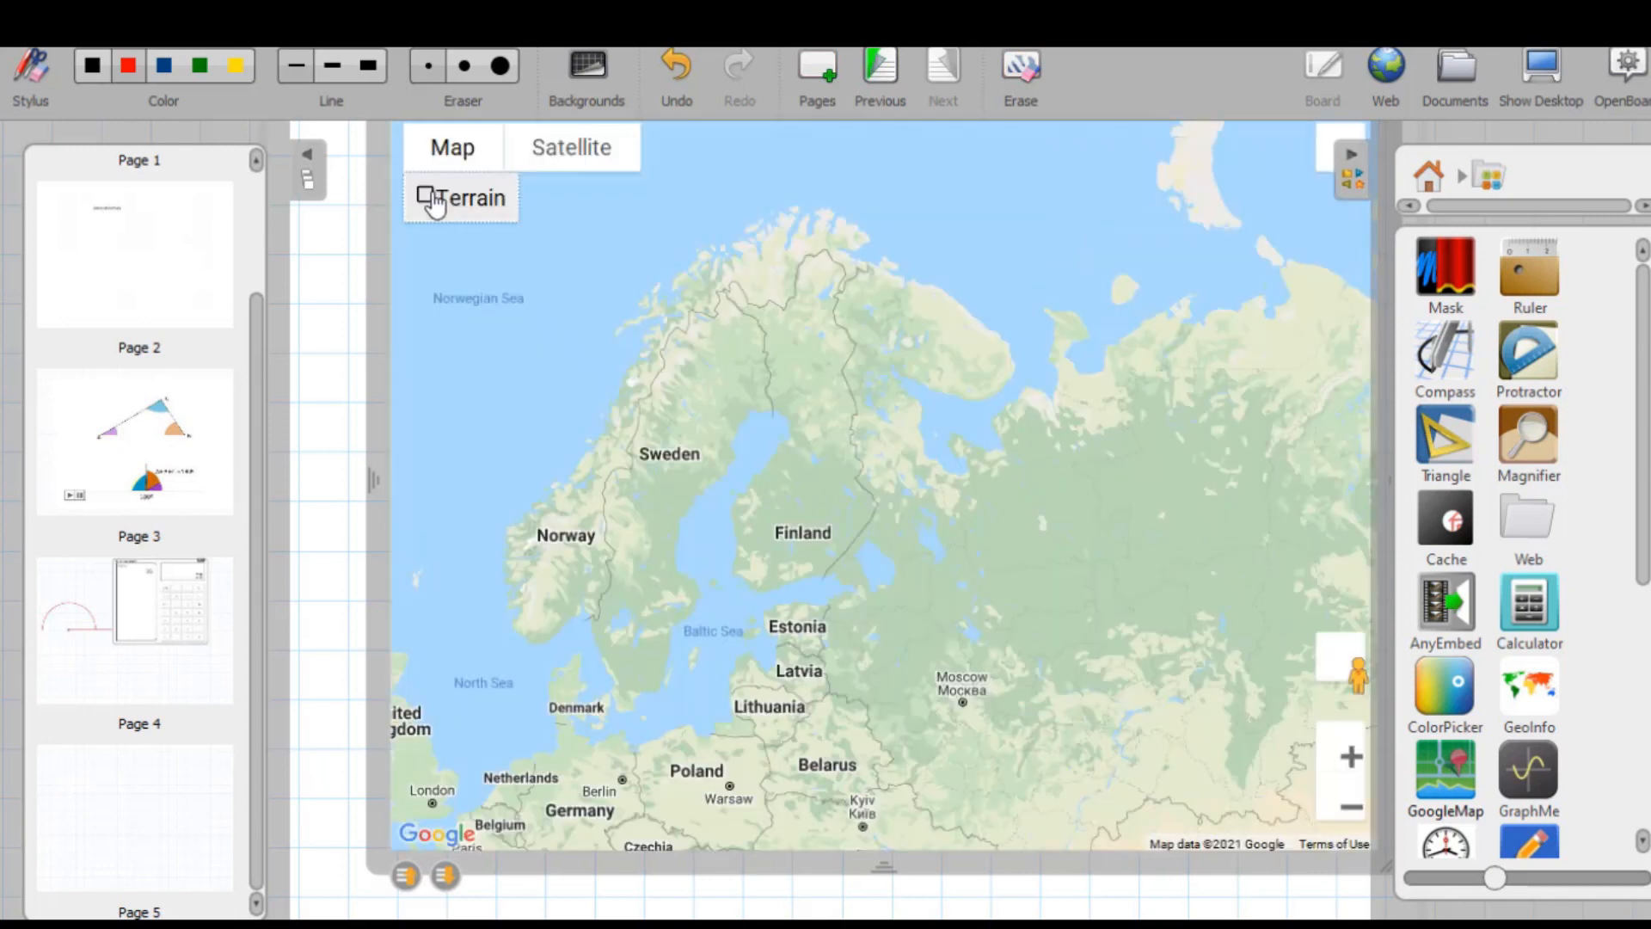
pyautogui.click(590, 157)
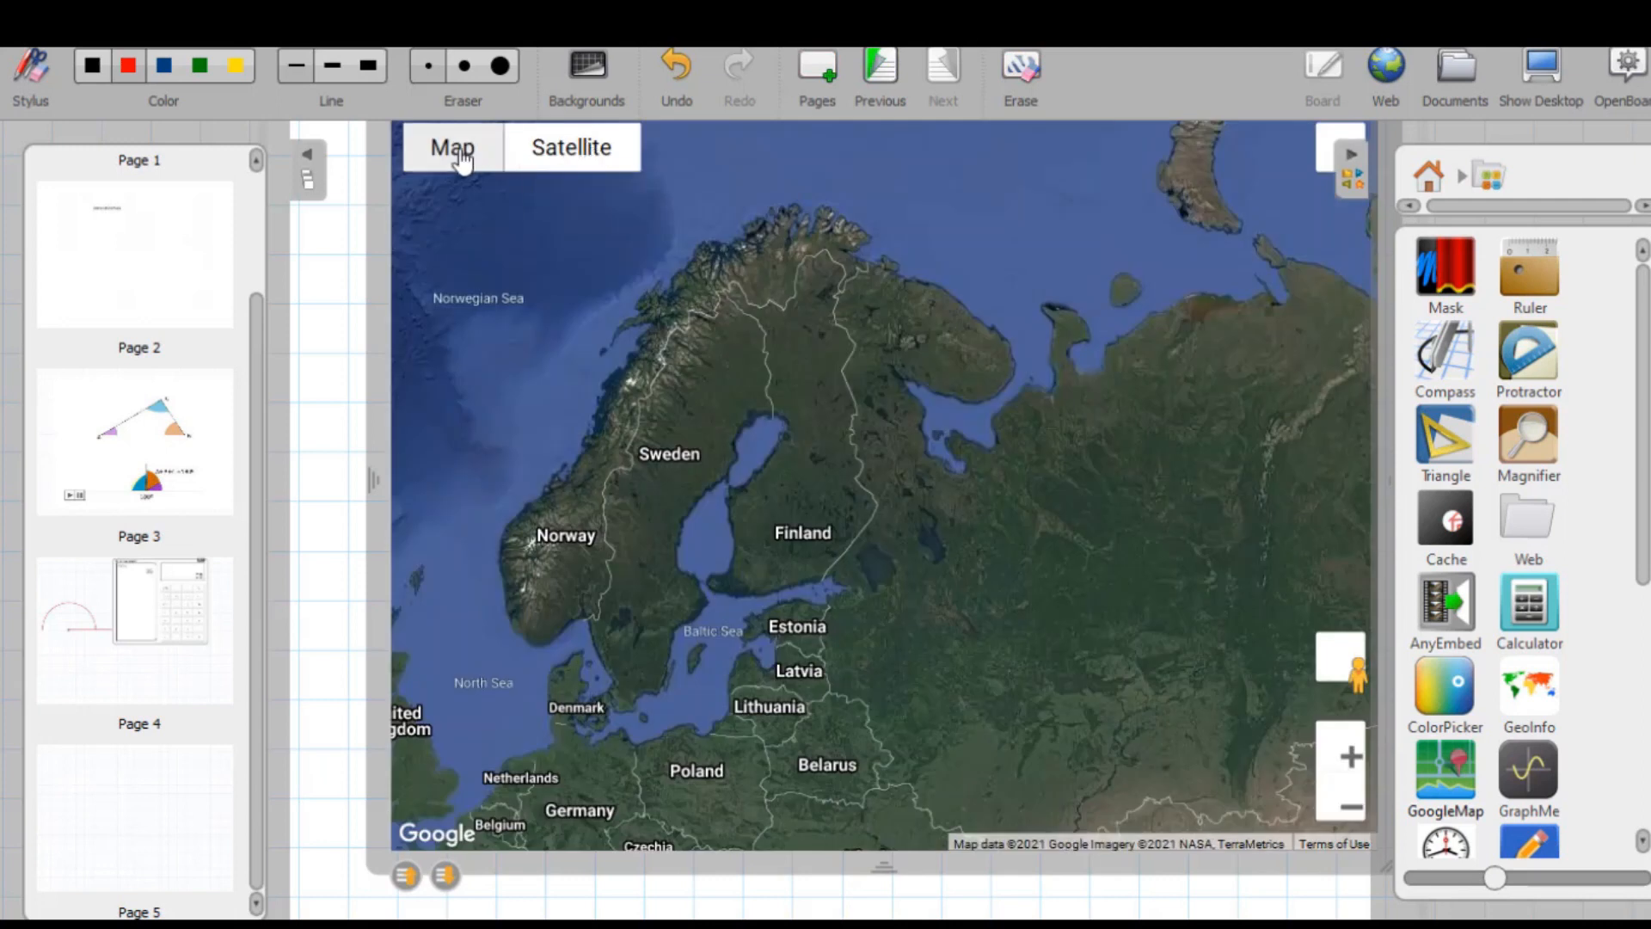
pyautogui.click(460, 150)
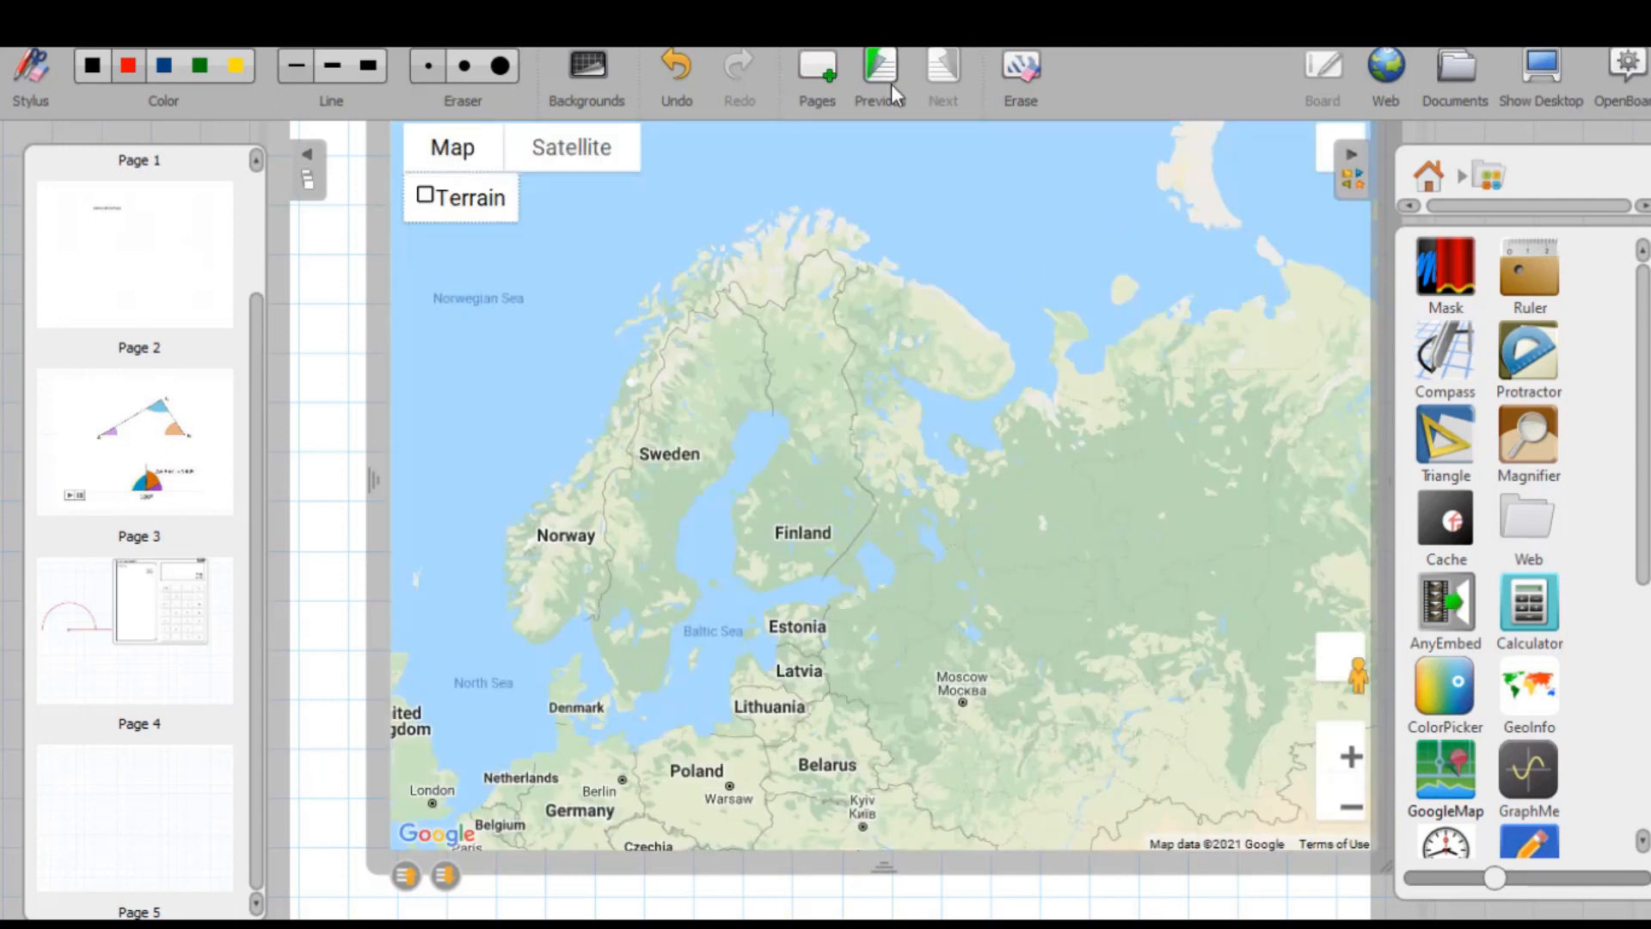
# Step: Add a new Page 6 and place the Horloge clock on it
pyautogui.click(826, 80)
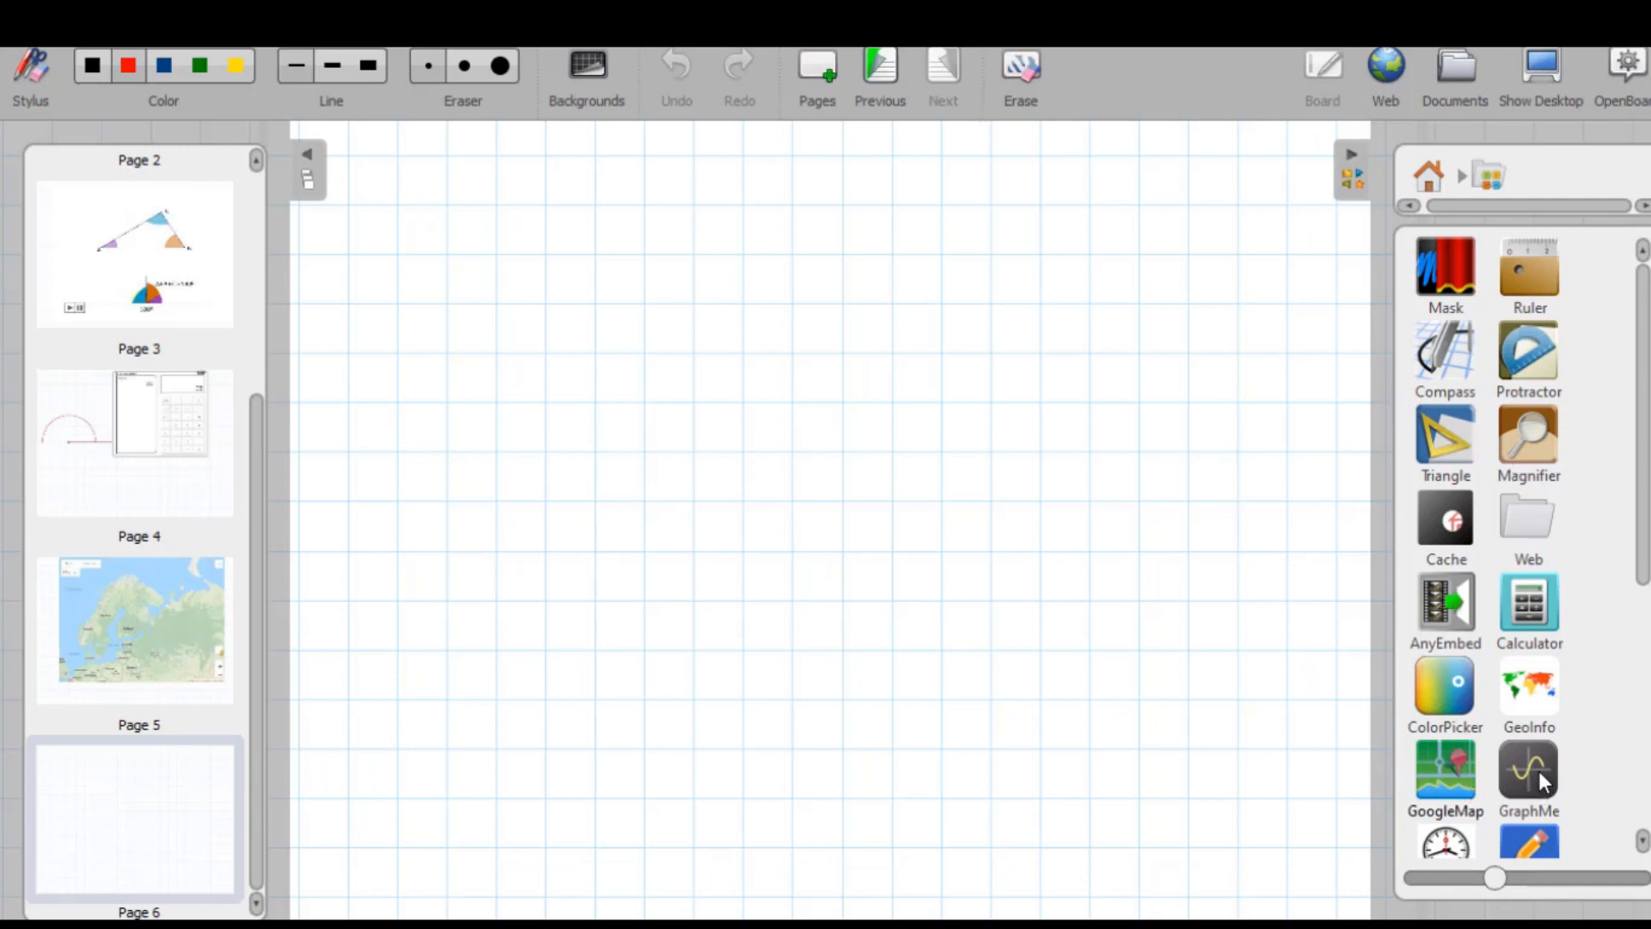
pyautogui.moveTo(1646, 398); pyautogui.dragTo(1648, 606)
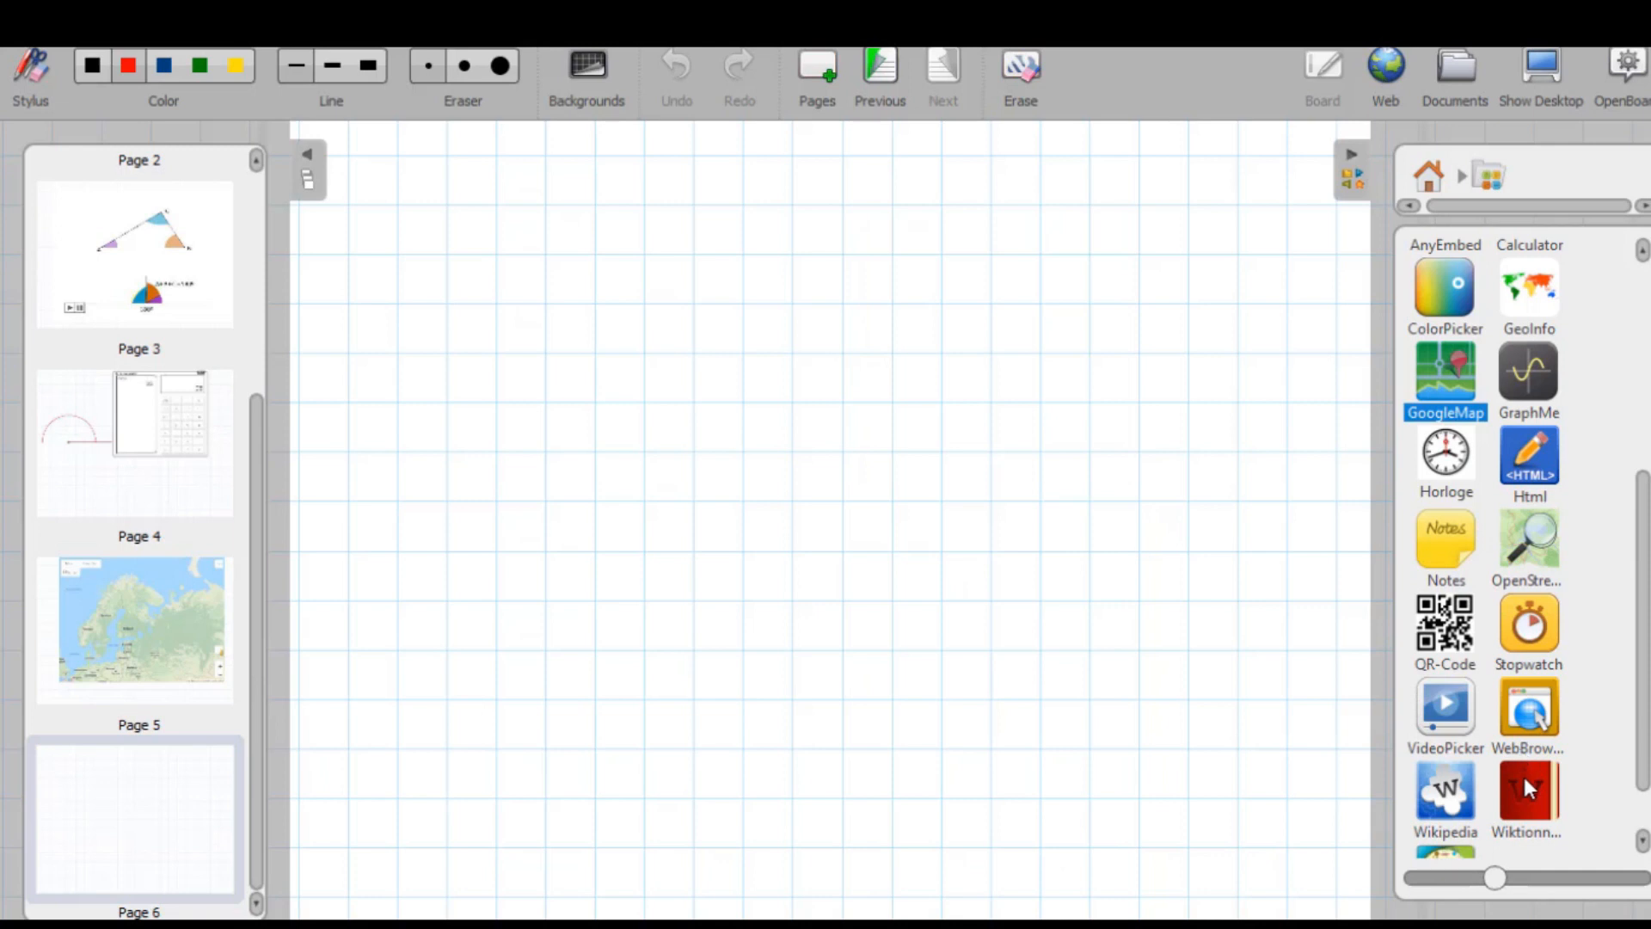
pyautogui.click(1459, 461)
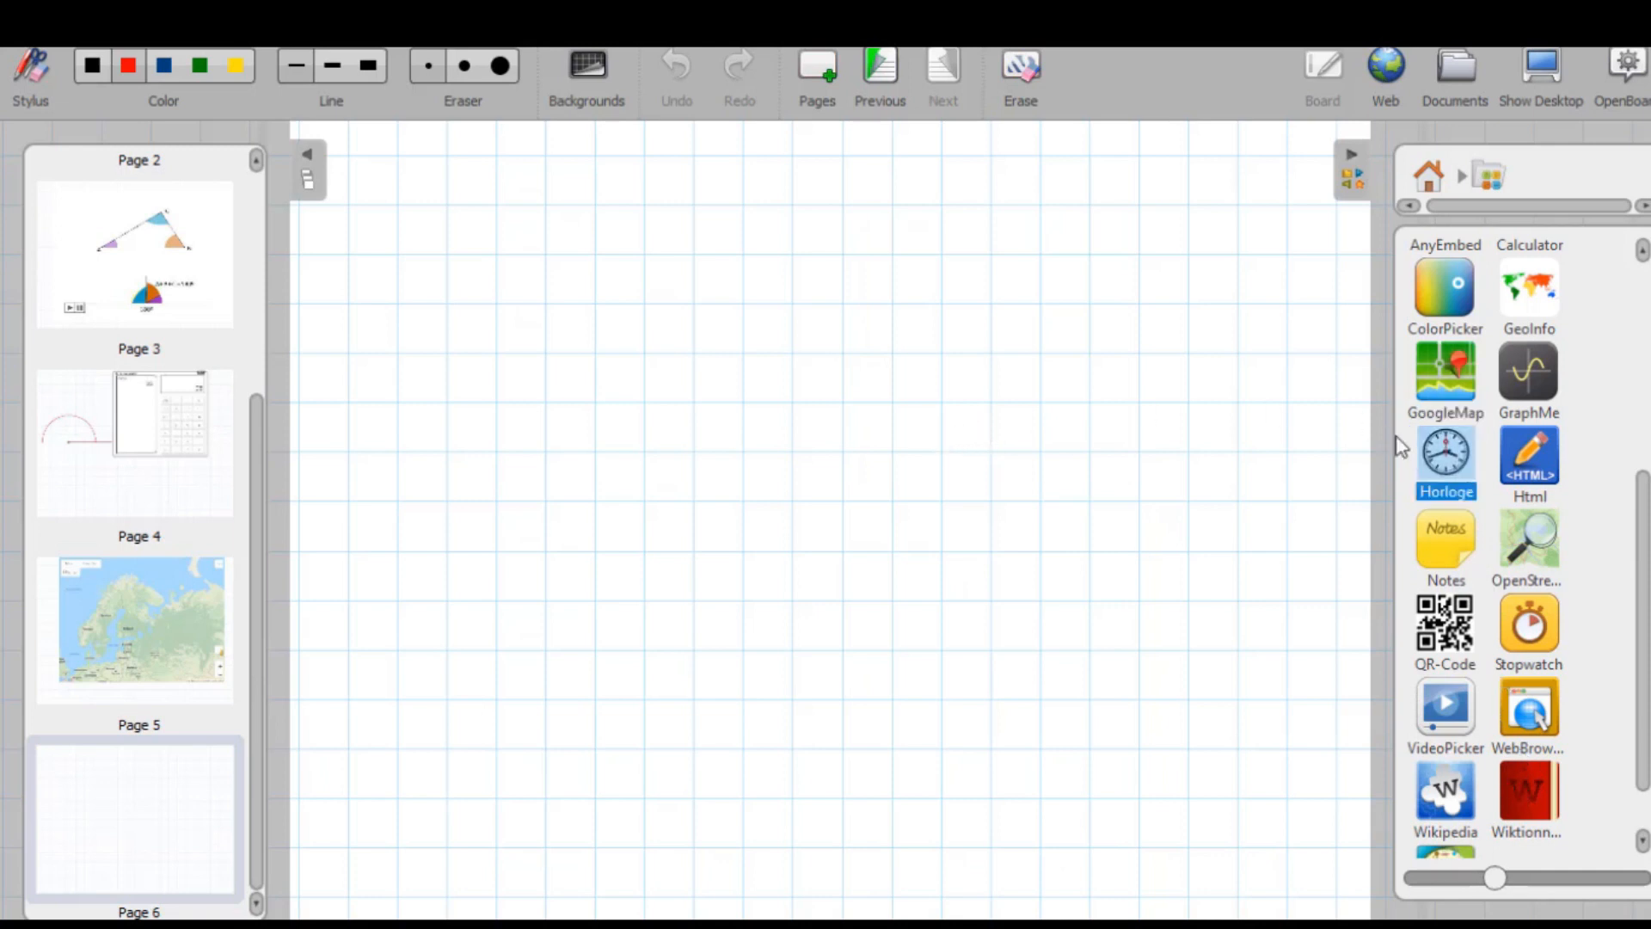
pyautogui.moveTo(1447, 461); pyautogui.dragTo(870, 446)
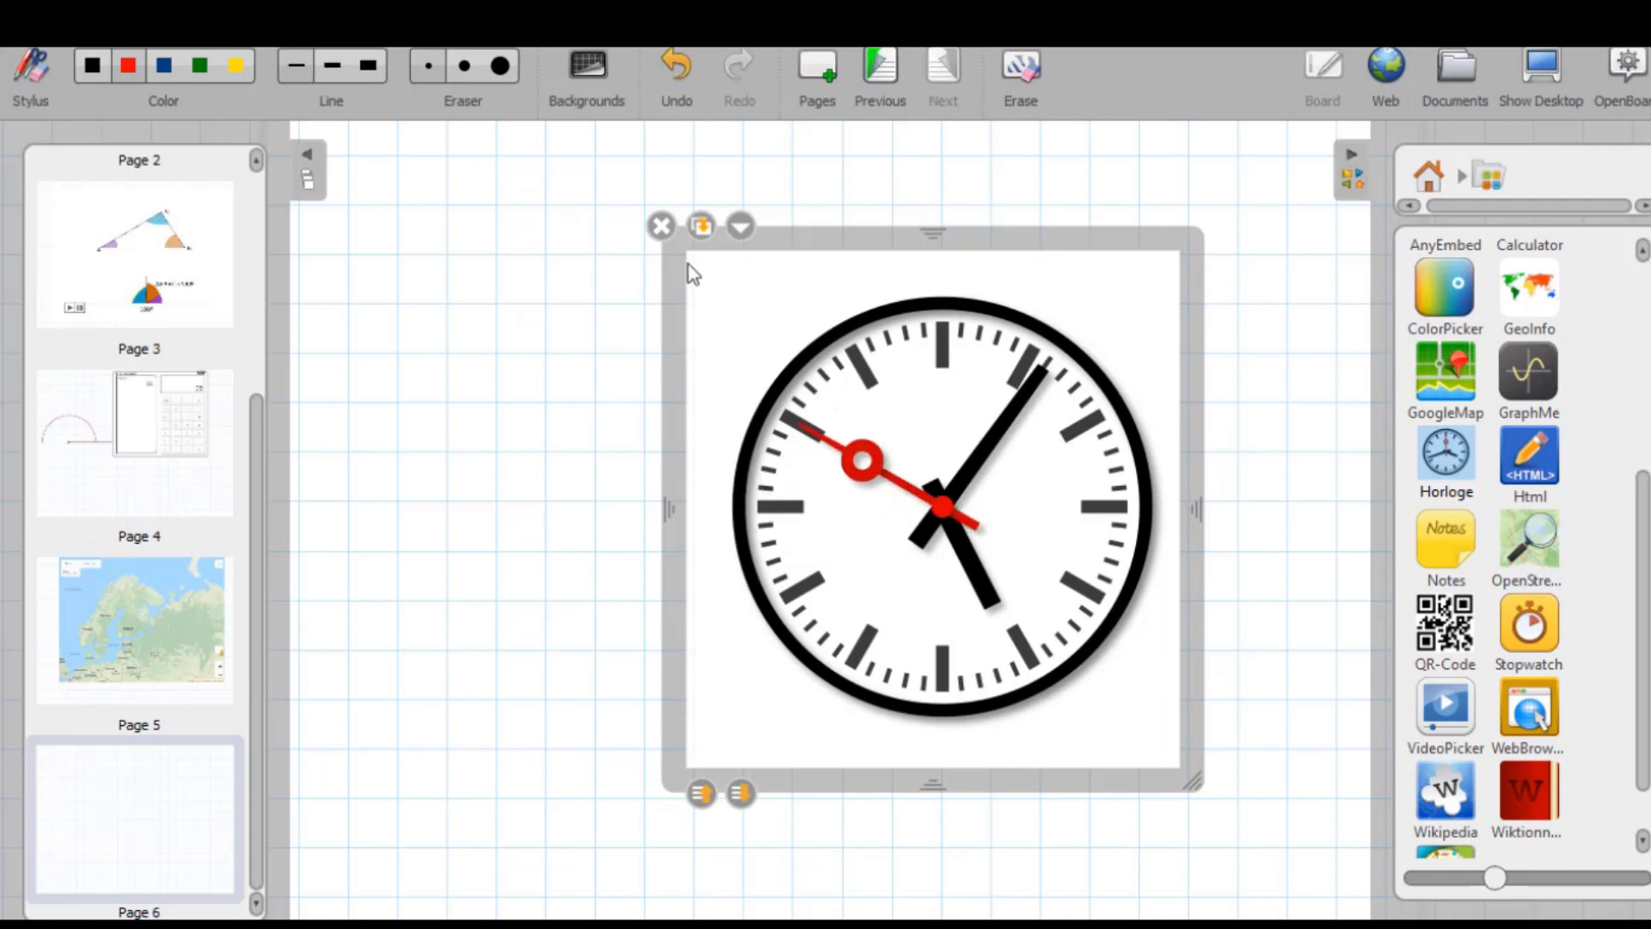
# Step: Set the clock widget to Locked and resize it into a narrow, tall frame
pyautogui.click(741, 227)
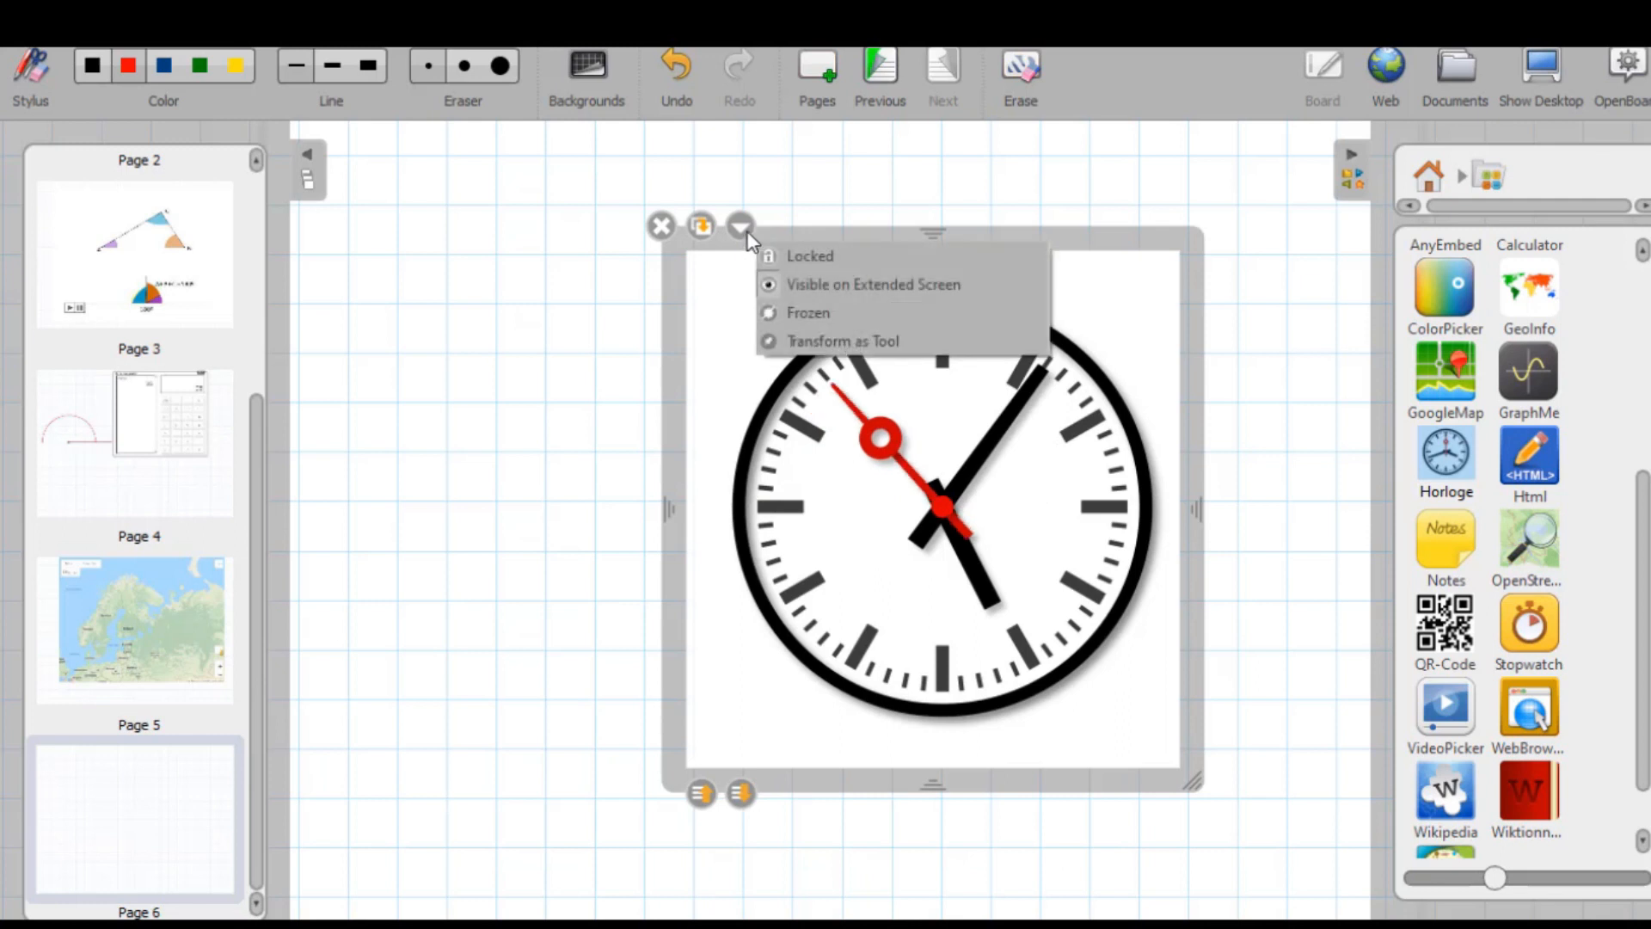
pyautogui.click(791, 251)
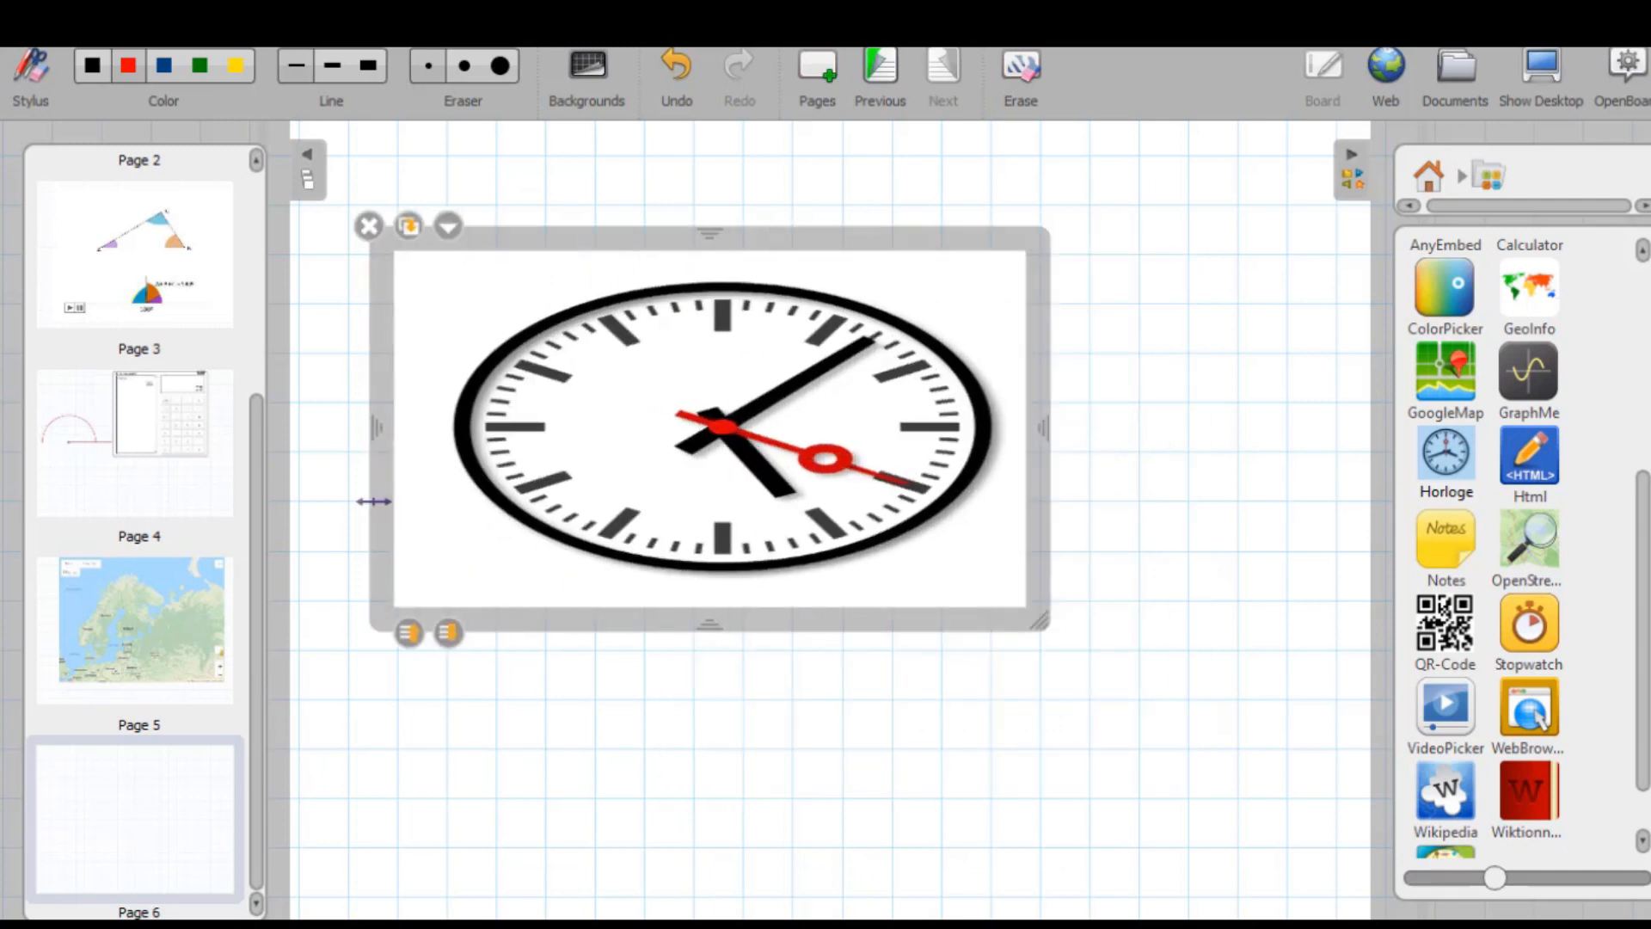
pyautogui.moveTo(374, 501); pyautogui.dragTo(372, 572)
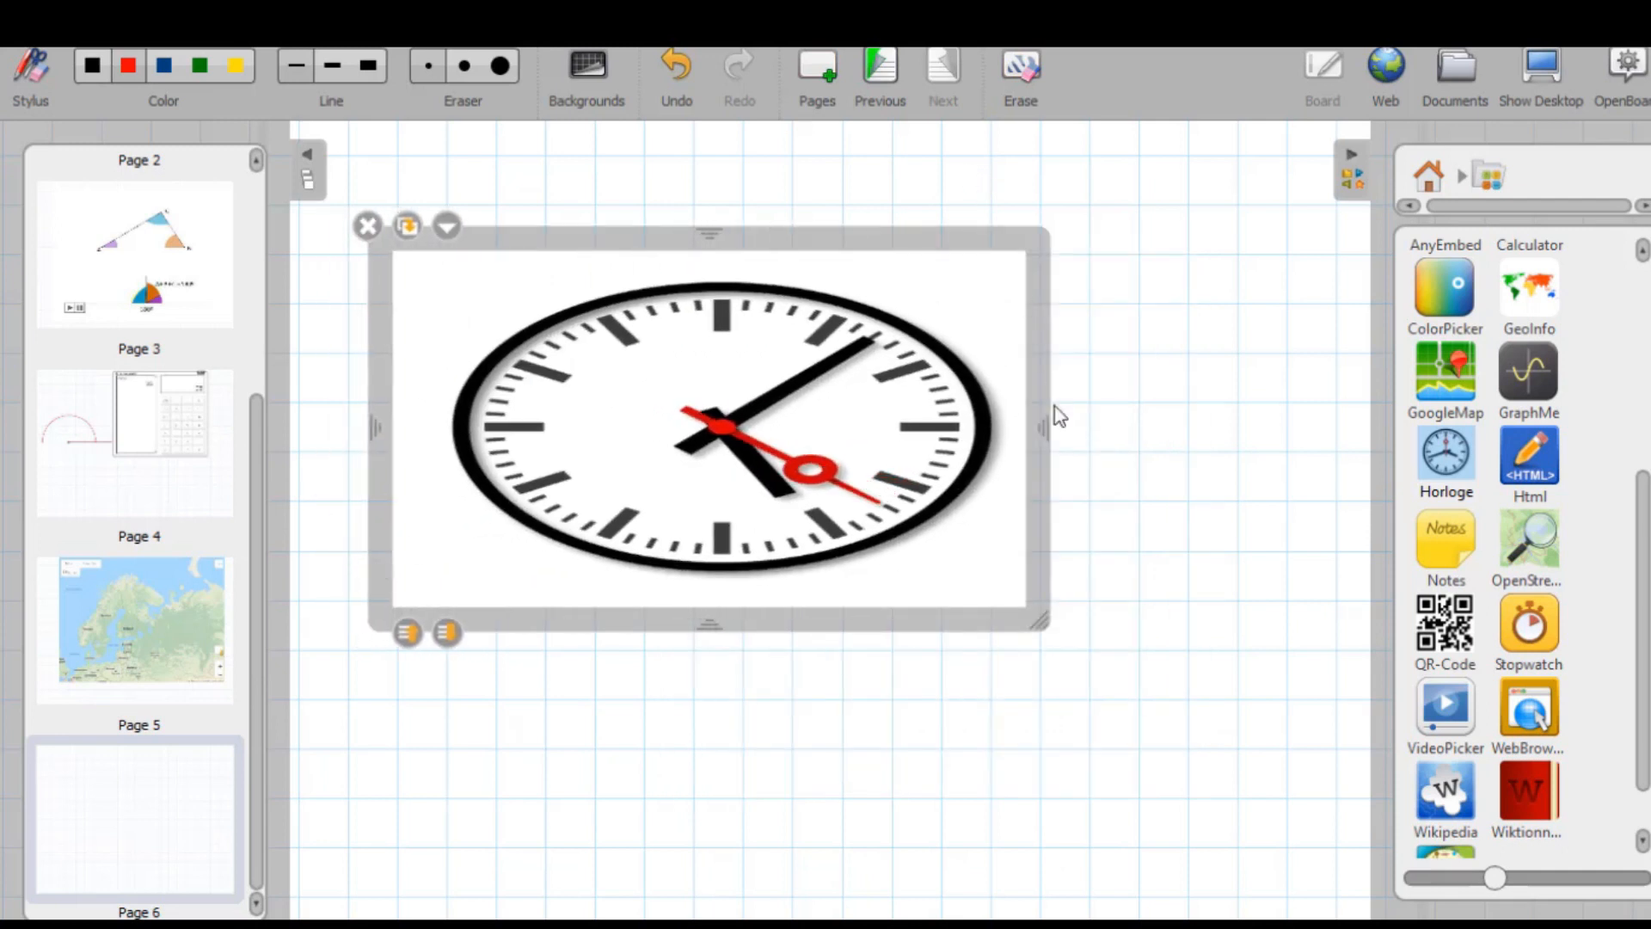
pyautogui.moveTo(1045, 426); pyautogui.dragTo(675, 479)
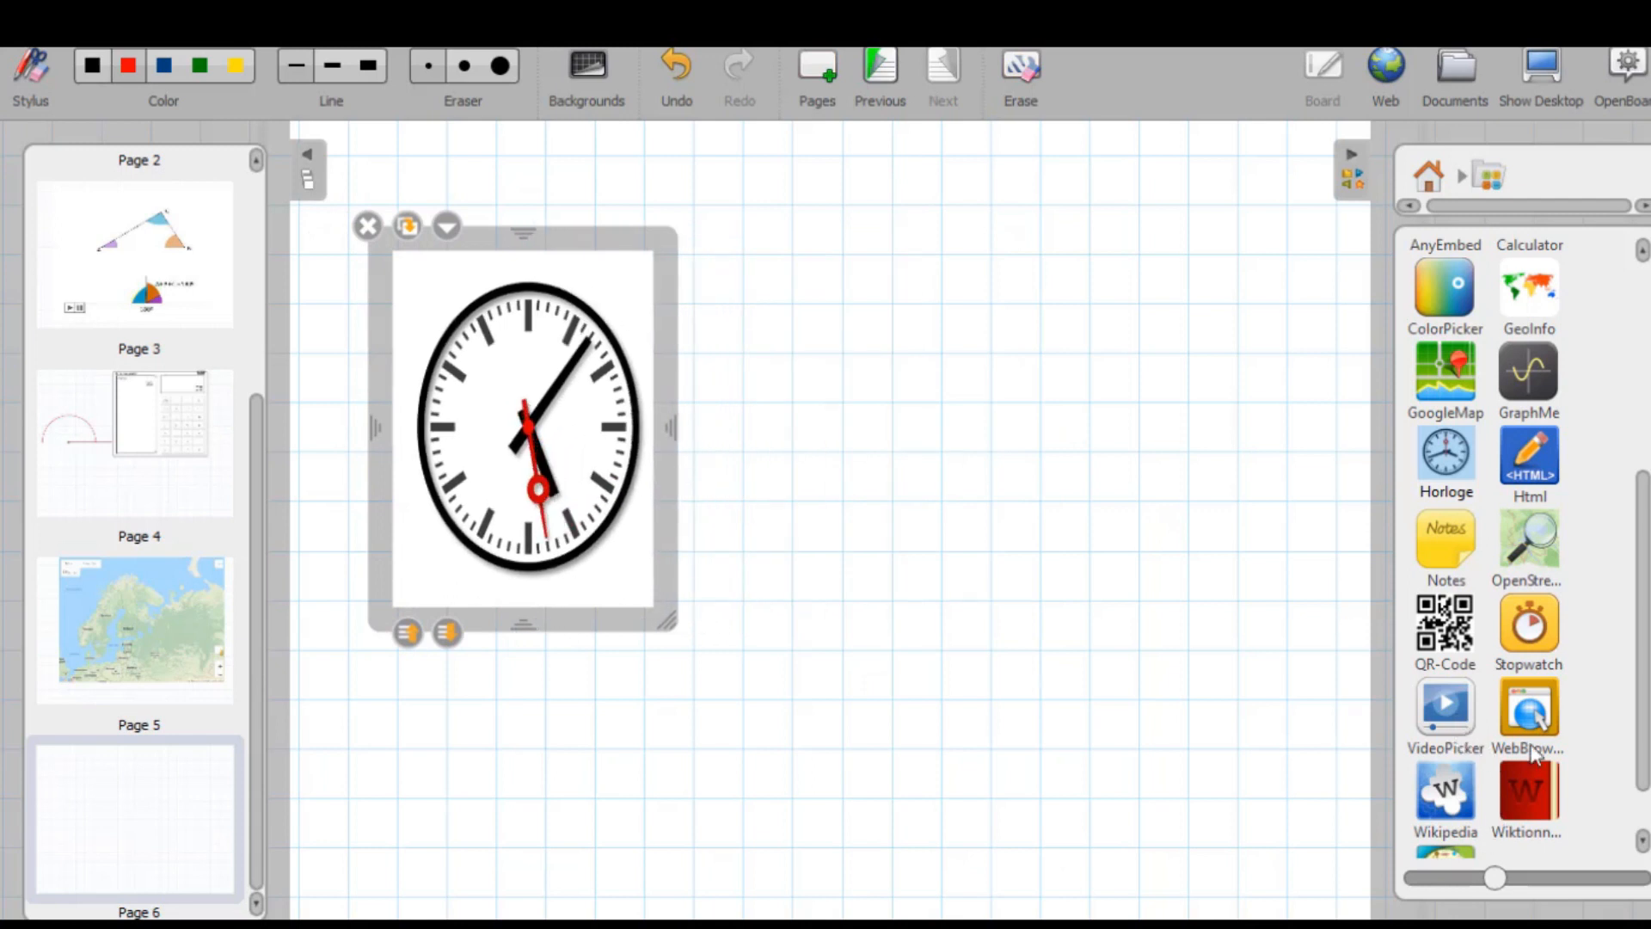
pyautogui.click(1453, 805)
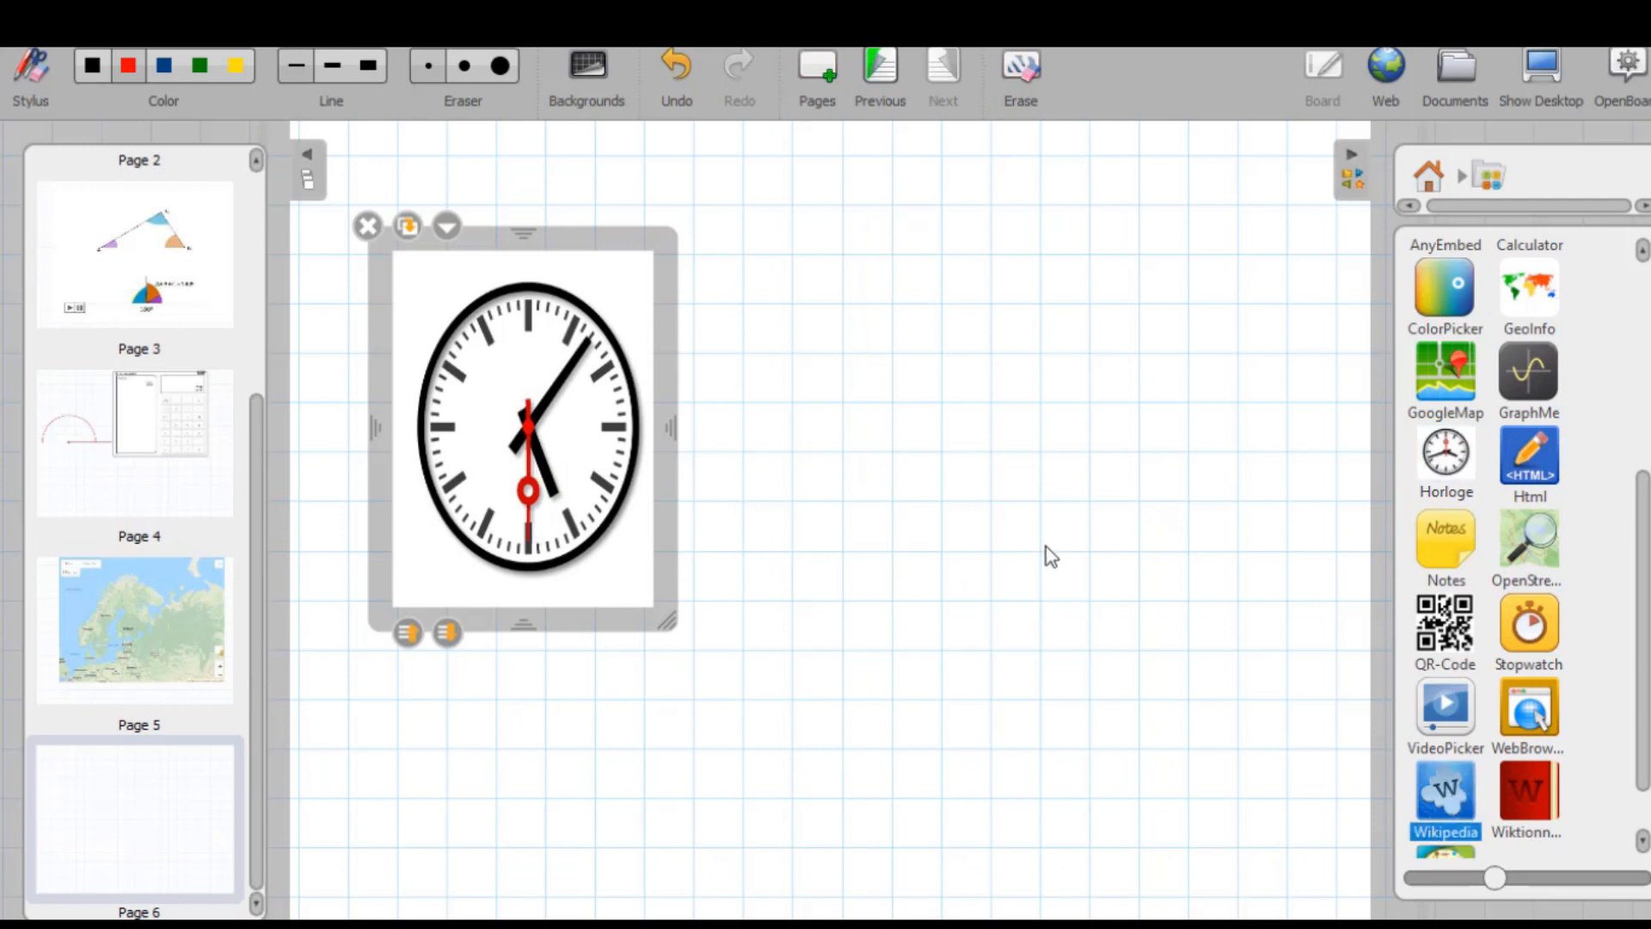
# Step: Place a Wikipedia widget on Page 6 and search it for 'nepal'
pyautogui.moveTo(1432, 785); pyautogui.dragTo(900, 387)
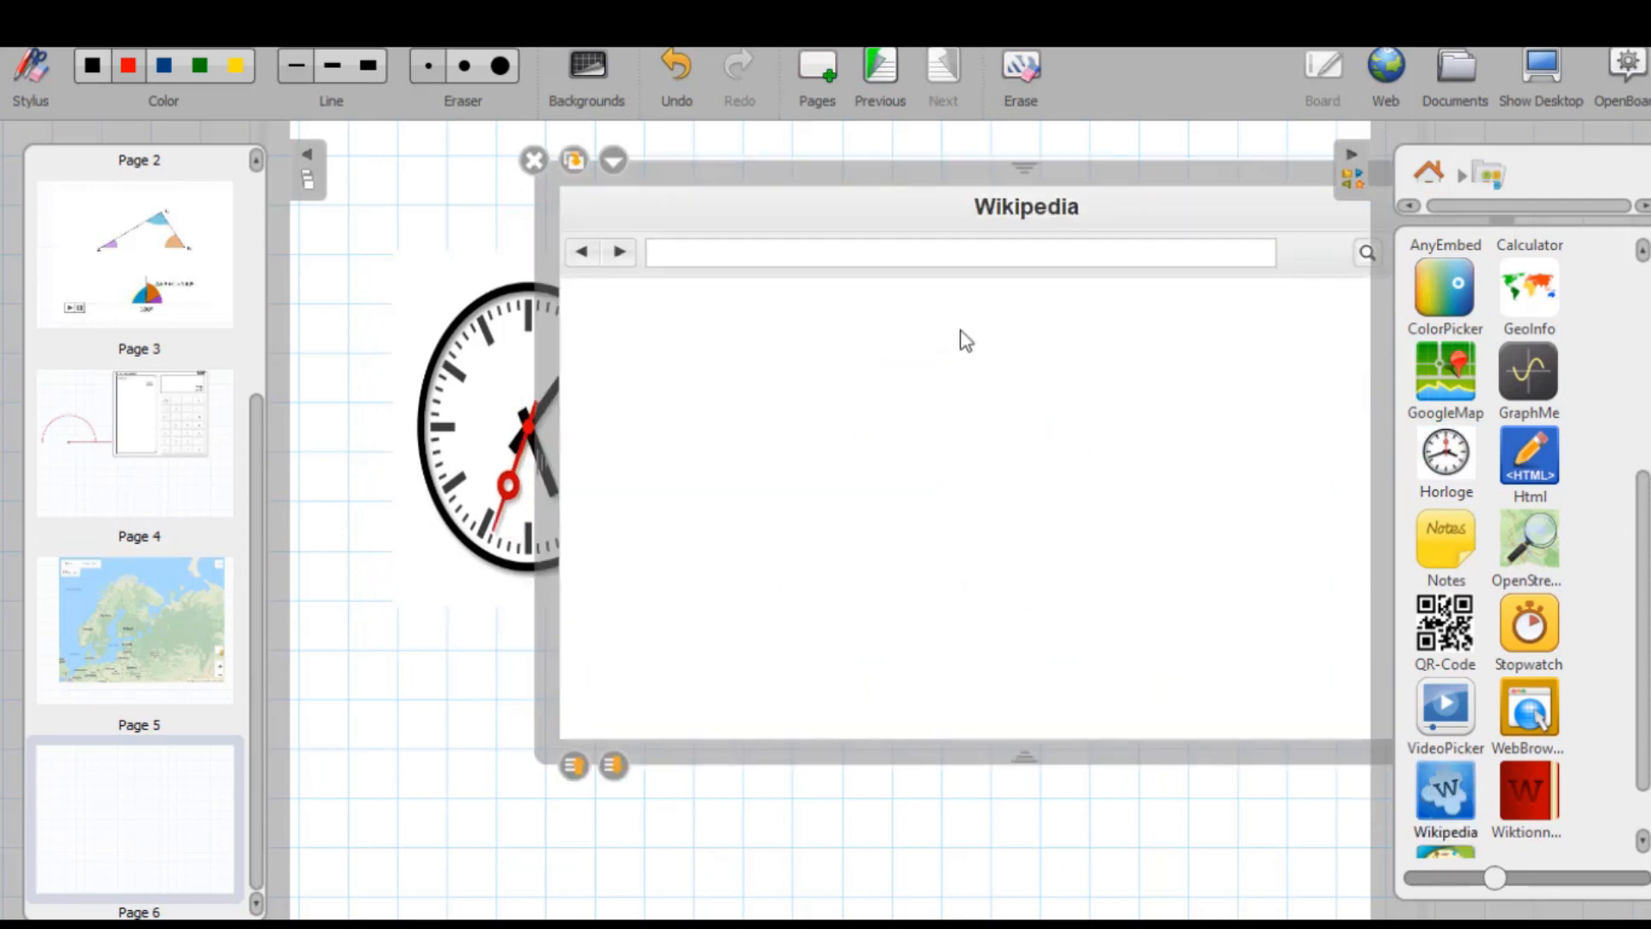
pyautogui.click(942, 252)
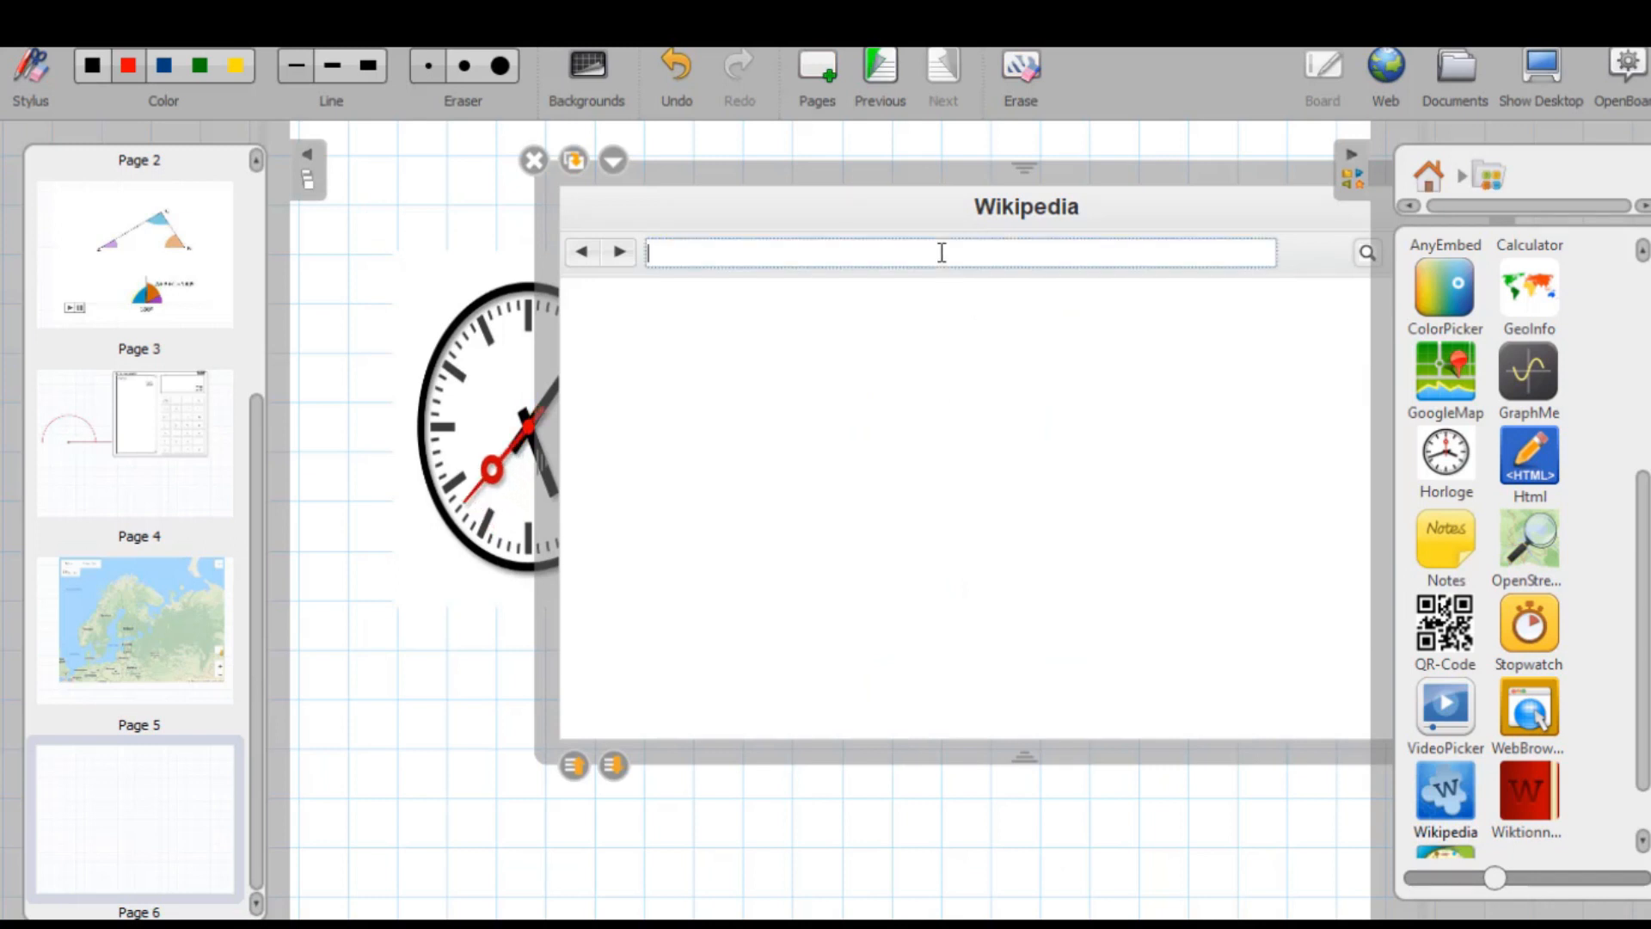
pyautogui.write('nepal')
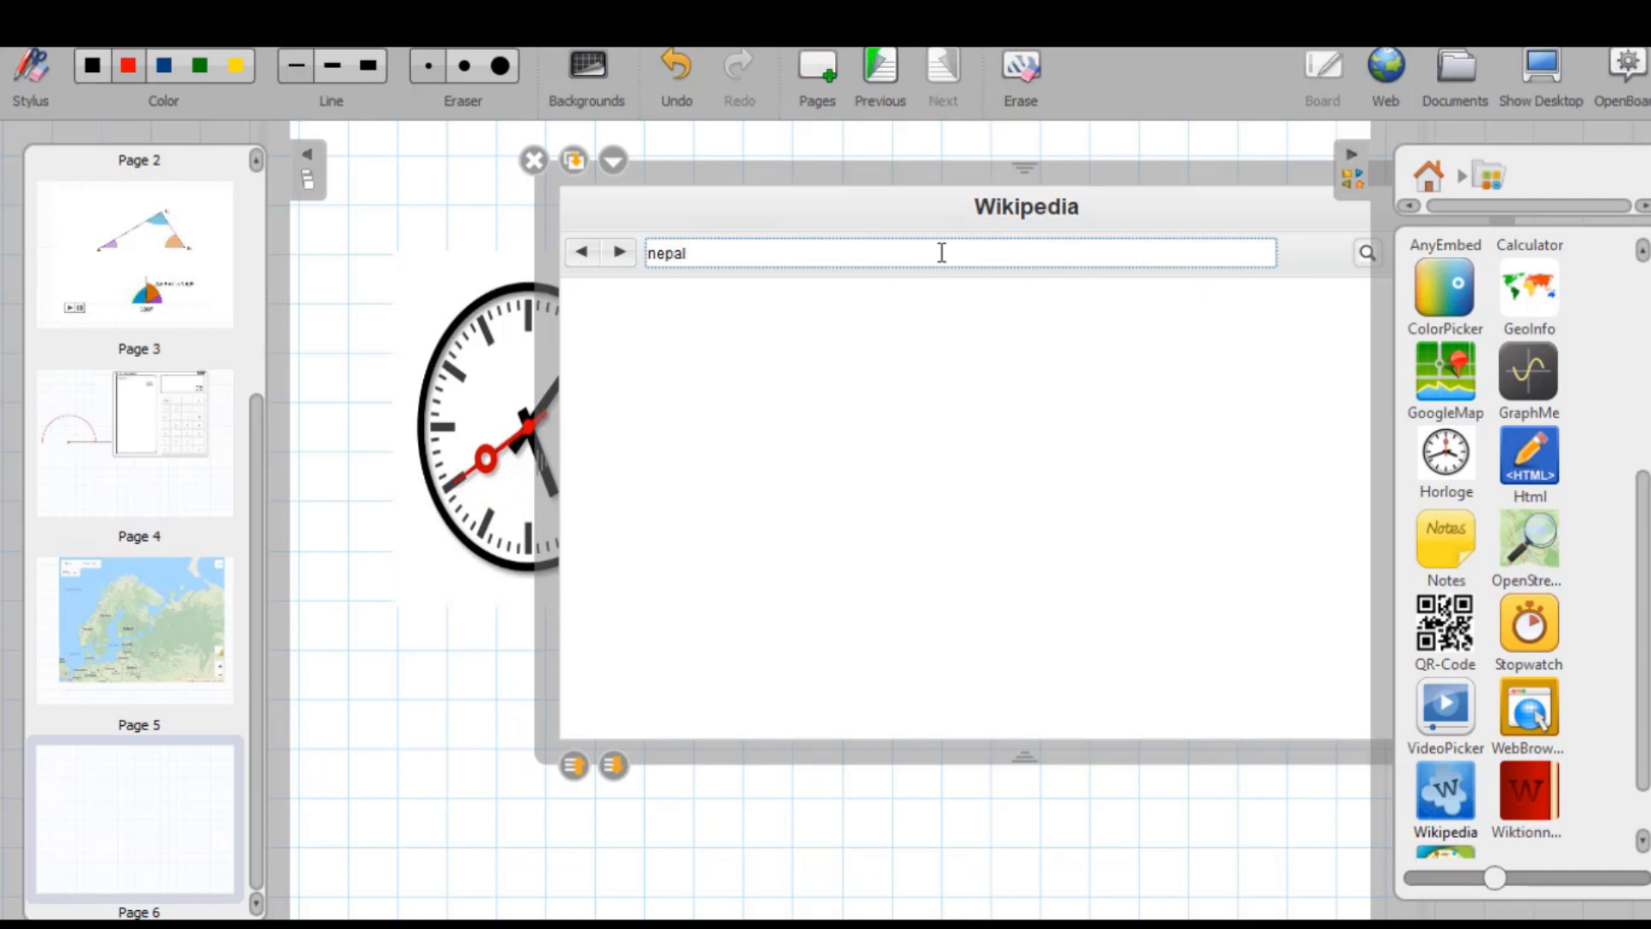
pyautogui.click(1363, 256)
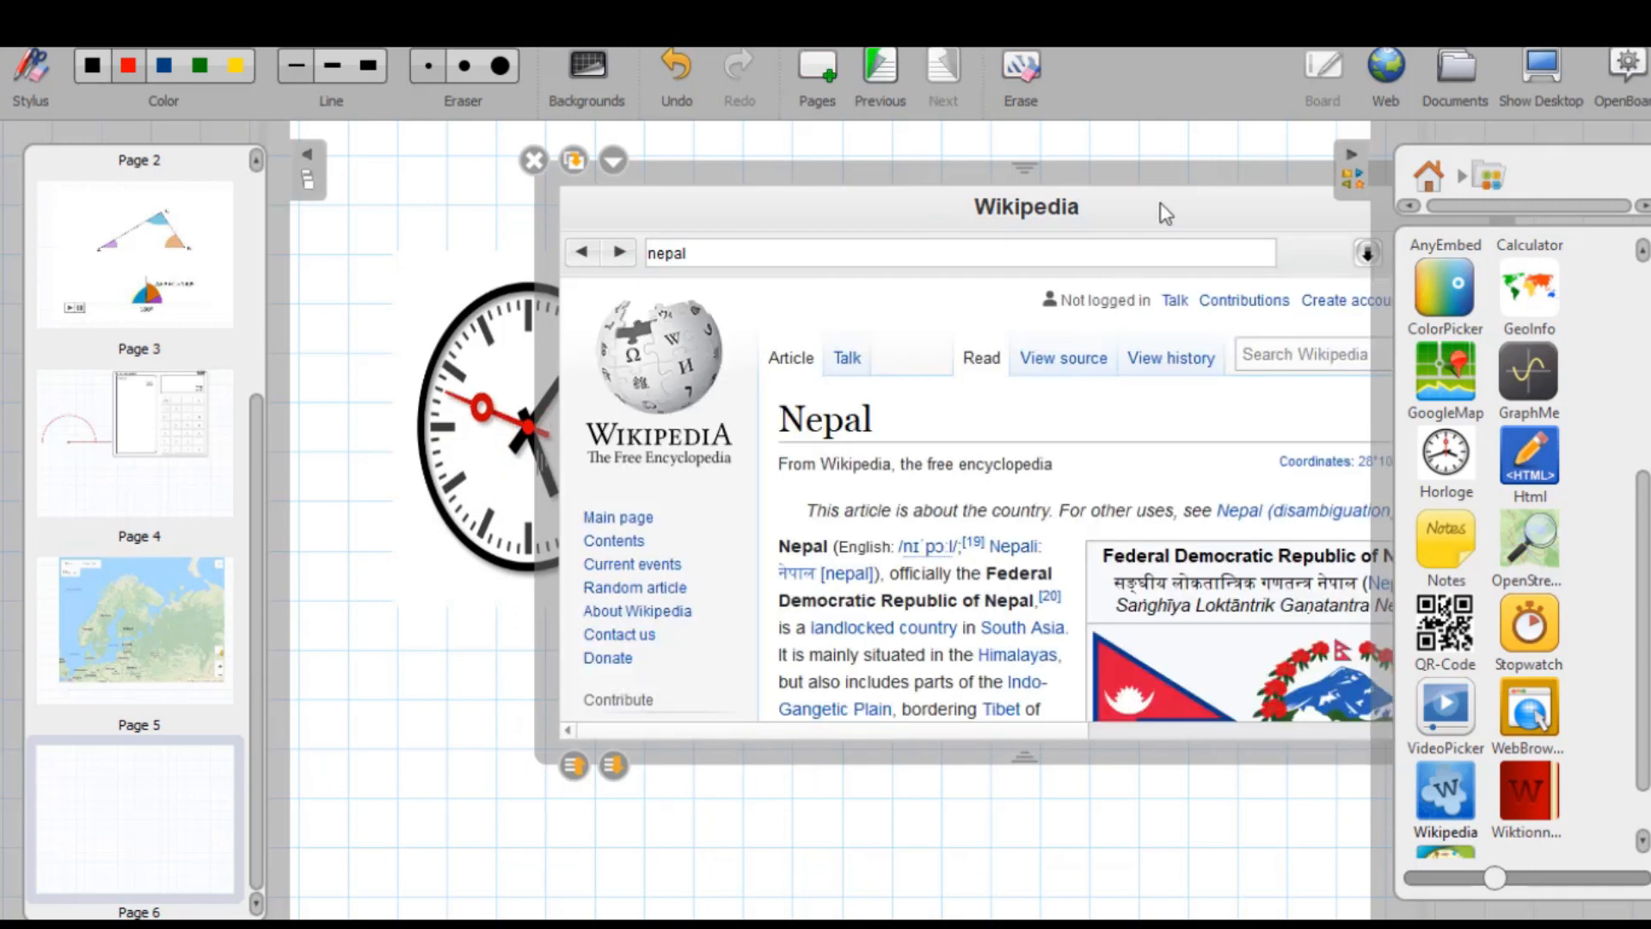
pyautogui.moveTo(1161, 204); pyautogui.dragTo(767, 252)
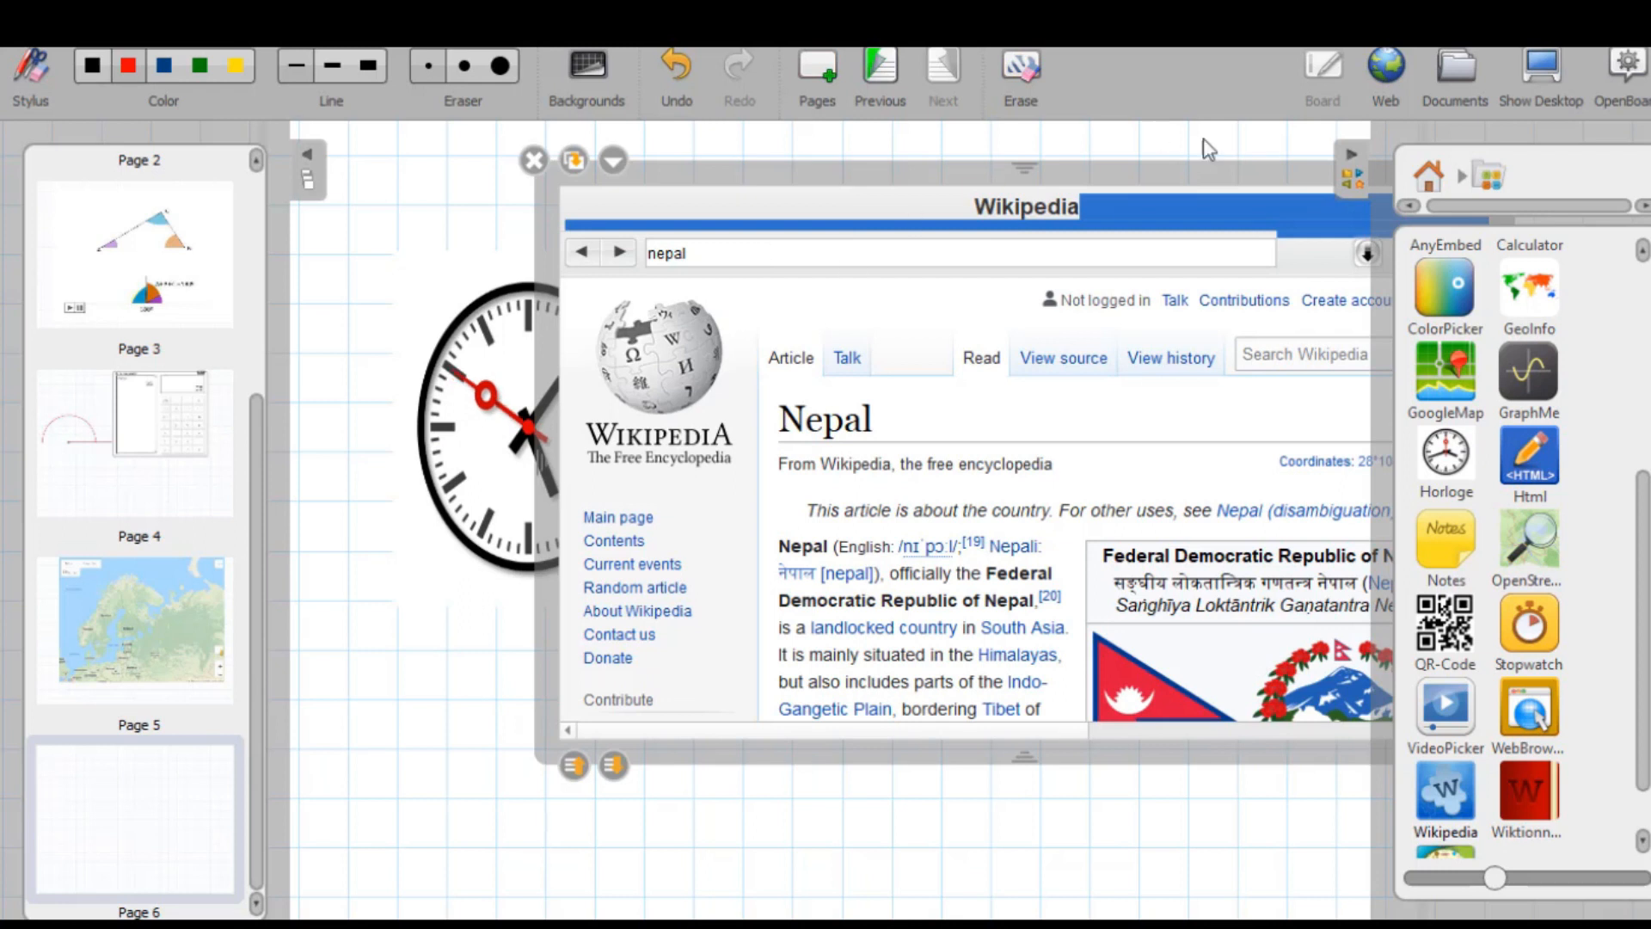
# Step: Close the Wikipedia widget and remove the clock widget from the page
pyautogui.click(535, 160)
pyautogui.click(516, 354)
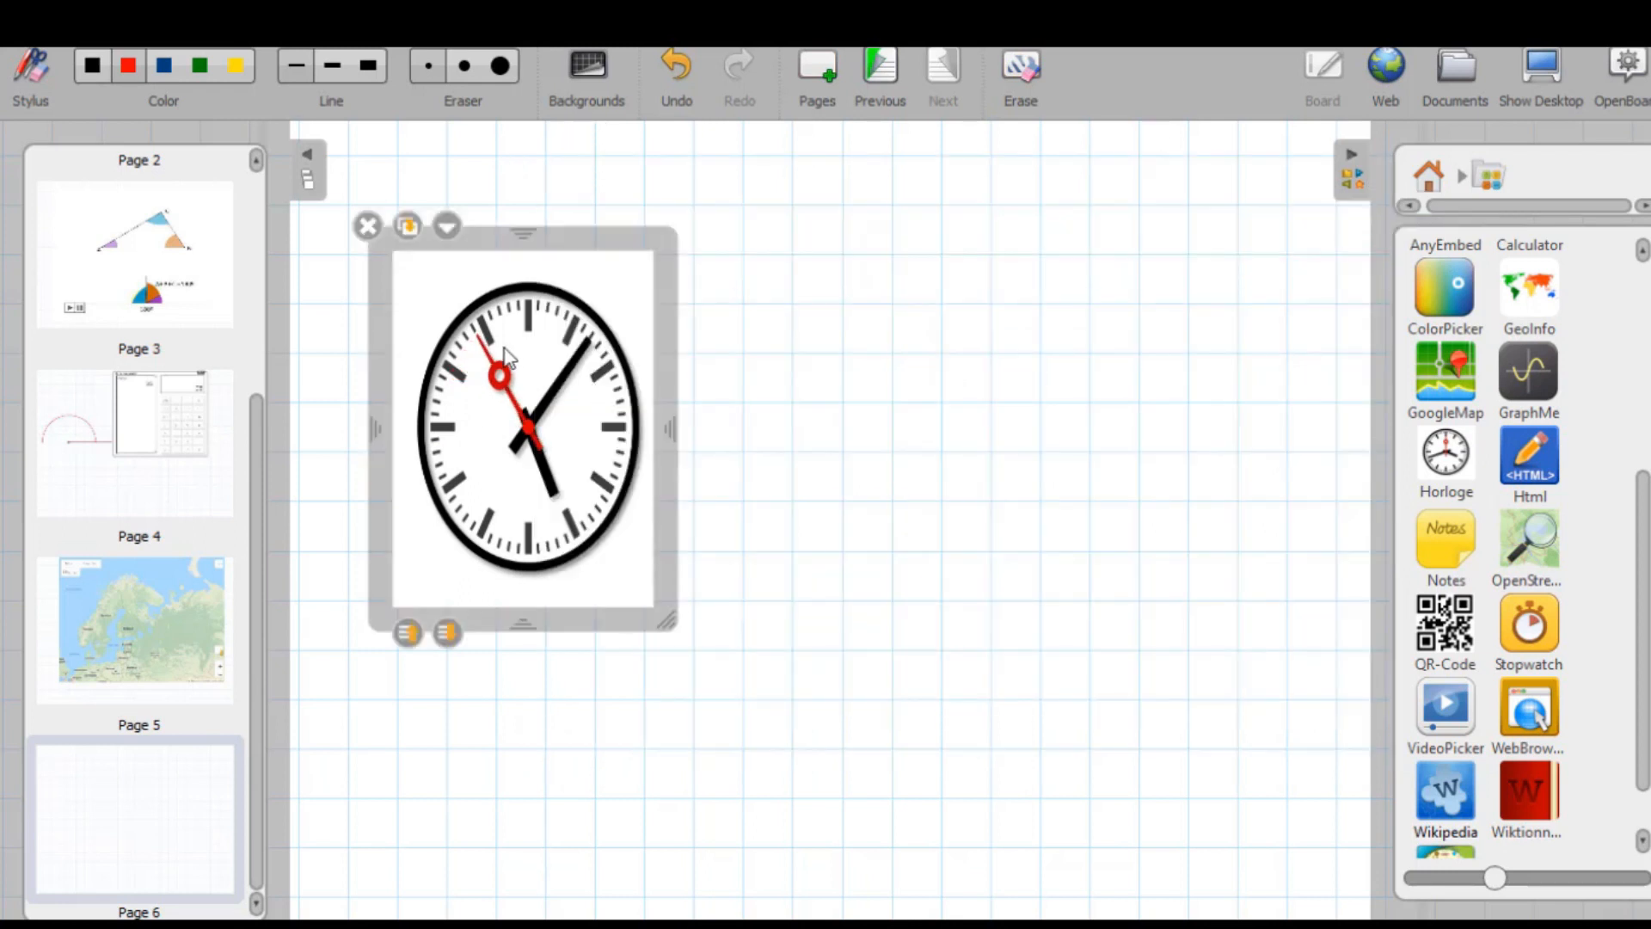
pyautogui.click(368, 227)
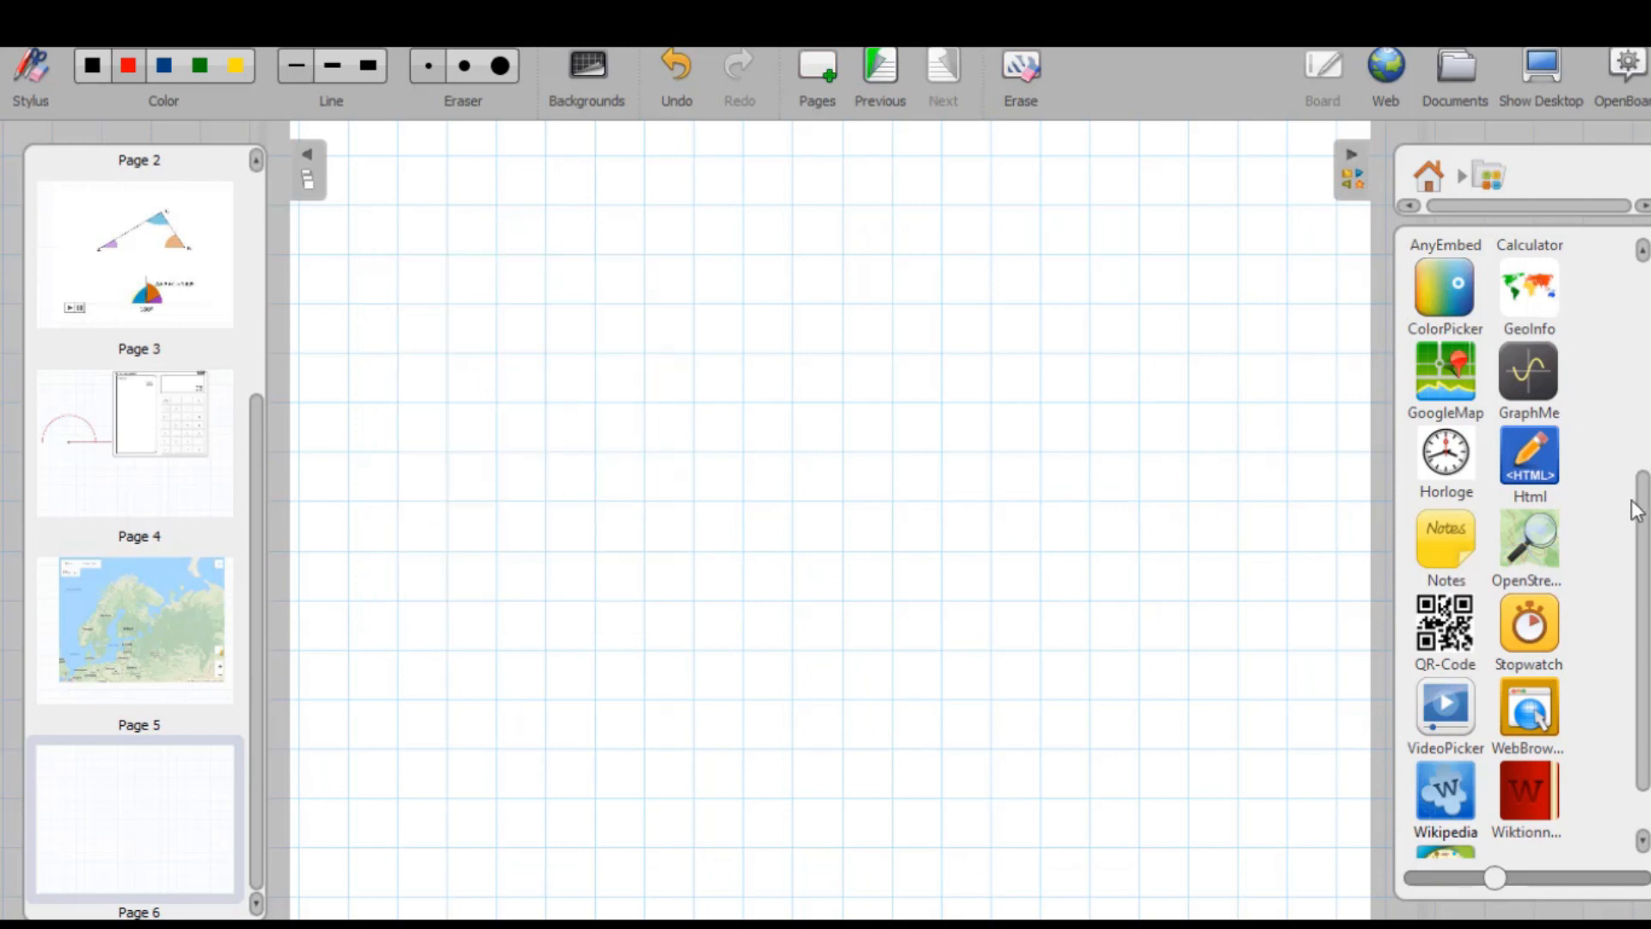
# Step: Place the iCell animal-cell diagram on page 6, then add a blank page 7
pyautogui.moveTo(1646, 520); pyautogui.dragTo(1649, 560)
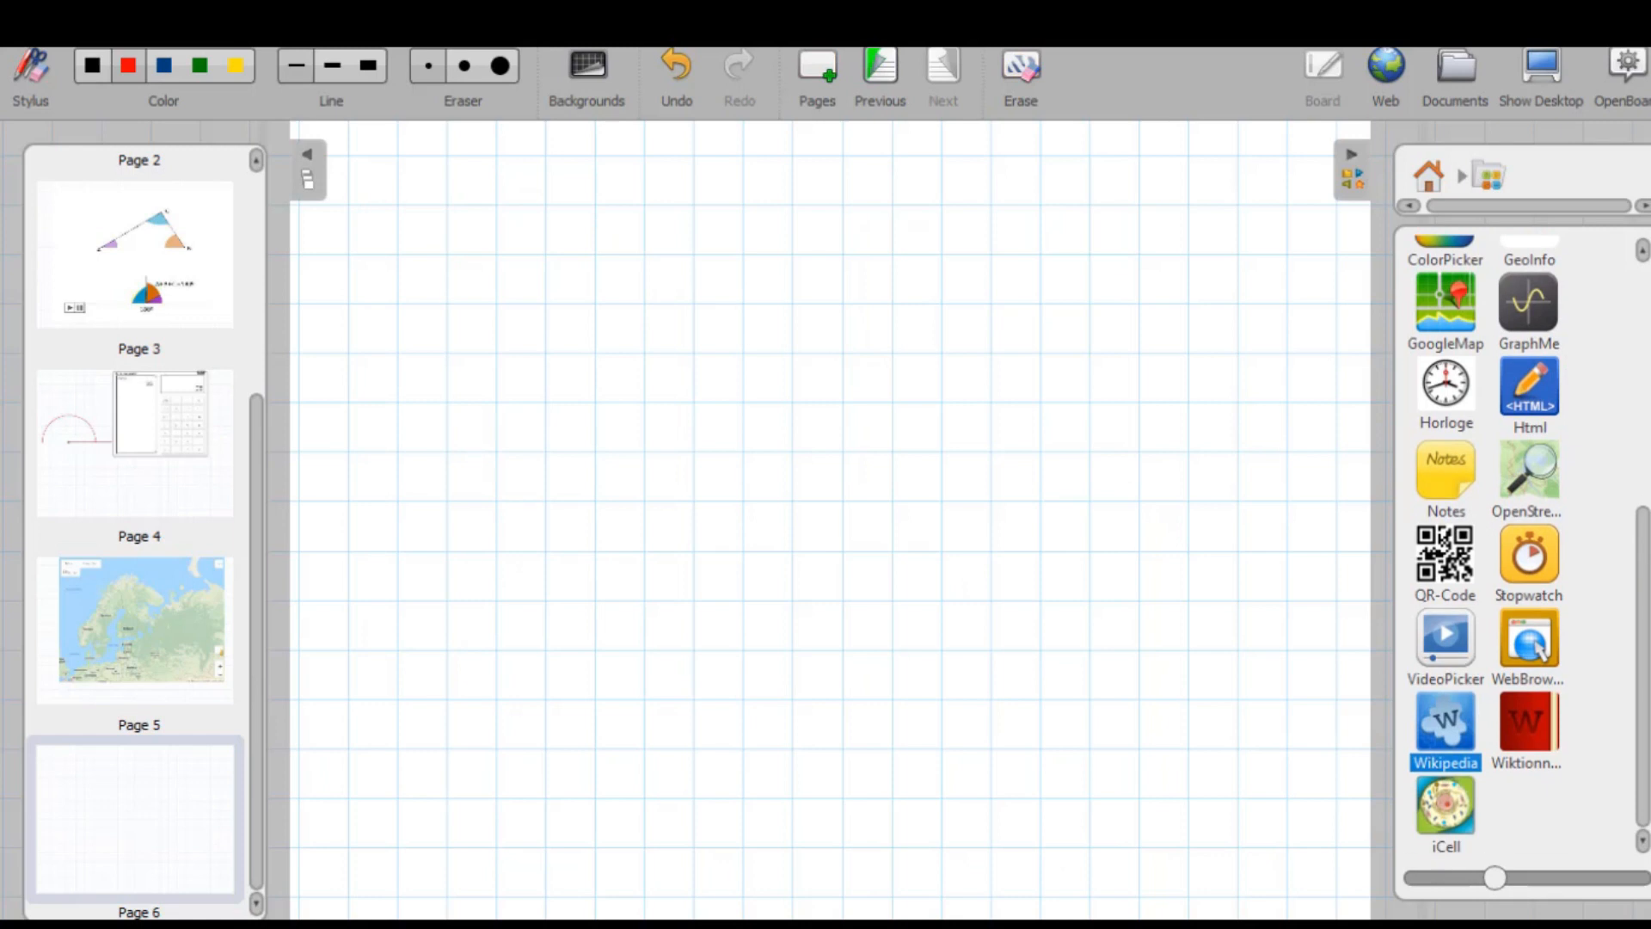
pyautogui.click(1456, 809)
pyautogui.moveTo(751, 448); pyautogui.dragTo(750, 448)
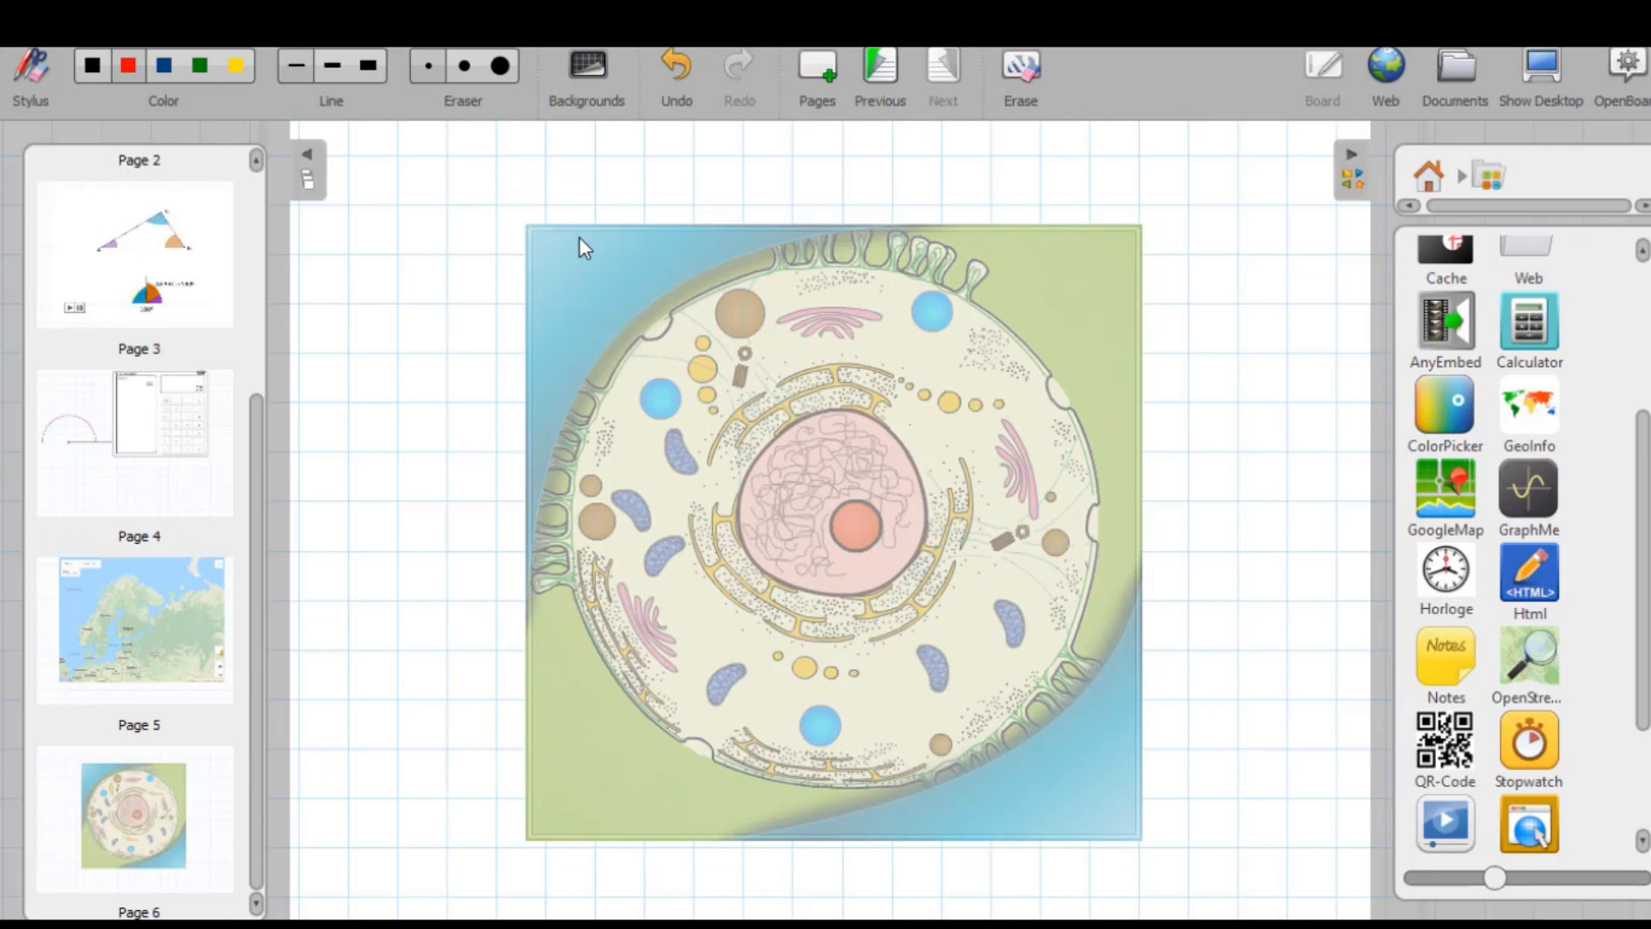
pyautogui.click(817, 76)
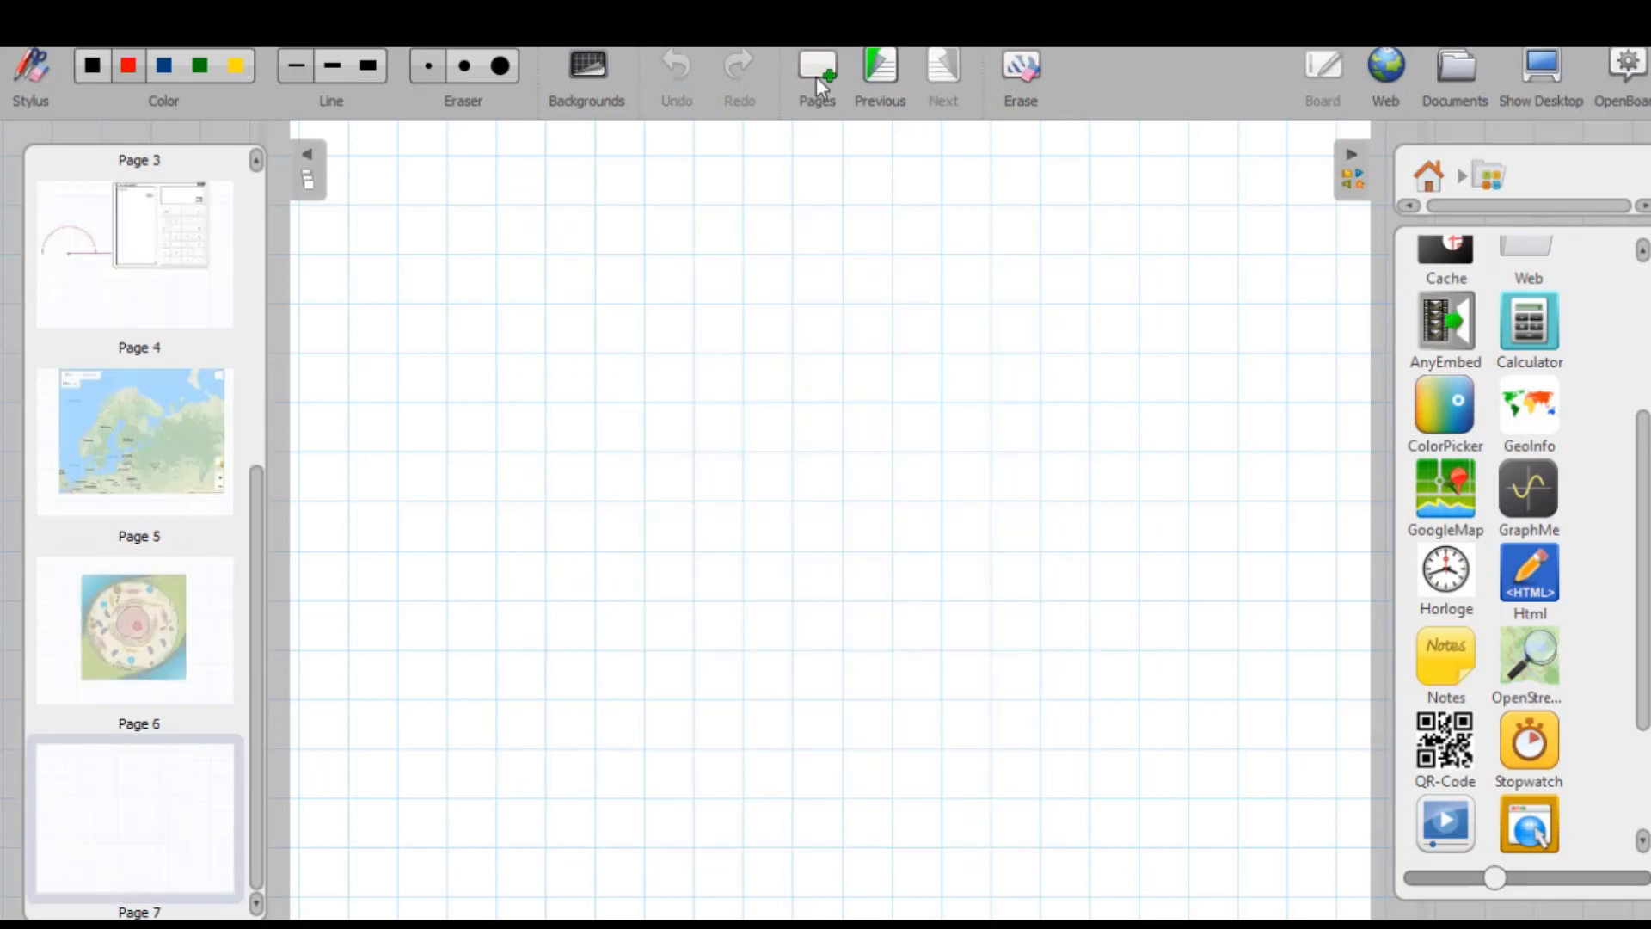
pyautogui.click(1521, 483)
pyautogui.moveTo(1008, 483); pyautogui.dragTo(786, 504)
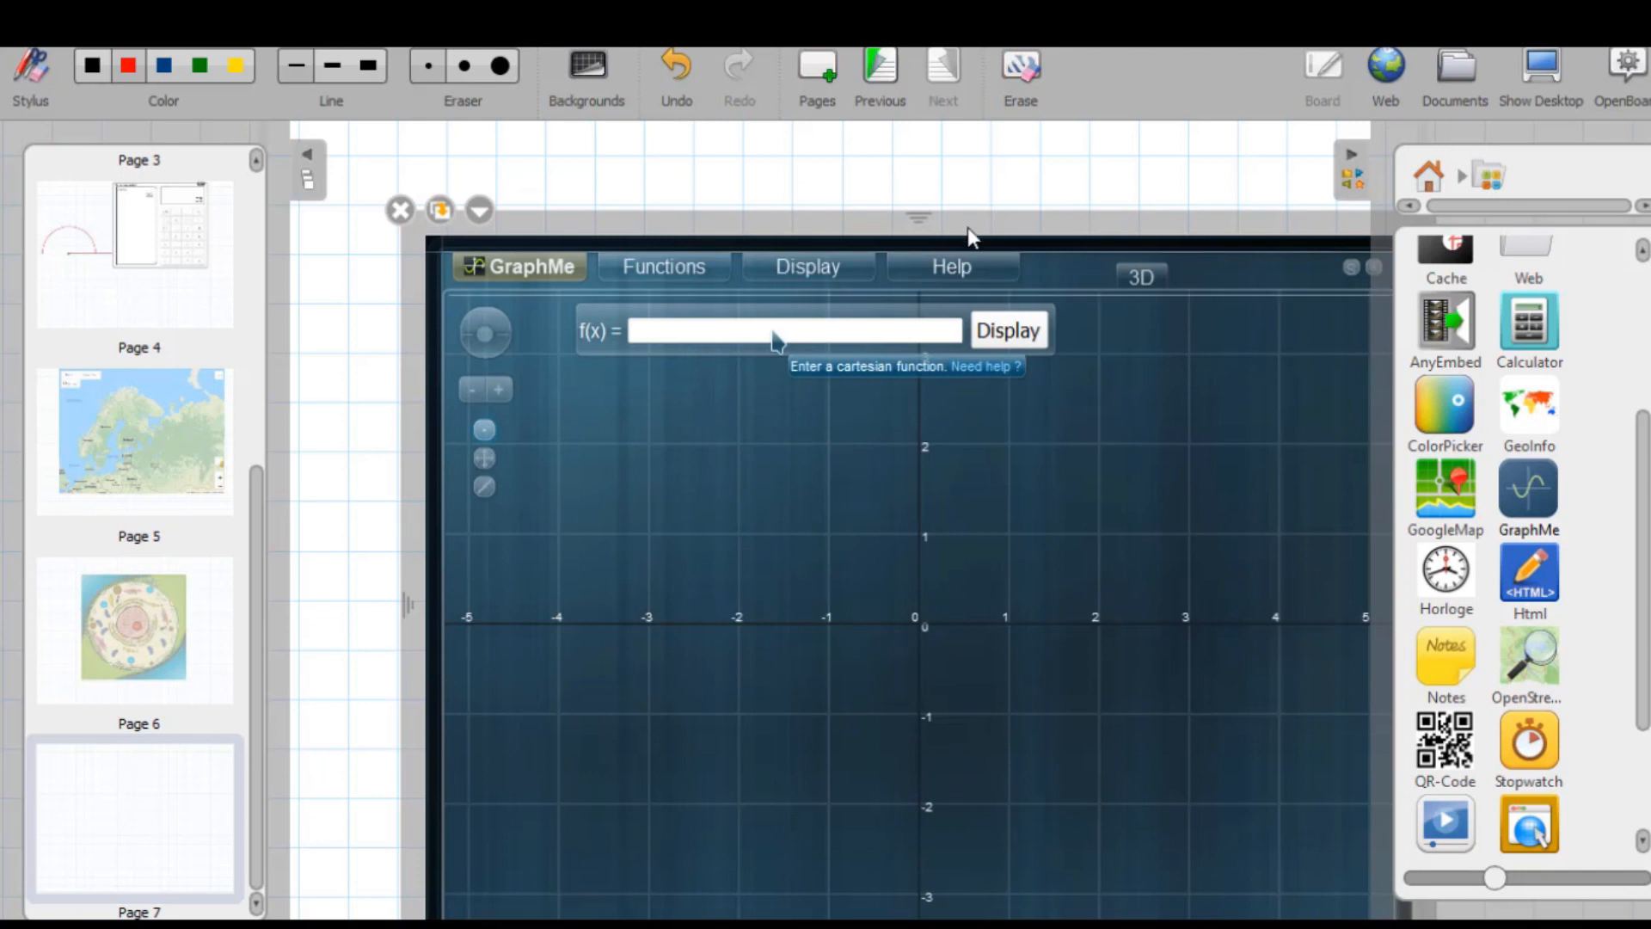
pyautogui.moveTo(988, 229); pyautogui.dragTo(719, 205)
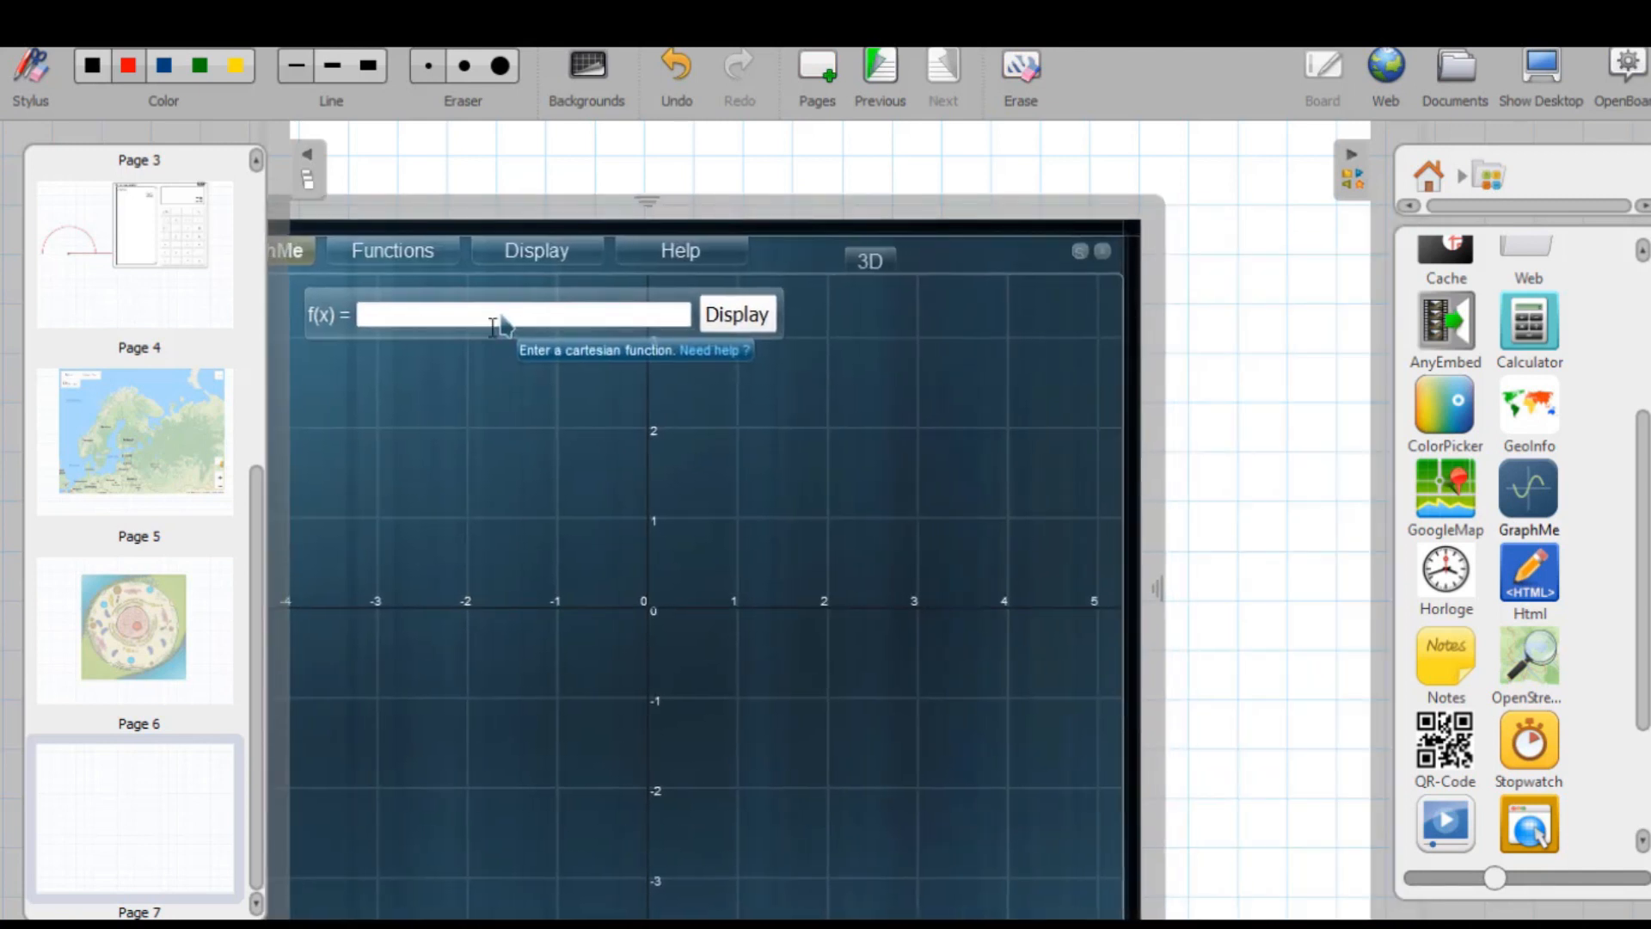
pyautogui.click(442, 318)
pyautogui.write('x')
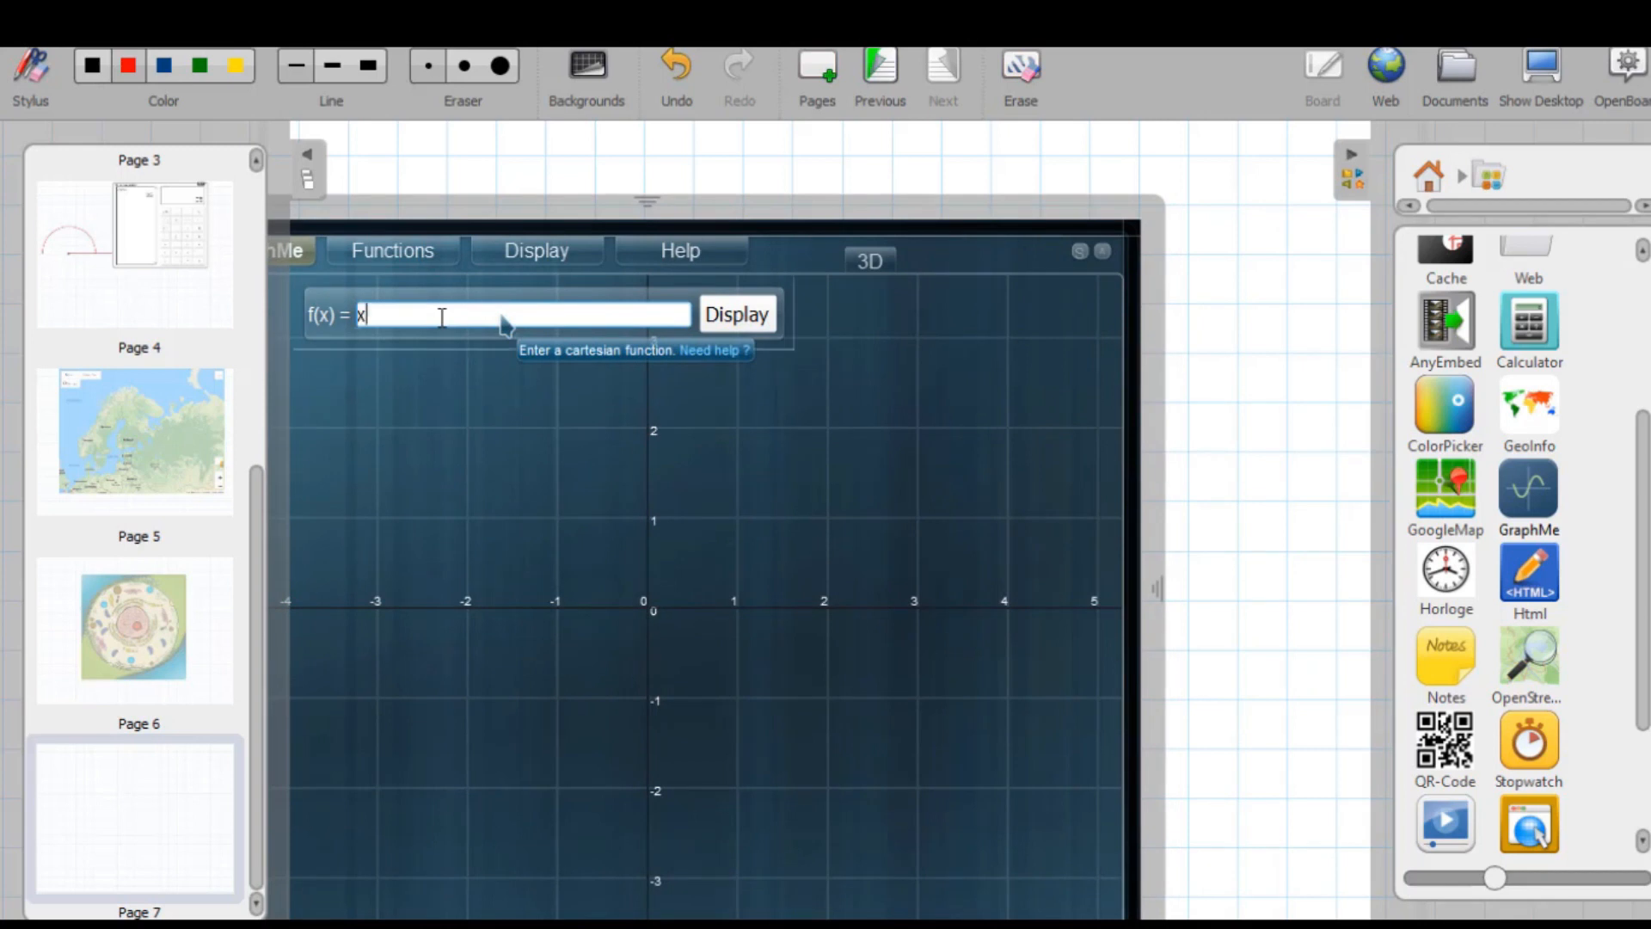
pyautogui.write('+5')
pyautogui.click(730, 315)
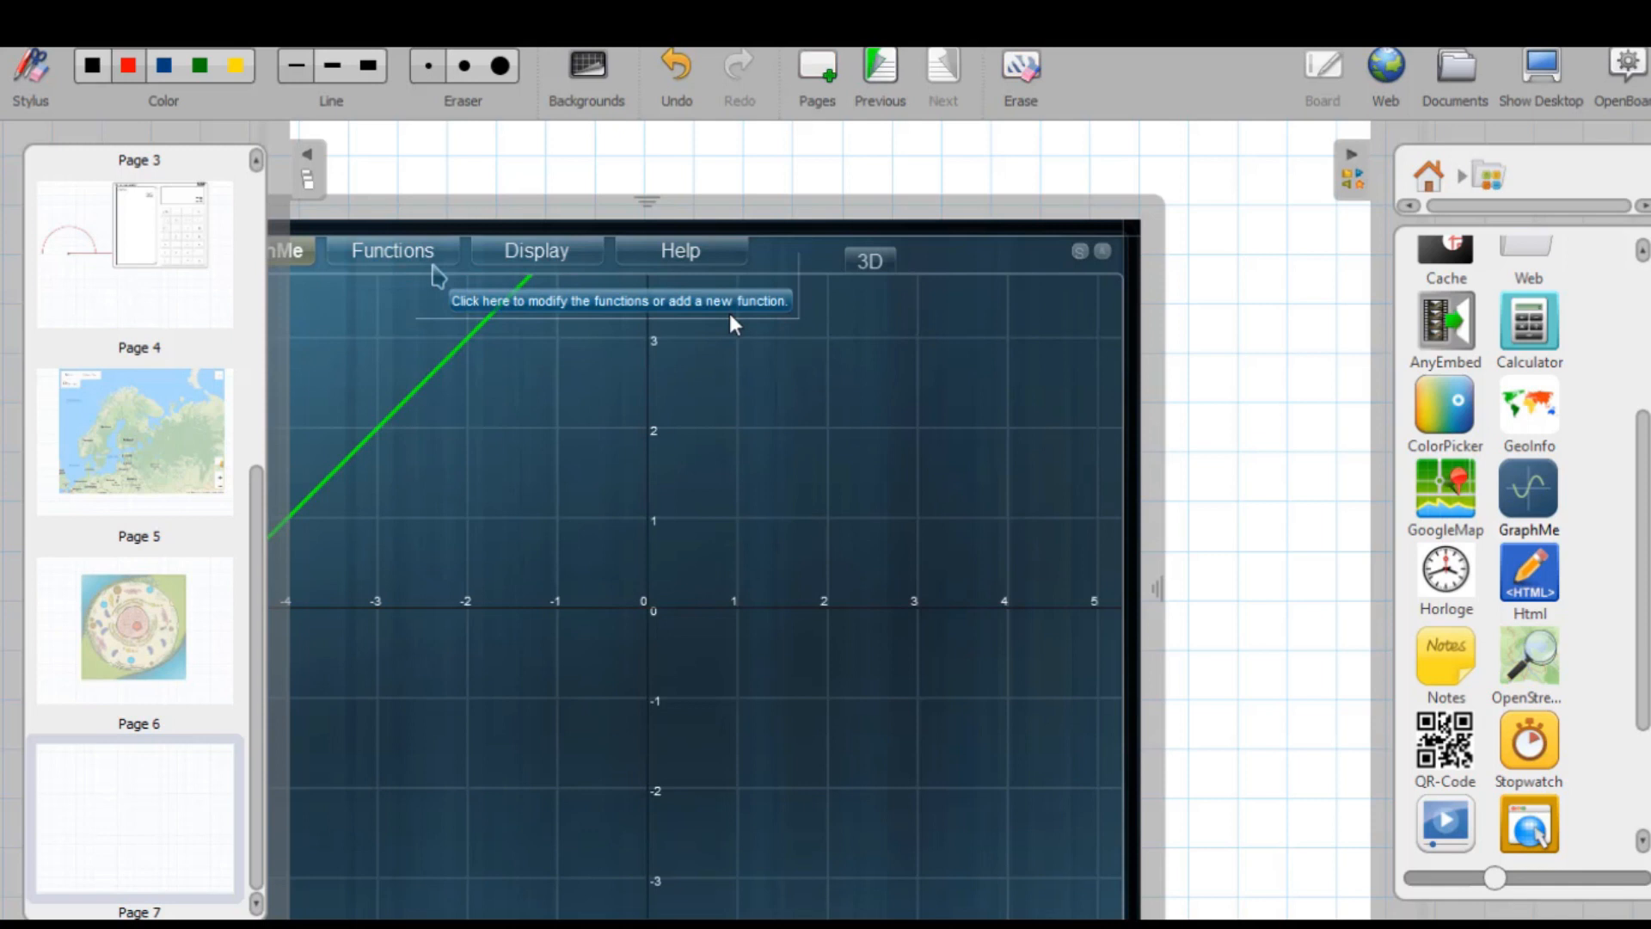
pyautogui.click(544, 258)
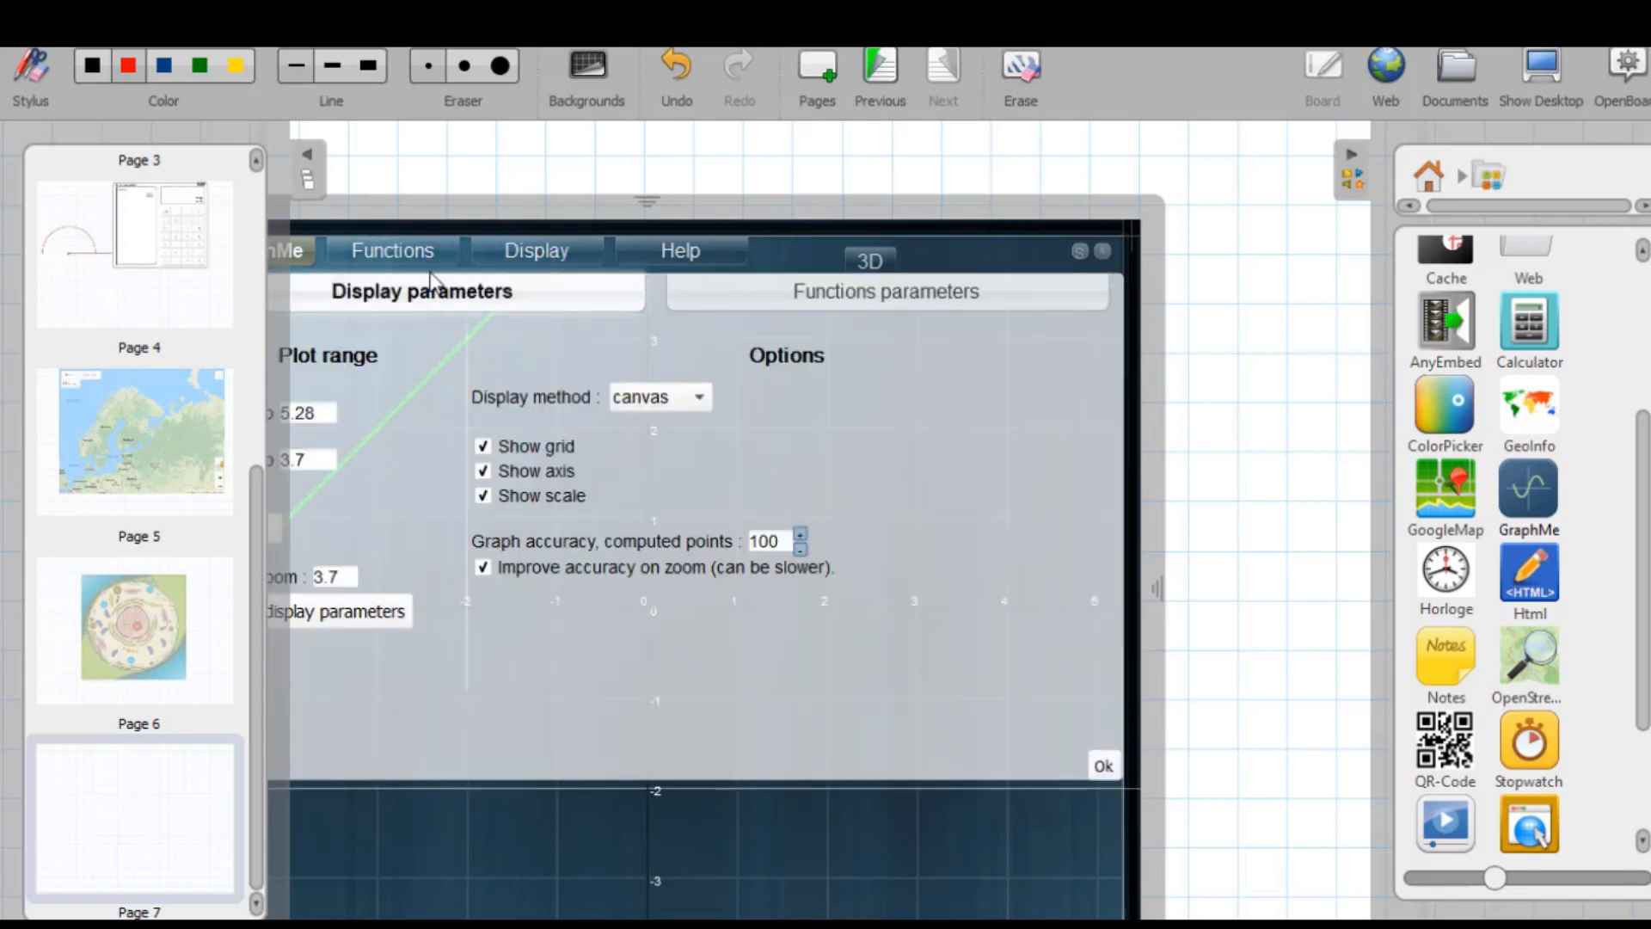
pyautogui.click(410, 268)
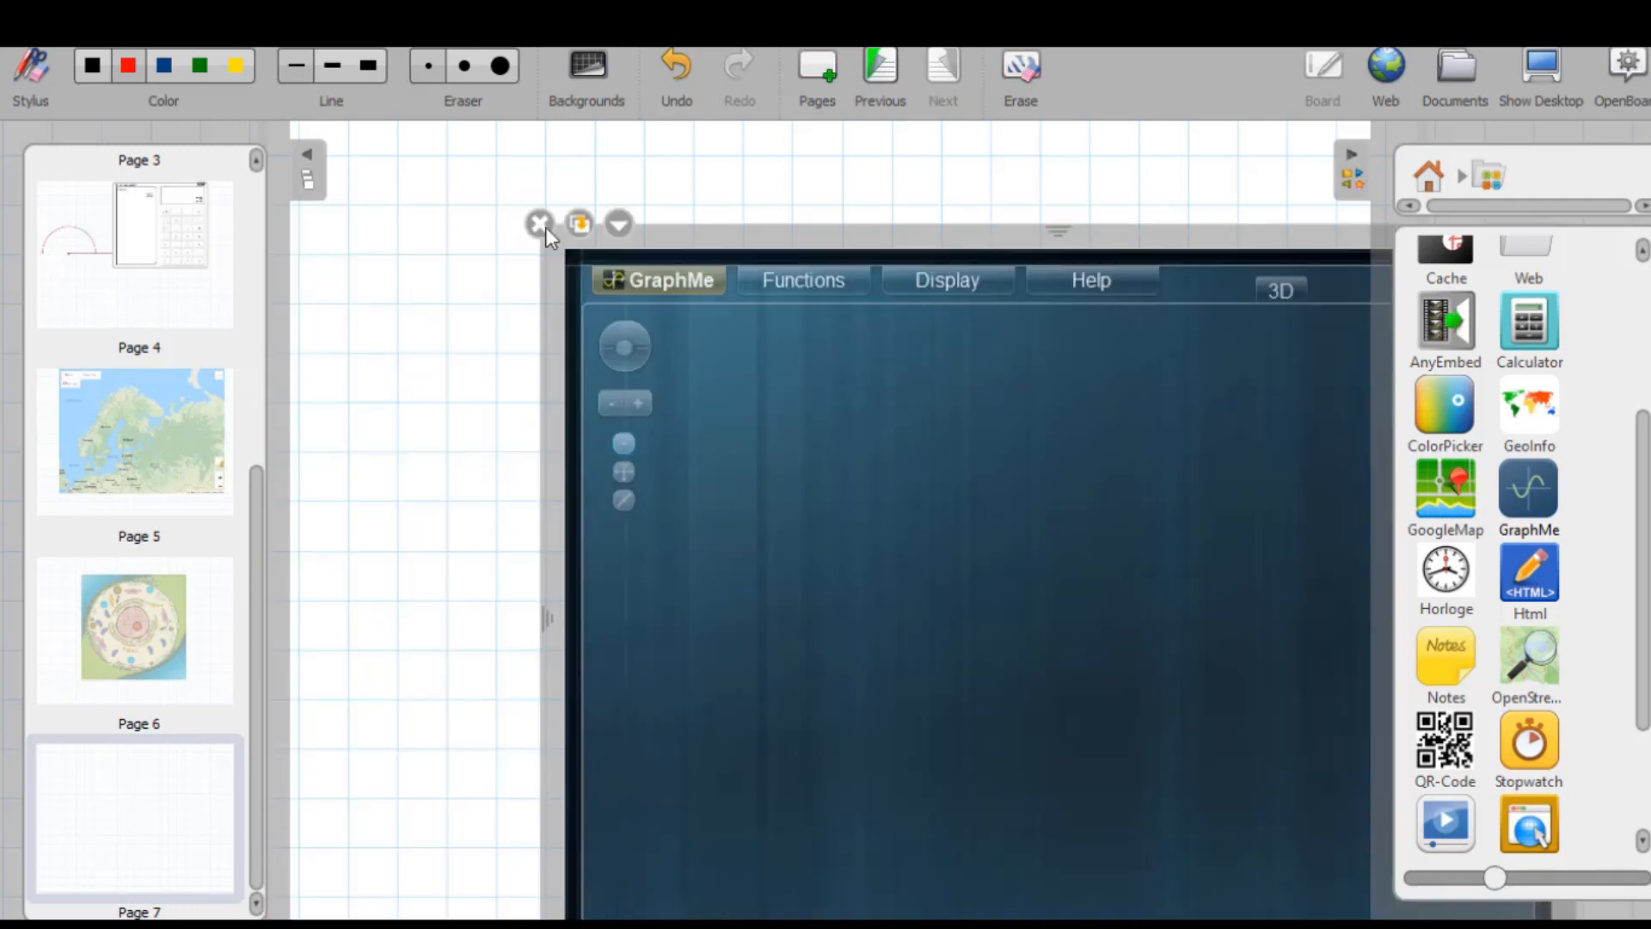
pyautogui.click(545, 227)
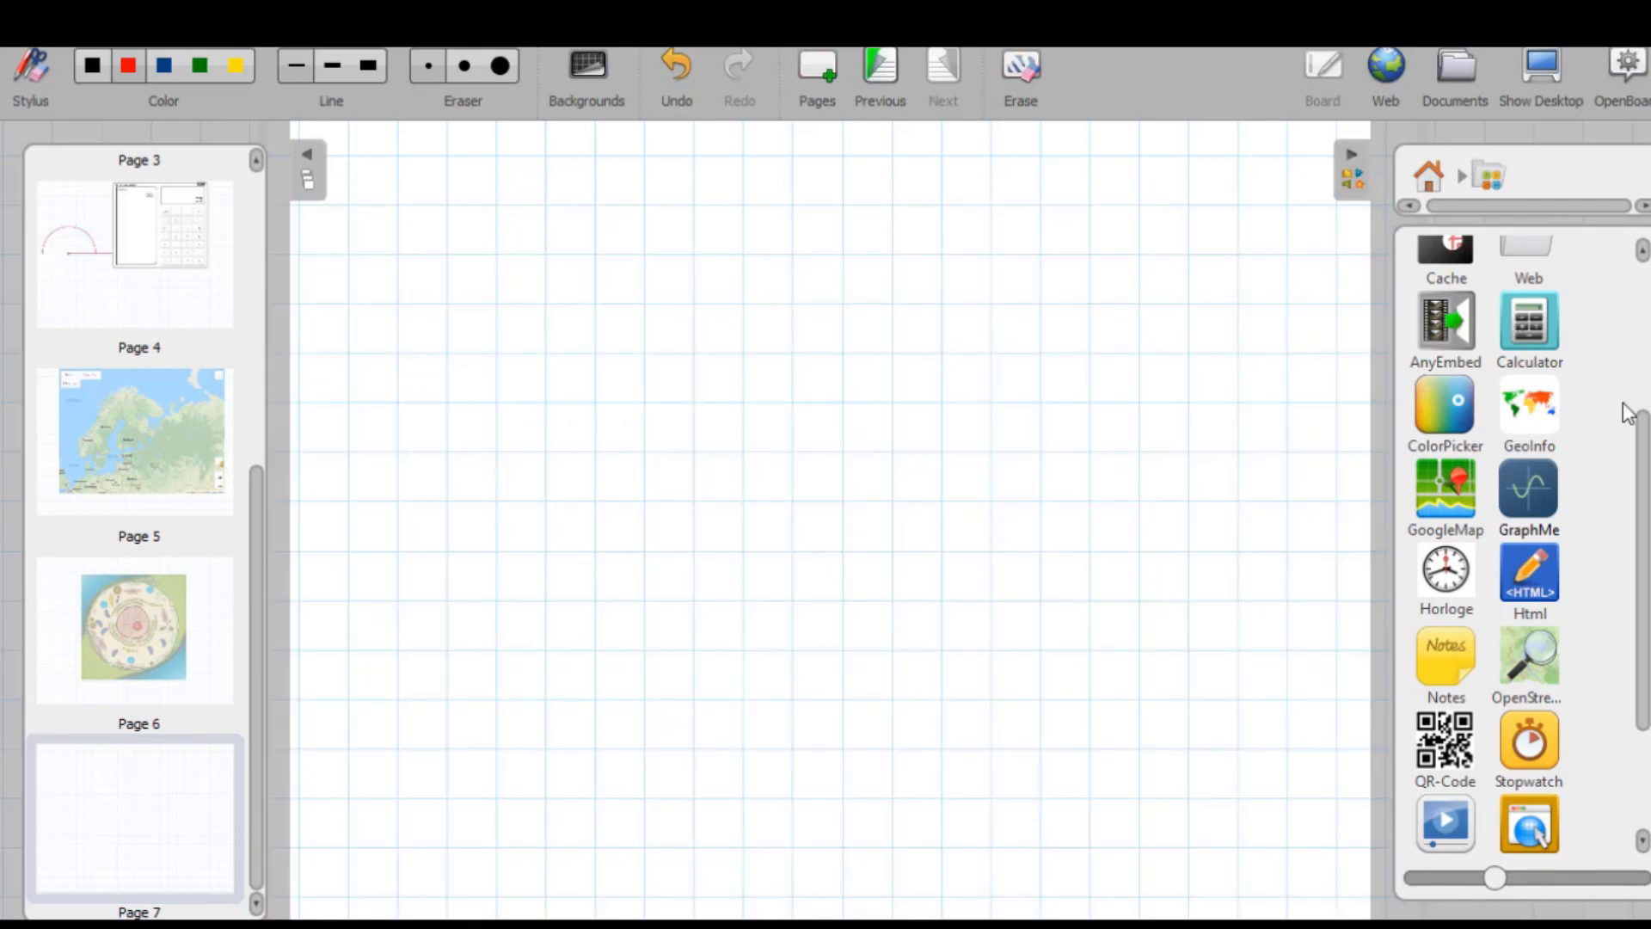
# Step: Drop the GeoInfo continent world map onto page 7
pyautogui.moveTo(1645, 447); pyautogui.dragTo(1645, 293)
pyautogui.moveTo(1559, 696); pyautogui.dragTo(684, 497)
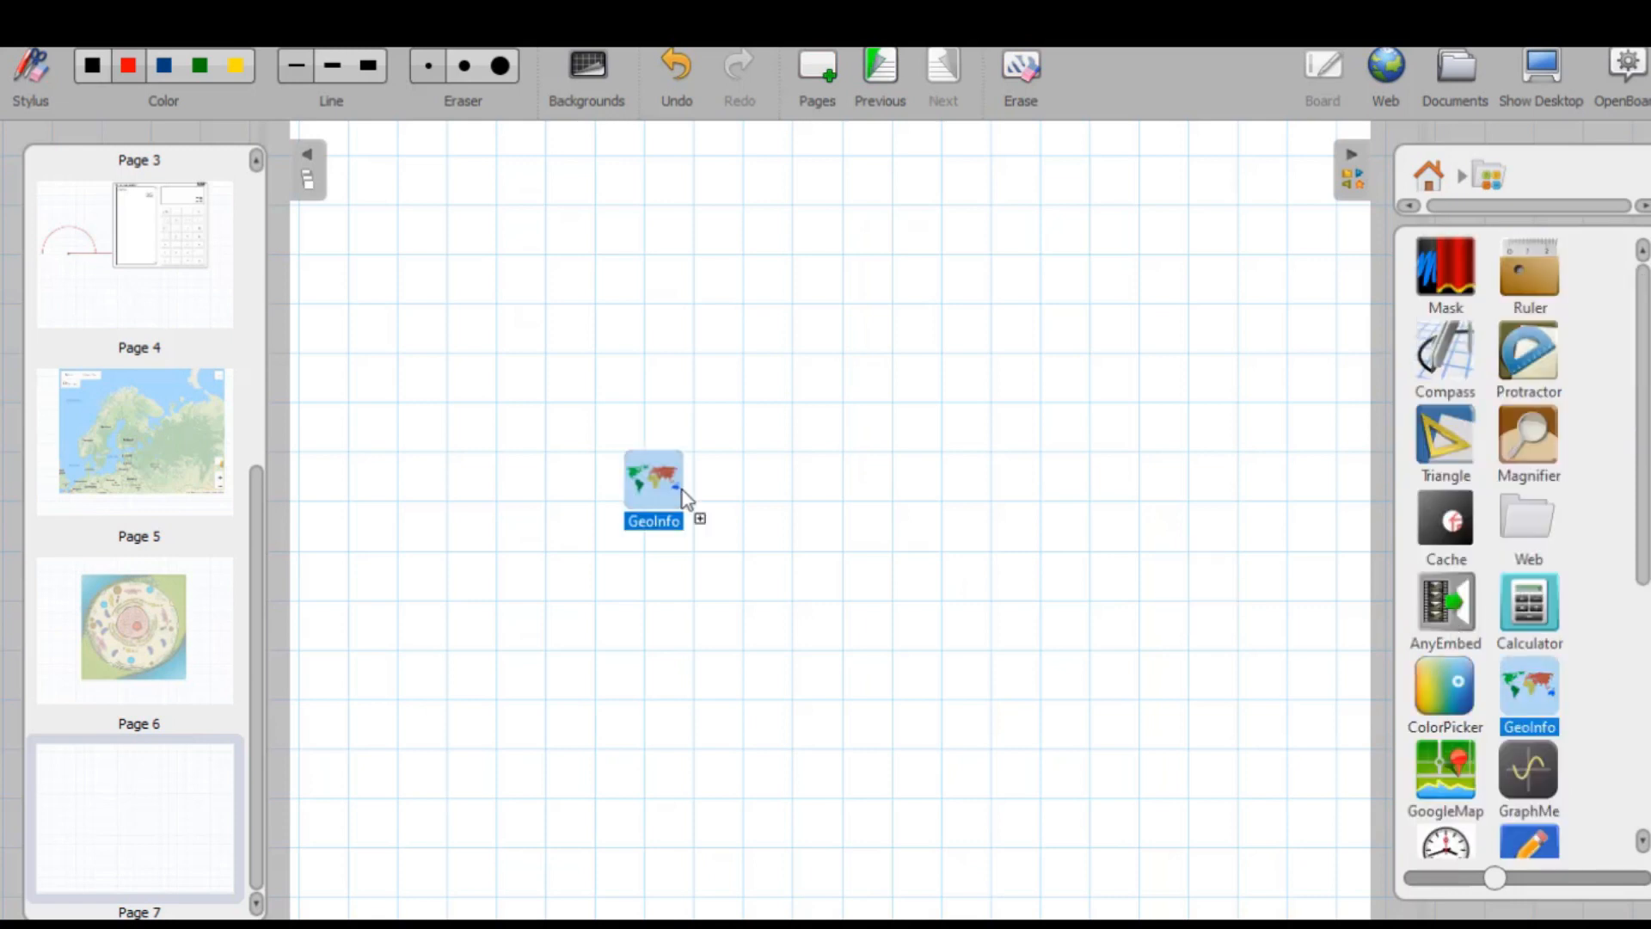
pyautogui.moveTo(684, 497); pyautogui.dragTo(684, 497)
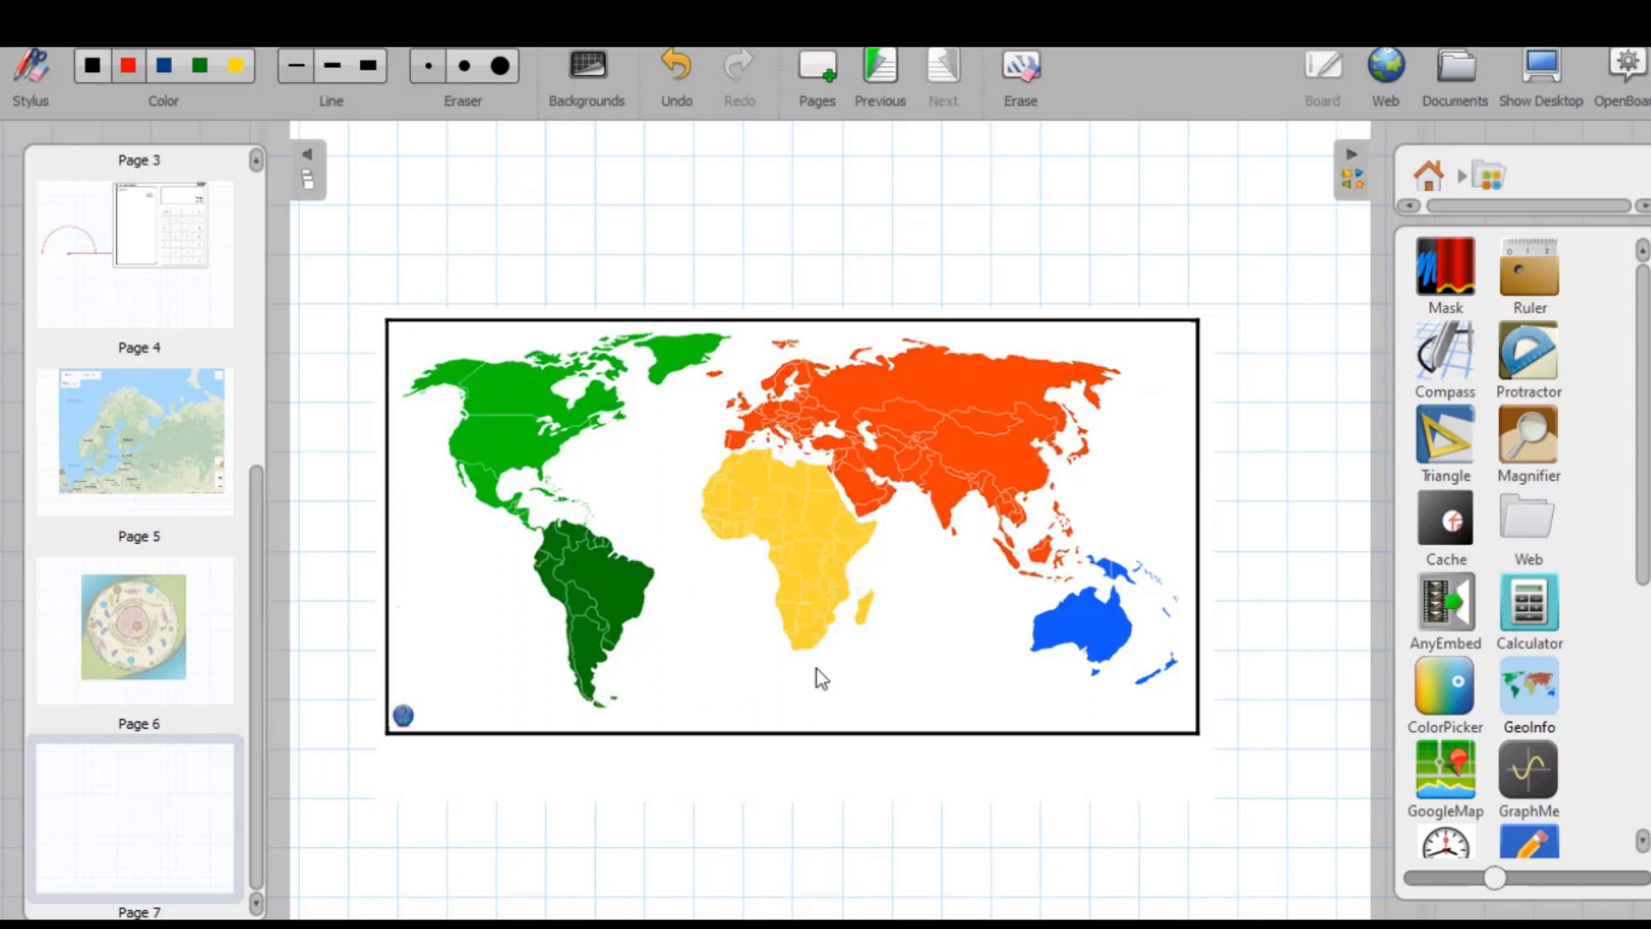
# Step: Delete the GeoInfo map from the page and bring up the main OpenBoard menu
pyautogui.click(792, 800)
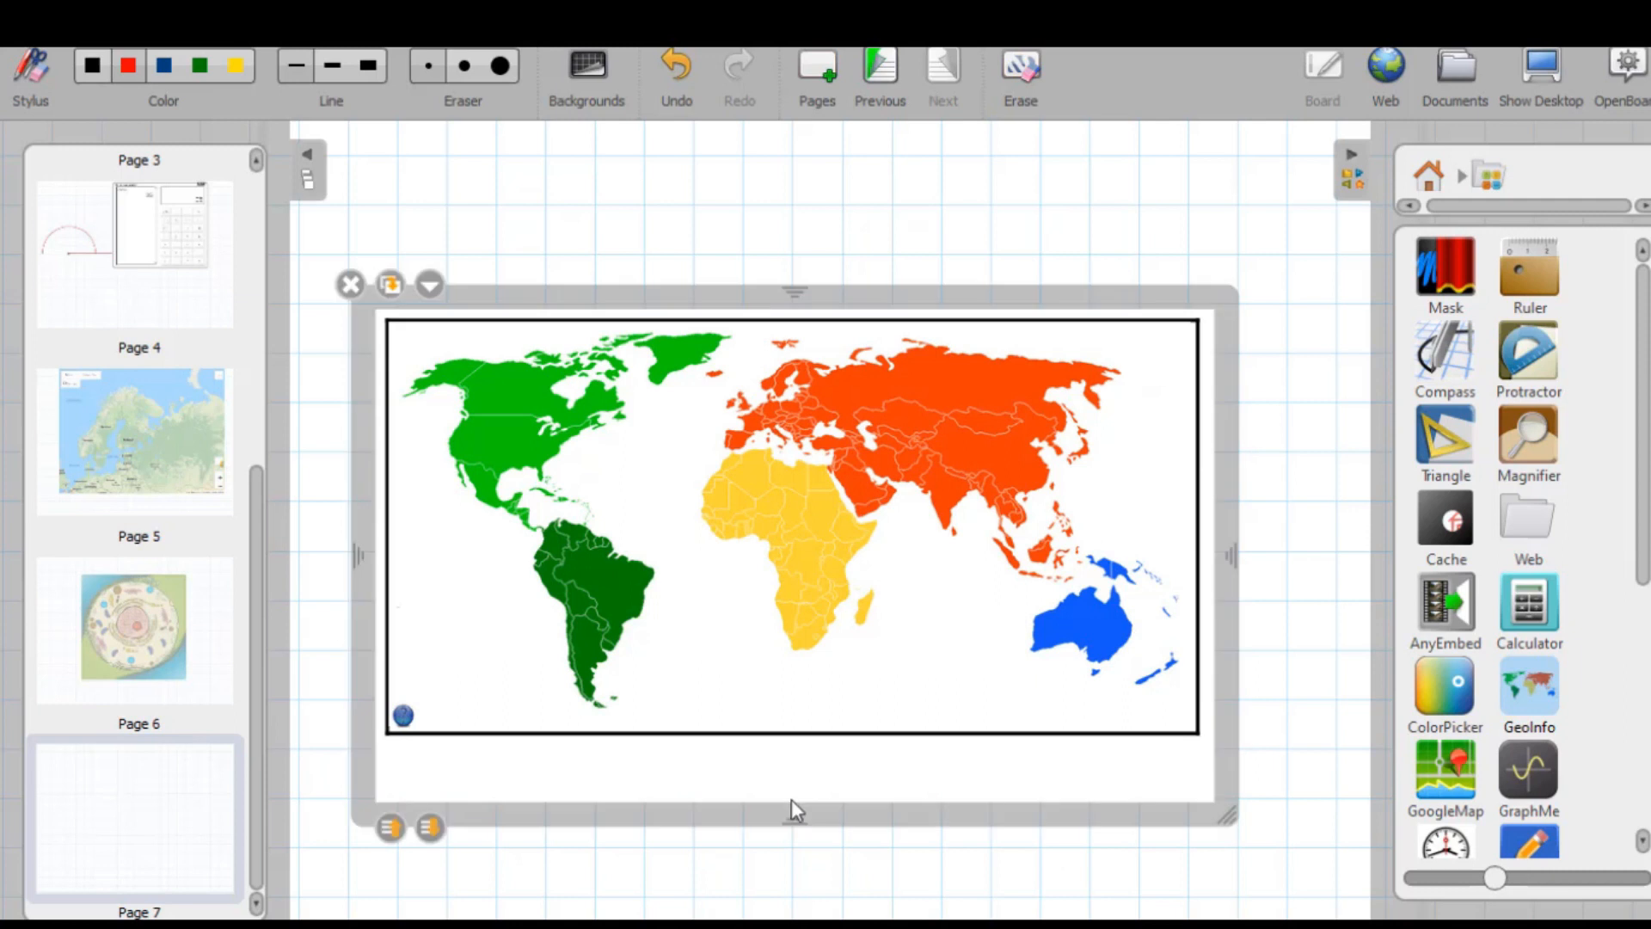
pyautogui.click(351, 284)
pyautogui.click(1626, 74)
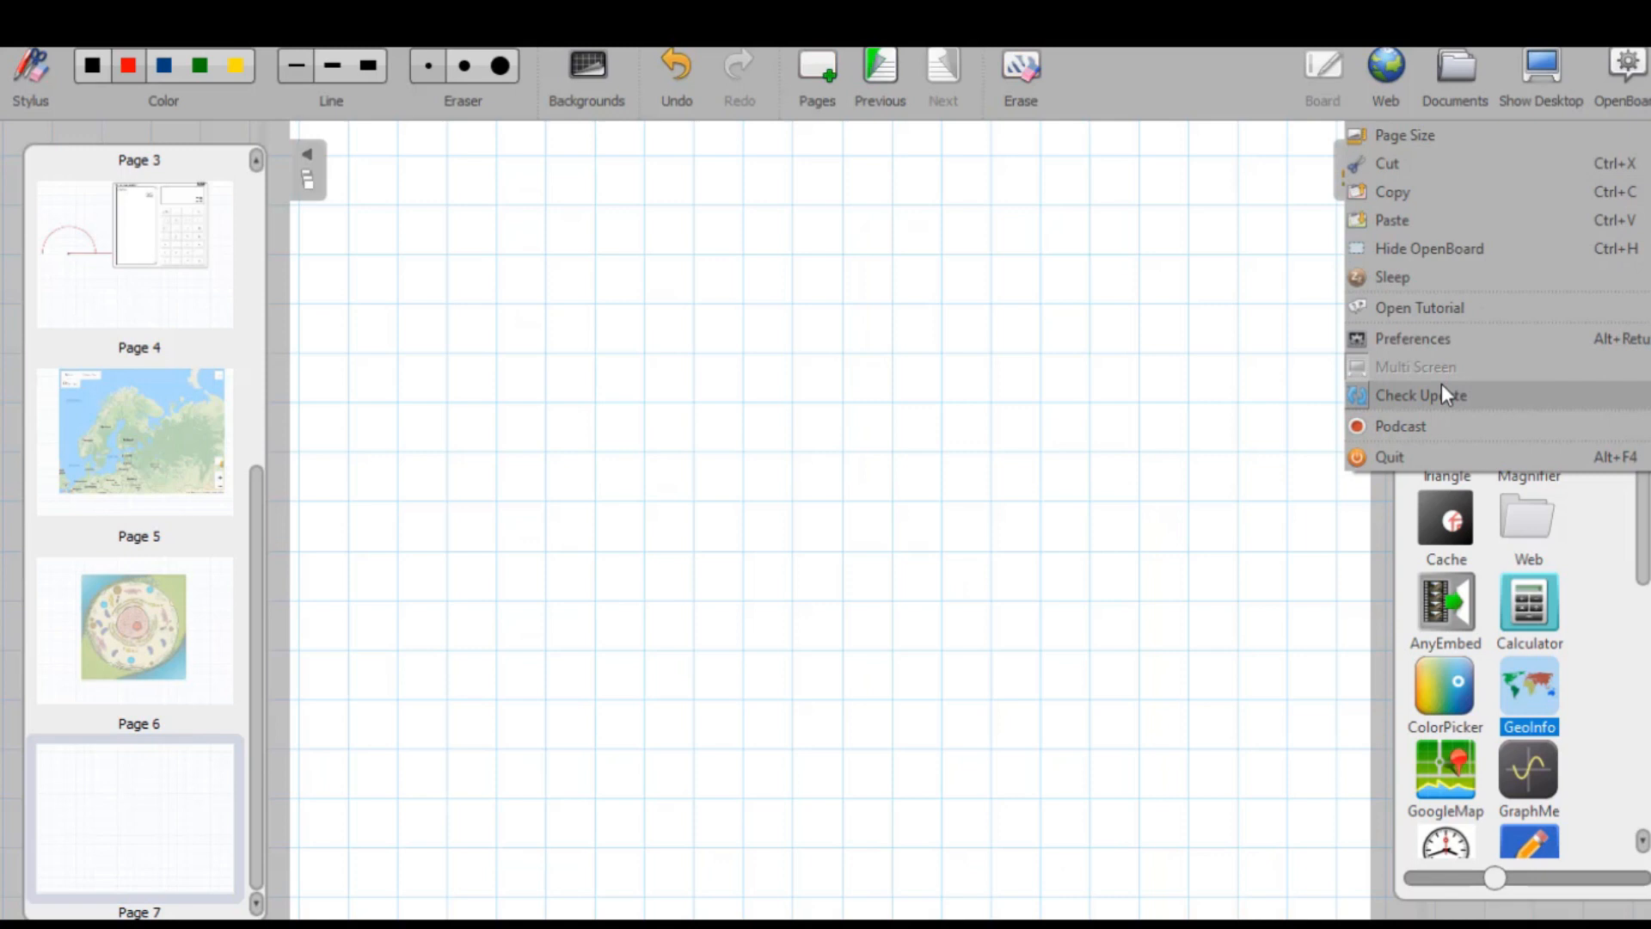
# Step: Start a podcast recording and place a set square triangle on page 7
pyautogui.click(1395, 432)
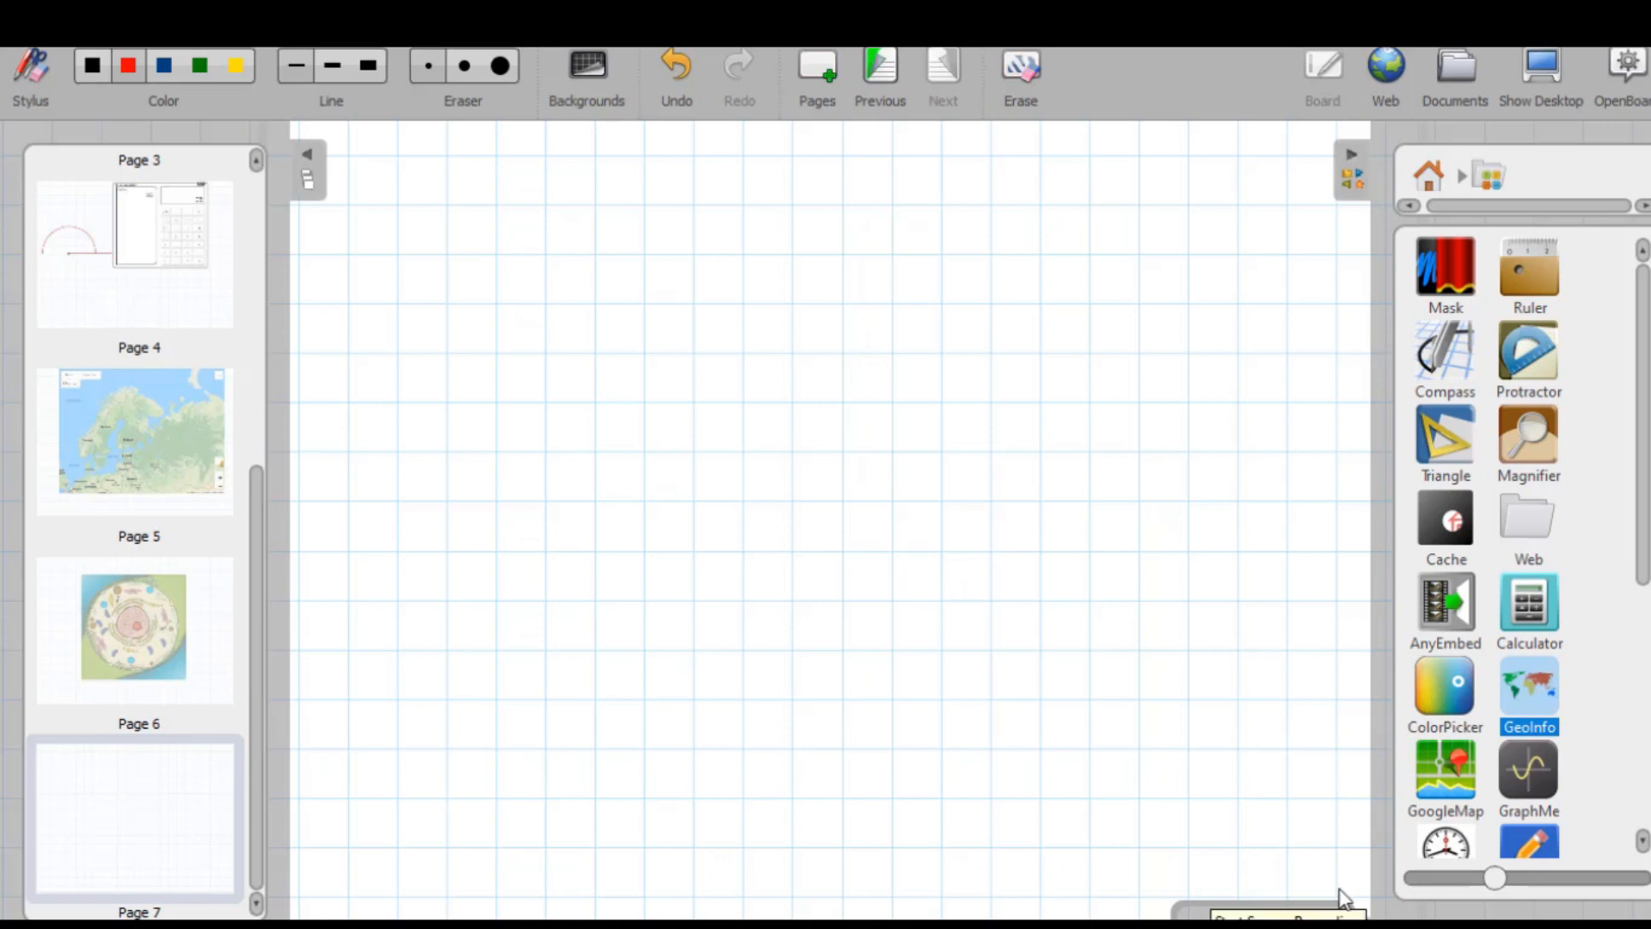
pyautogui.click(1453, 449)
pyautogui.moveTo(1453, 449); pyautogui.dragTo(875, 509)
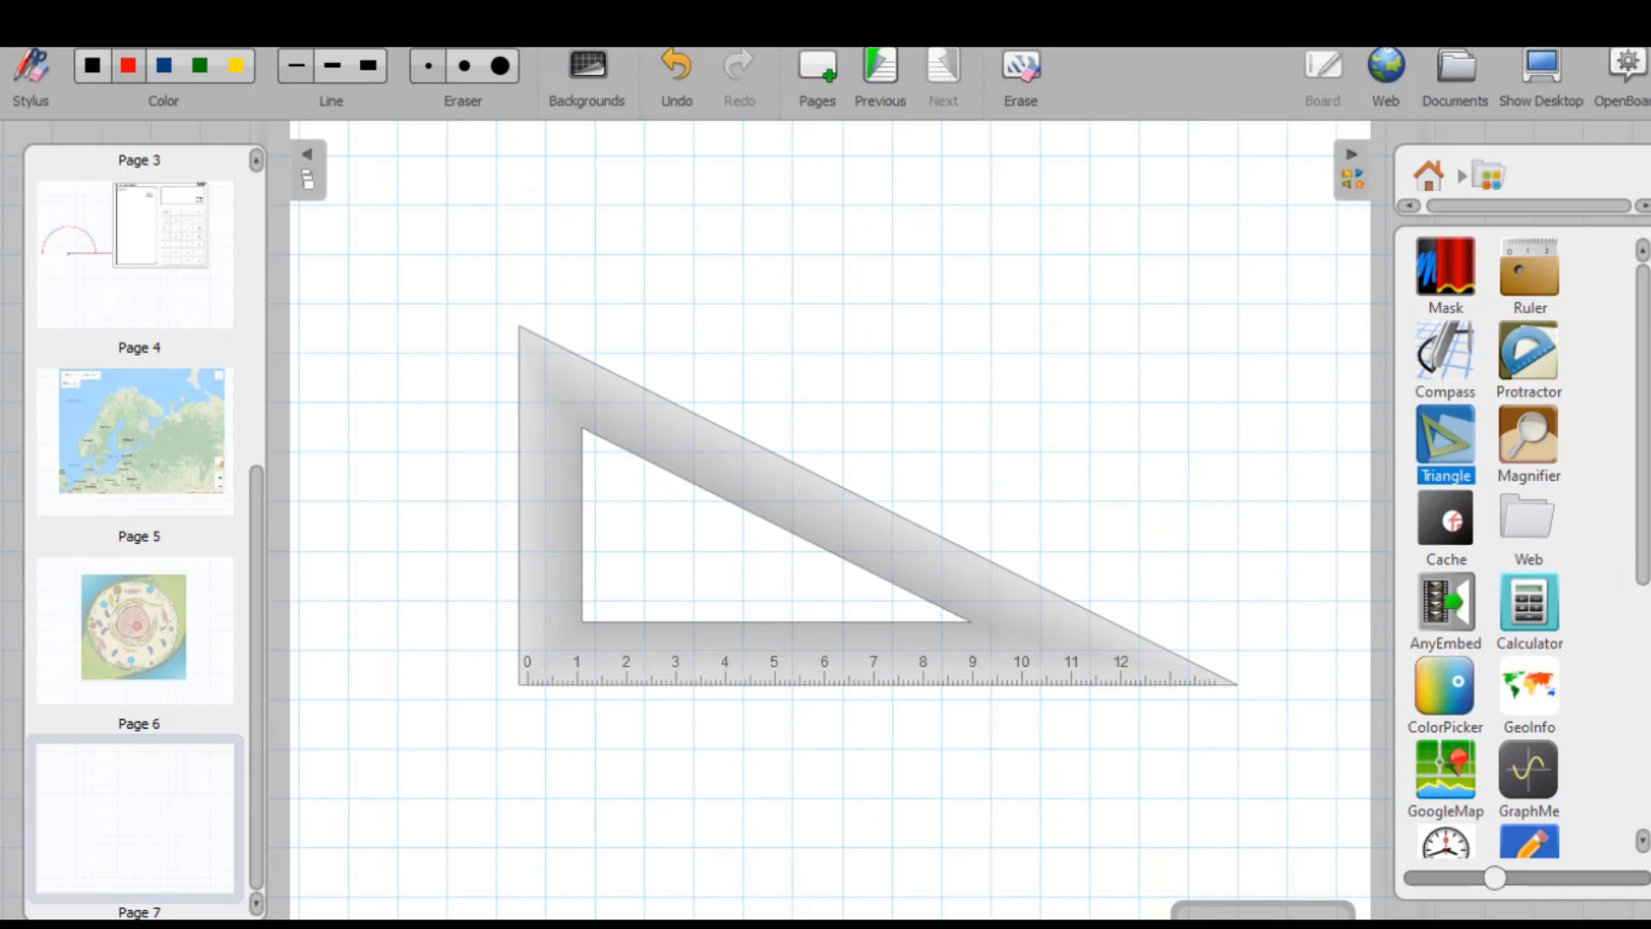
pyautogui.moveTo(898, 658)
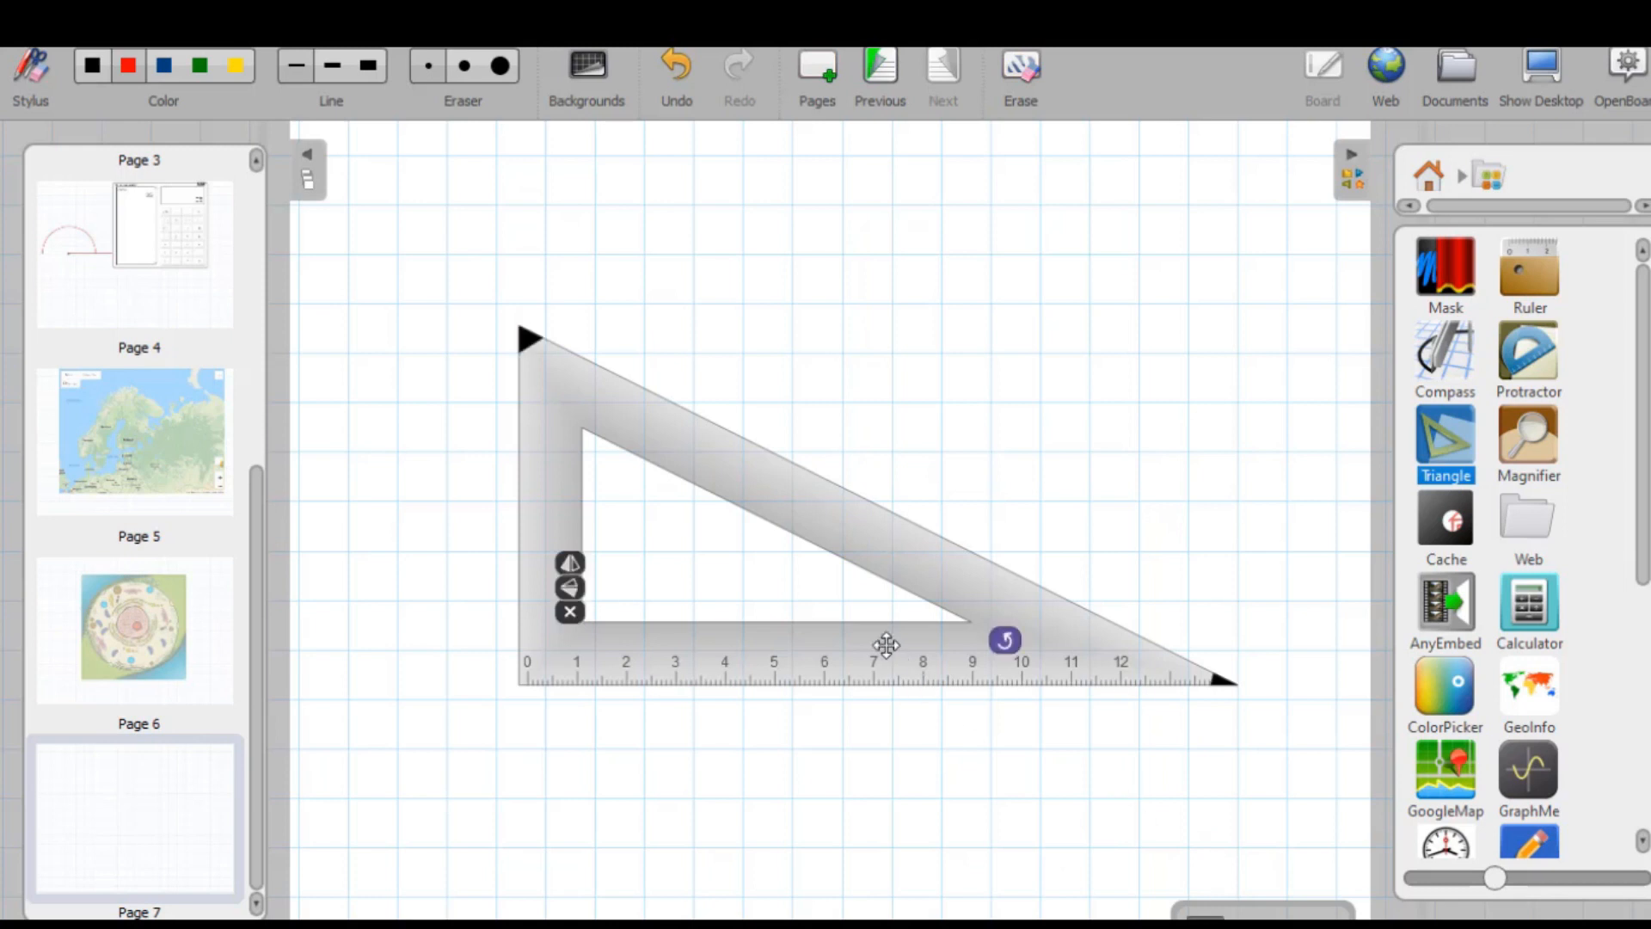
pyautogui.moveTo(1008, 650); pyautogui.dragTo(1011, 574)
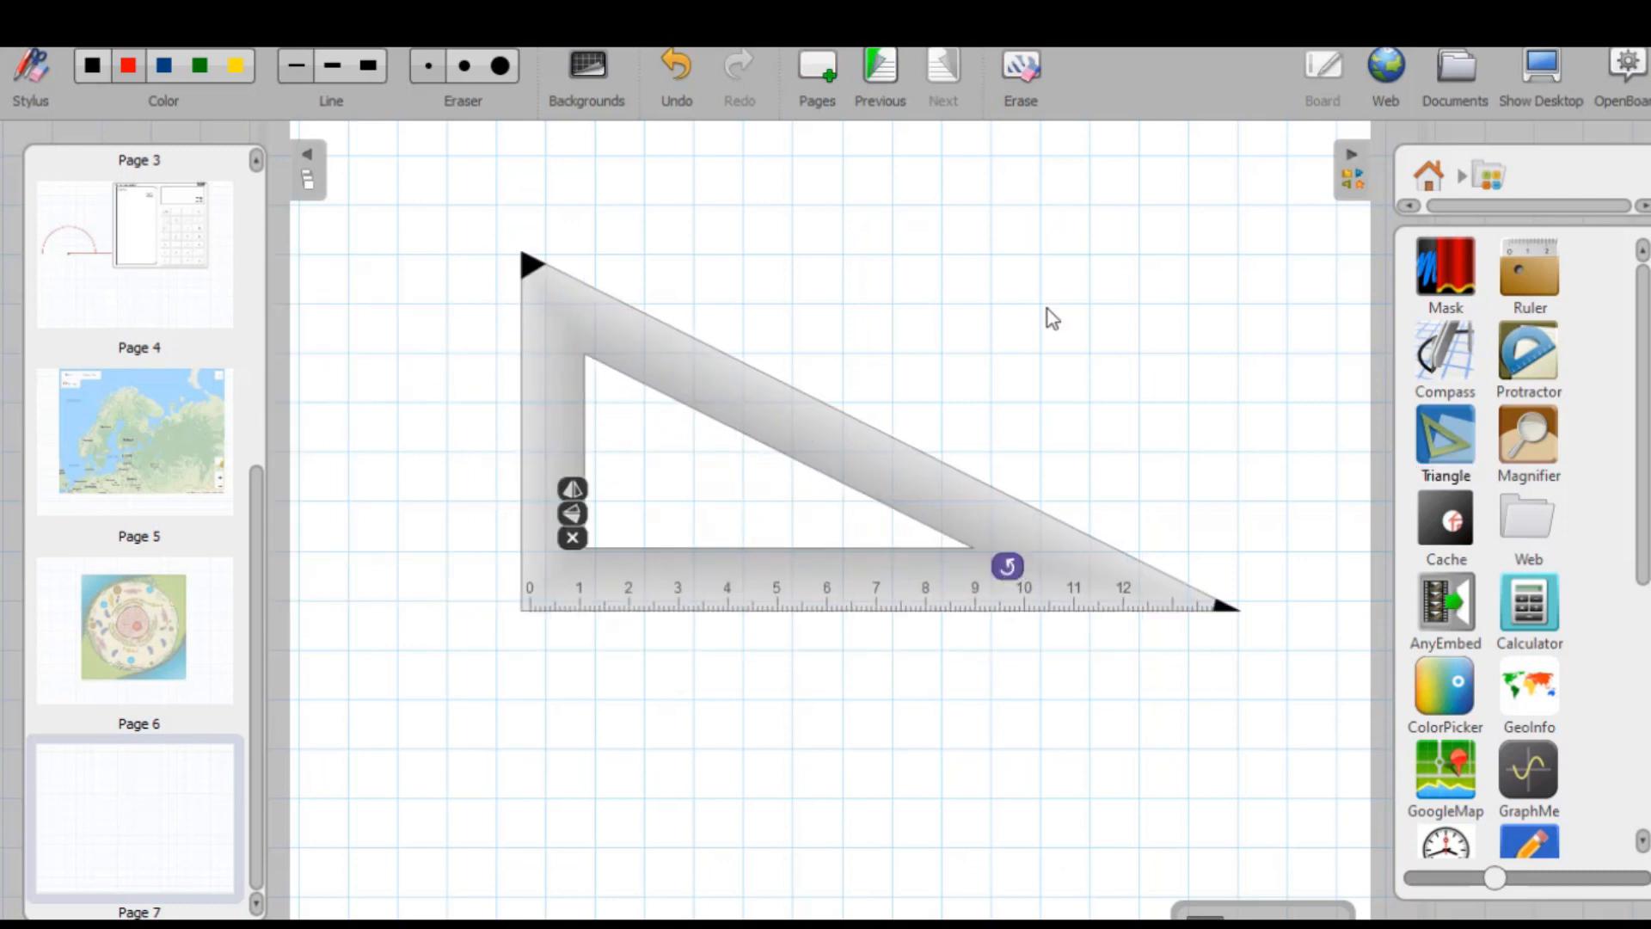
# Step: Add a protractor top right and a compass below, then stop recording without publishing to YouTube
pyautogui.moveTo(1507, 360); pyautogui.dragTo(1127, 301)
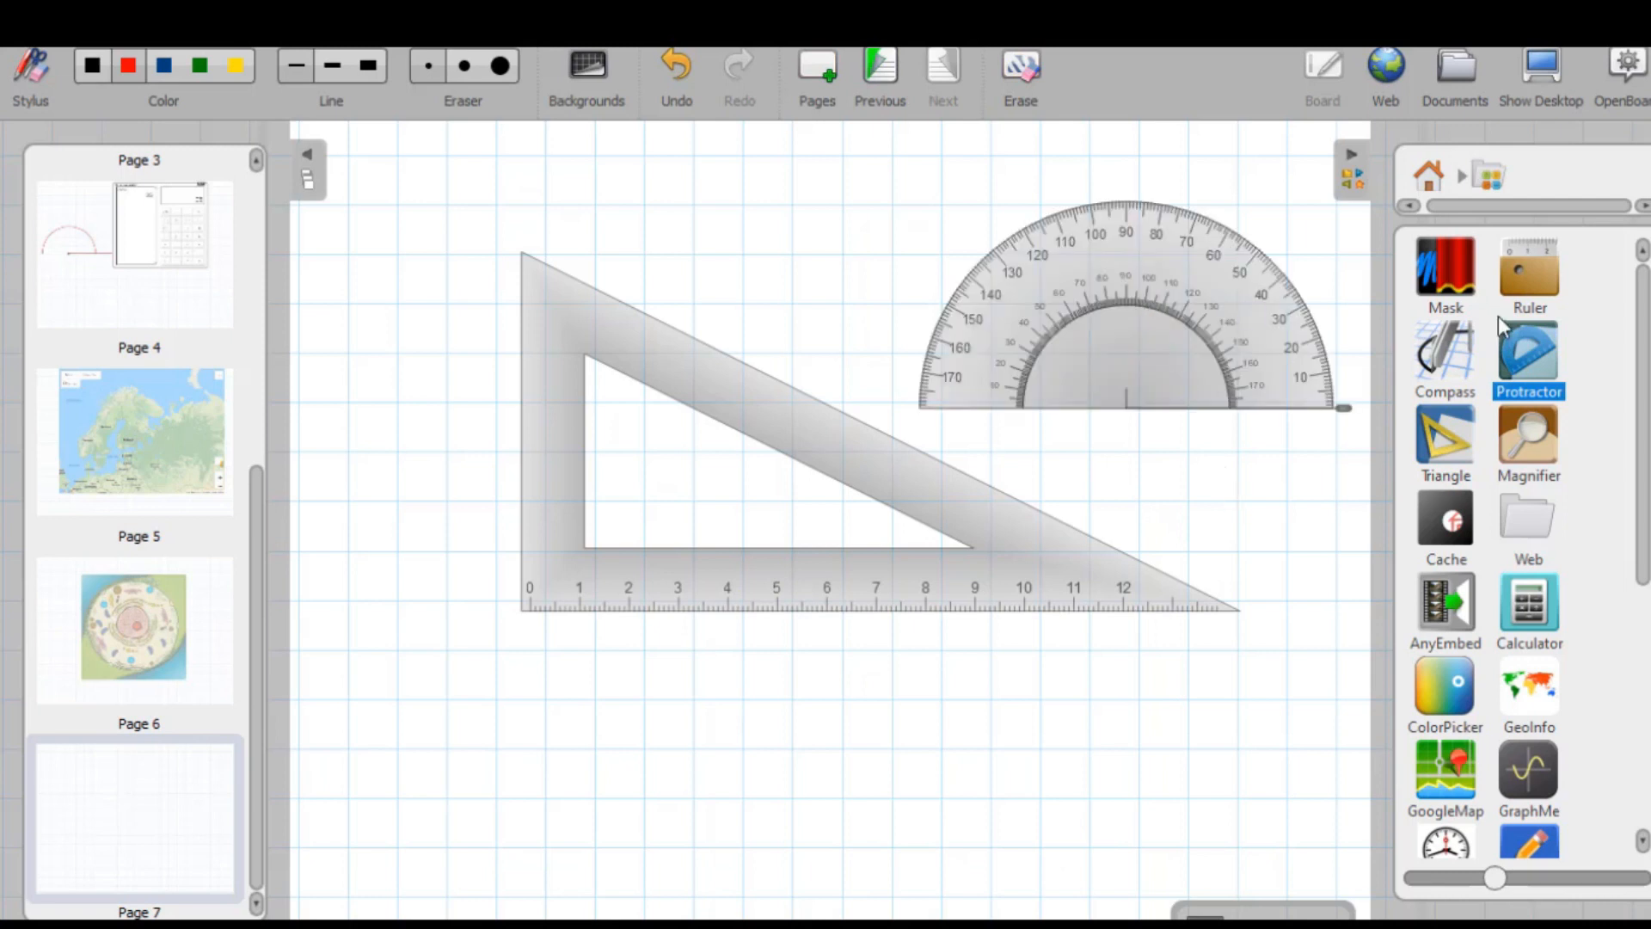
pyautogui.moveTo(1431, 361); pyautogui.dragTo(1001, 467)
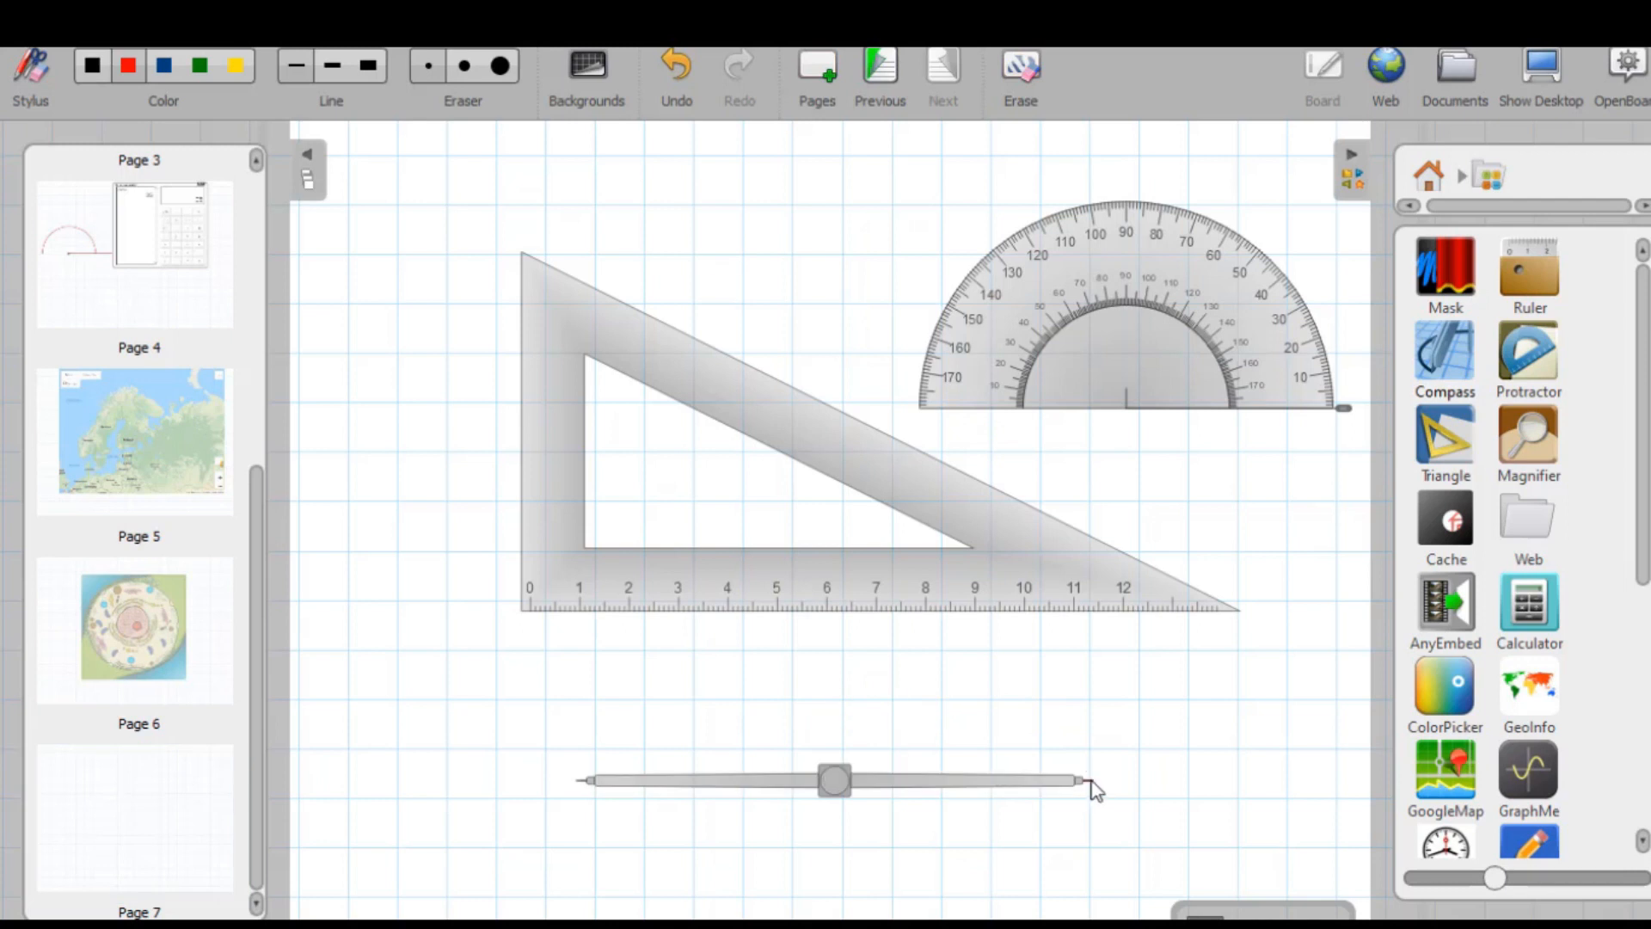
pyautogui.moveTo(1092, 780); pyautogui.dragTo(922, 608)
pyautogui.click(1205, 918)
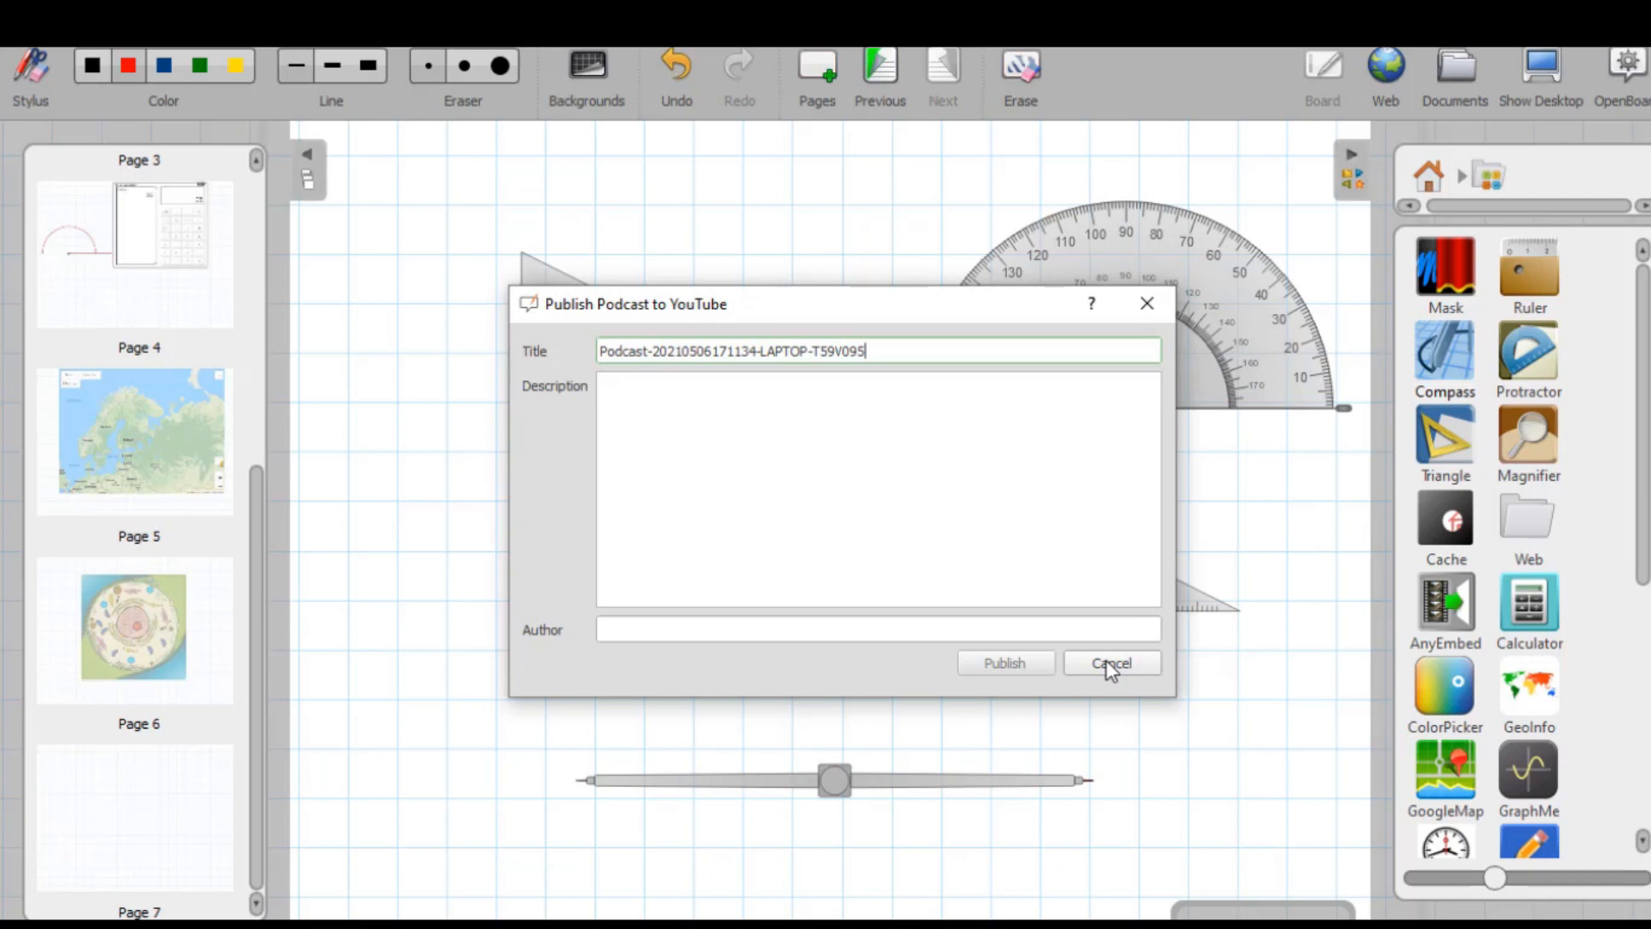
pyautogui.click(1109, 813)
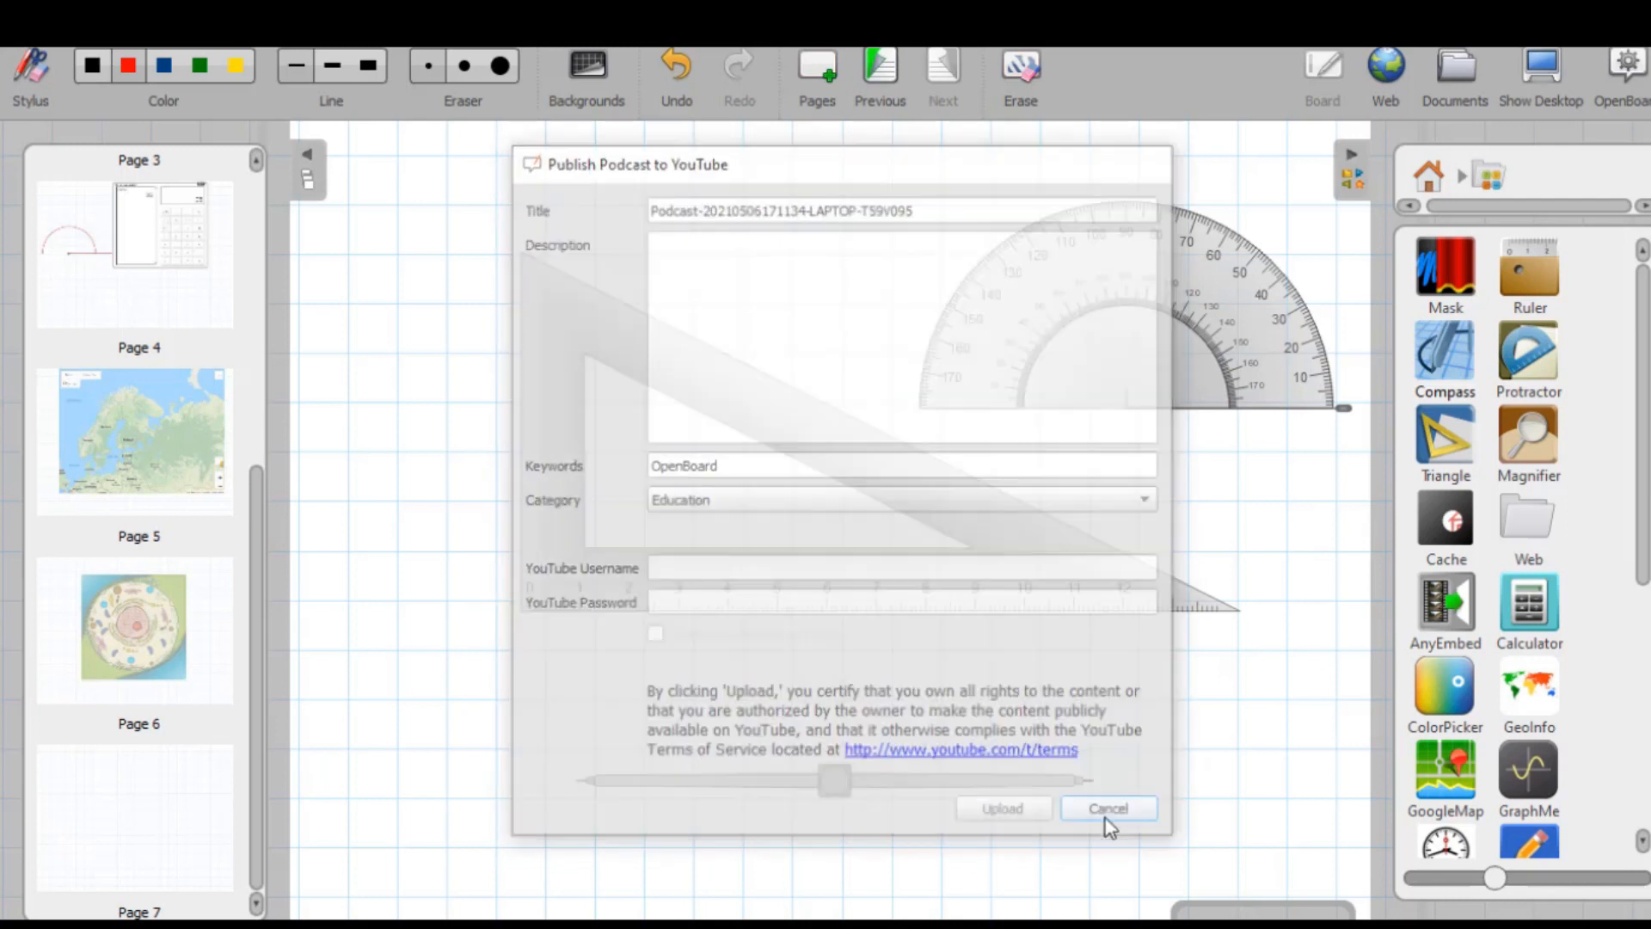